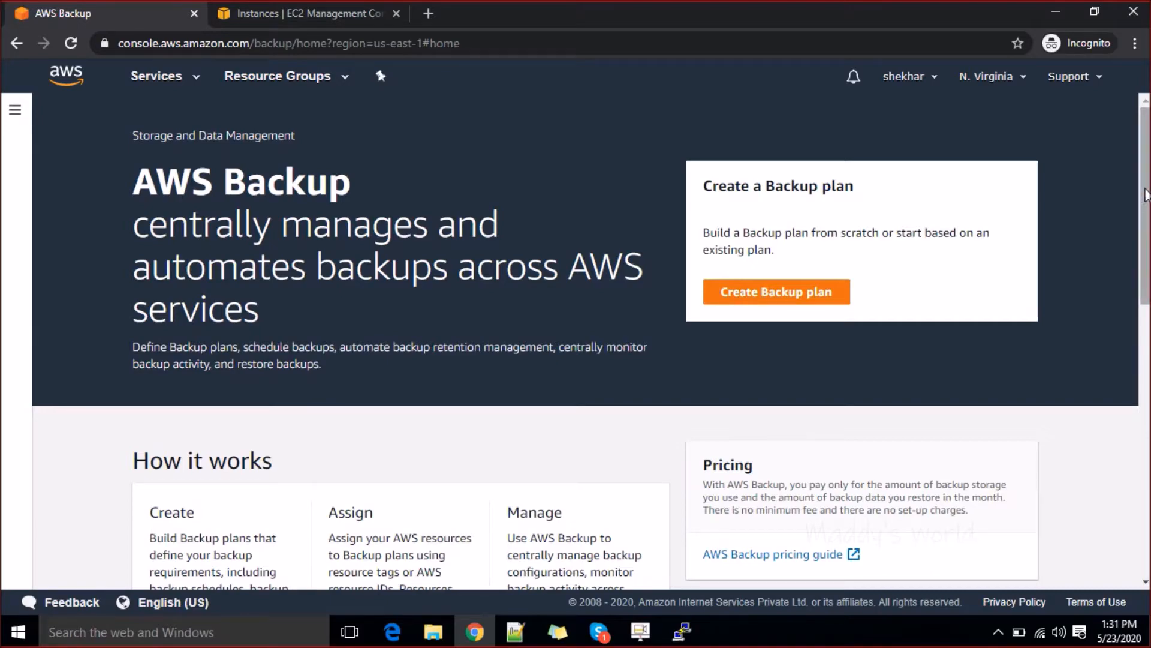
- Look through the AWS Backup overview page, including its benefits, pricing, supported services and documentation sections
scroll(1145, 190, down, 8)
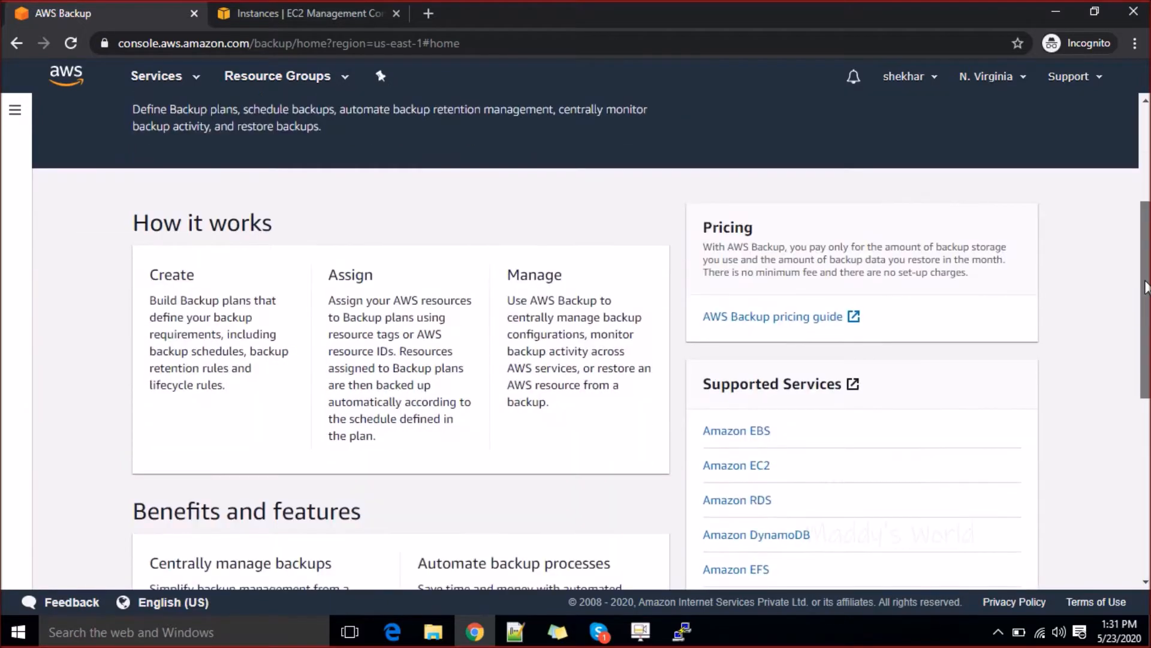
scroll(641, 338, down, 4)
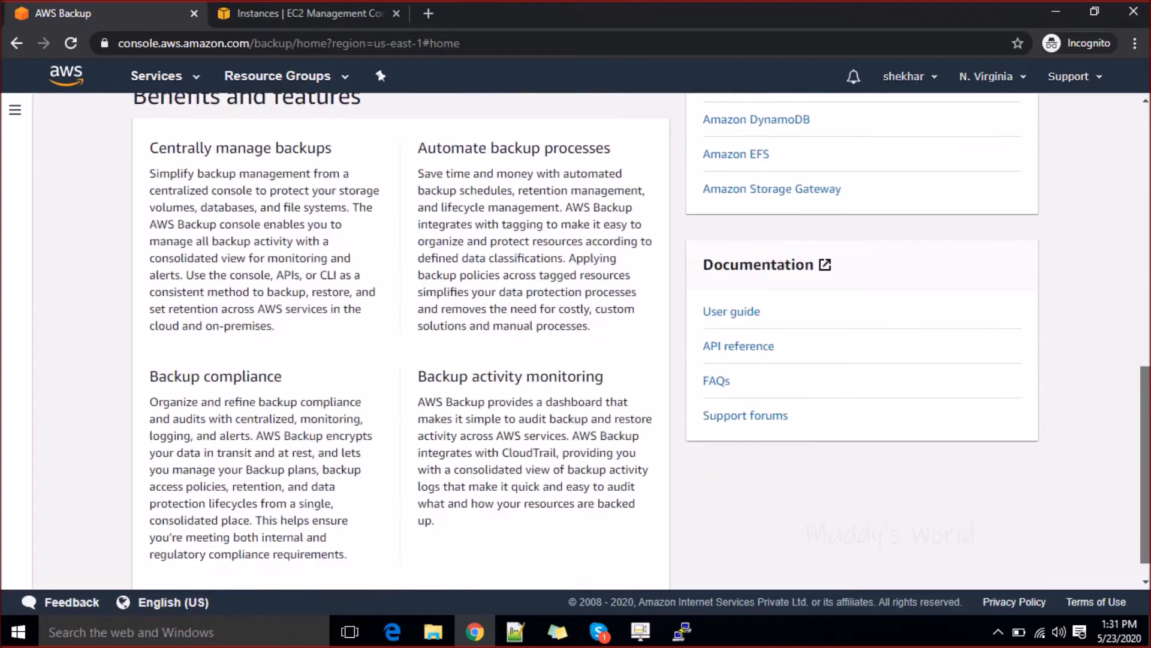
scroll(641, 340, up, 5)
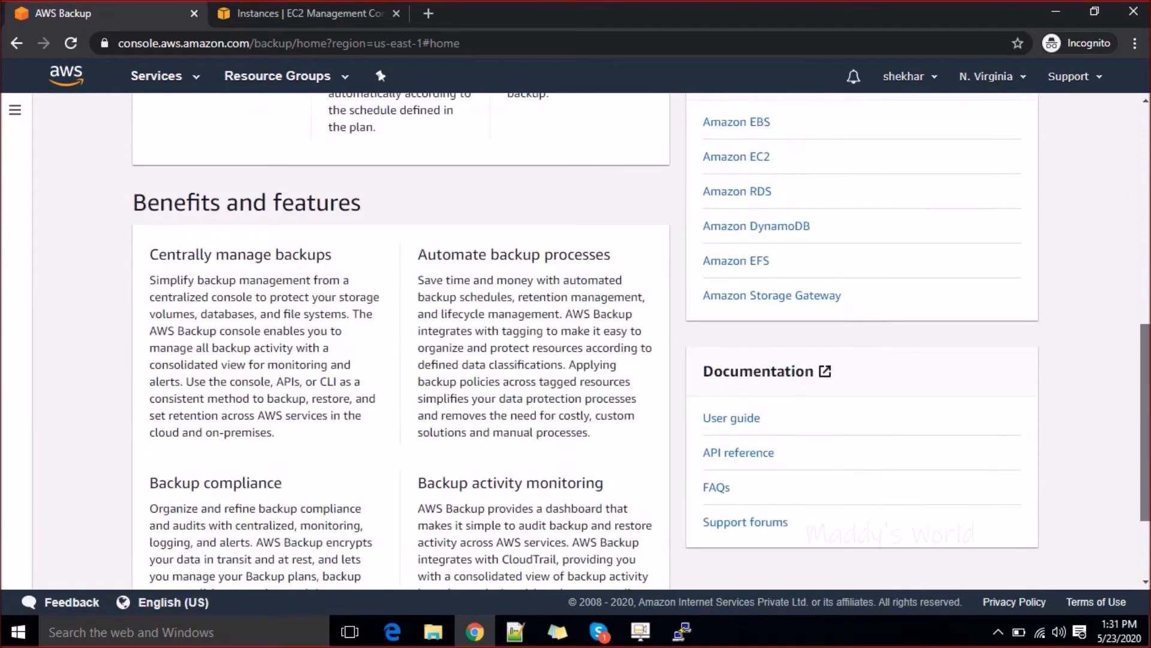
scroll(641, 340, up, 1)
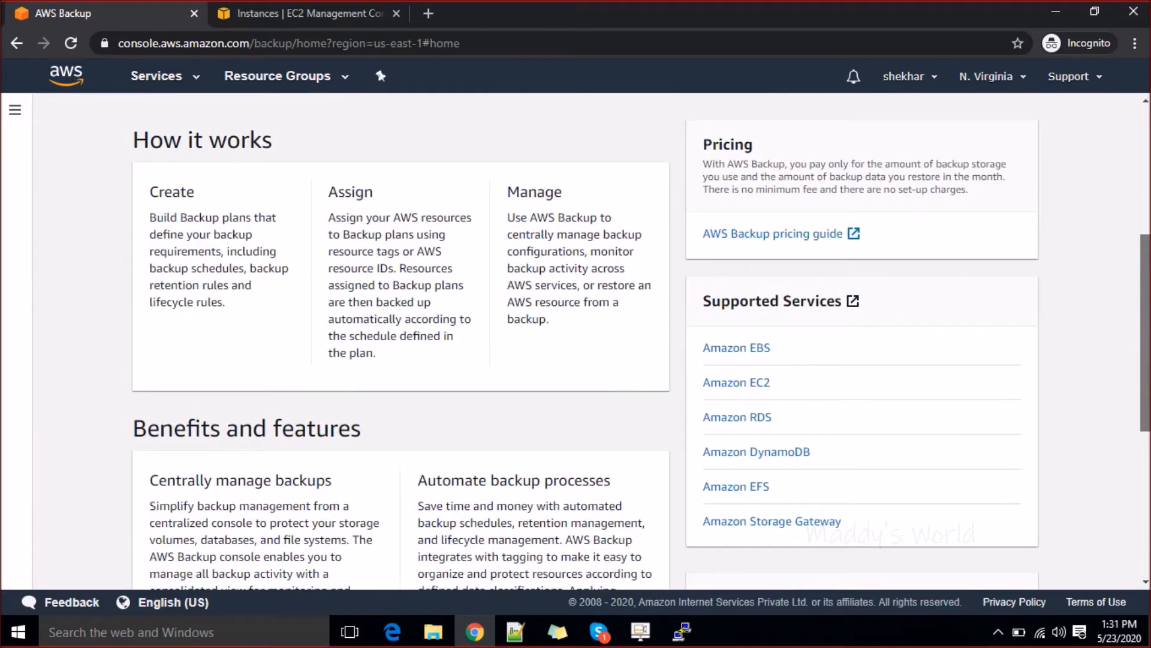
scroll(640, 341, down, 1)
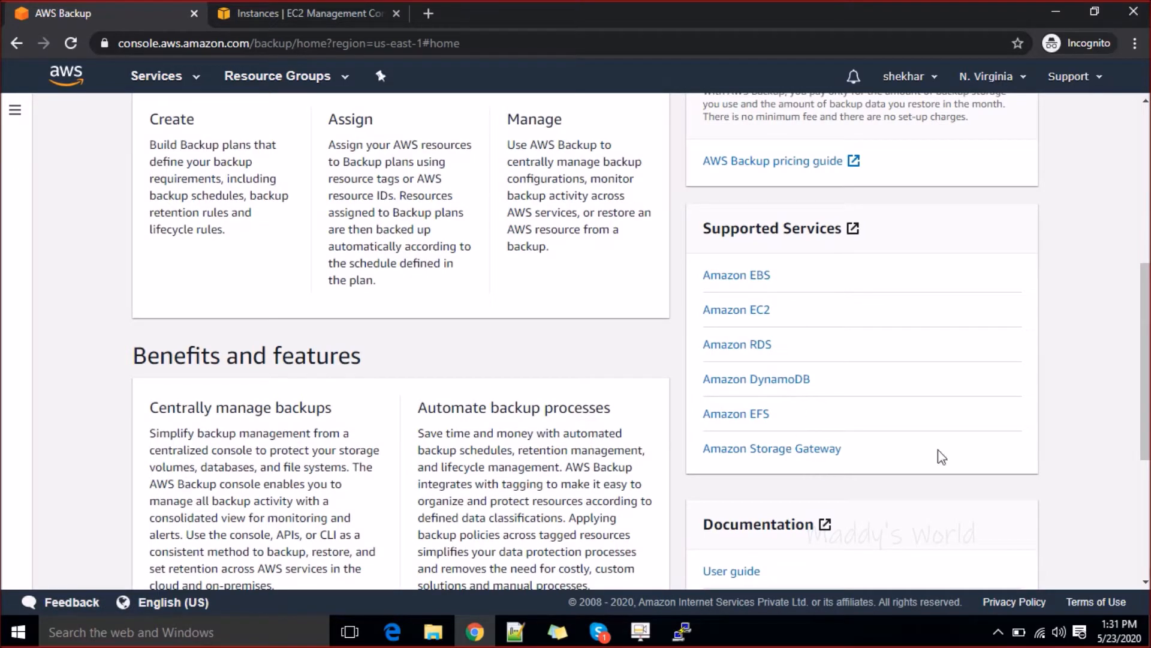
drag(1140, 426, 1139, 507)
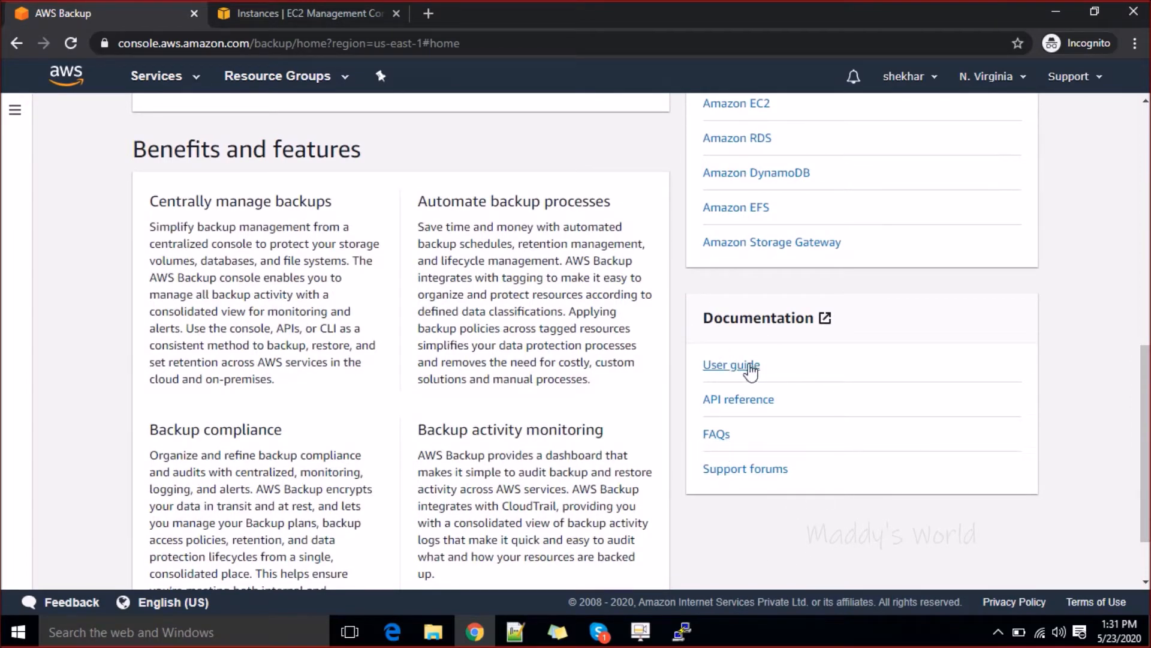
drag(1147, 436, 1148, 263)
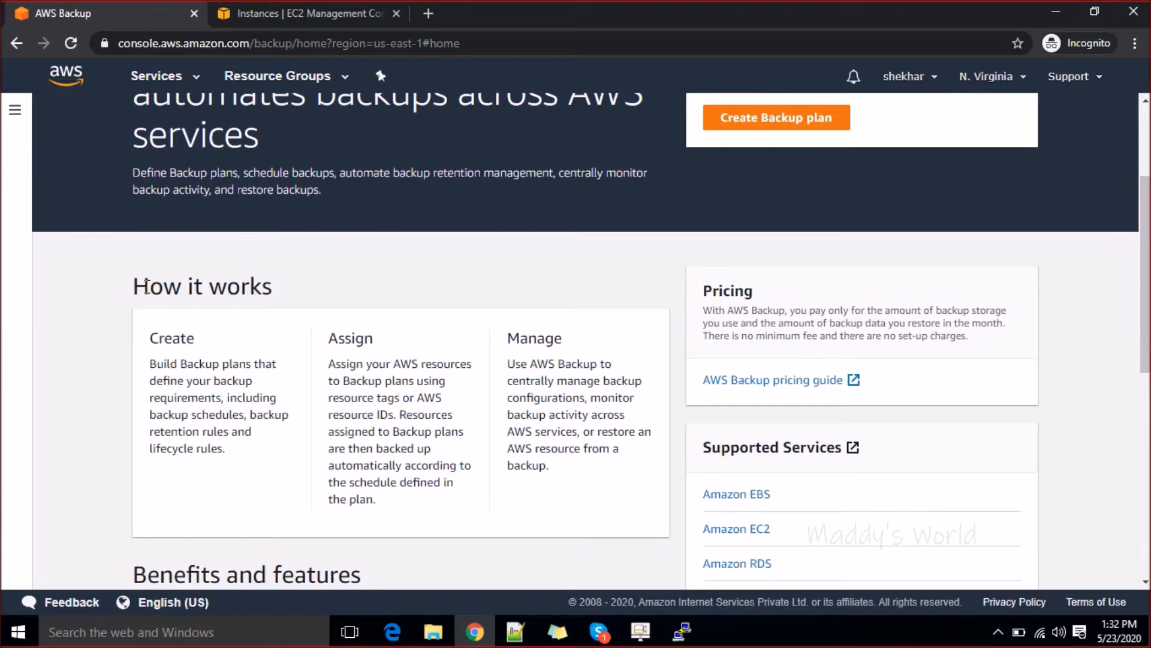
- Read the Create, Assign and Manage descriptions in the How it works section
drag(149, 286, 294, 314)
click(173, 367)
drag(158, 364, 248, 366)
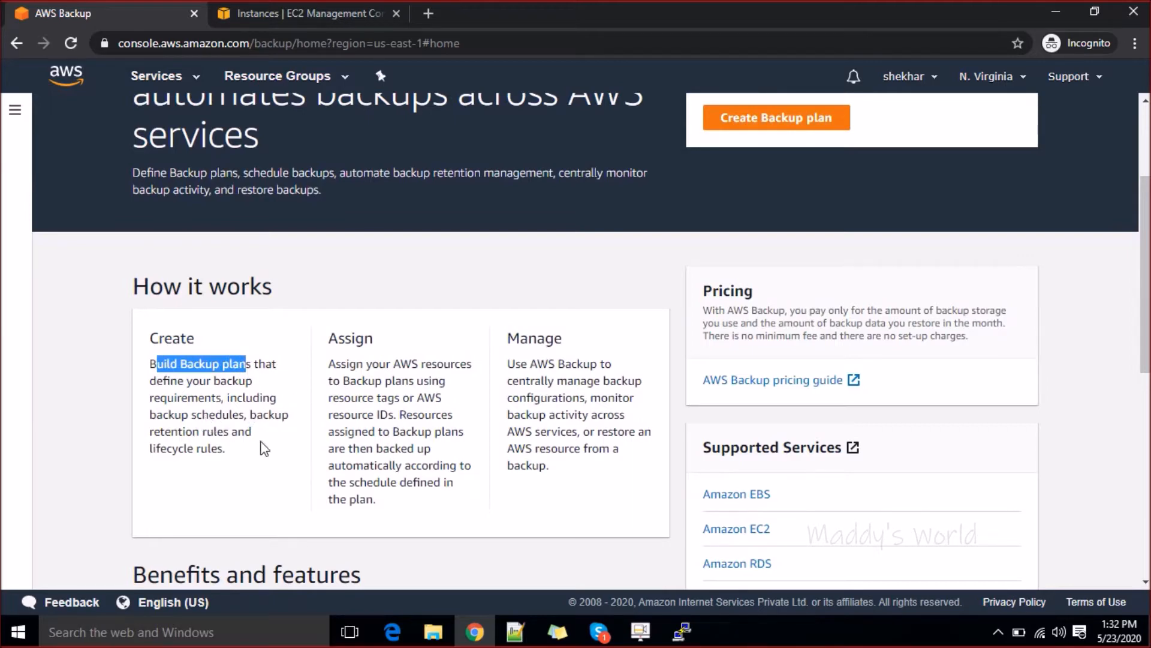
click(240, 459)
drag(239, 458, 149, 347)
click(149, 344)
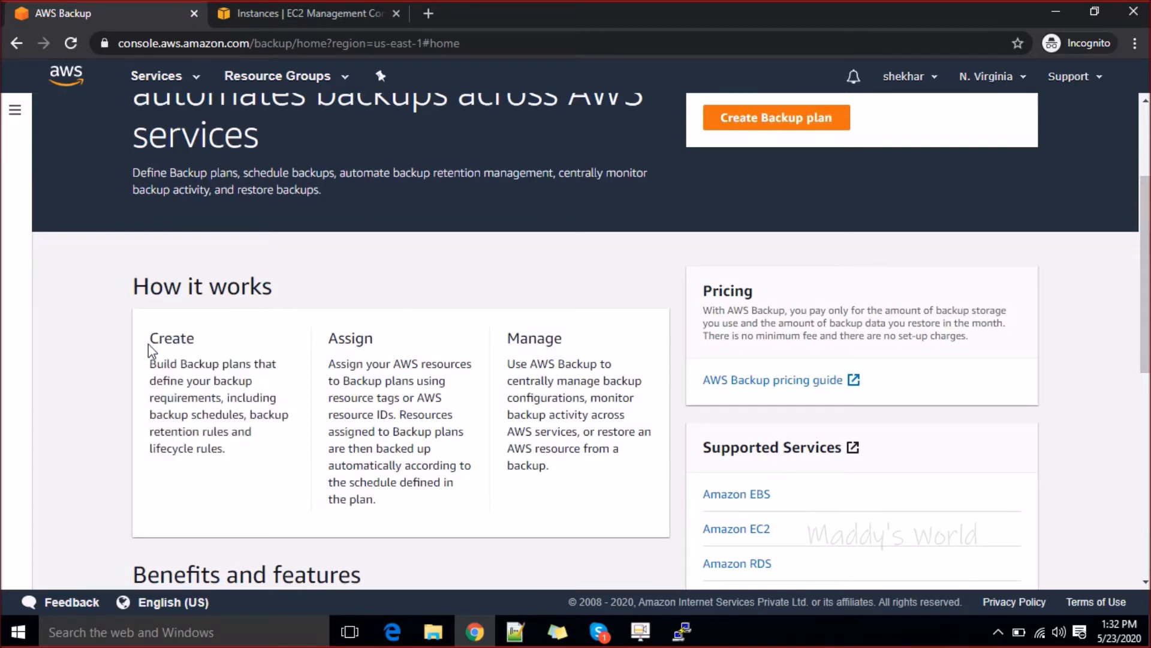
drag(196, 348, 200, 365)
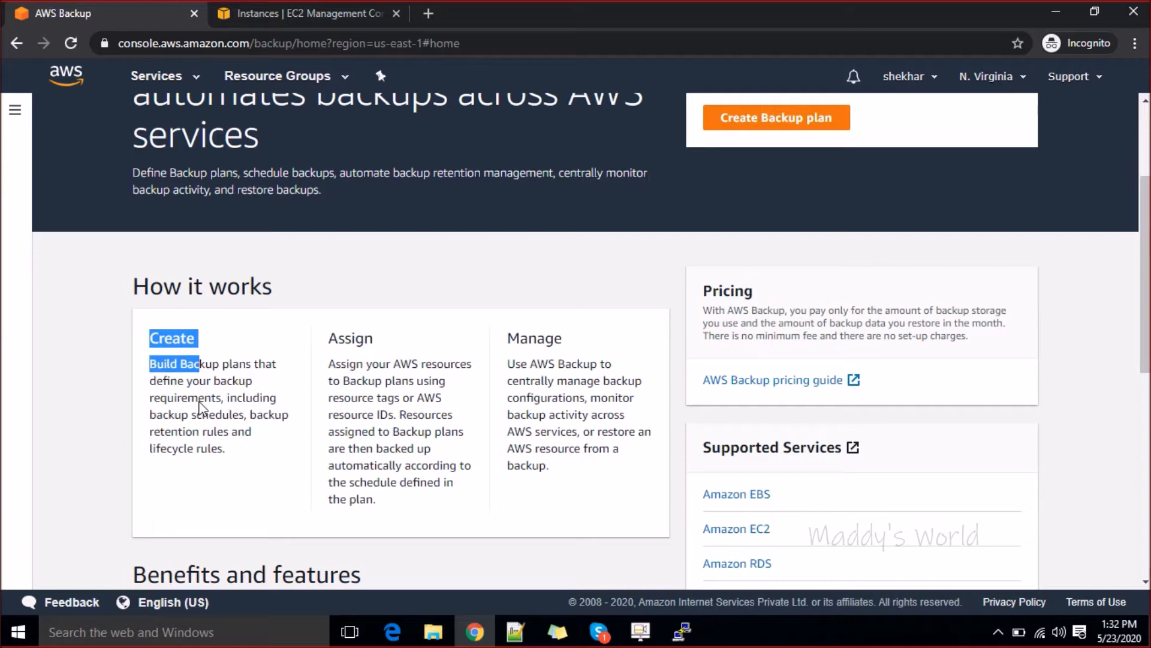
drag(150, 449, 223, 449)
click(223, 449)
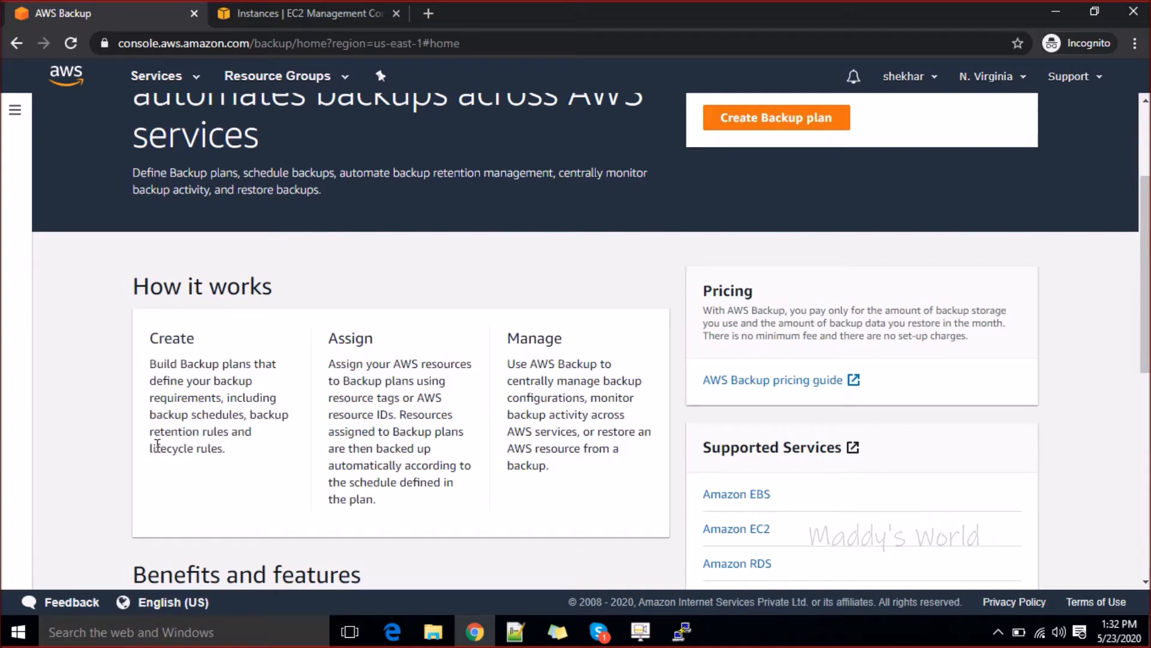
drag(149, 449, 194, 451)
click(195, 451)
right_click(201, 431)
click(190, 437)
triple_click(188, 432)
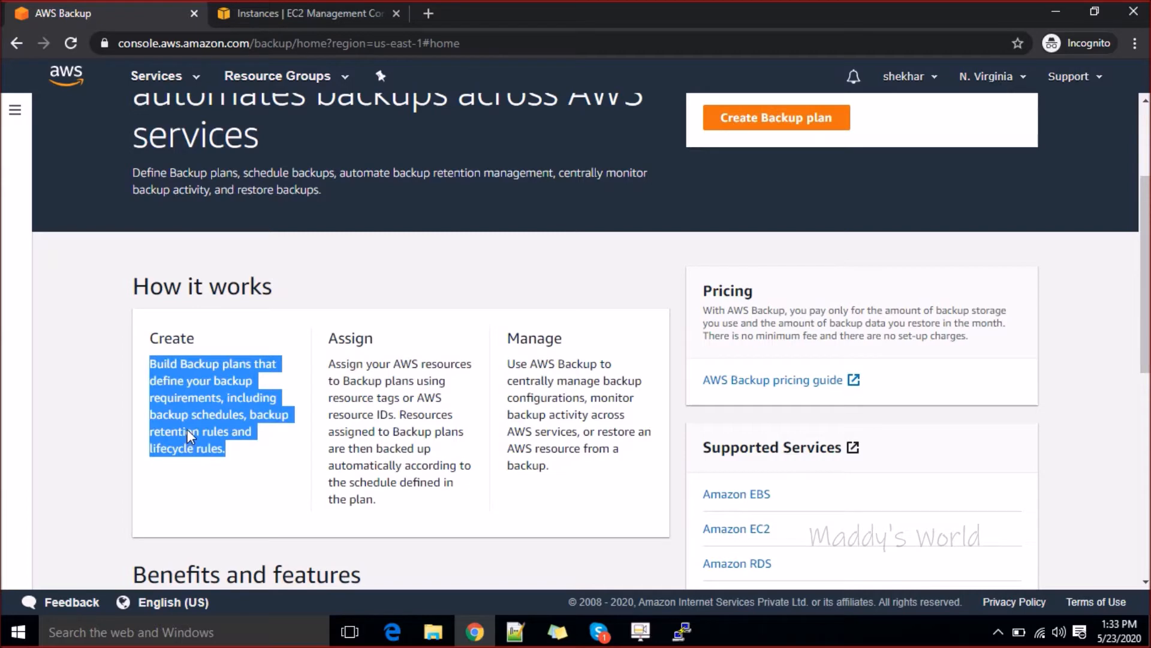
double_click(353, 340)
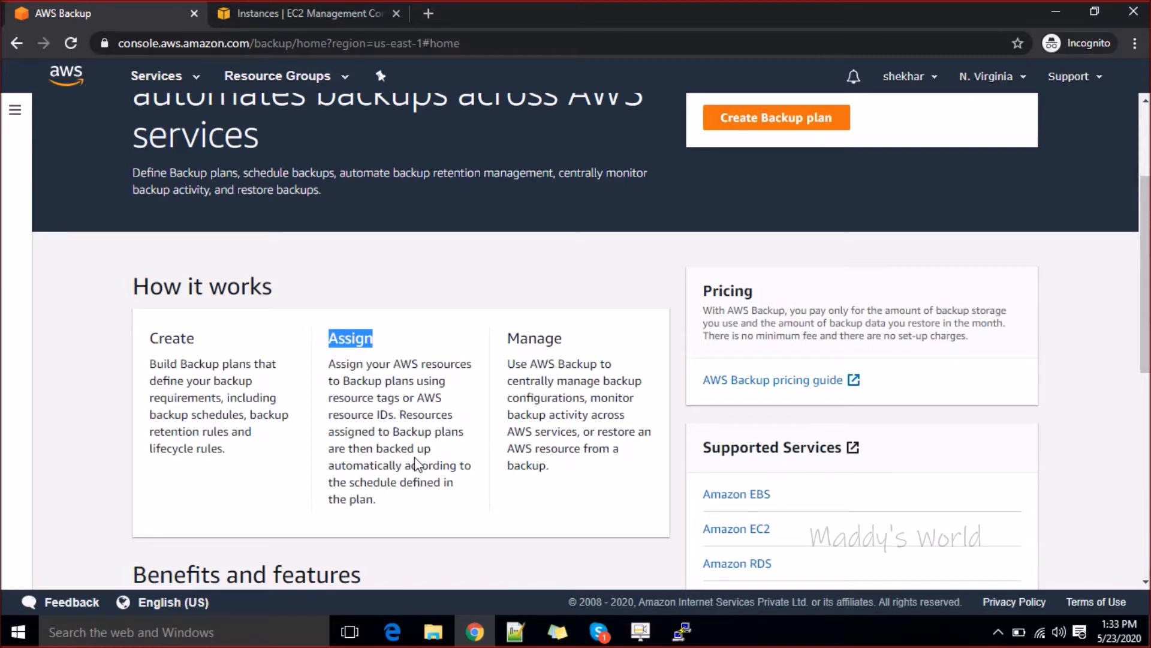
click(371, 433)
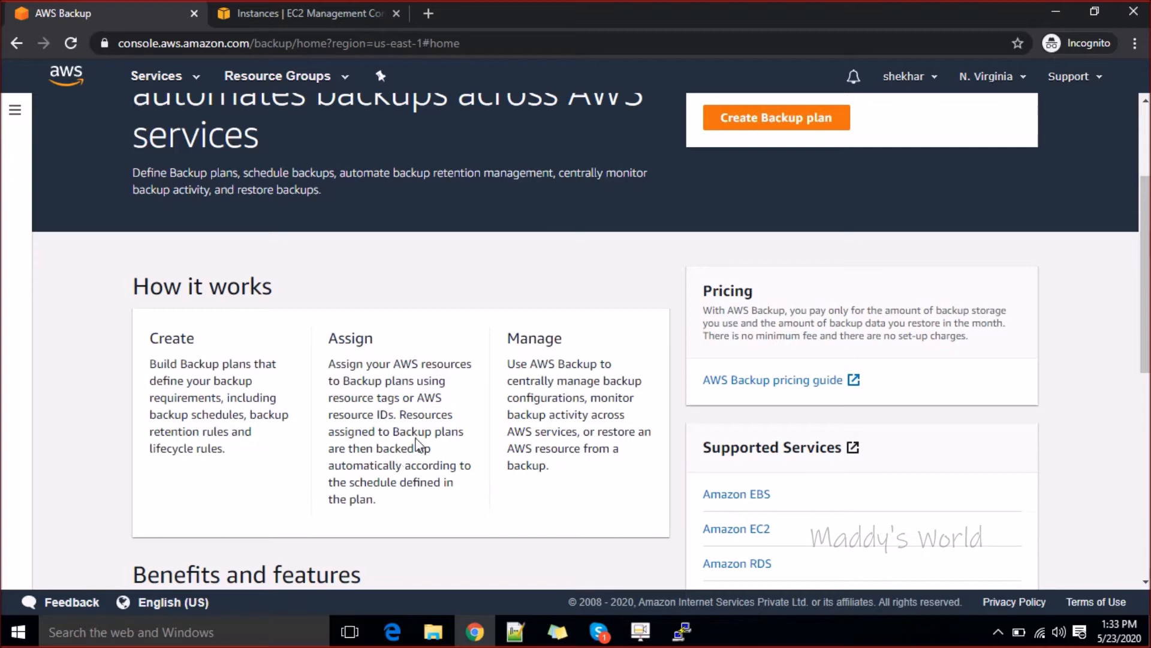
drag(508, 333, 544, 351)
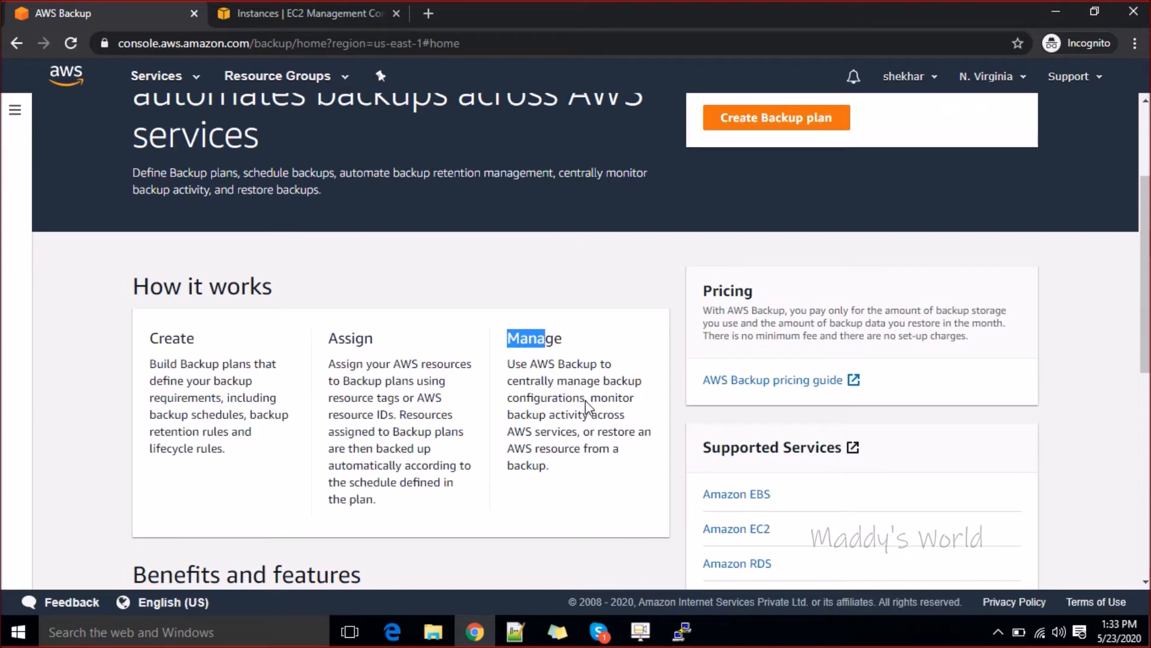
click(610, 459)
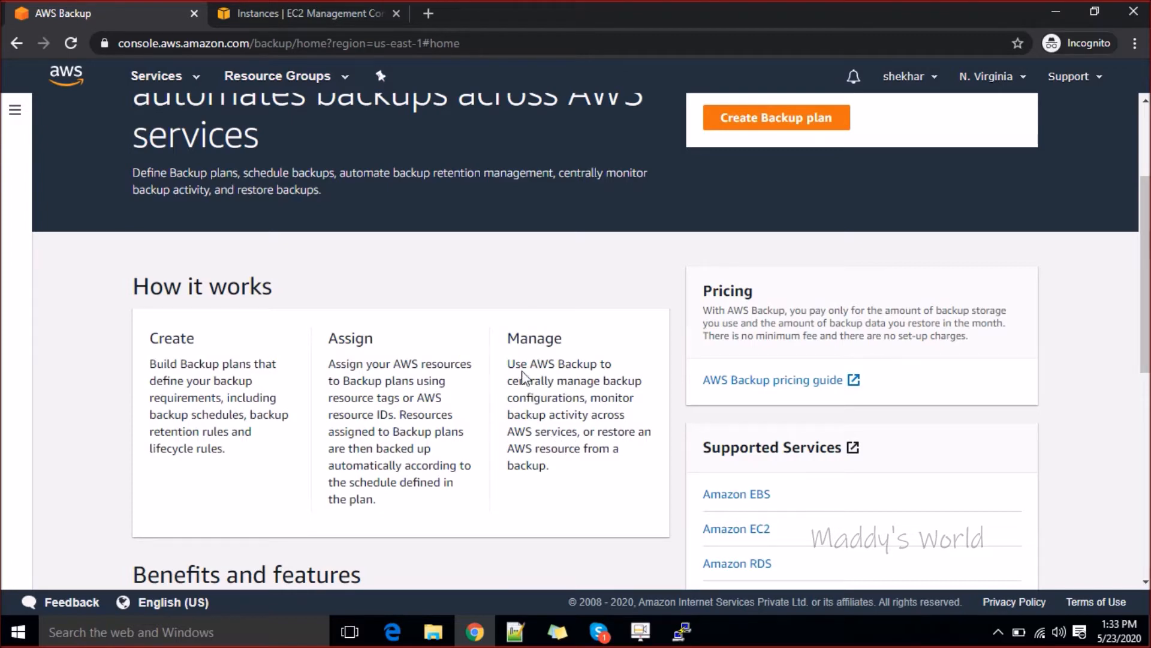
- Start creating a backup plan from the AWS Backup overview page
scroll(575, 336, up, 3)
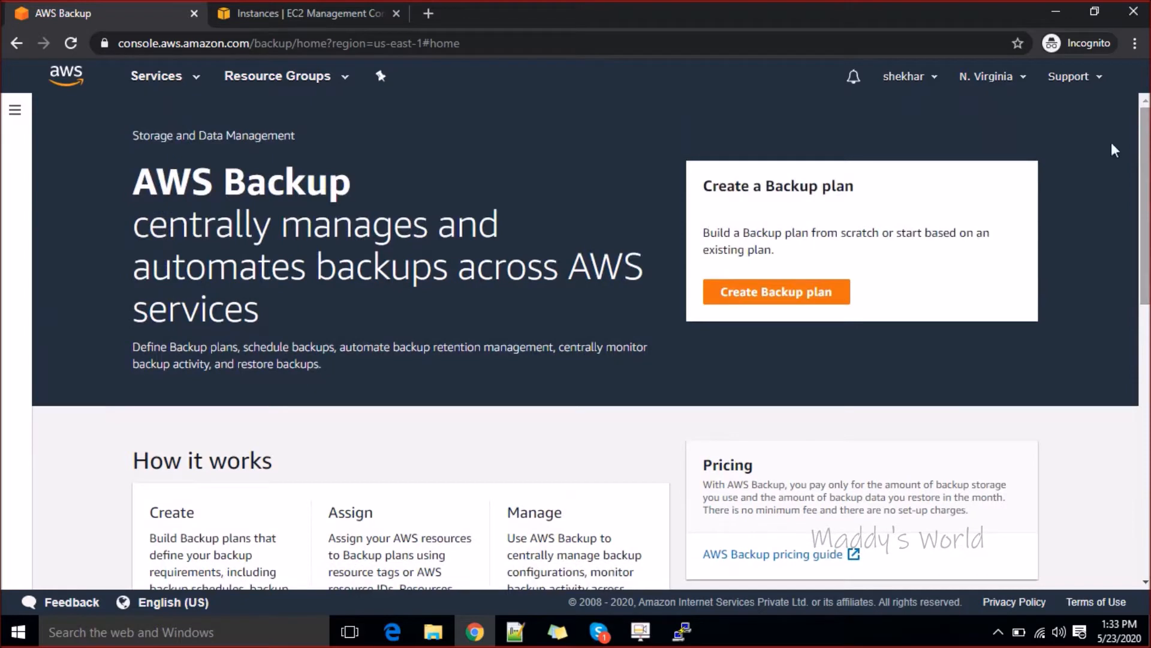
click(790, 300)
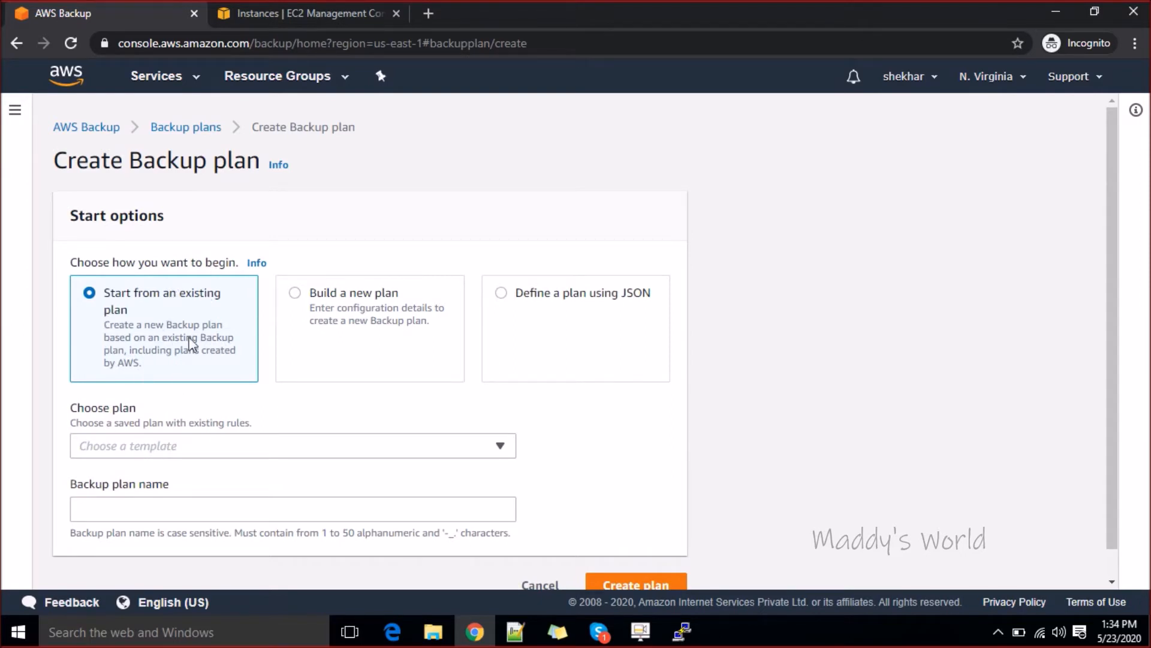
- Examine the rule, schedule, lifecycle and vault settings for building a new plan, and the JSON start option
click(303, 298)
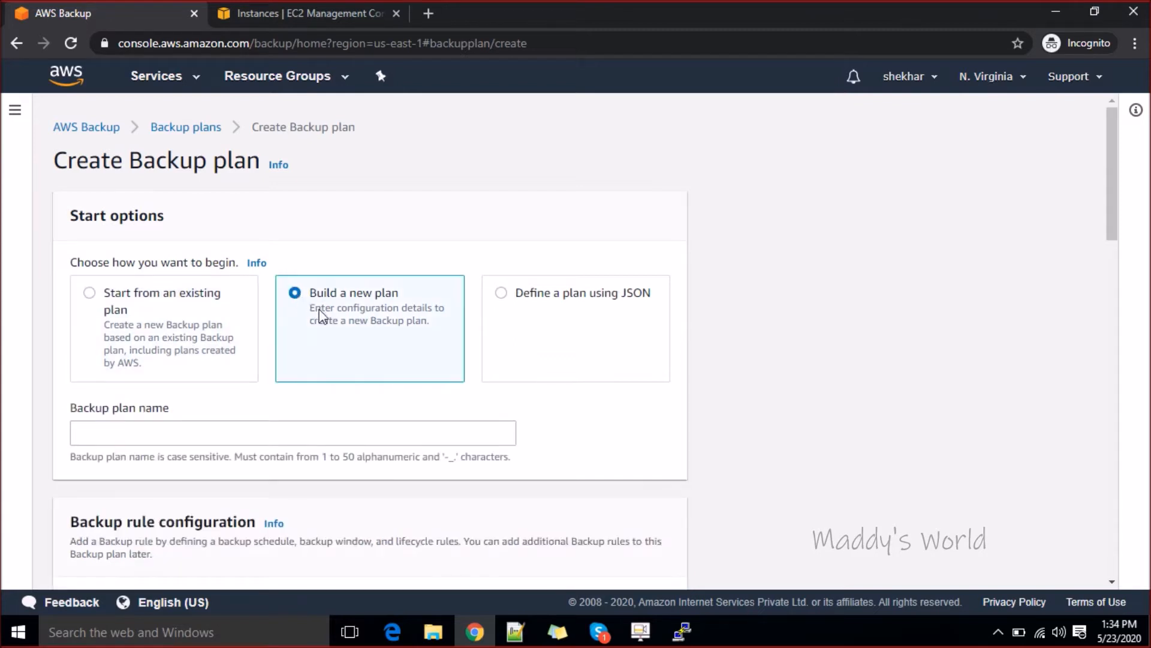
click(319, 432)
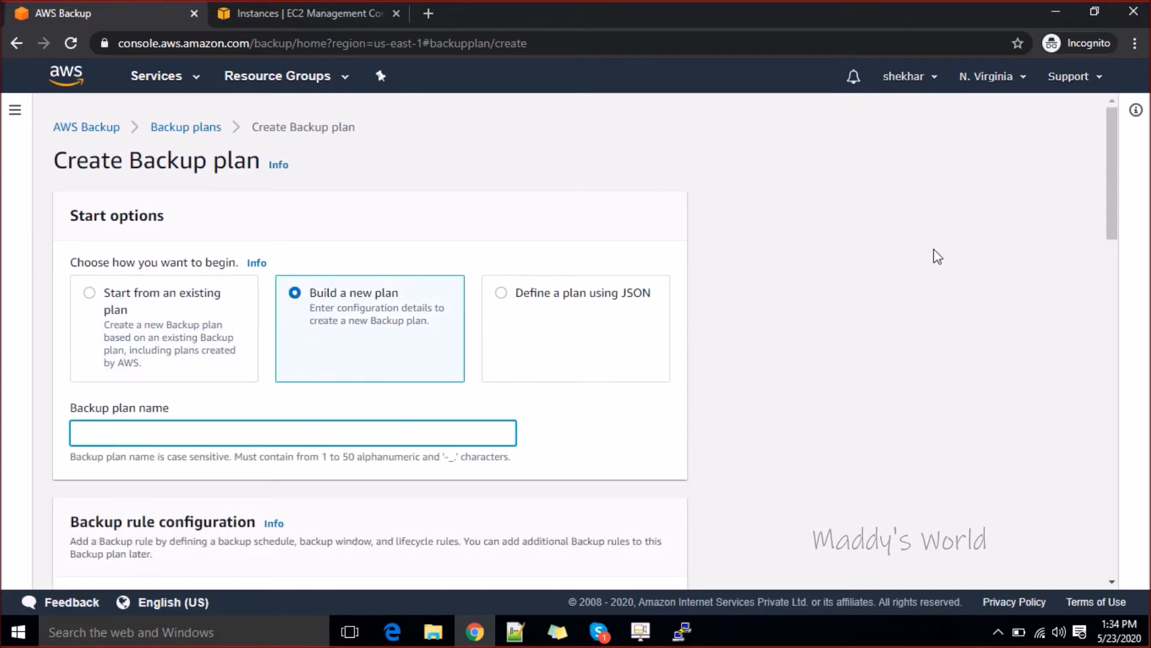
drag(1107, 200, 1111, 325)
click(239, 241)
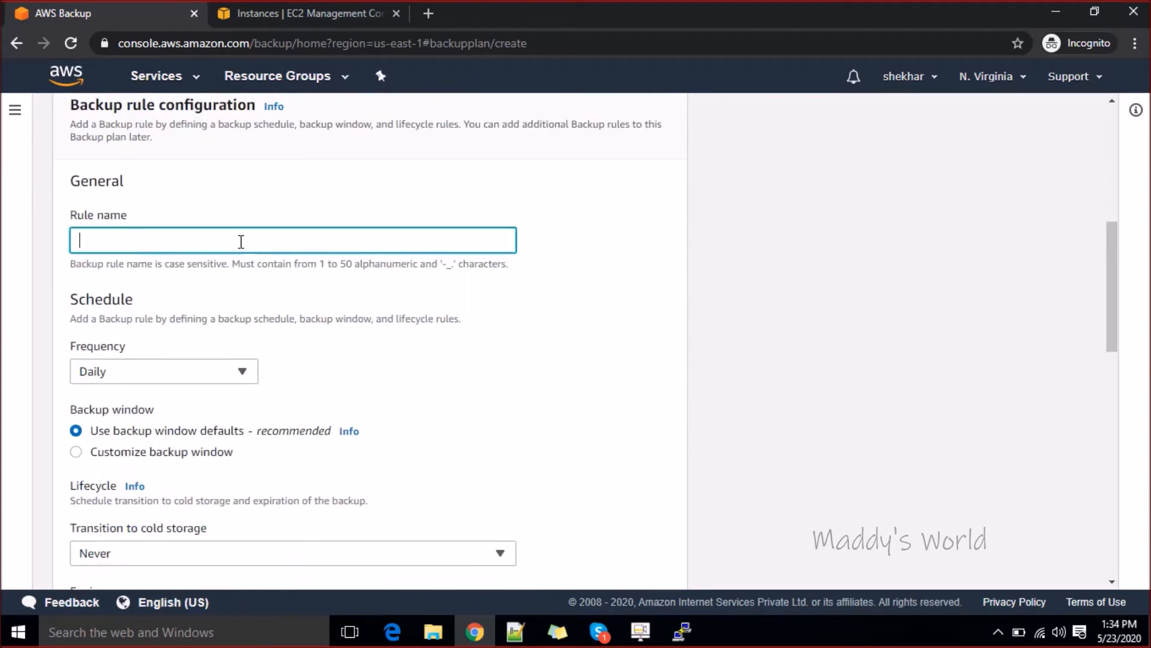
click(240, 372)
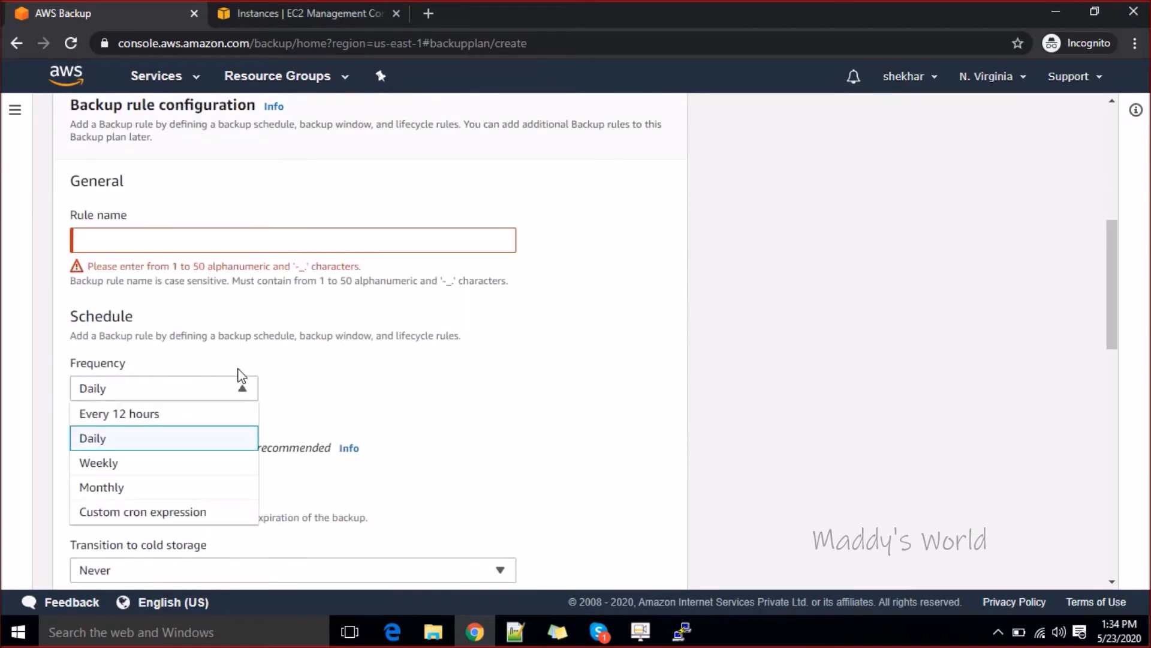
click(425, 376)
drag(1114, 295, 1118, 353)
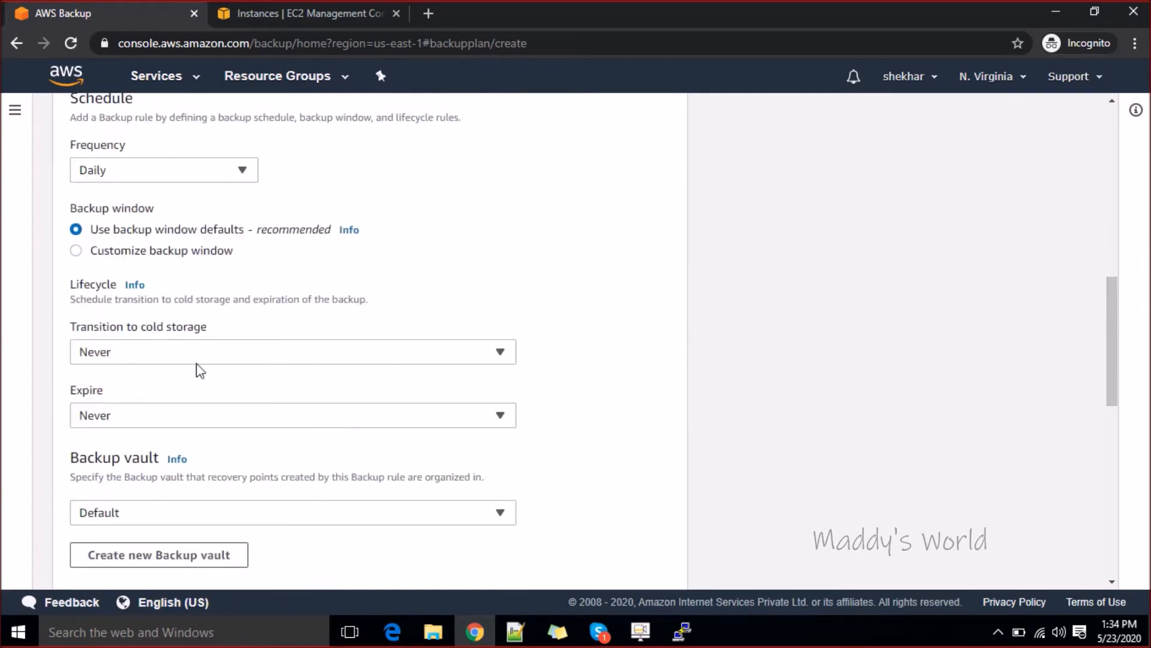
drag(1114, 354, 1105, 139)
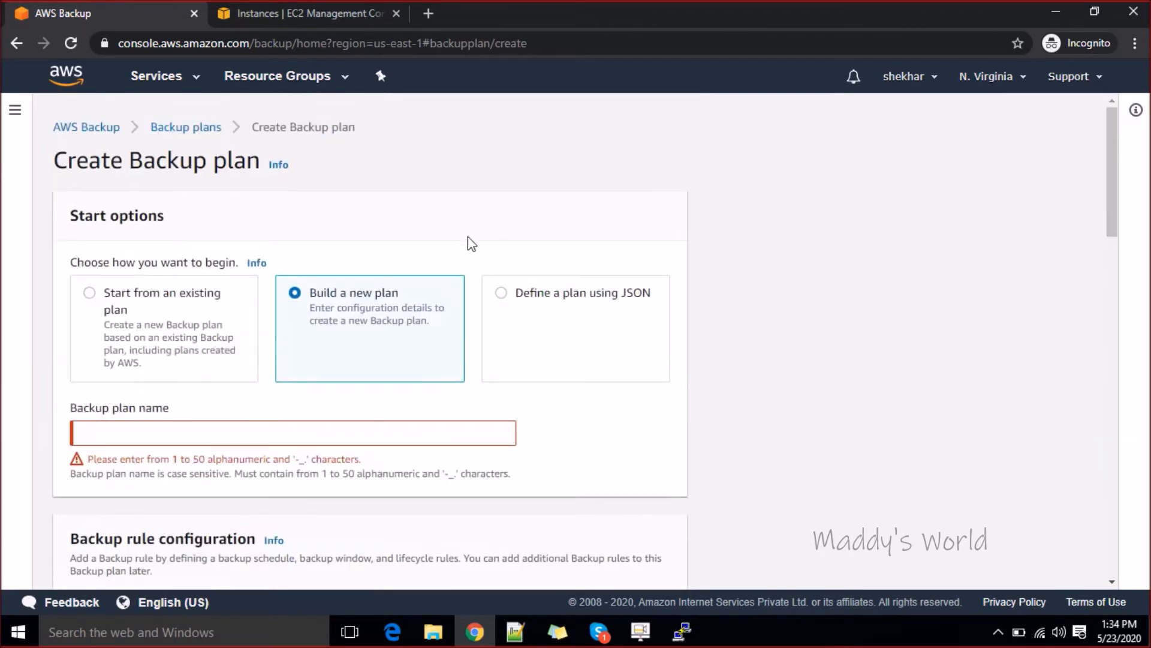
click(96, 300)
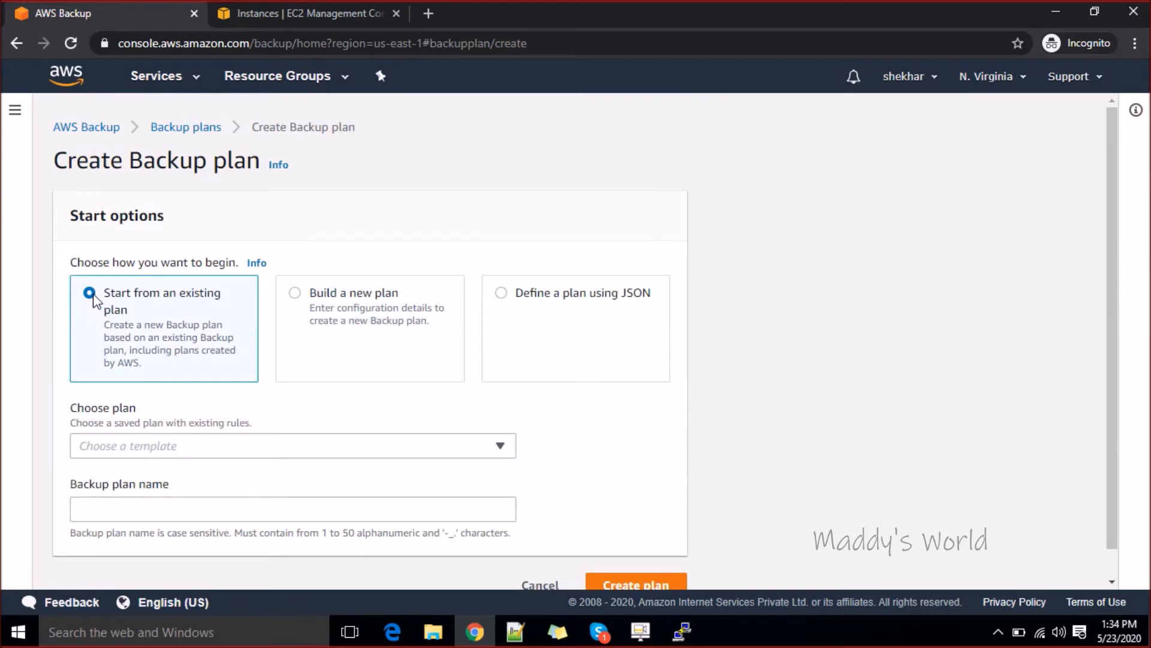
click(486, 375)
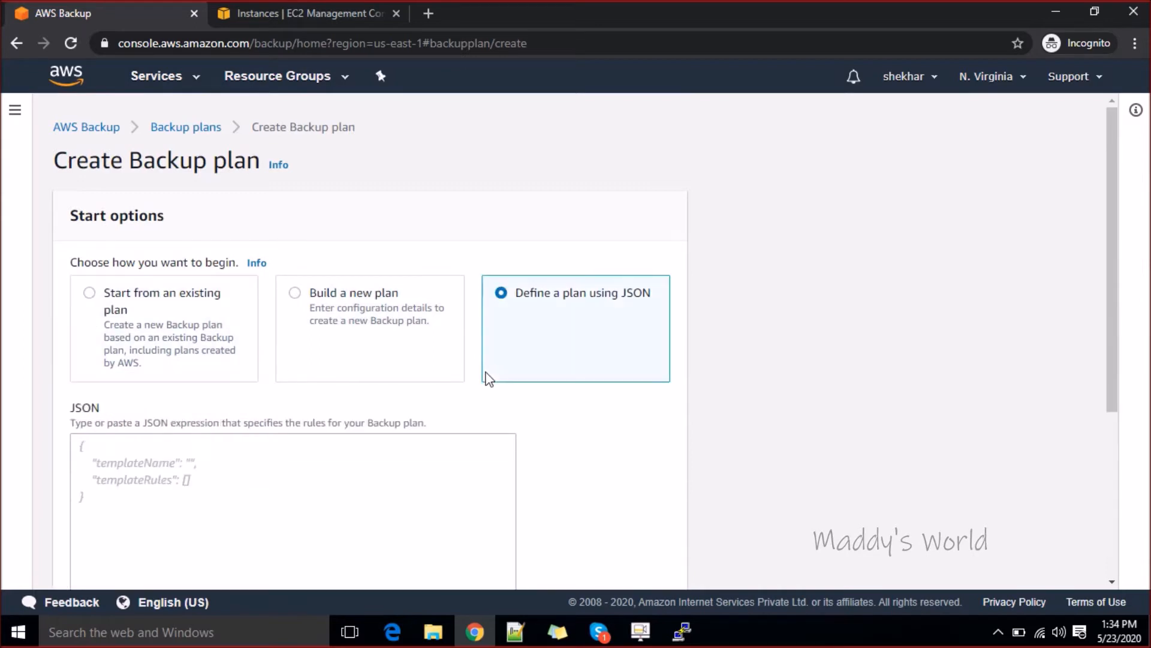
- Choose to start from an existing plan and select the Daily-35day-Retention template
click(204, 305)
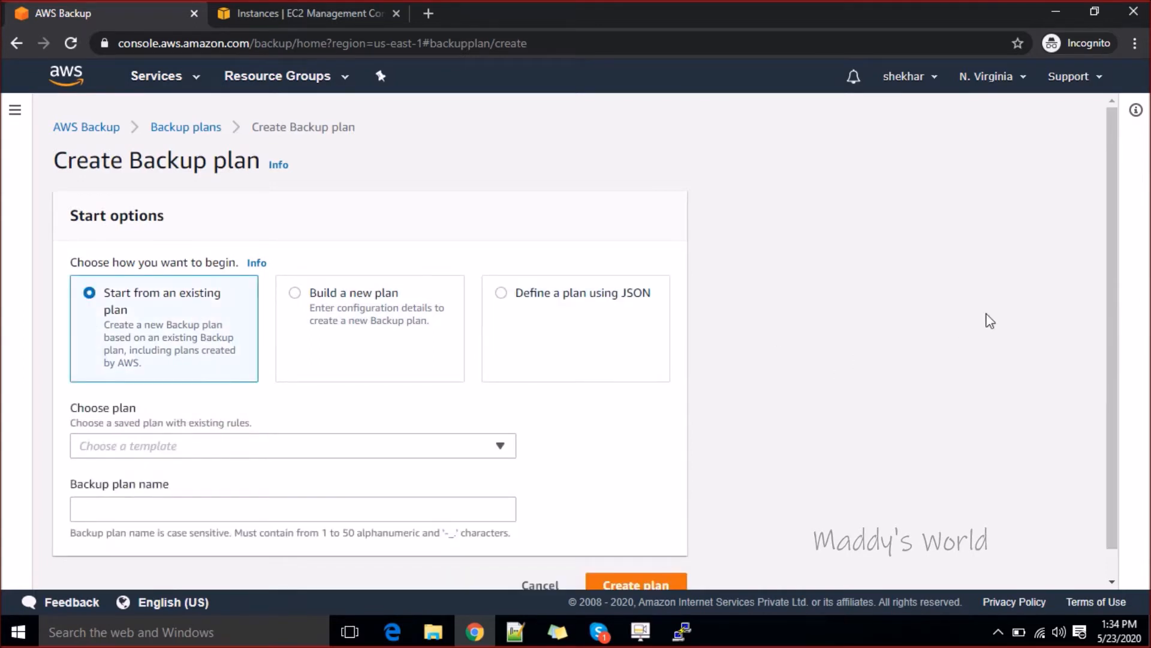
scroll(1109, 278, down, 1)
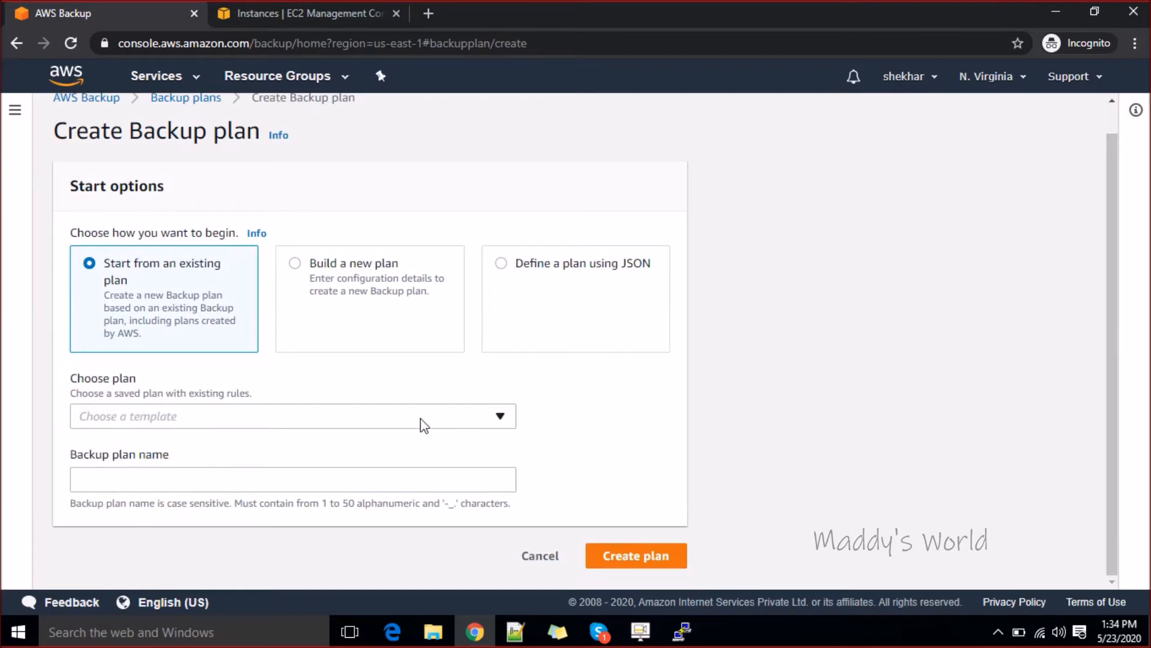
click(171, 418)
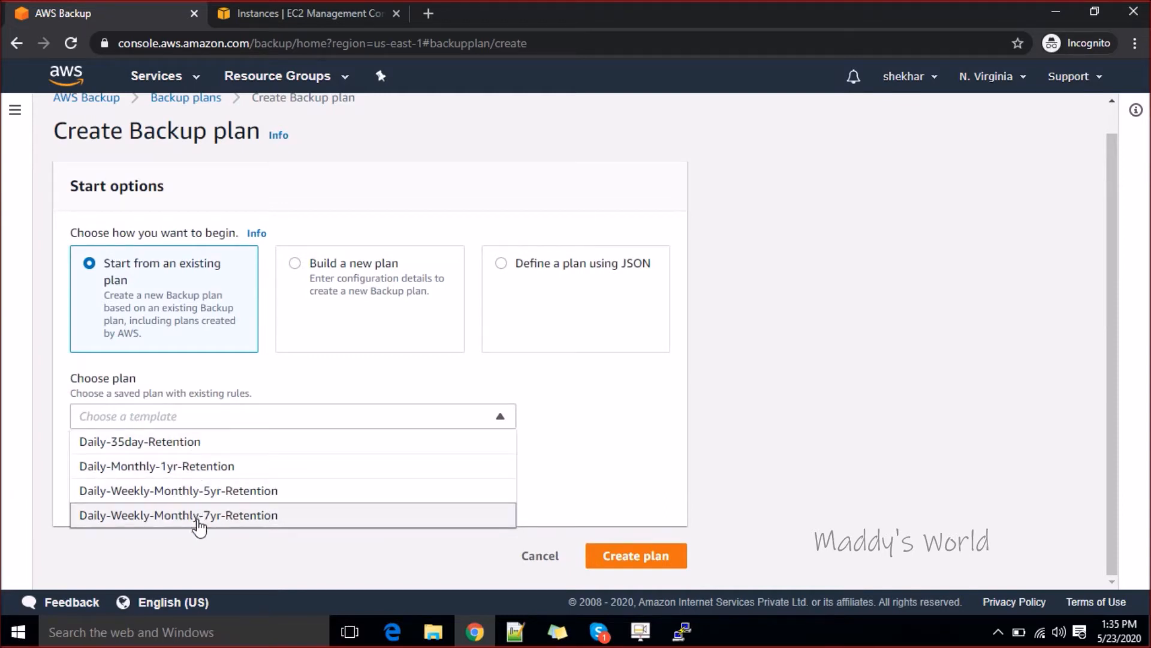
click(180, 445)
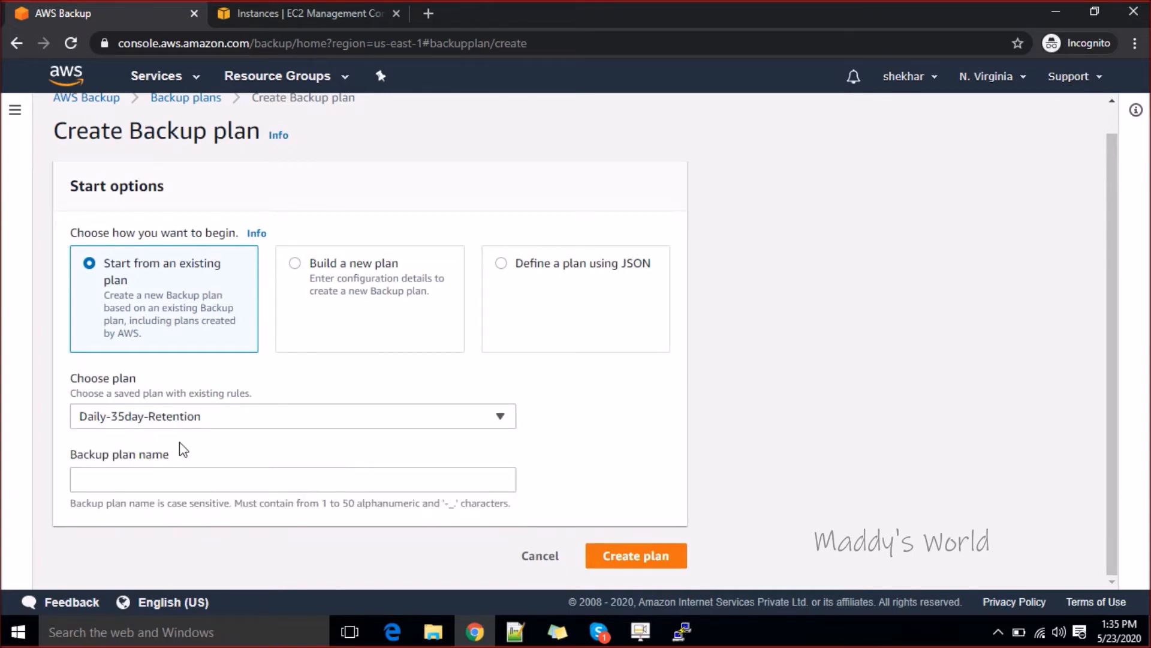
- Enter "Aws Resource backup" as the backup plan name
click(177, 478)
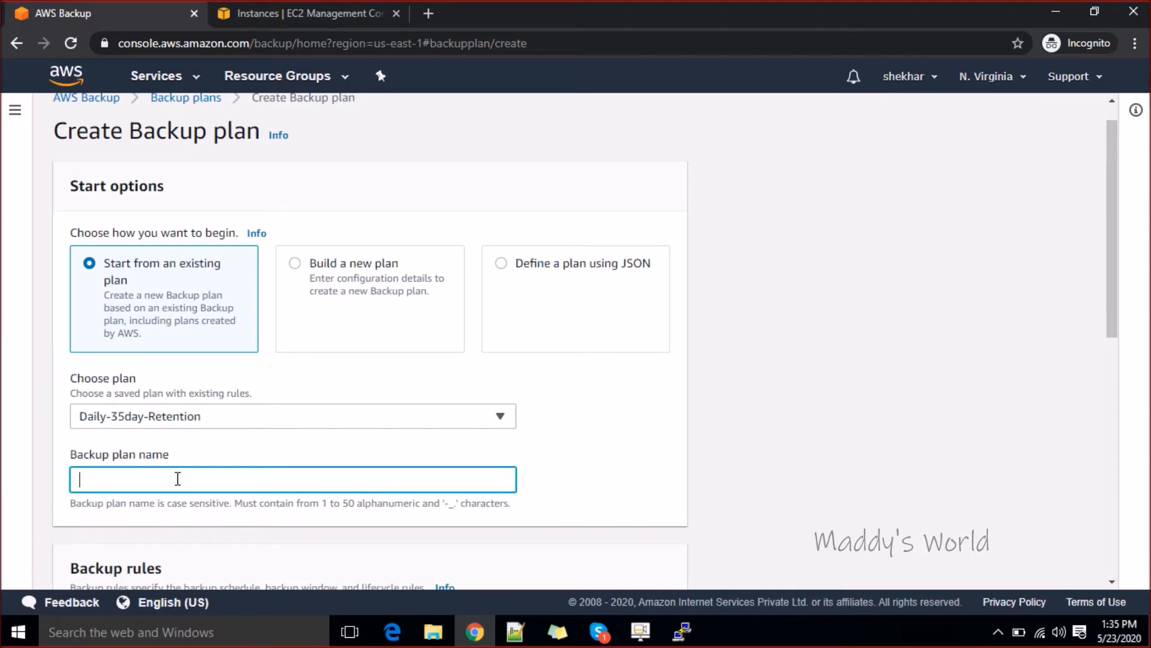
text(aWS)
key(BackSpace)
text(ws RE)
key(BackSpace)
key(BackSpace)
text(RES)
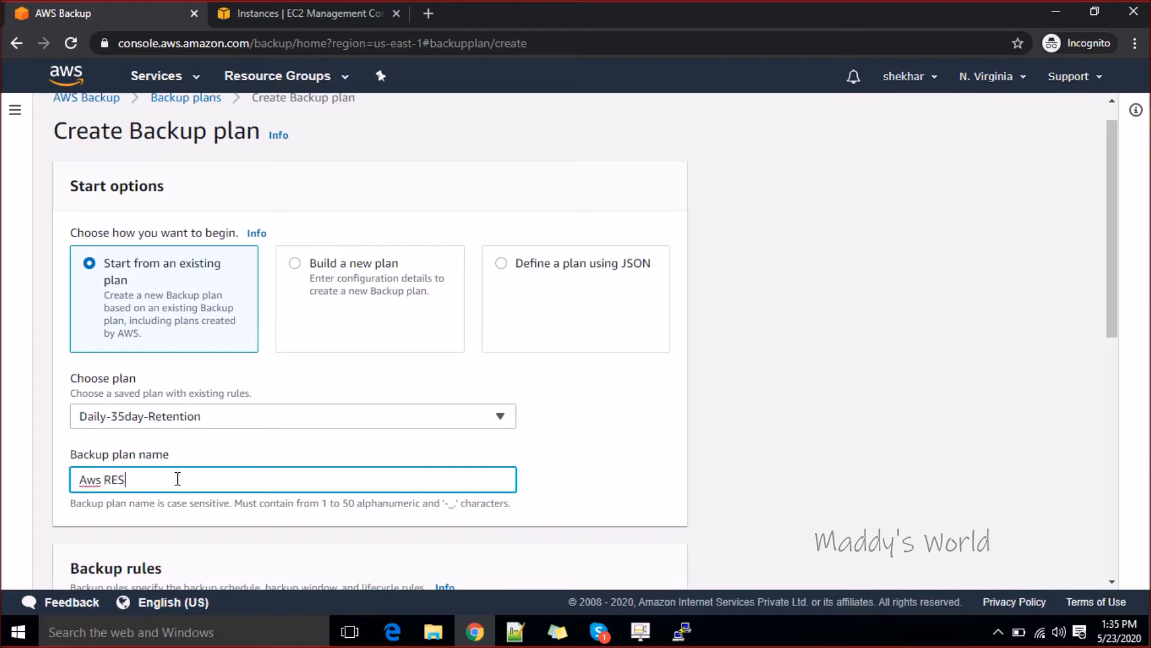
key(BackSpace)
key(BackSpace)
text(res)
text(esourc)
text(e bac)
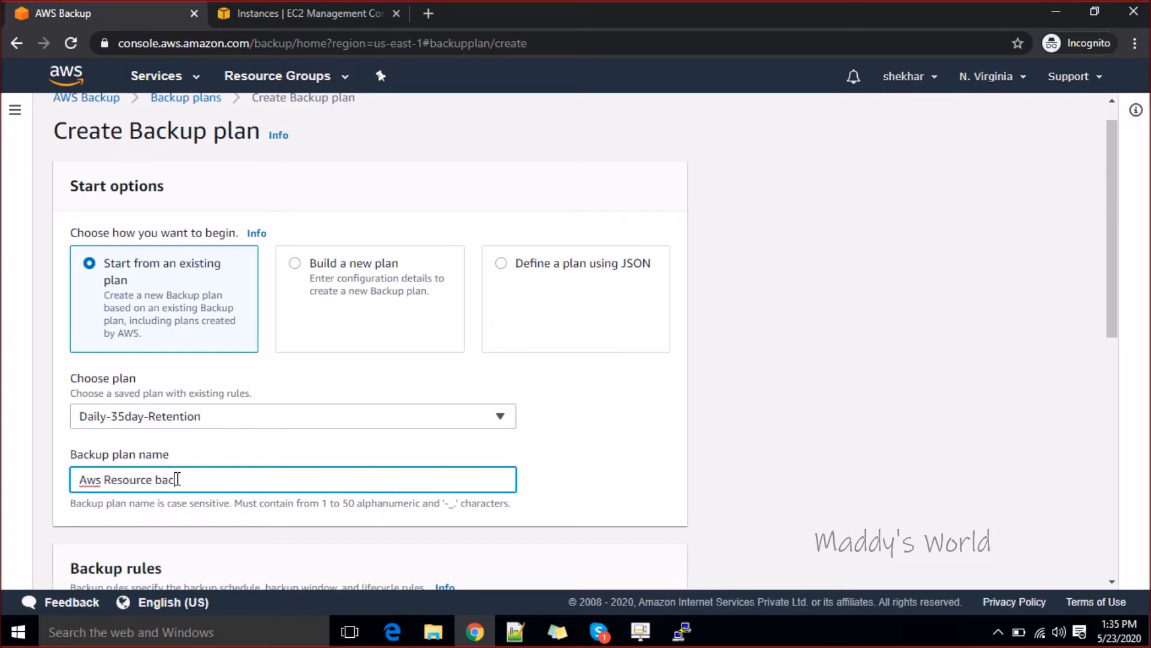
text(kup)
click(928, 374)
- Remove the spaces from the backup plan name so it reads "AwsResourcebackup"
click(110, 481)
scroll(109, 481, up, 1)
key(BackSpace)
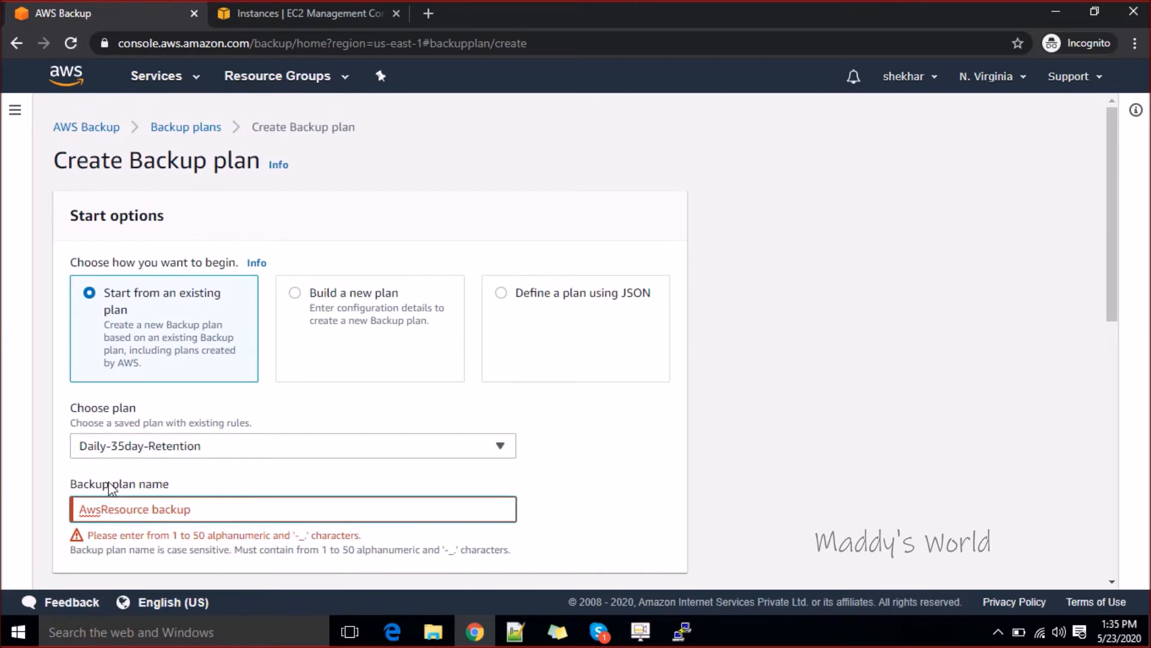
key(Right)
key(Right)
key(Right)
key(Right)
key(BackSpace)
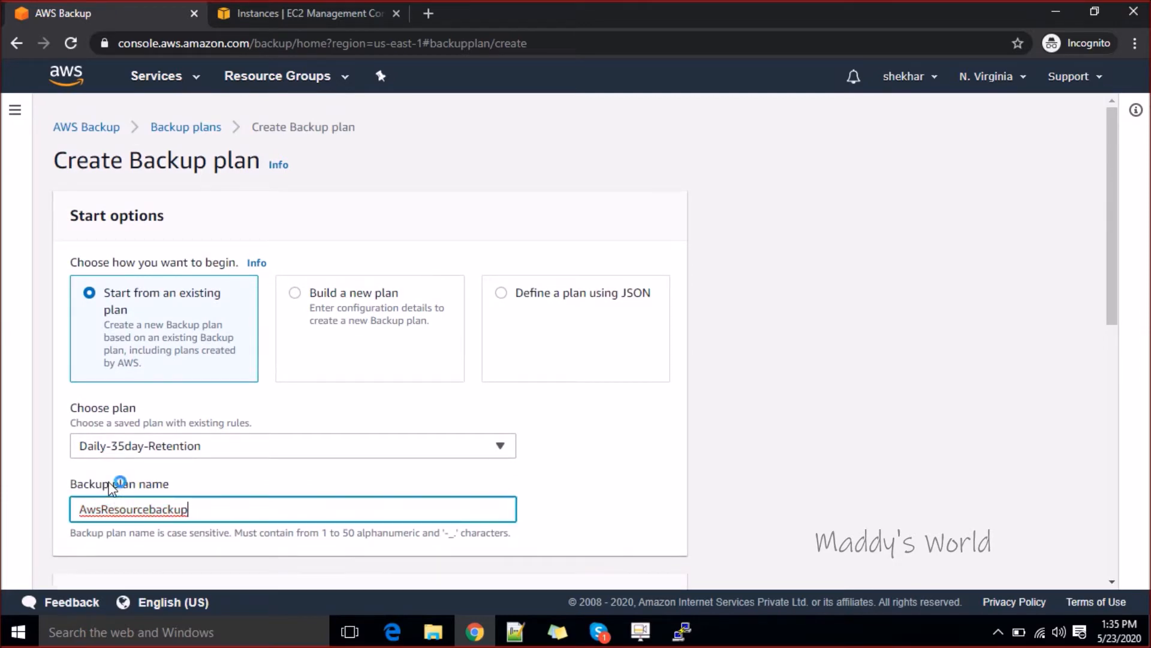
- Start adding a new backup rule to the AwsResourcebackup plan
click(585, 527)
drag(1117, 268, 1099, 426)
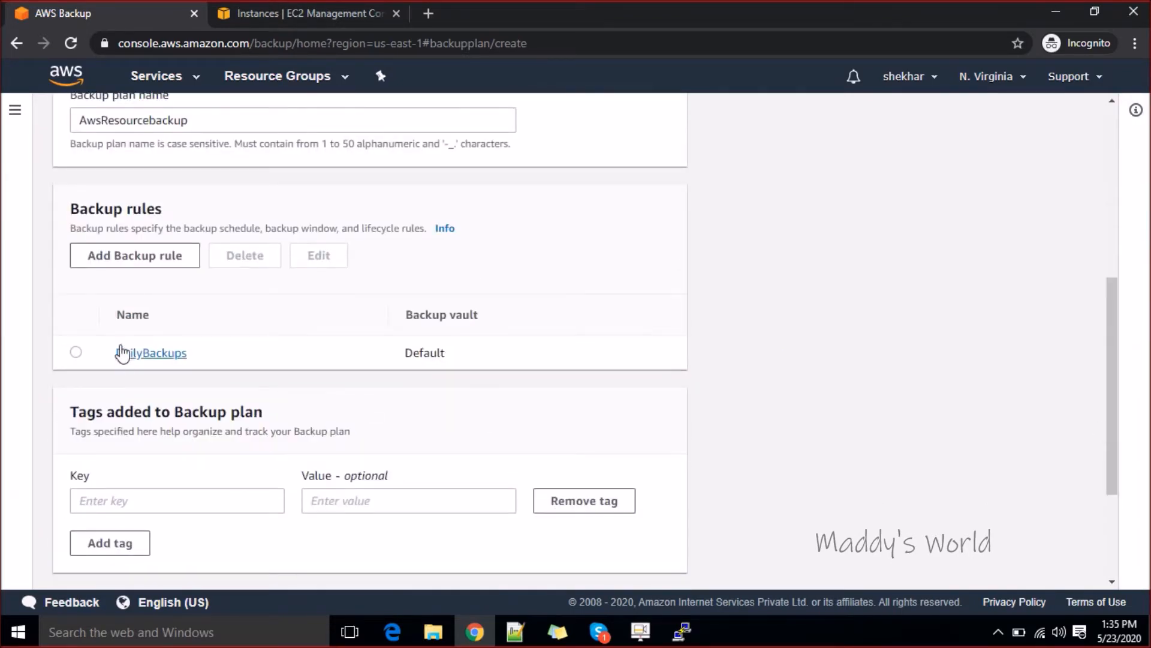
drag(114, 208, 147, 208)
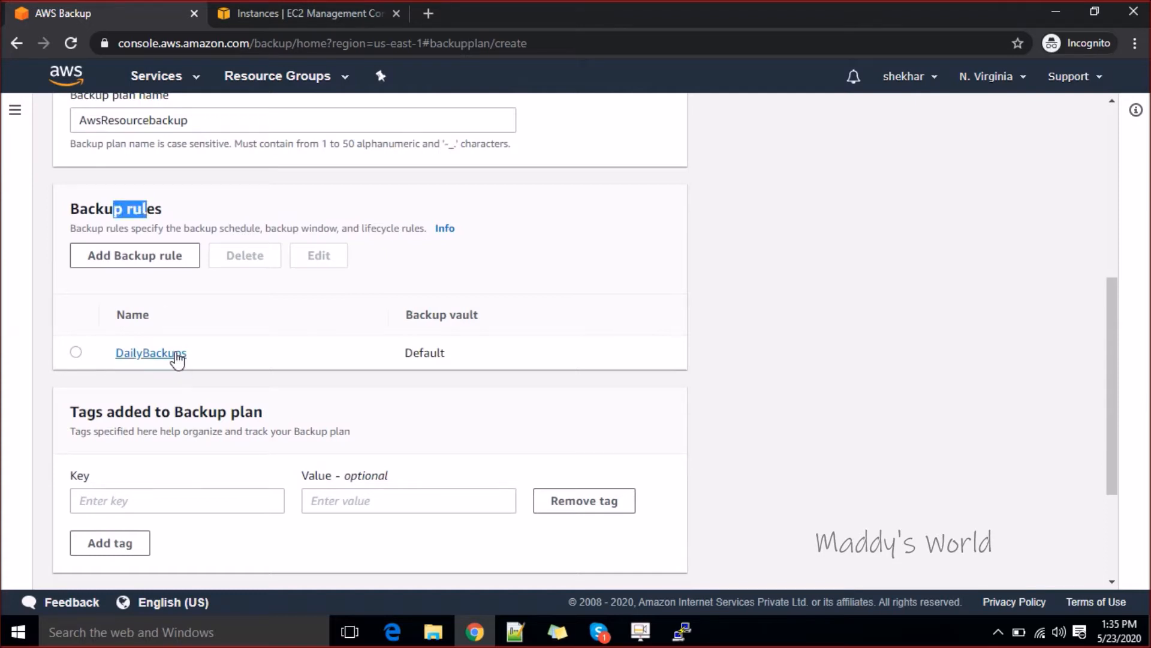
click(145, 259)
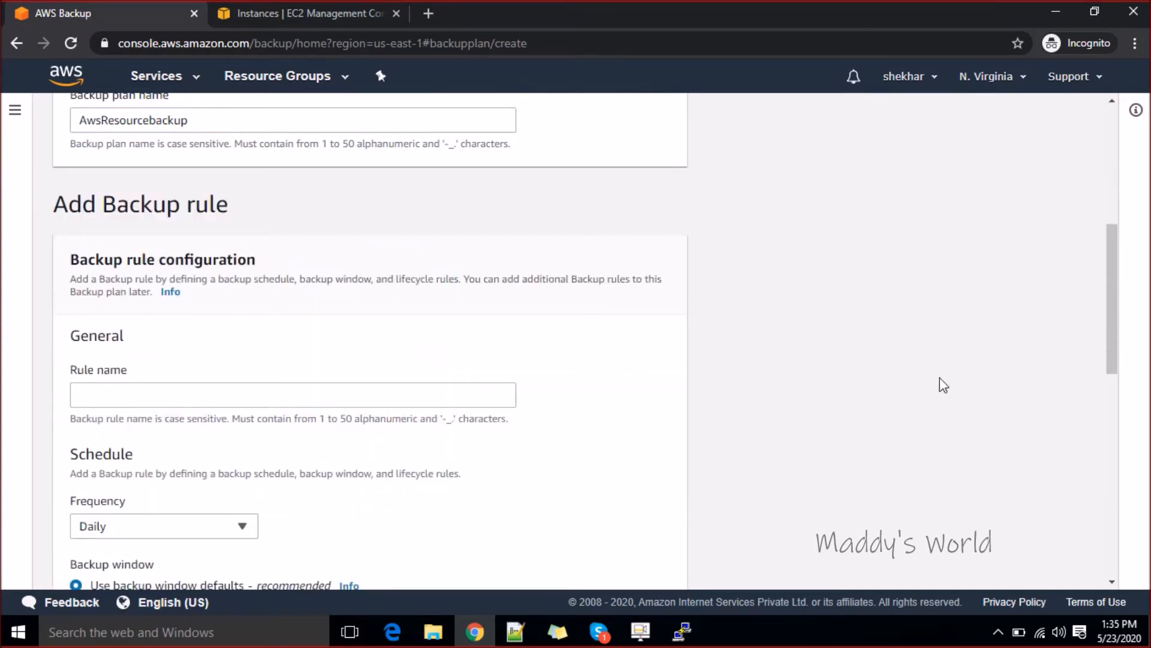
- Enter "daily backup" as the name of the new backup rule
drag(1115, 342, 1113, 385)
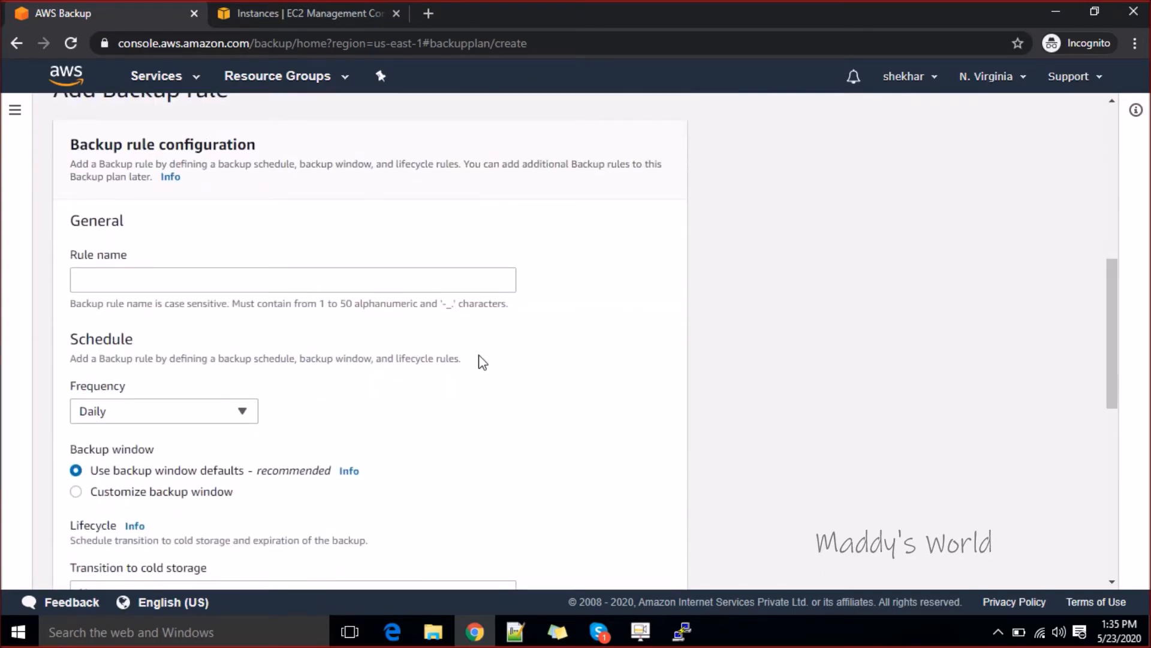
click(398, 281)
text(dailyt)
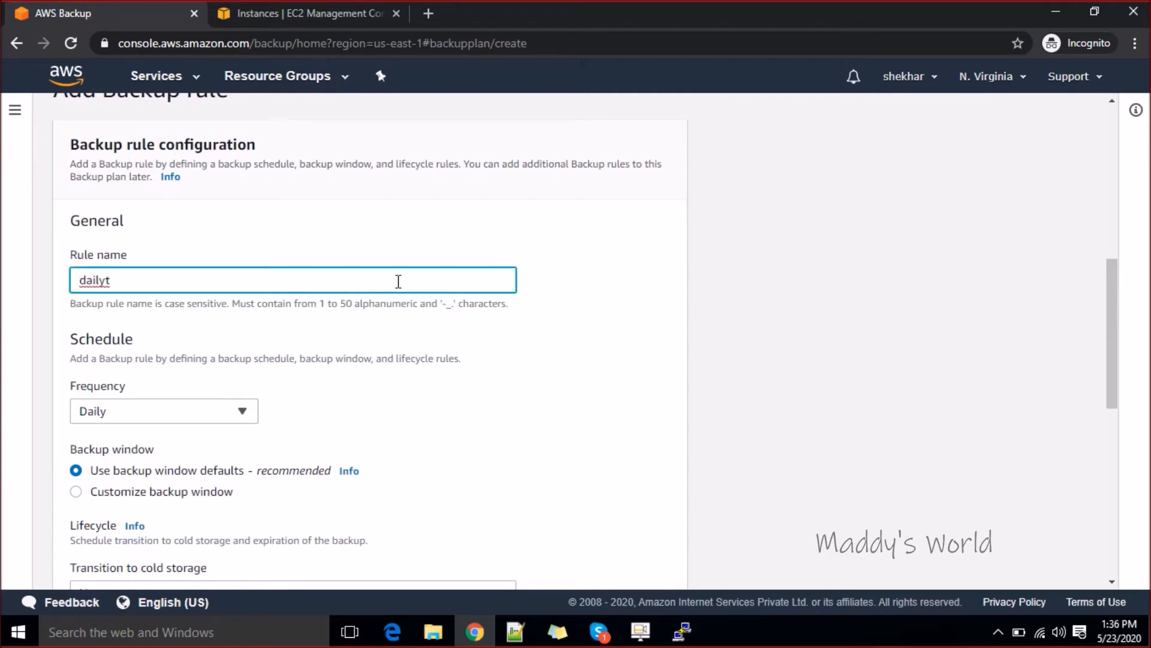
key(BackSpace)
text(backup)
click(550, 367)
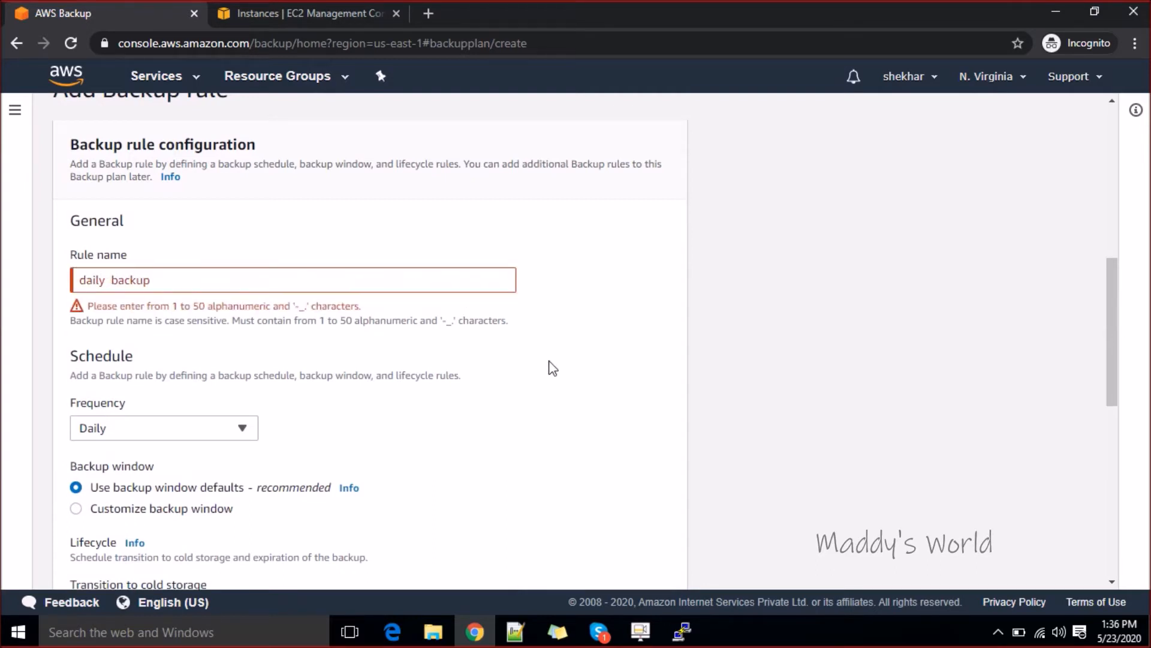
- Remove the spaces from the rule name so it reads "dailybackup"
drag(1115, 321, 1094, 329)
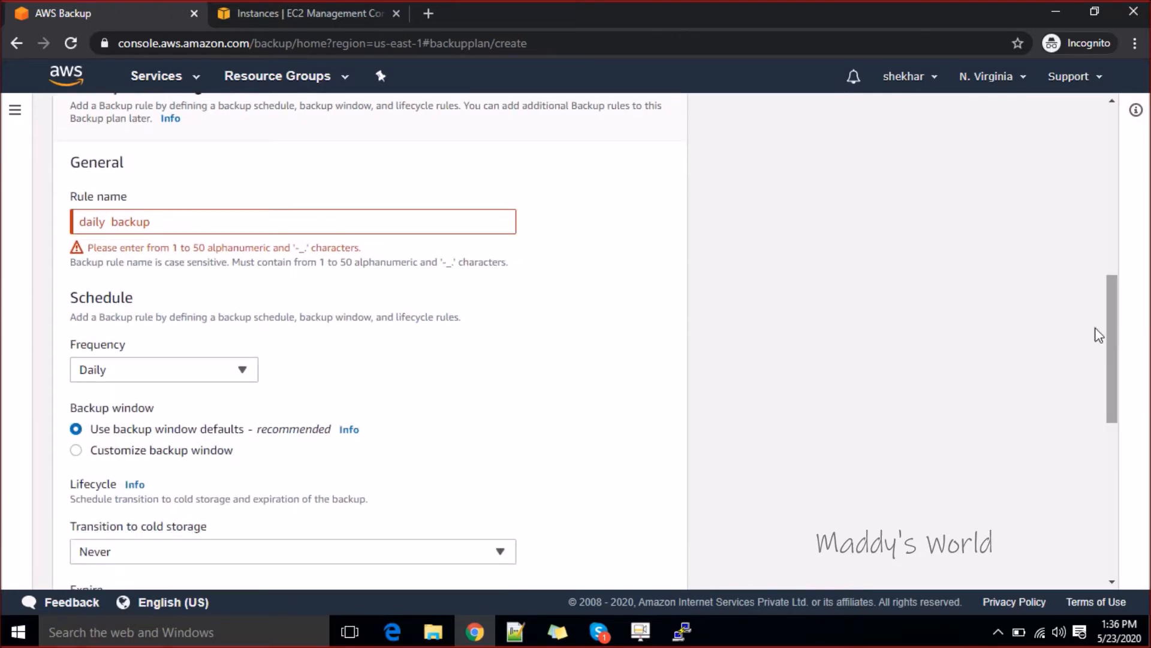
click(113, 221)
key(BackSpace)
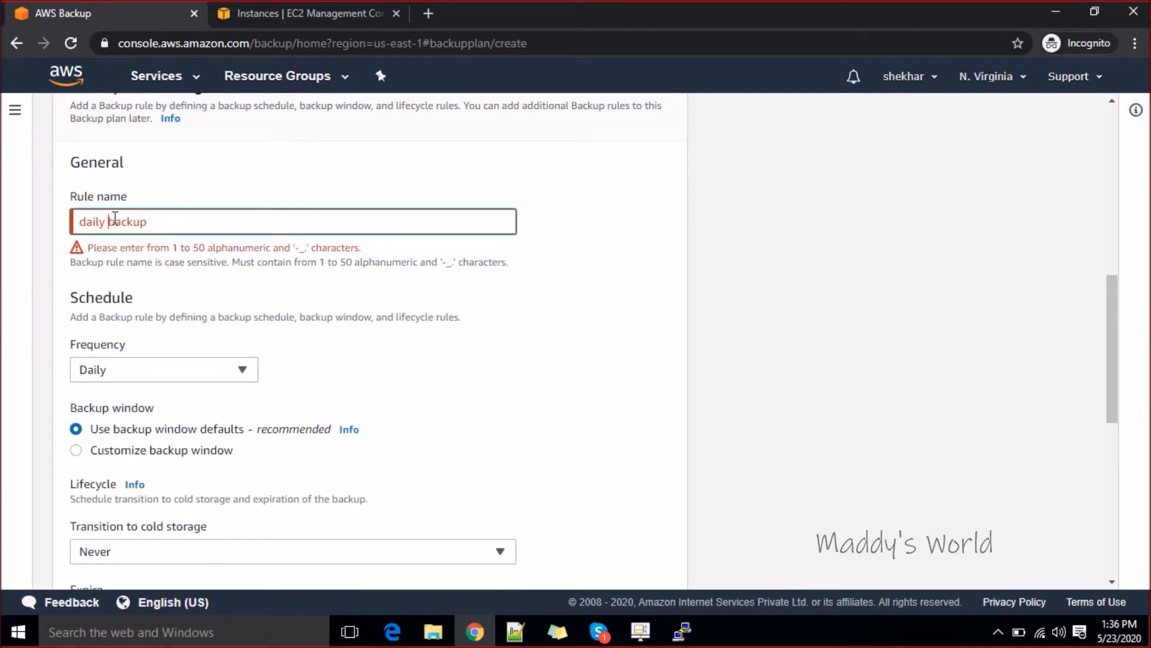
key(BackSpace)
click(312, 312)
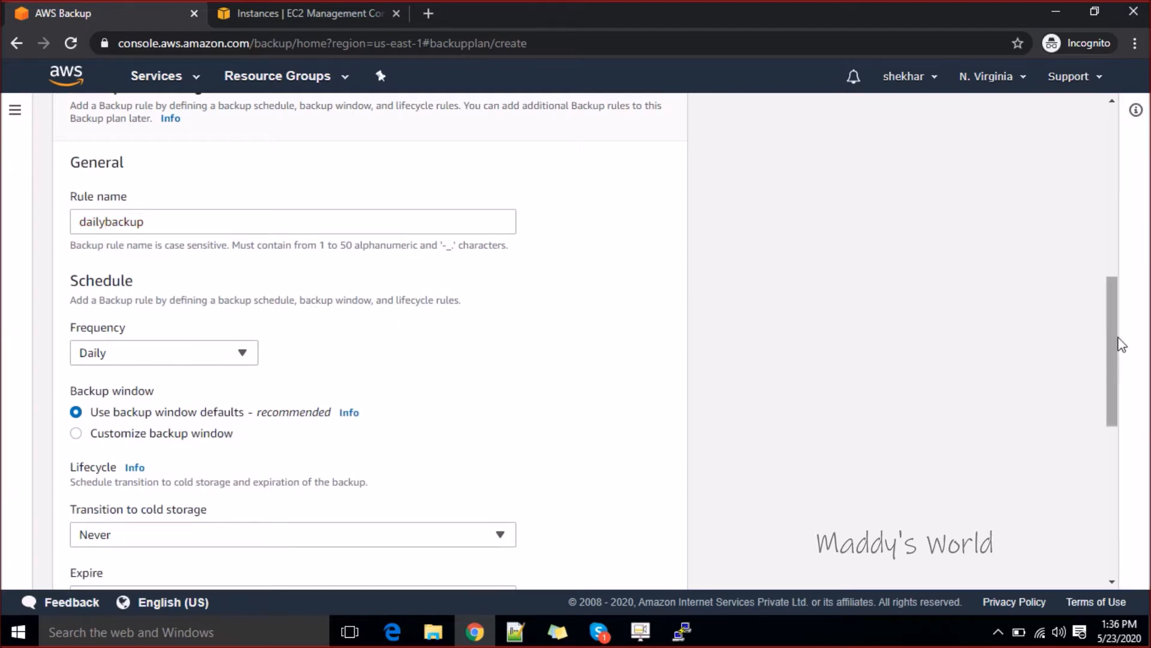
- Set the rule's backup frequency to Custom cron expression
scroll(1110, 360, down, 2)
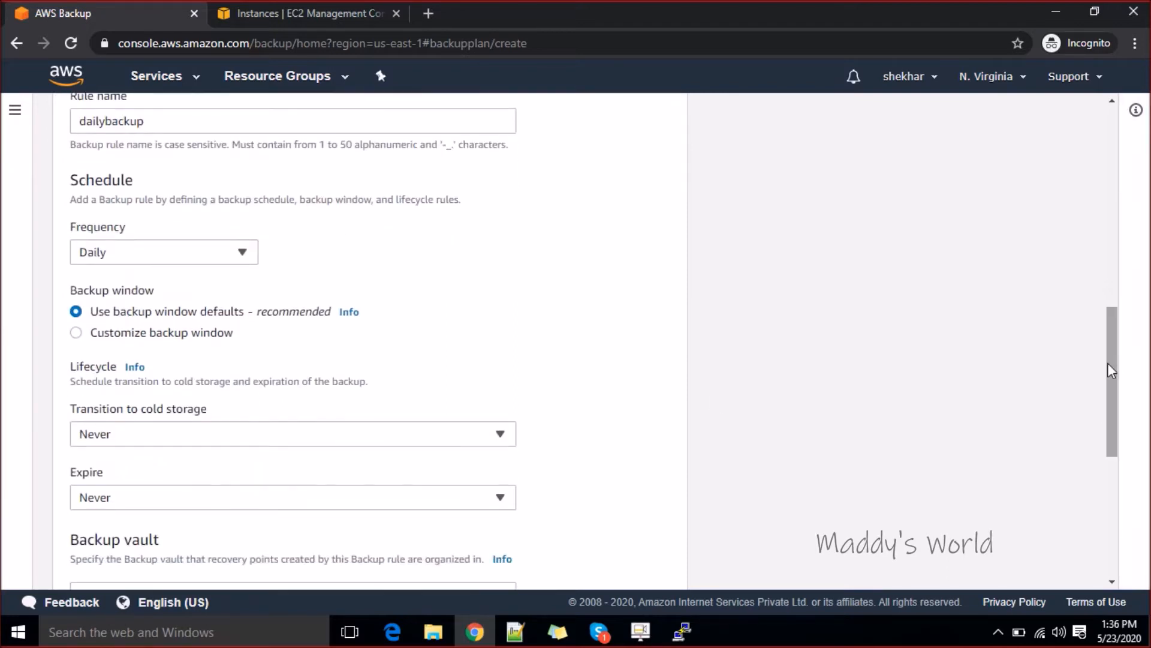
click(252, 254)
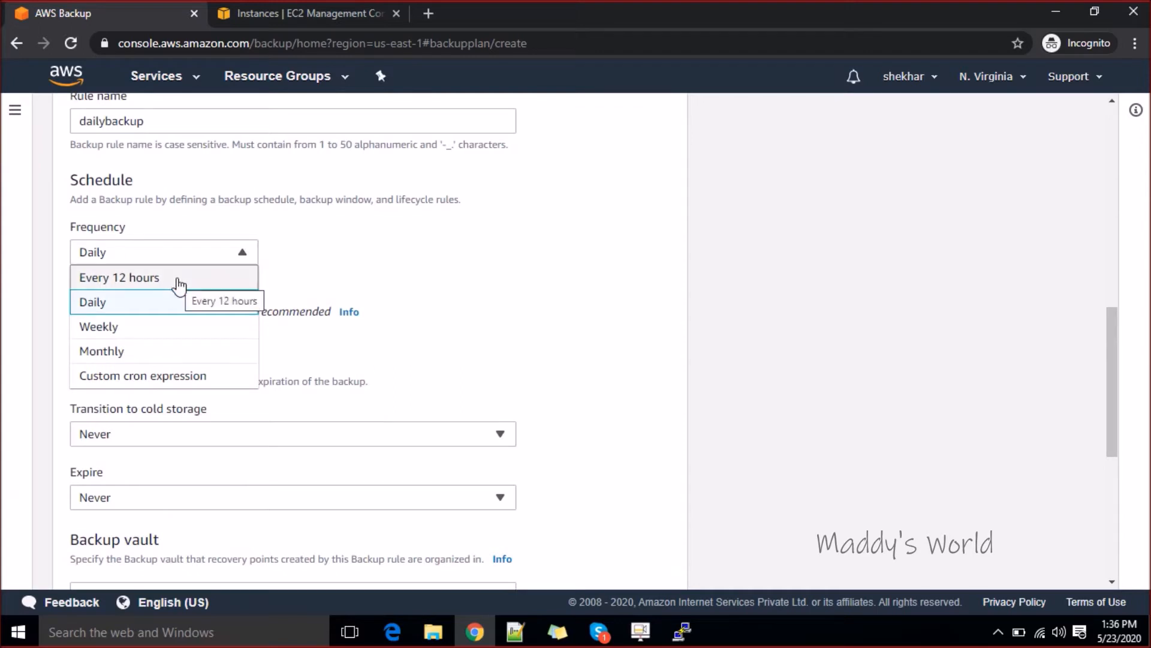
click(151, 384)
click(151, 355)
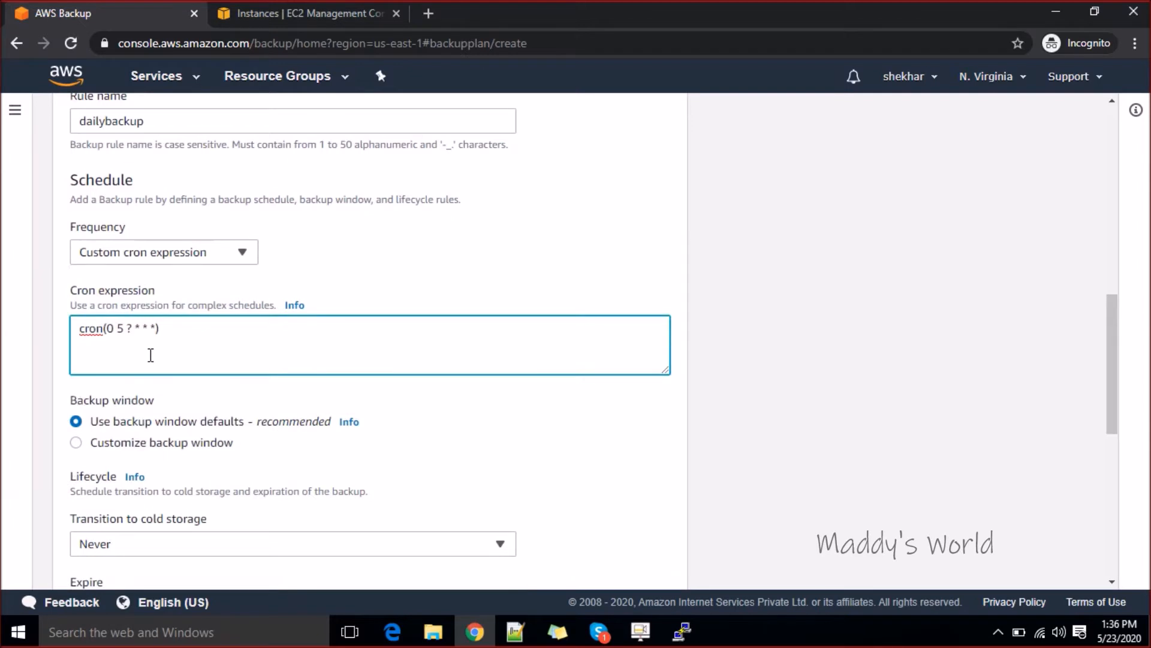
- Change the cron expression to "cron(*/5 * * * *)" so the backup runs every five minutes
click(114, 328)
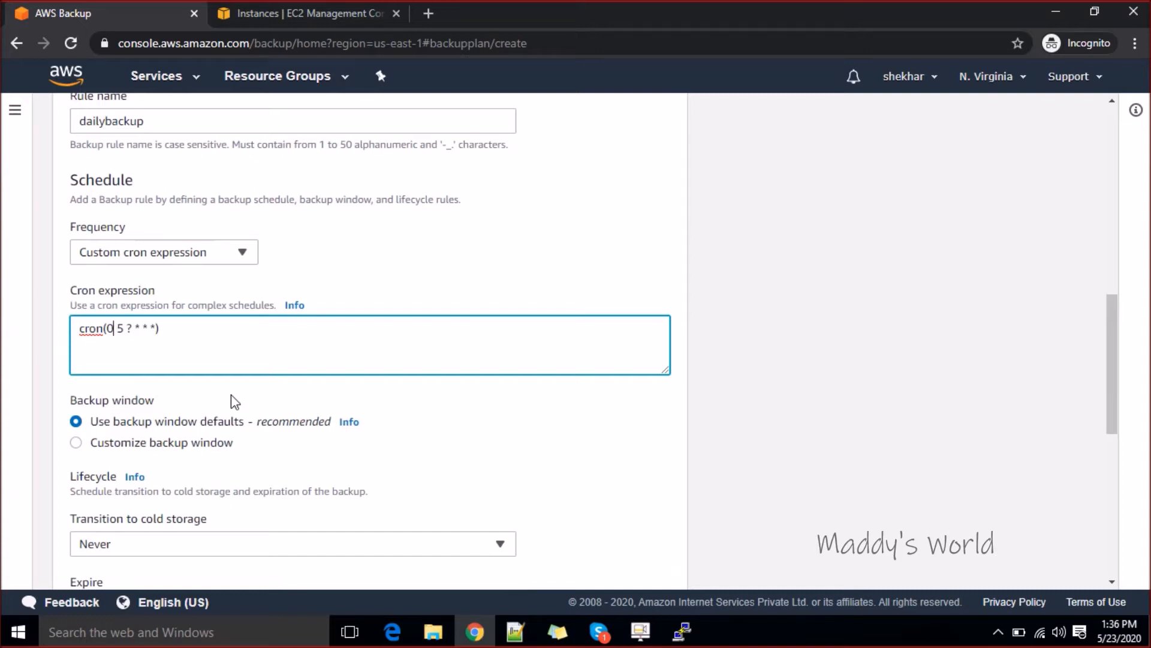
key(BackSpace)
text(*/5)
key(Delete)
key(Delete)
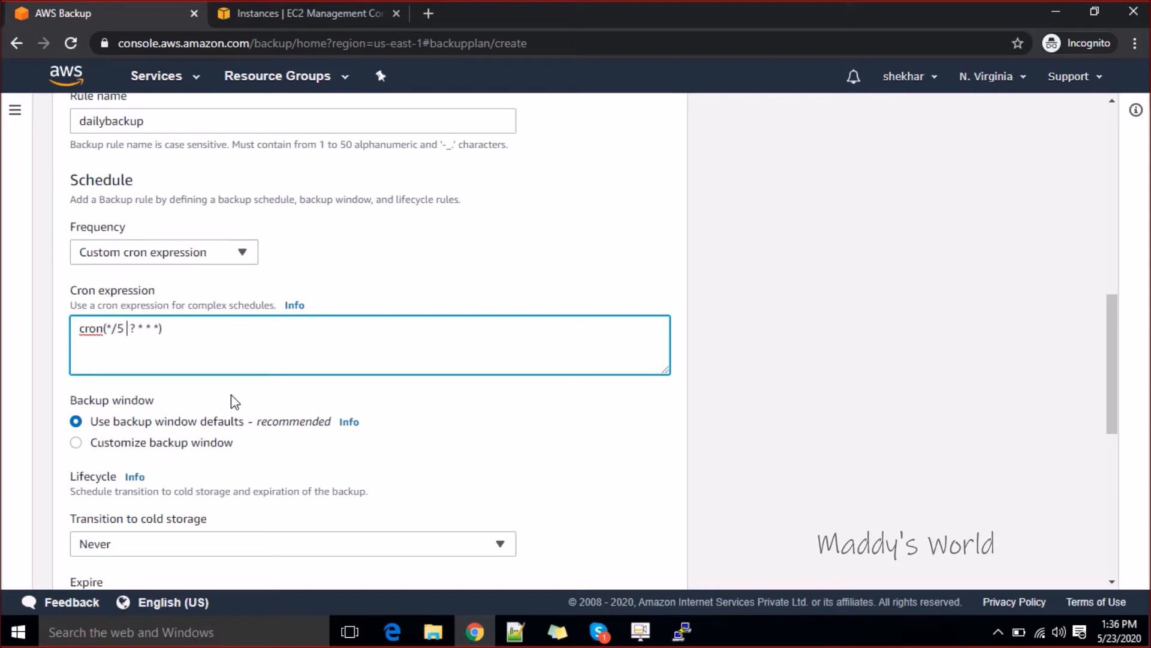
text(*)
key(Delete)
key(Delete)
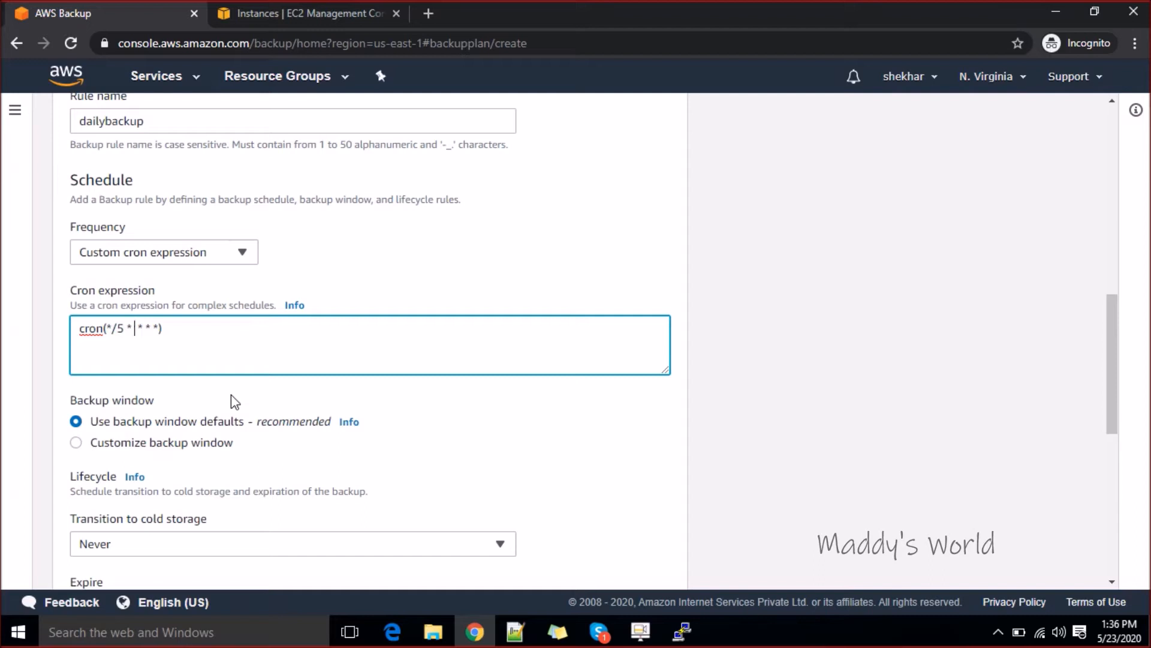
- Open the cron expression help and add another asterisk field so the expression reads "cron(*/5 * * * * *)"
click(119, 327)
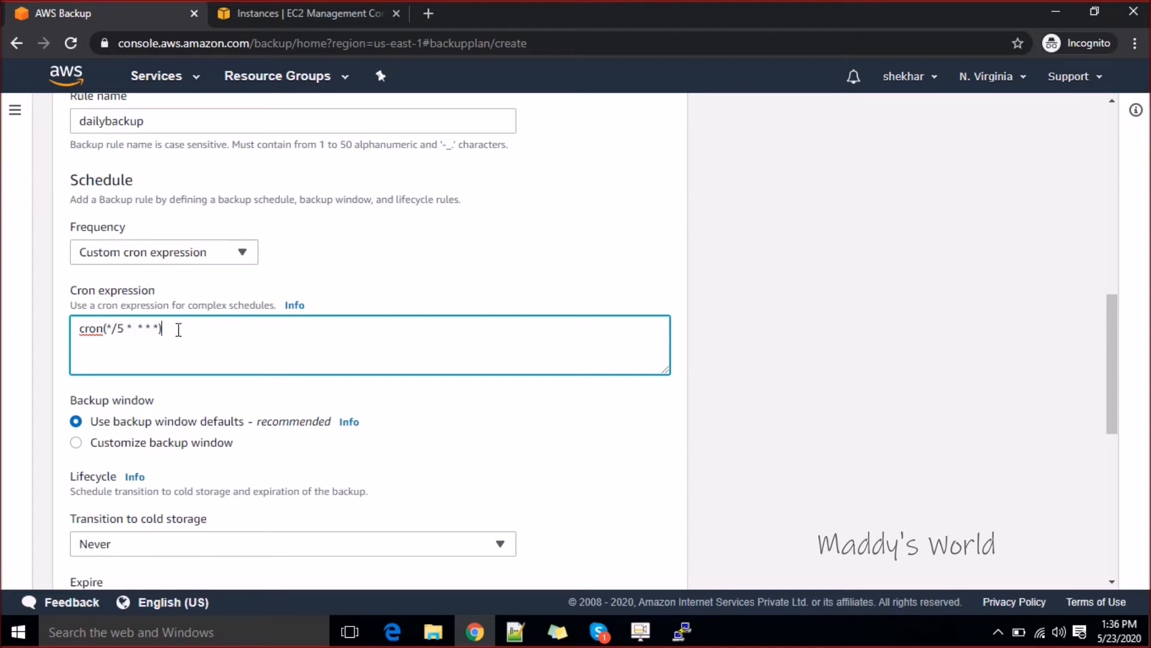
click(294, 306)
click(195, 367)
text(?)
click(161, 430)
triple_click(260, 355)
click(154, 359)
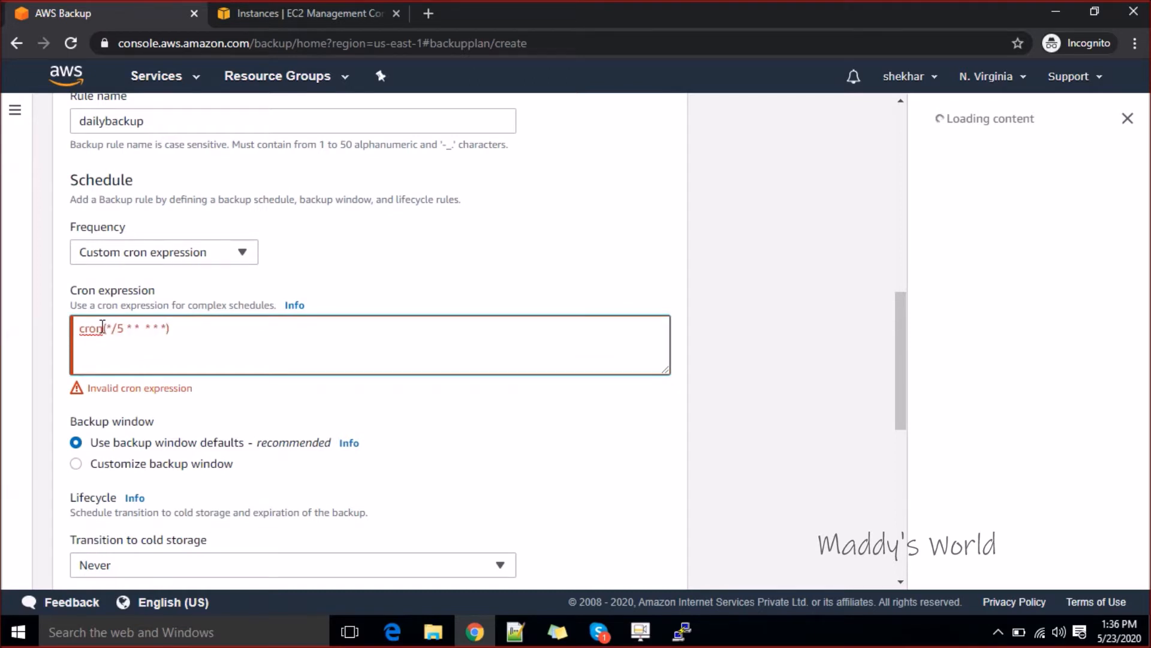
- Strip the "cron(" prefix and closing parenthesis from the expression, leaving only "*/5 * * * * *"
key(BackSpace)
key(BackSpace)
key(BackSpace)
key(BackSpace)
click(247, 411)
click(83, 331)
key(BackSpace)
right_click(153, 339)
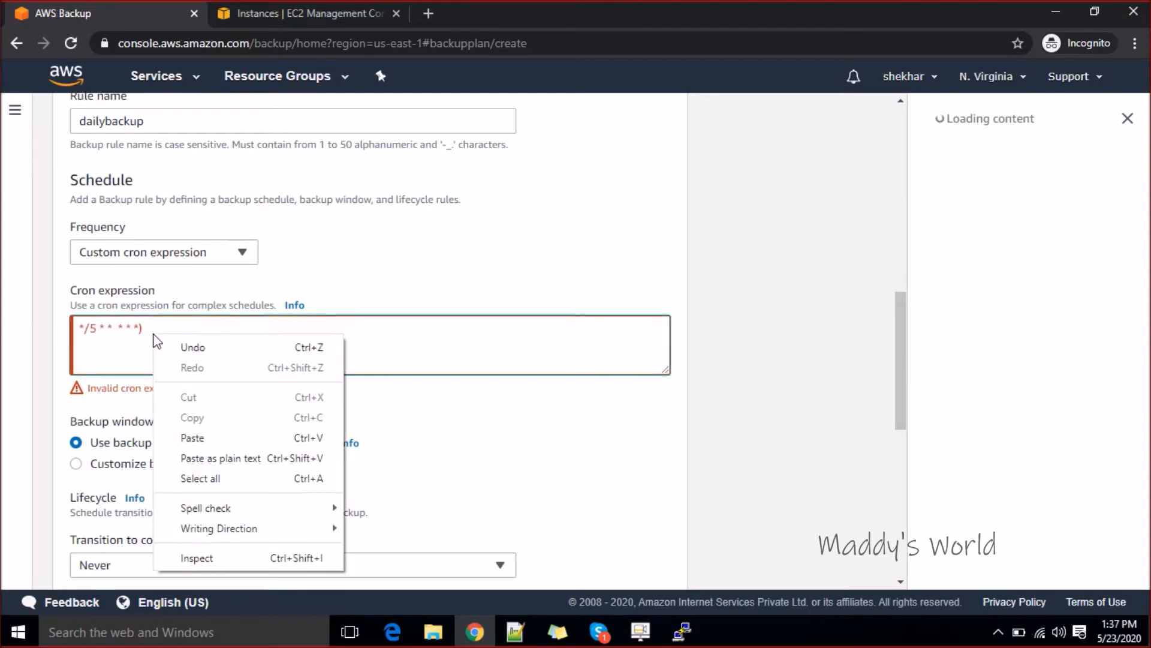
click(148, 325)
key(BackSpace)
click(13, 360)
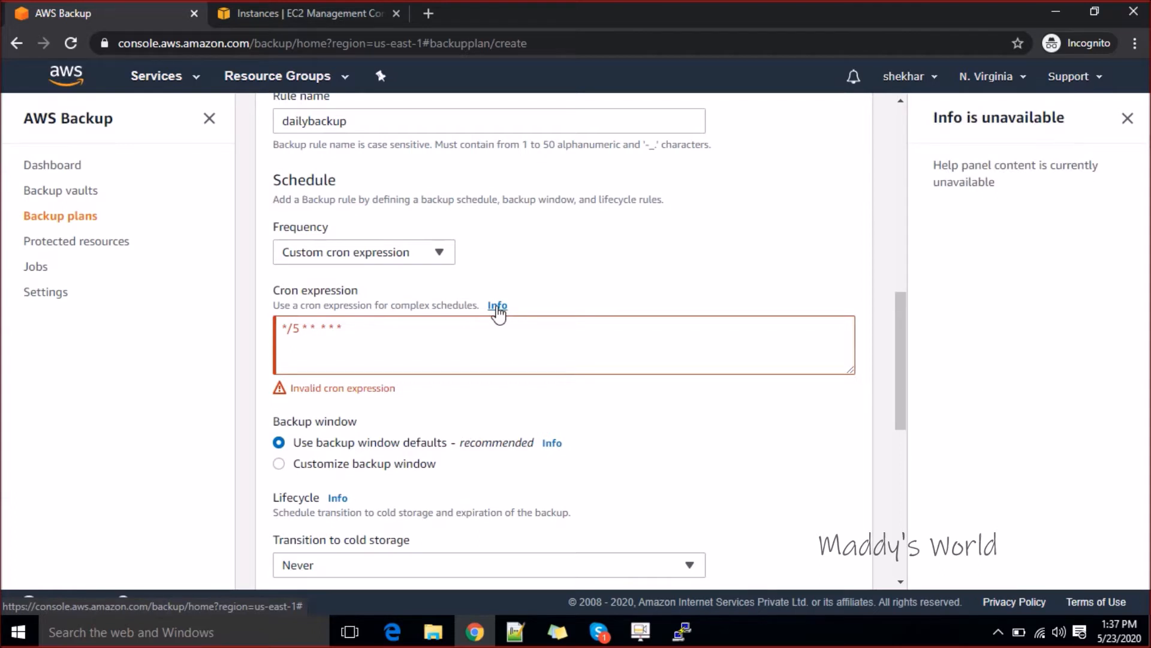
- Undo all edits to the cron expression to restore "cron(0 5 ? * * *)"
right_click(384, 337)
click(343, 351)
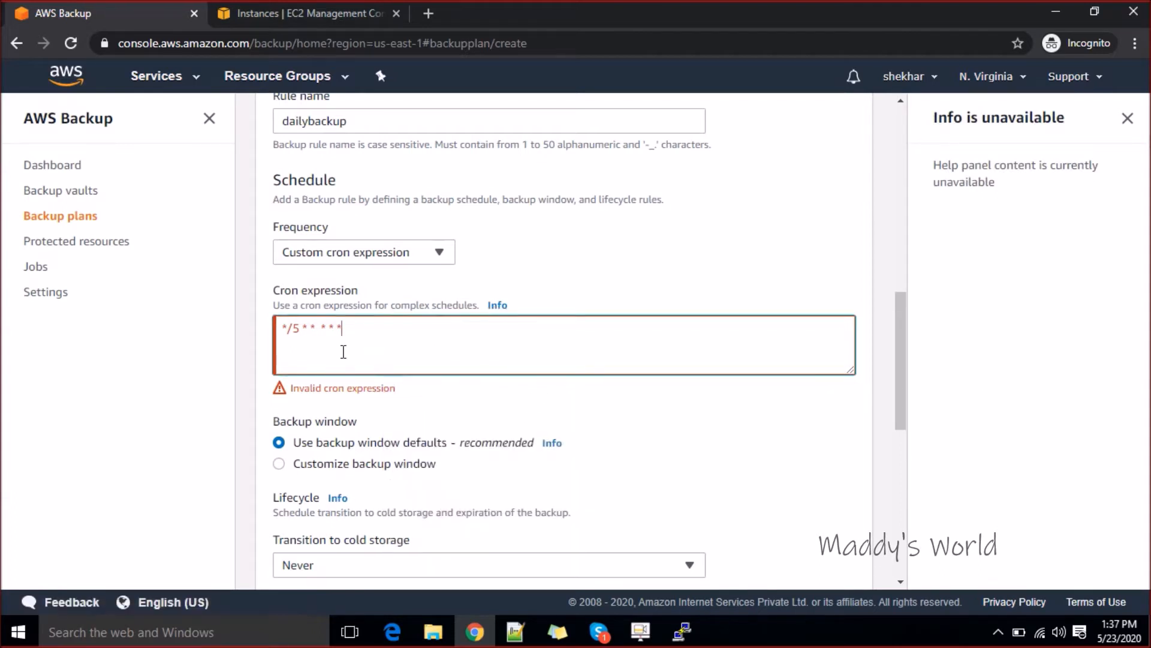
key(ctrl+z)
key(ctrl+z)
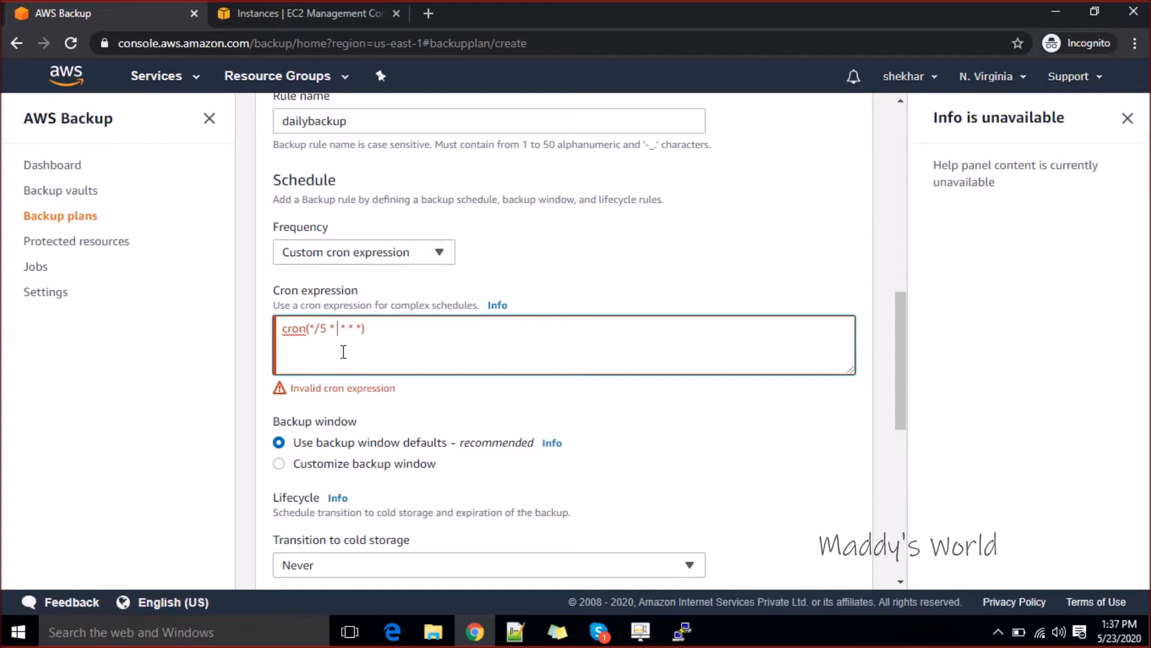
key(ctrl+z)
key(ctrl+z)
key(ctrl+z)
key(ctrl+z)
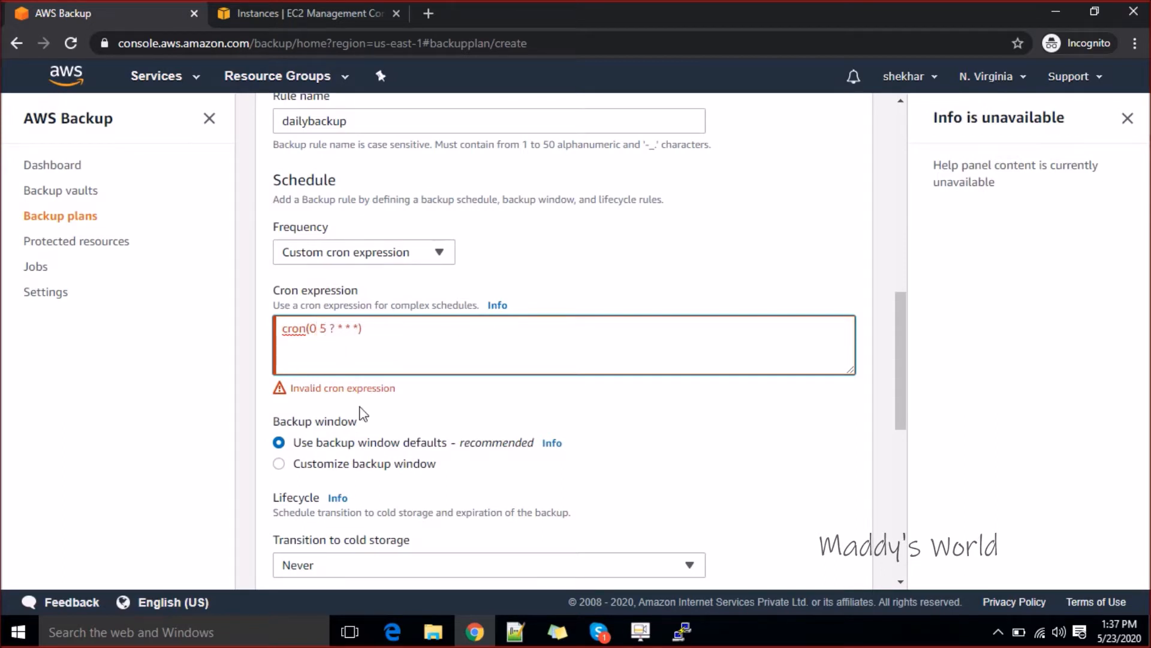
- Discard the custom cron schedule by setting the rule's backup frequency to Daily
click(374, 396)
click(455, 358)
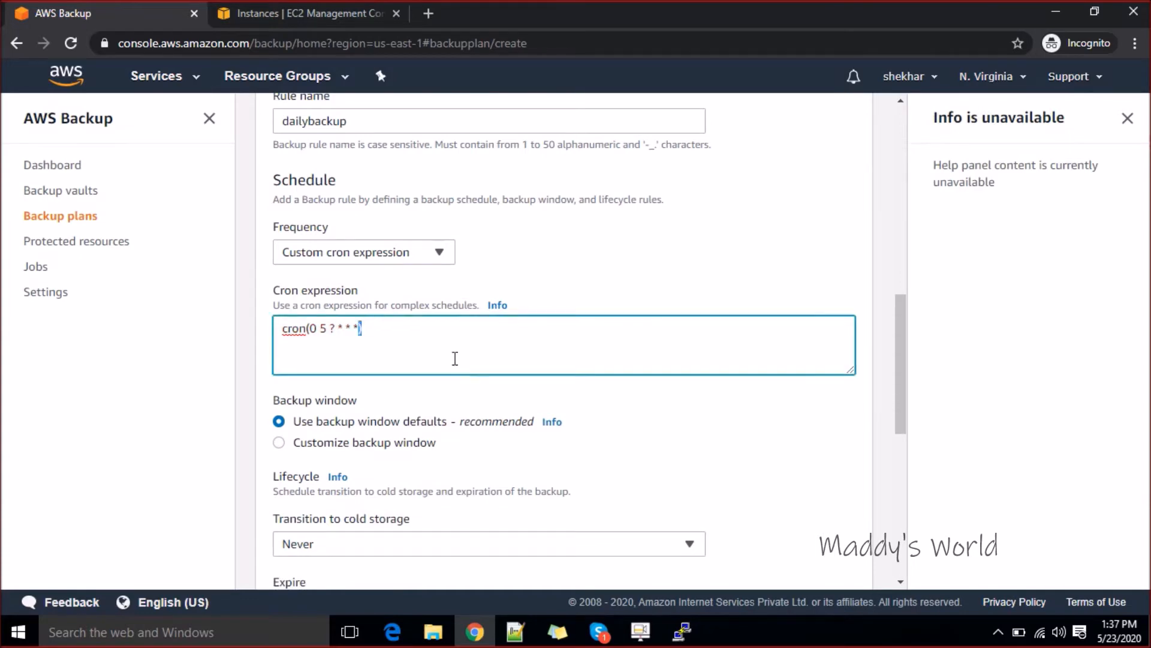
key(ctrl+a)
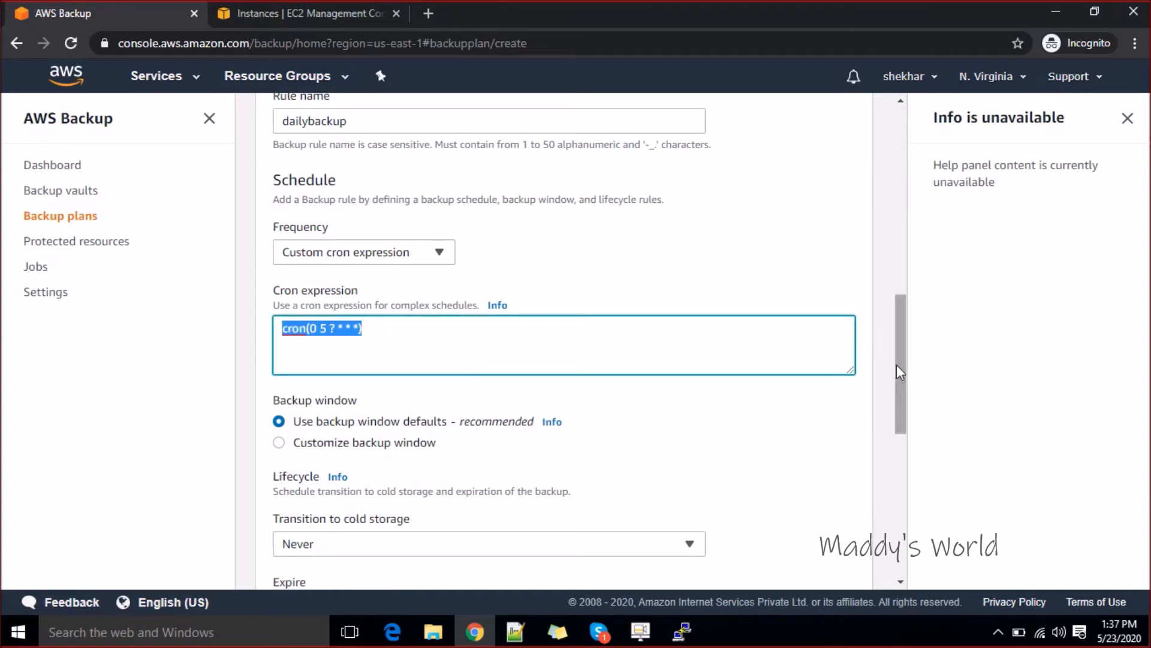
drag(897, 365, 901, 329)
click(393, 386)
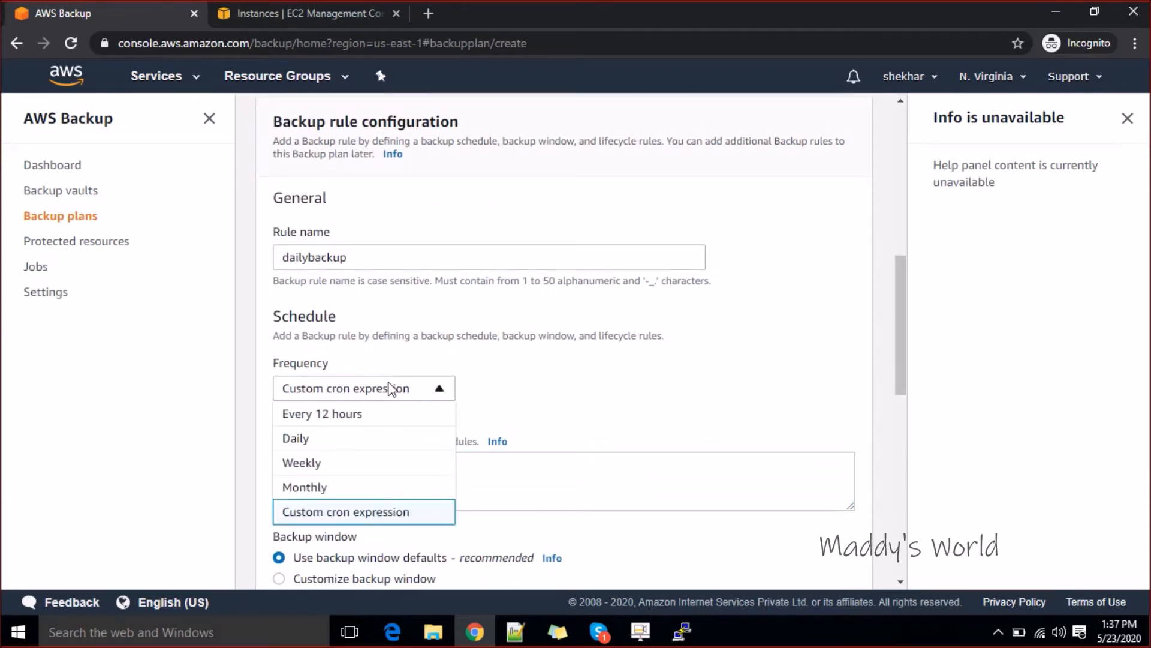
click(341, 439)
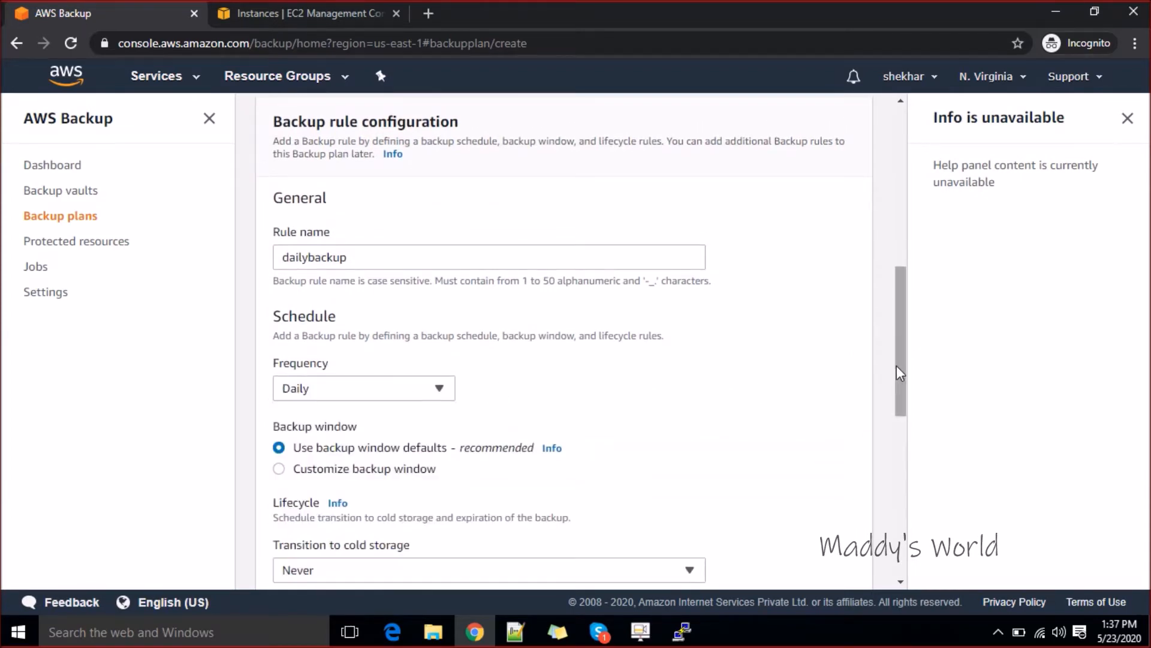
- Customize the backup window and set its start hour to 04
drag(902, 337, 905, 418)
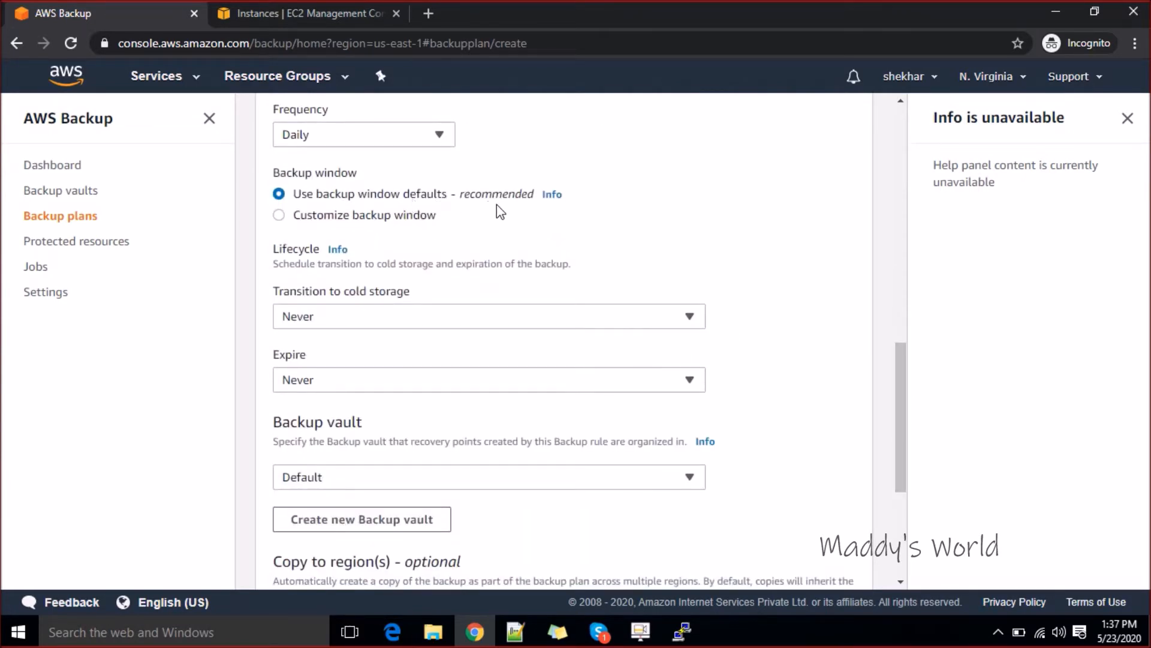
click(279, 215)
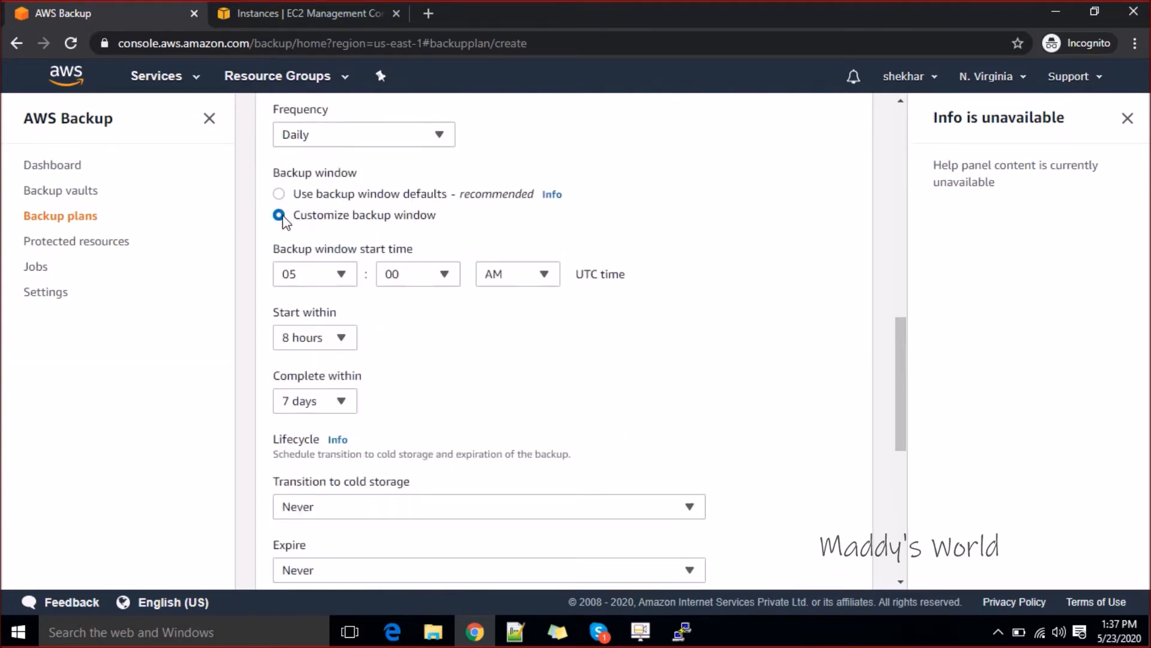
click(341, 275)
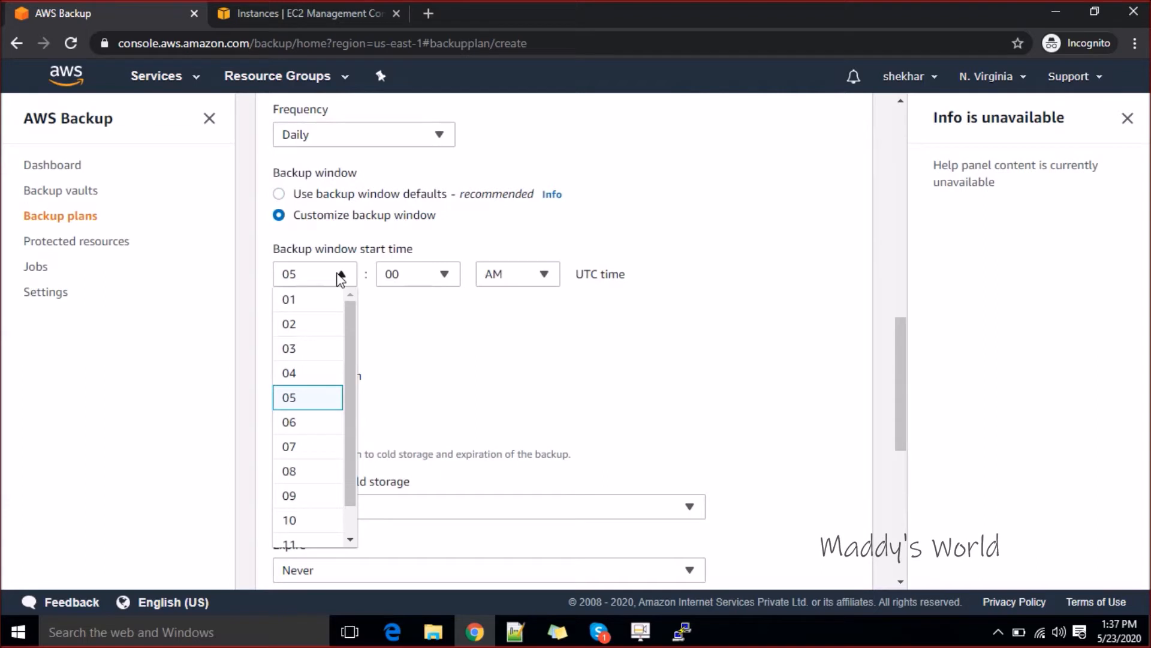
drag(349, 363, 350, 401)
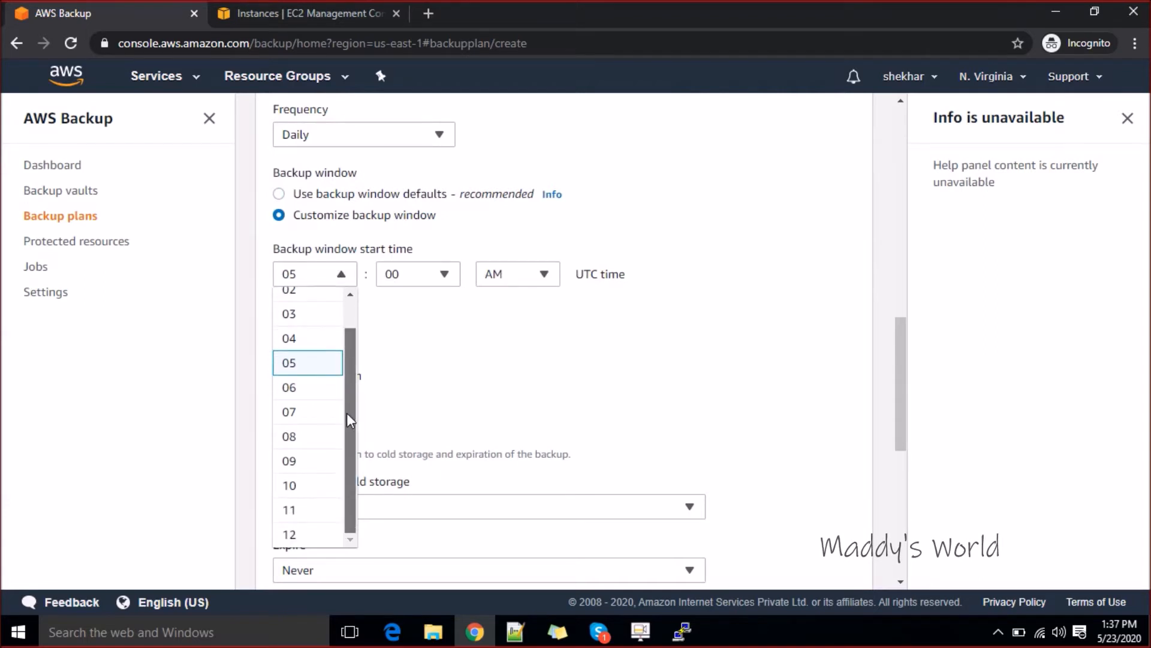
drag(349, 420, 354, 346)
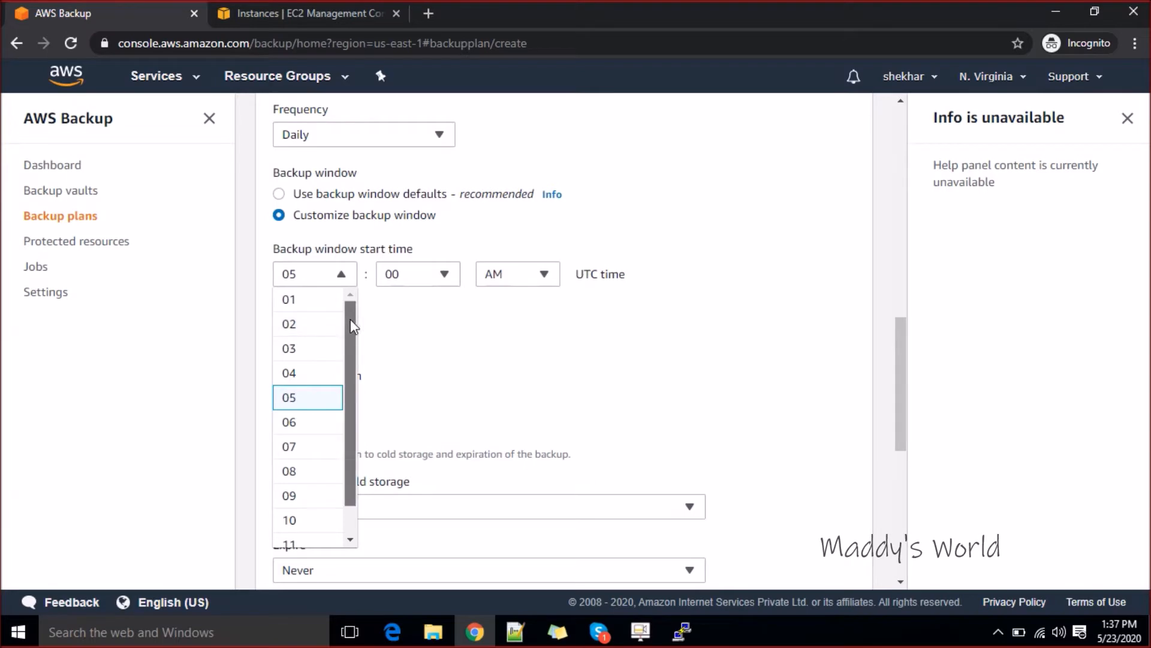
drag(350, 319, 350, 359)
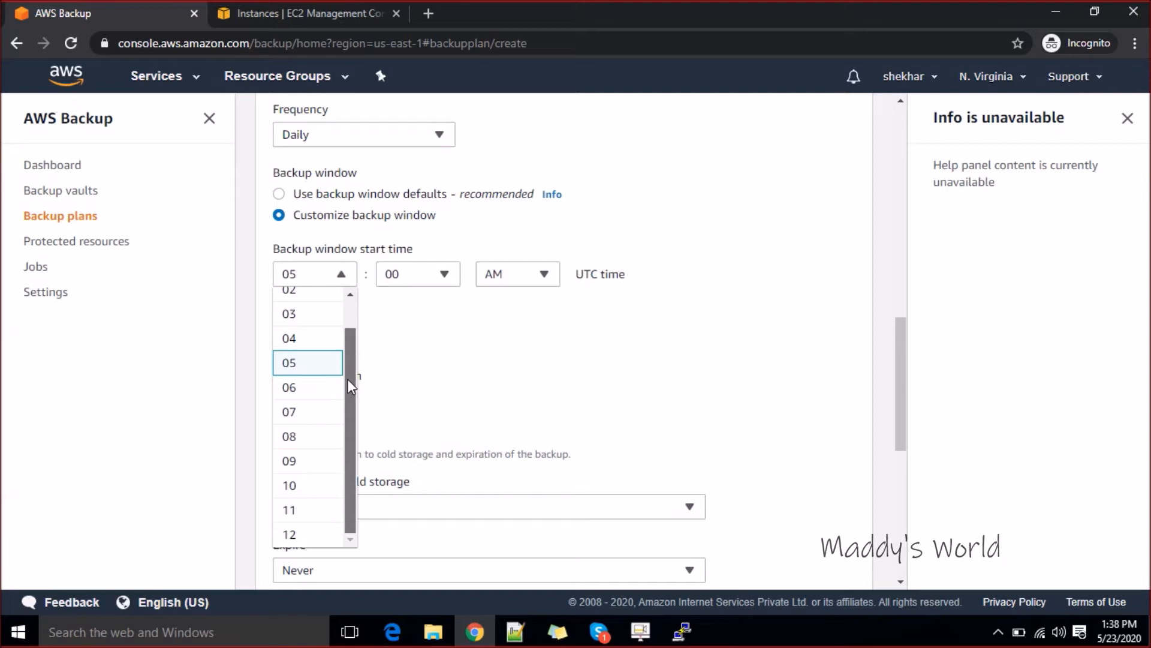
drag(348, 373, 348, 315)
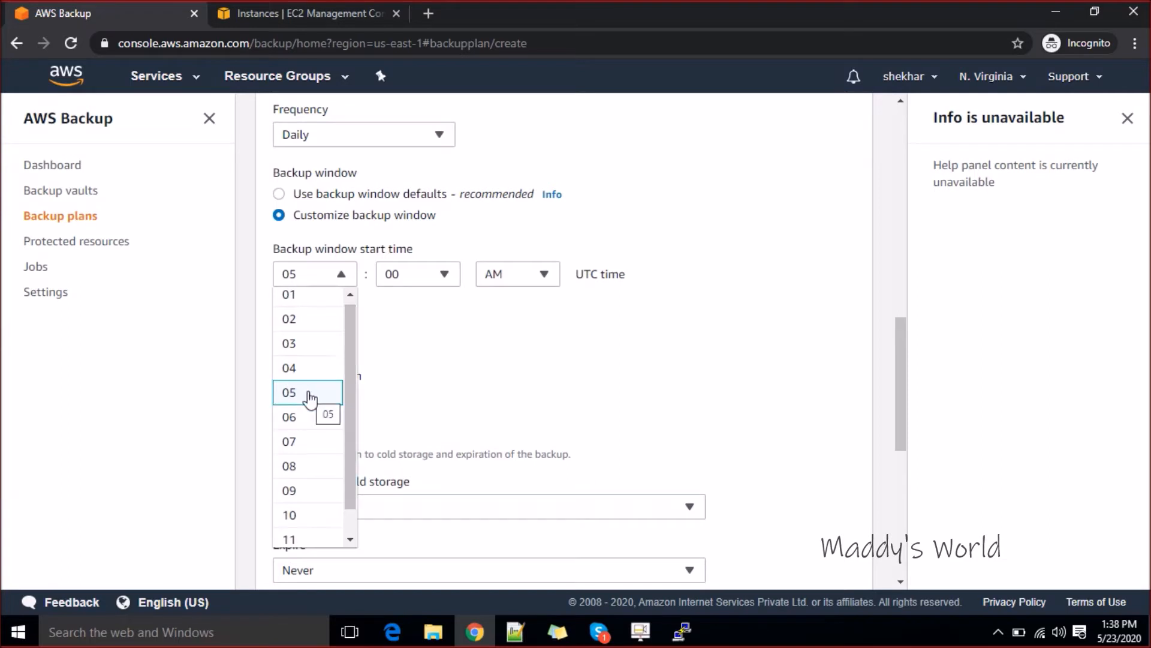
click(320, 367)
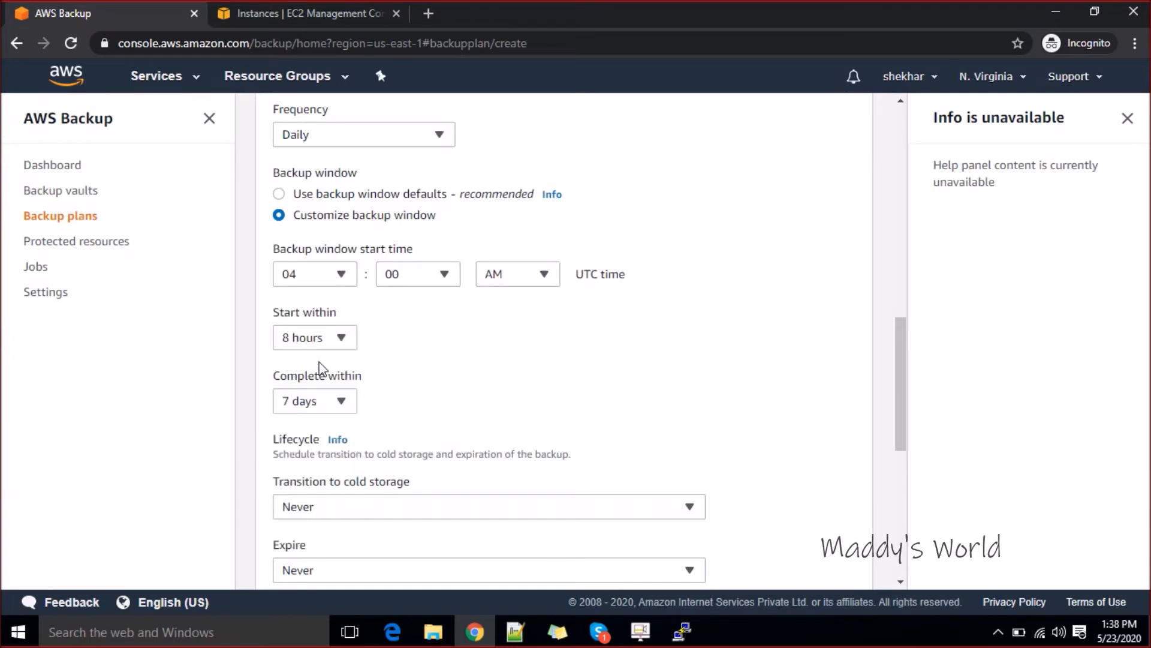
- Reset the backup window start time by switching to the window defaults and back to a customized window
click(306, 195)
click(303, 216)
click(349, 339)
click(348, 337)
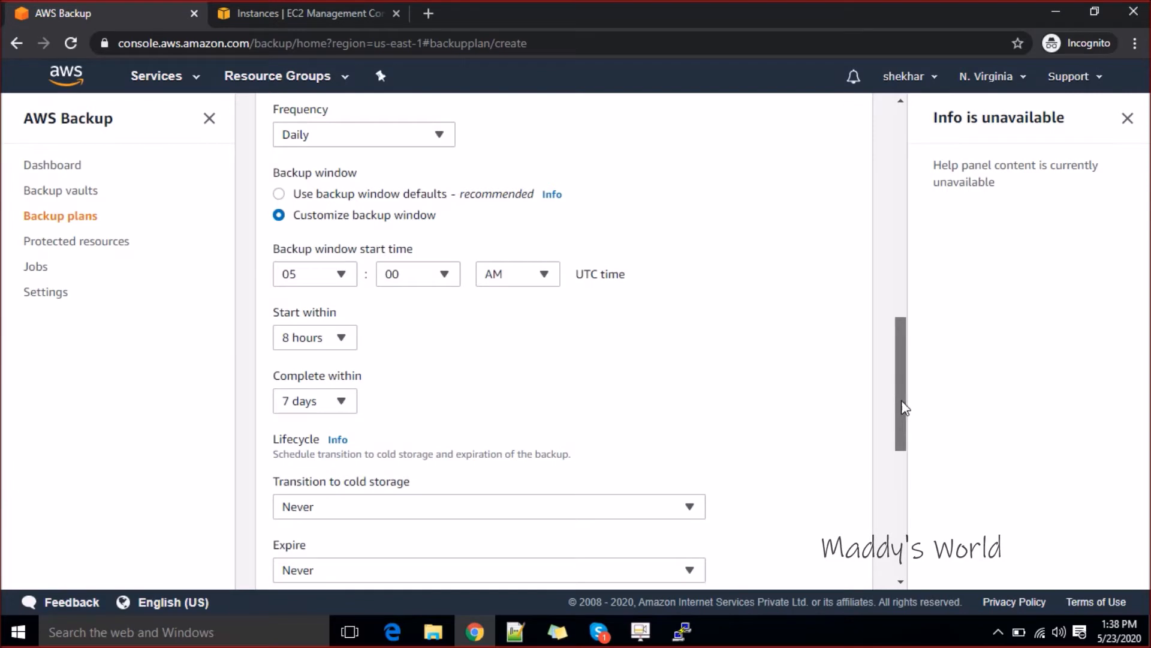
- Set the backup rule's transition to cold storage to Days after creation
drag(905, 409, 909, 436)
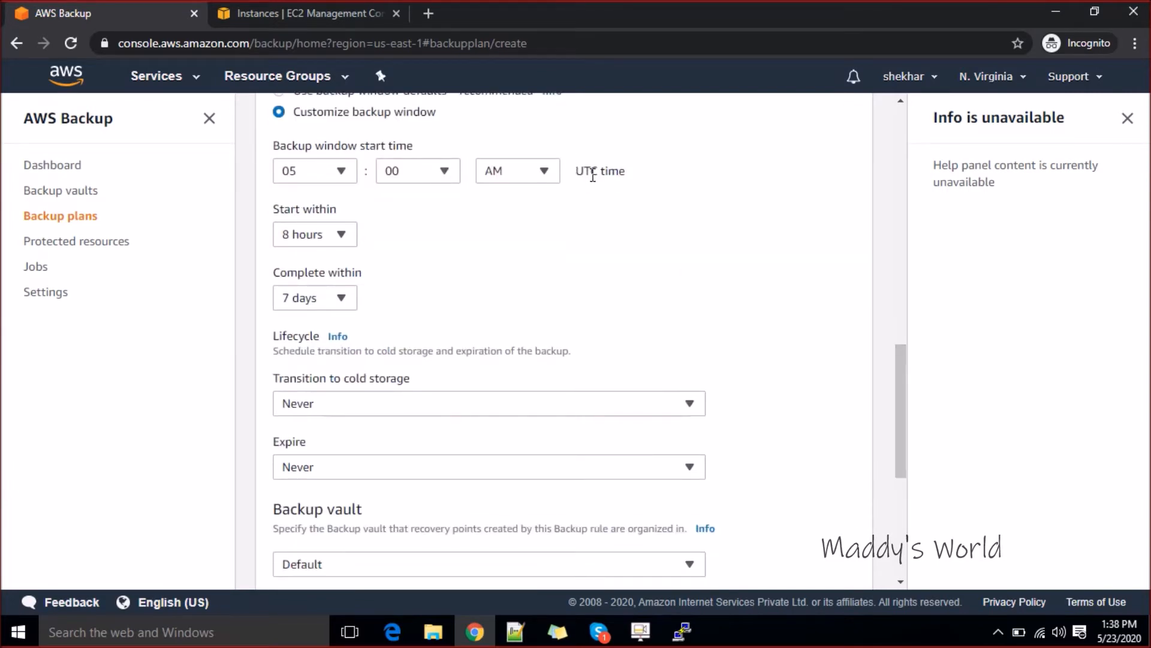
drag(583, 169, 616, 168)
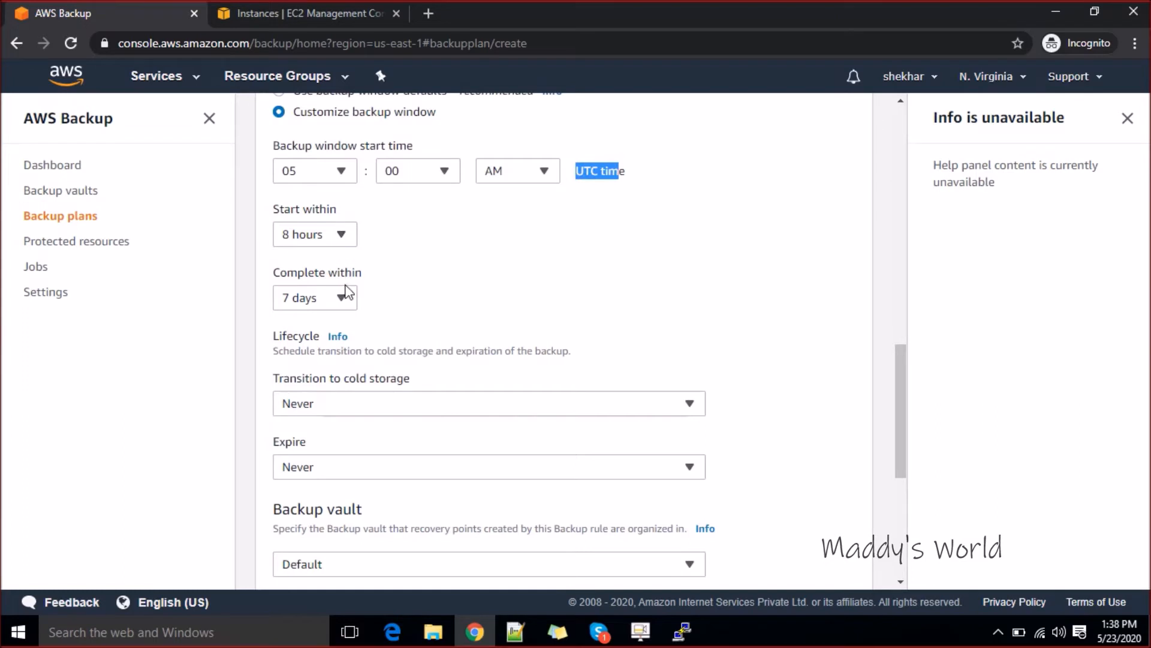
drag(900, 385, 900, 416)
drag(321, 259, 396, 258)
click(376, 291)
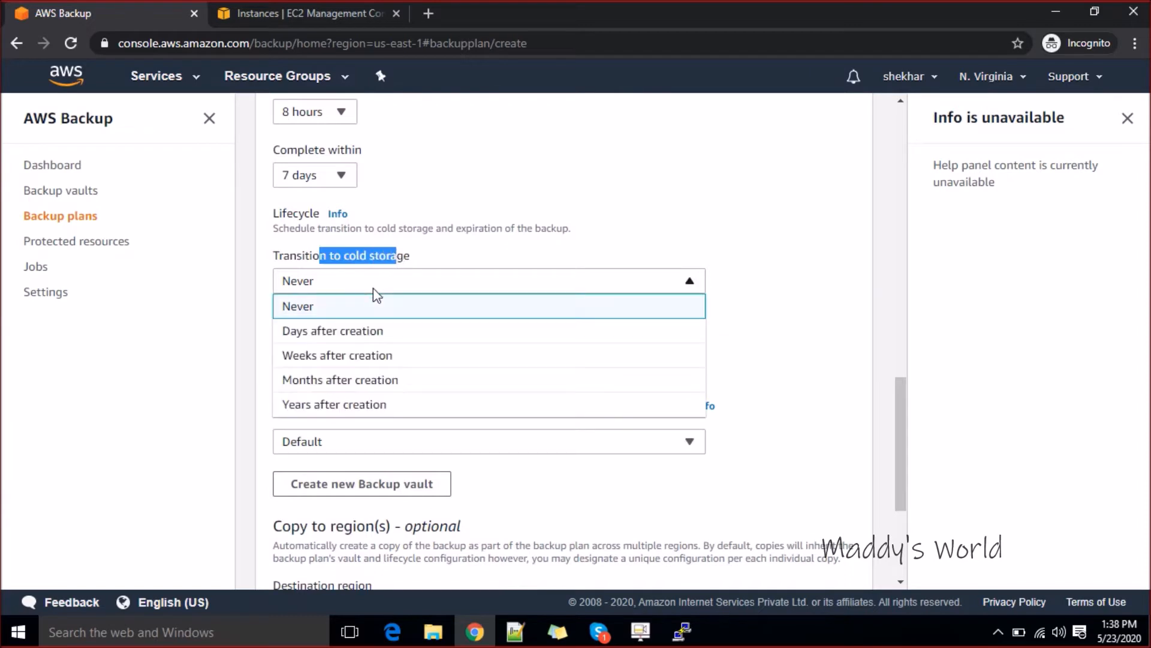
click(374, 331)
click(371, 342)
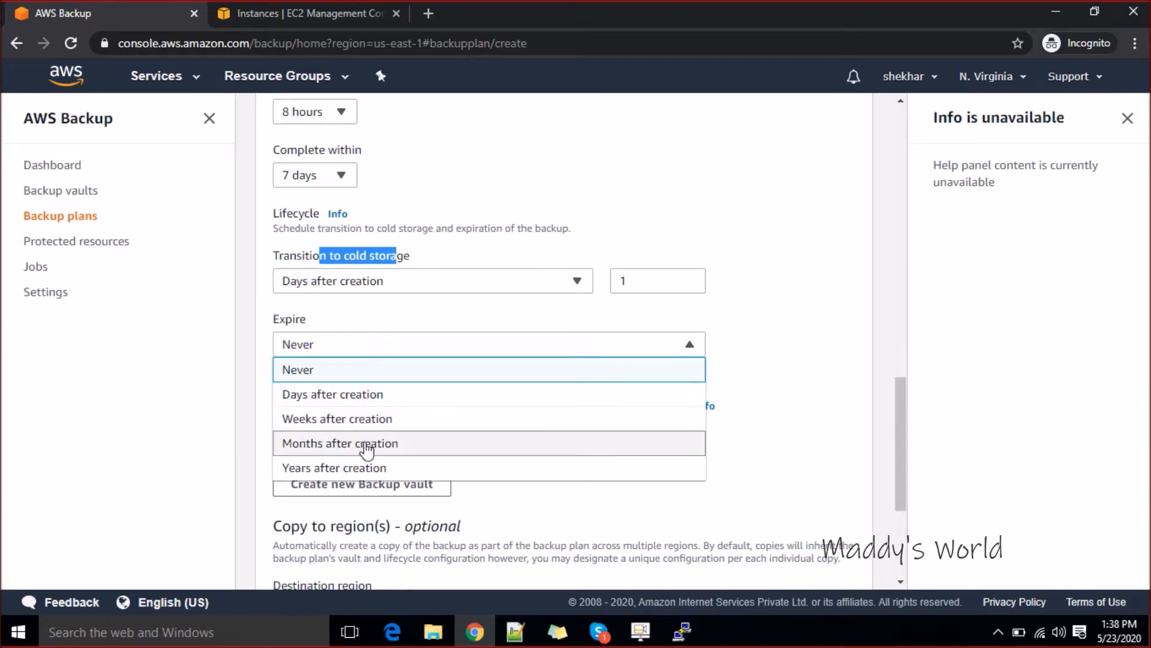
click(417, 269)
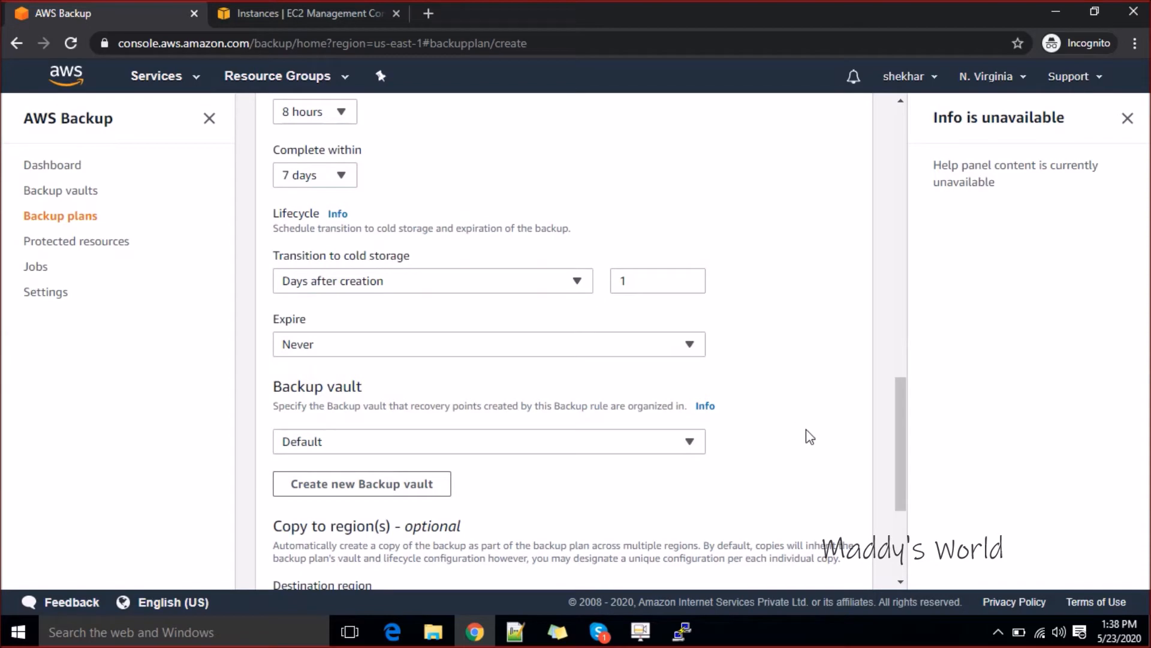
- Keep the dailybackup rule's frequency at Daily and switch its backup window to the recommended defaults
drag(899, 437, 879, 313)
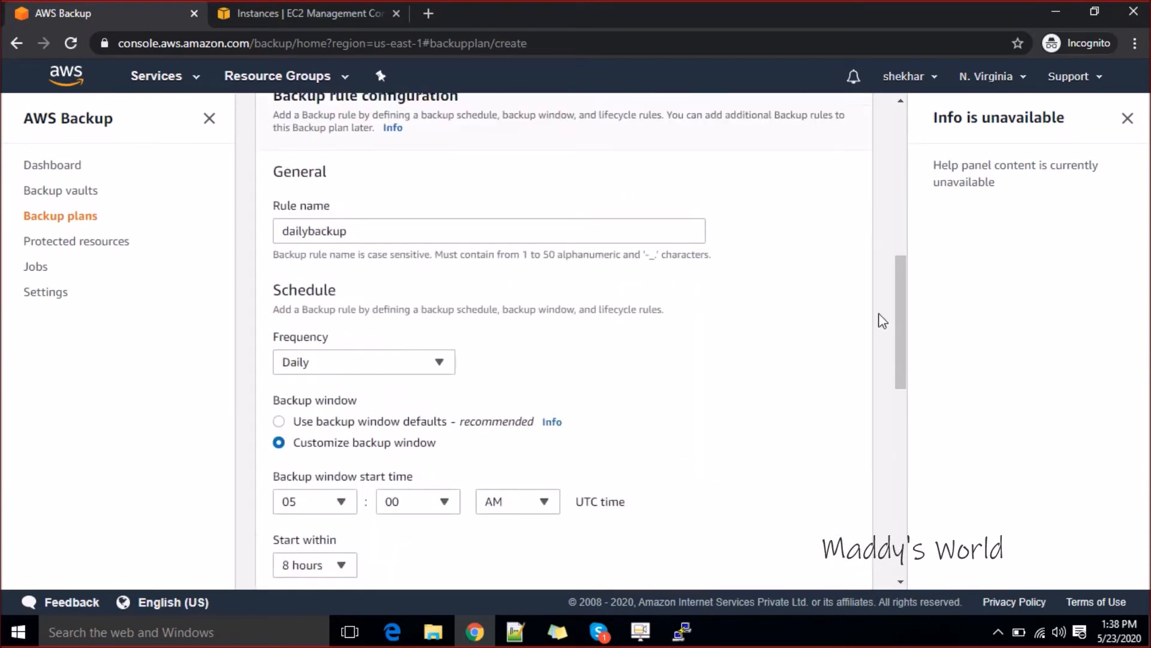
click(407, 356)
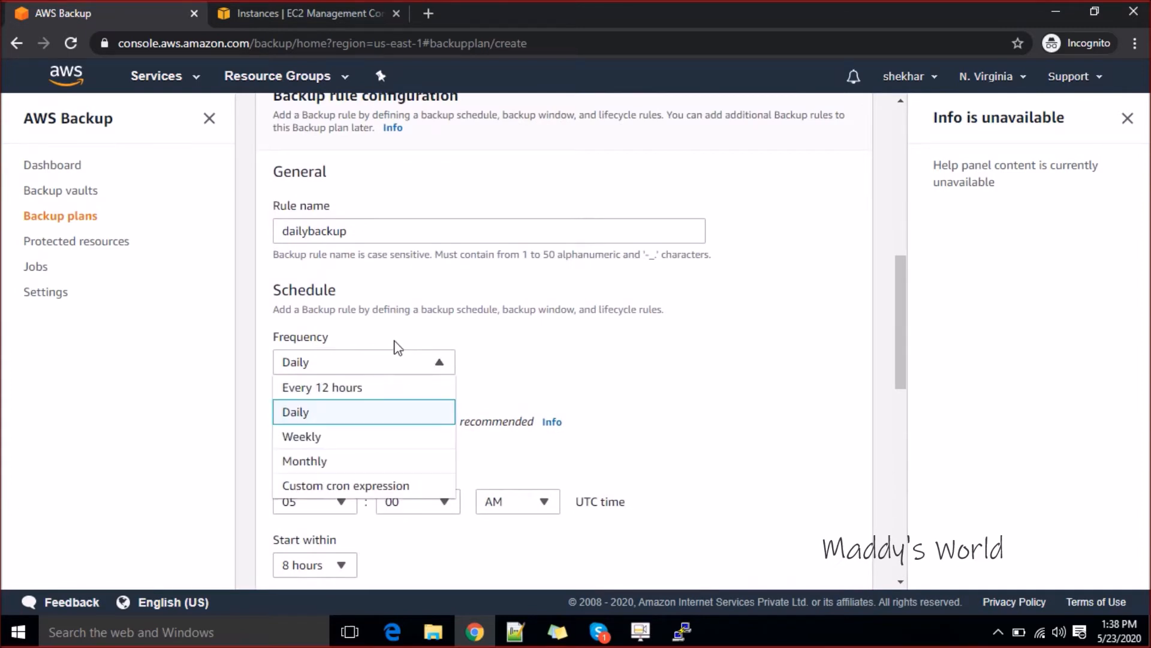
click(394, 352)
click(384, 427)
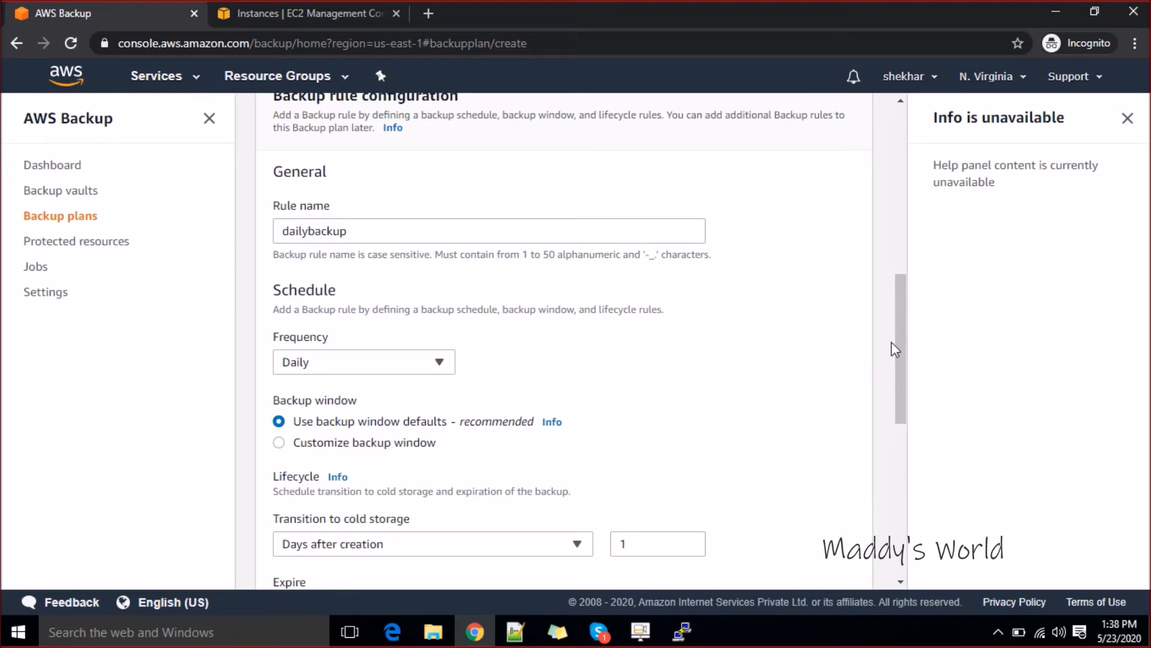
- Try to set the backup expiration to Weeks after creation, and return it to Never
drag(897, 332, 901, 406)
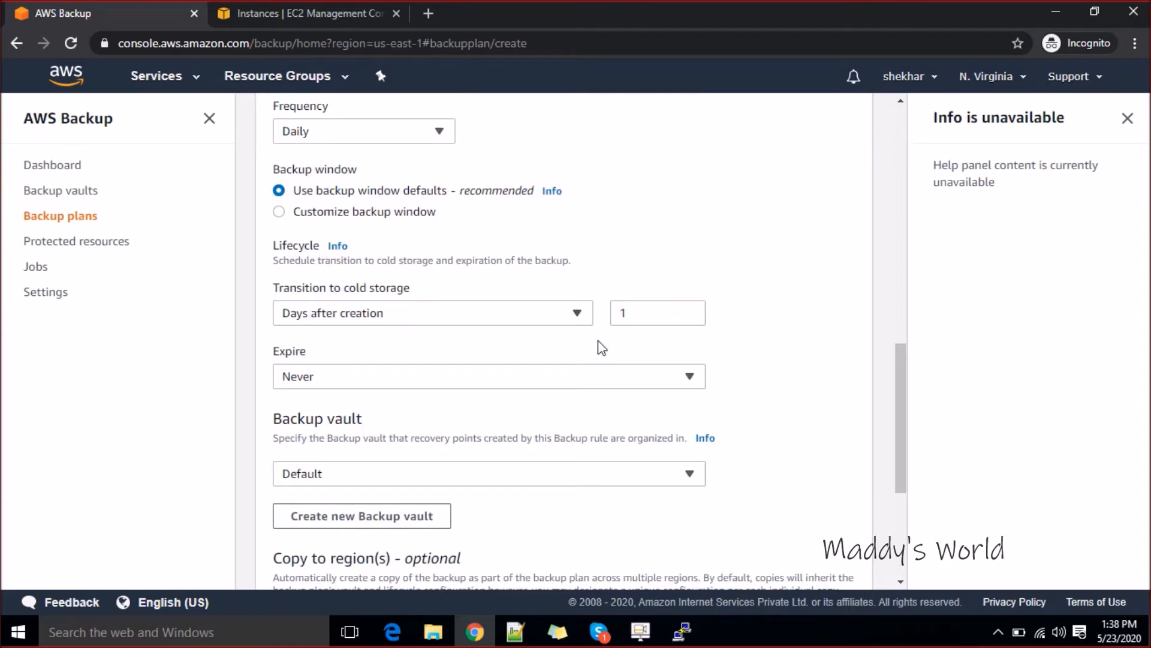
click(634, 316)
drag(634, 317, 586, 319)
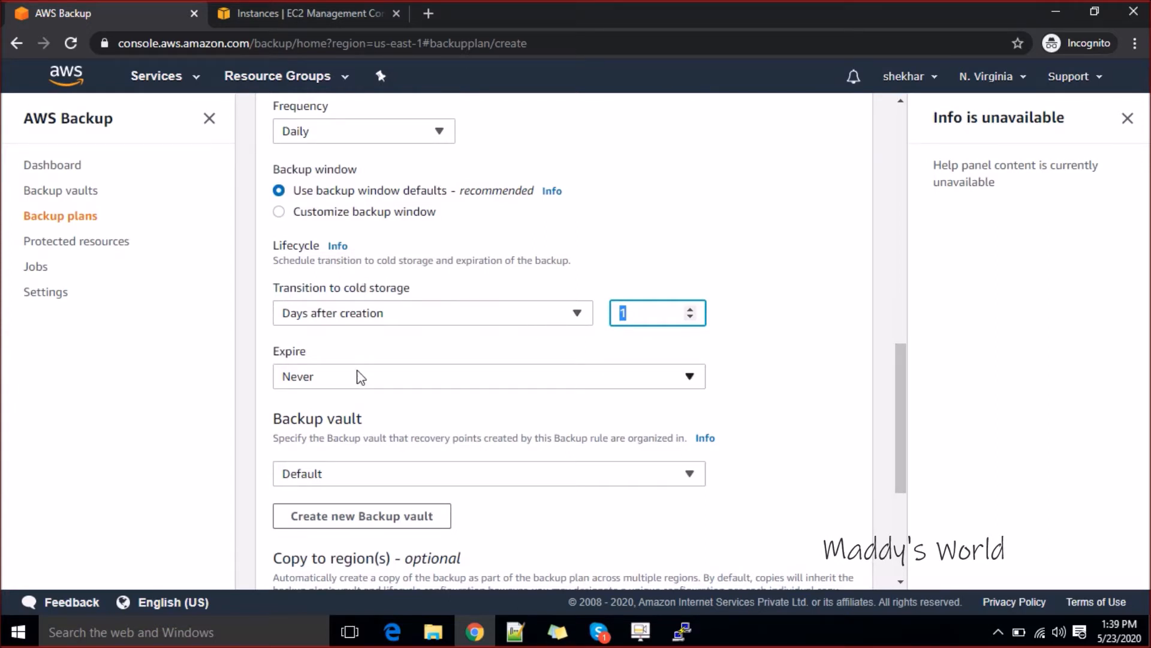
click(341, 384)
click(340, 381)
click(340, 380)
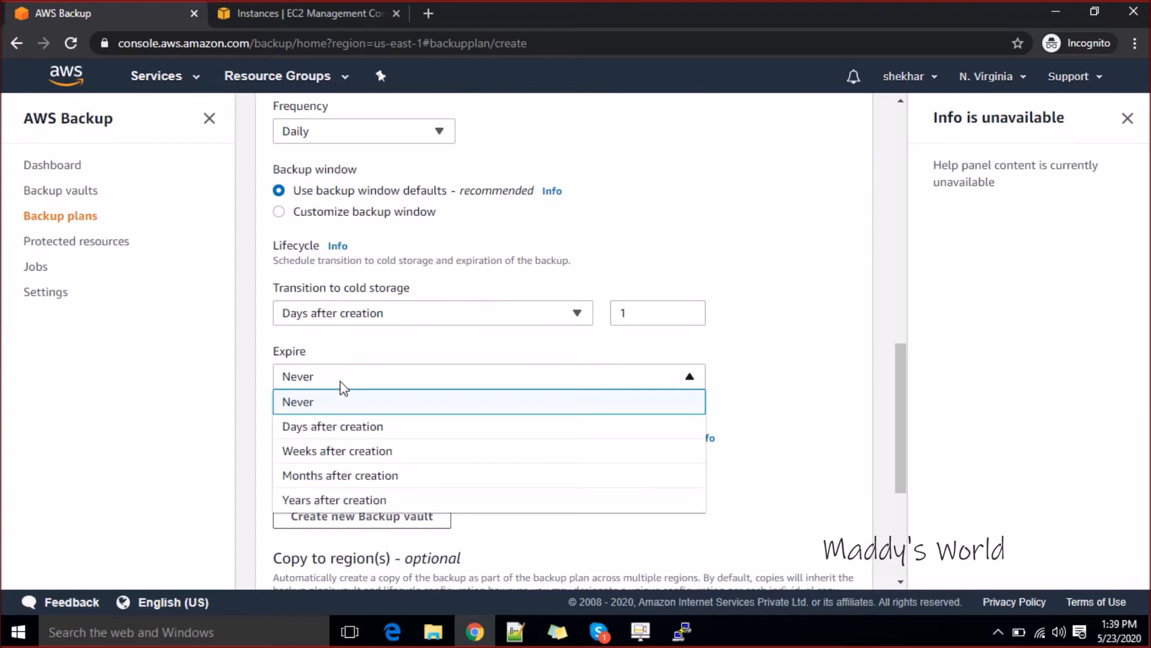
click(336, 451)
click(653, 382)
double_click(648, 385)
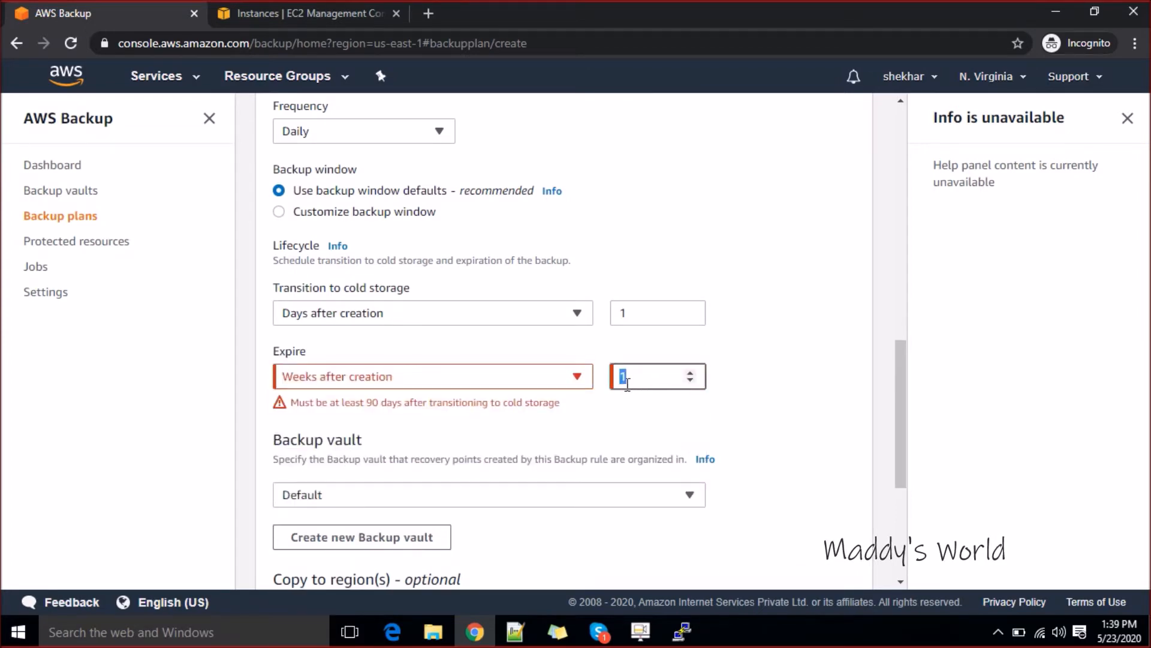
click(586, 377)
click(467, 407)
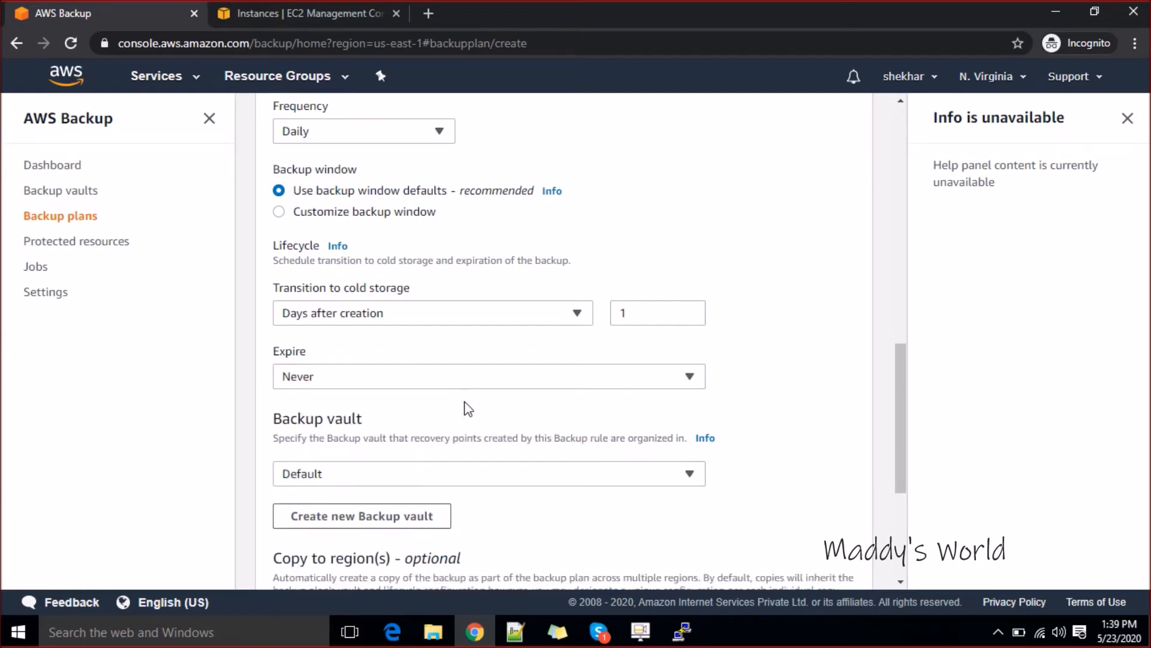
- Start creating a new backup vault for the rule and name it backupvalut, leaving the KMS encryption key unselected
drag(909, 393, 905, 450)
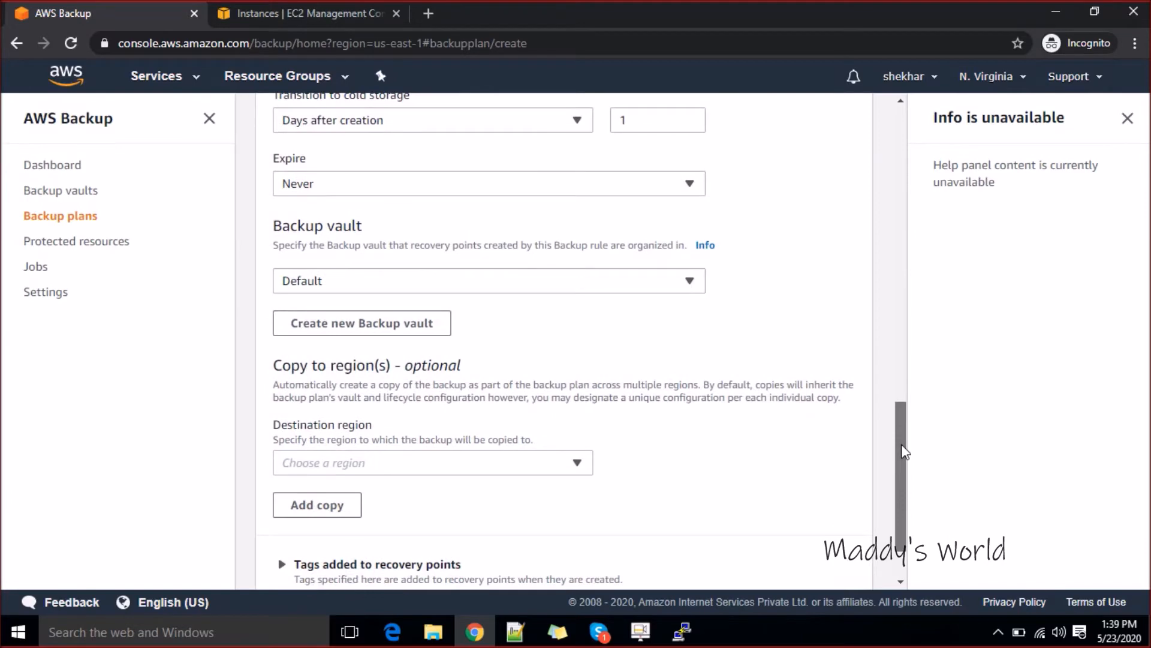
double_click(332, 233)
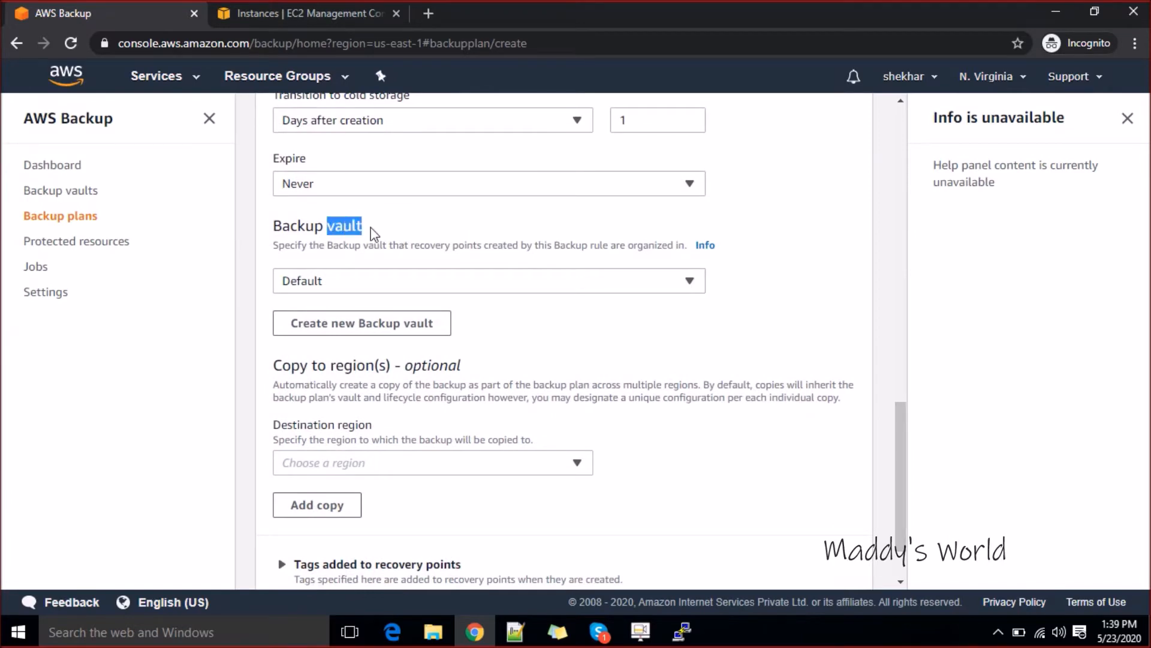
click(372, 289)
click(372, 293)
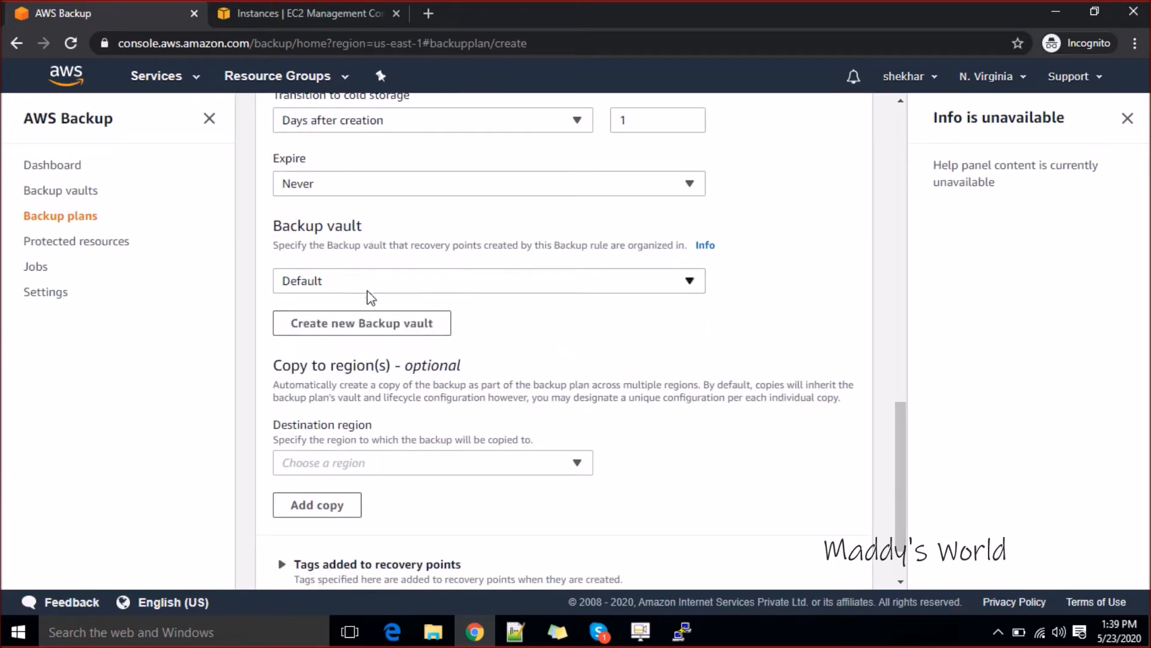
click(363, 331)
click(310, 246)
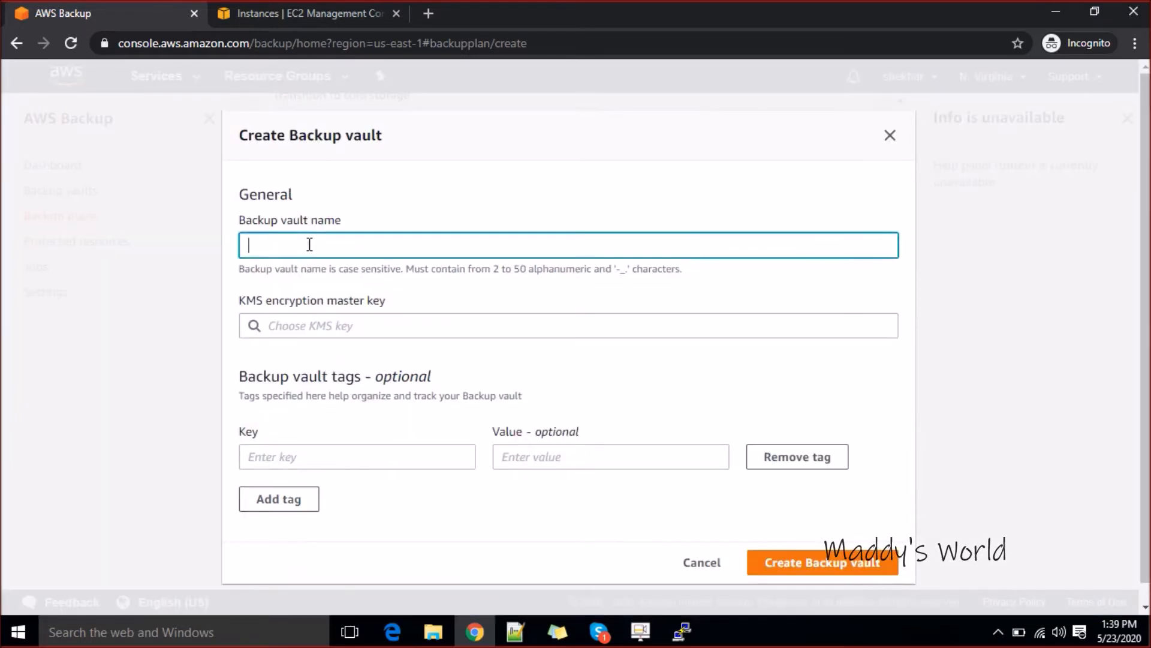
text(backupvalut)
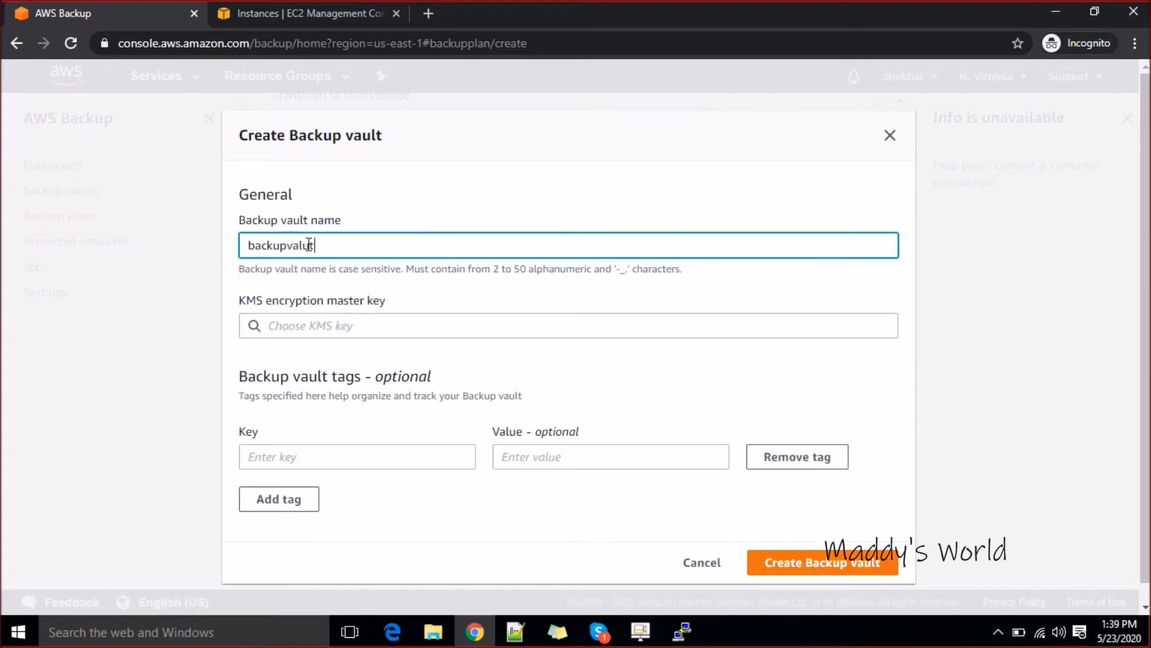
click(343, 325)
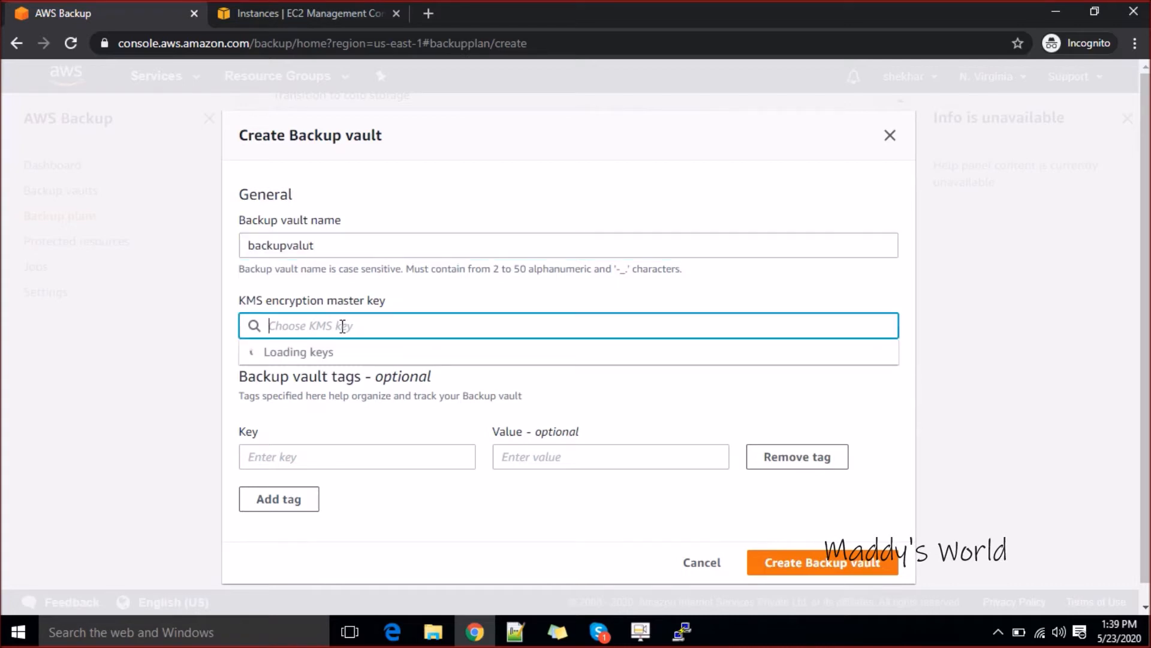
click(438, 309)
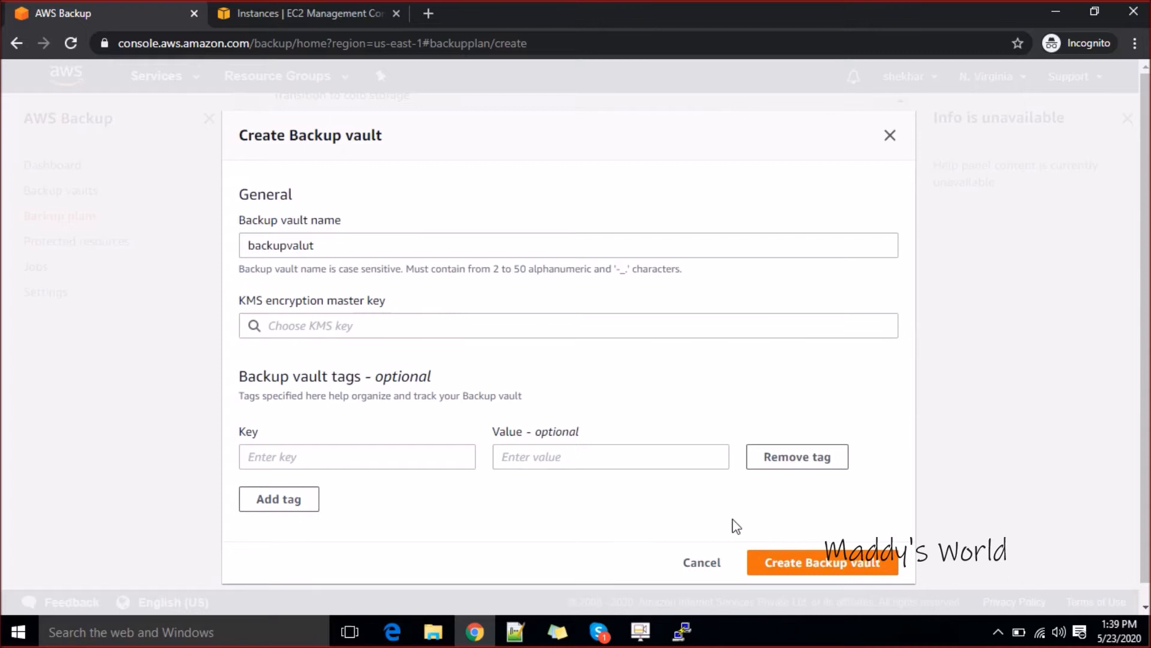
- Tag the new vault with key Name and value BackupVaul, and create the vault
click(384, 451)
text(Na)
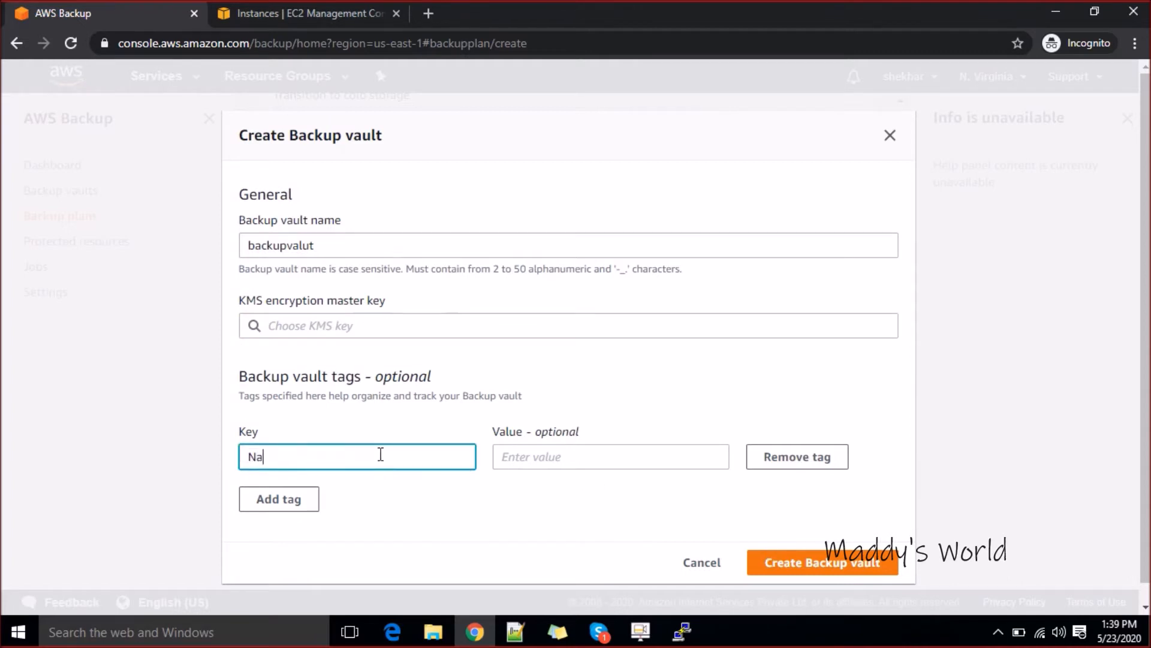
text(me)
key(Tab)
text(Ba)
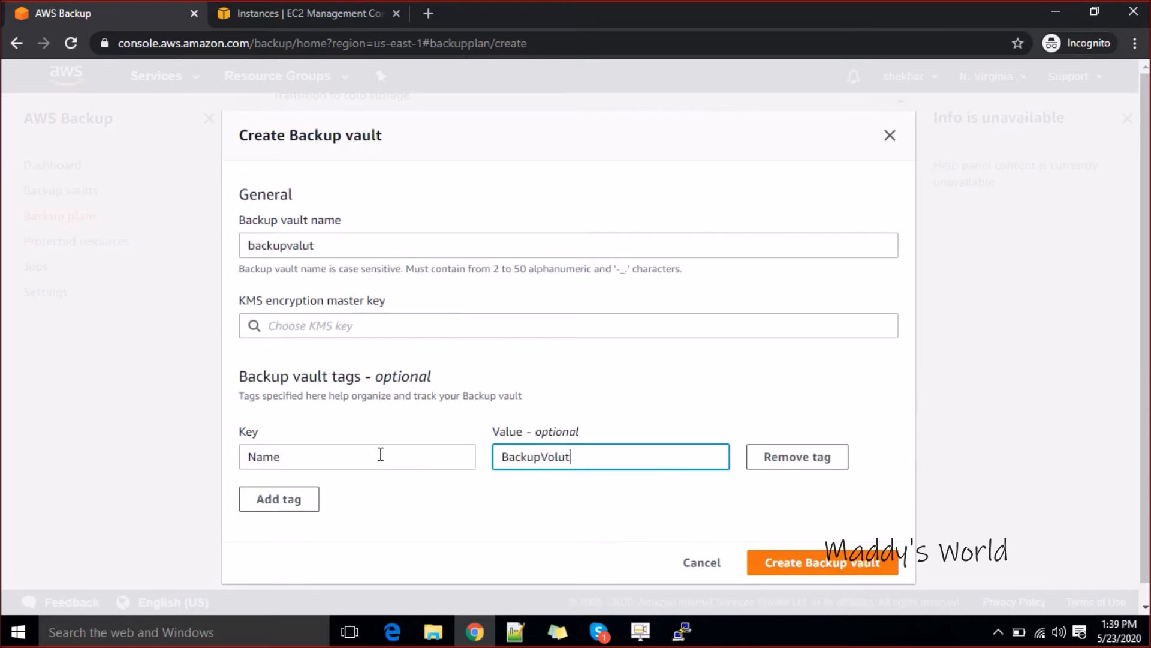
key(BackSpace)
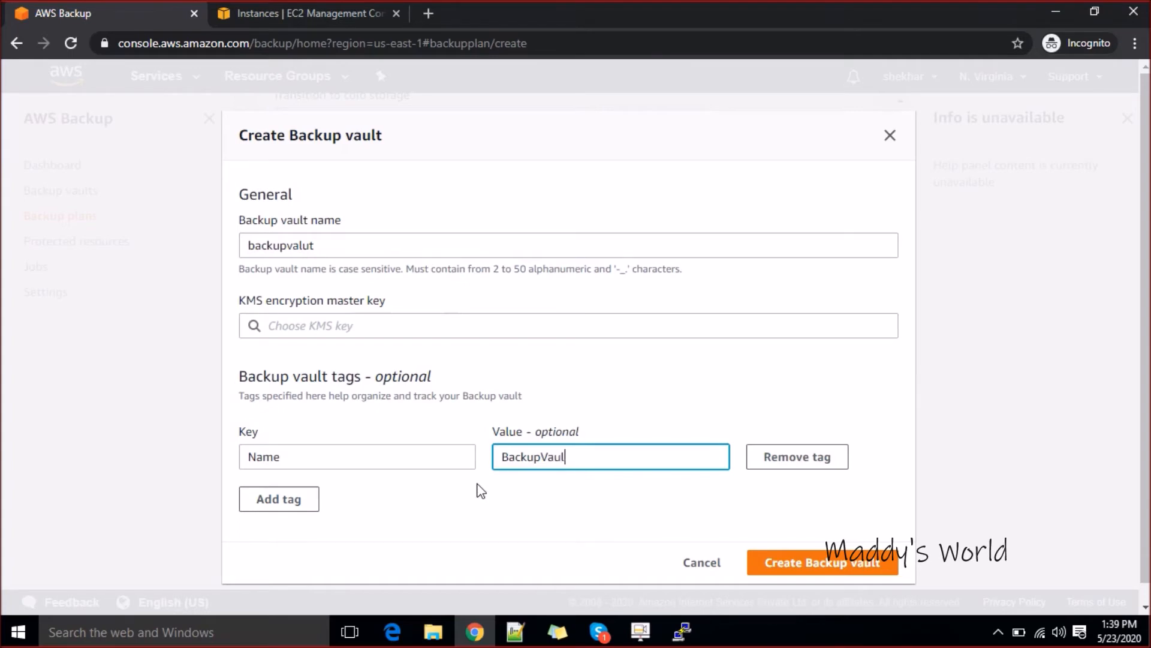
click(817, 564)
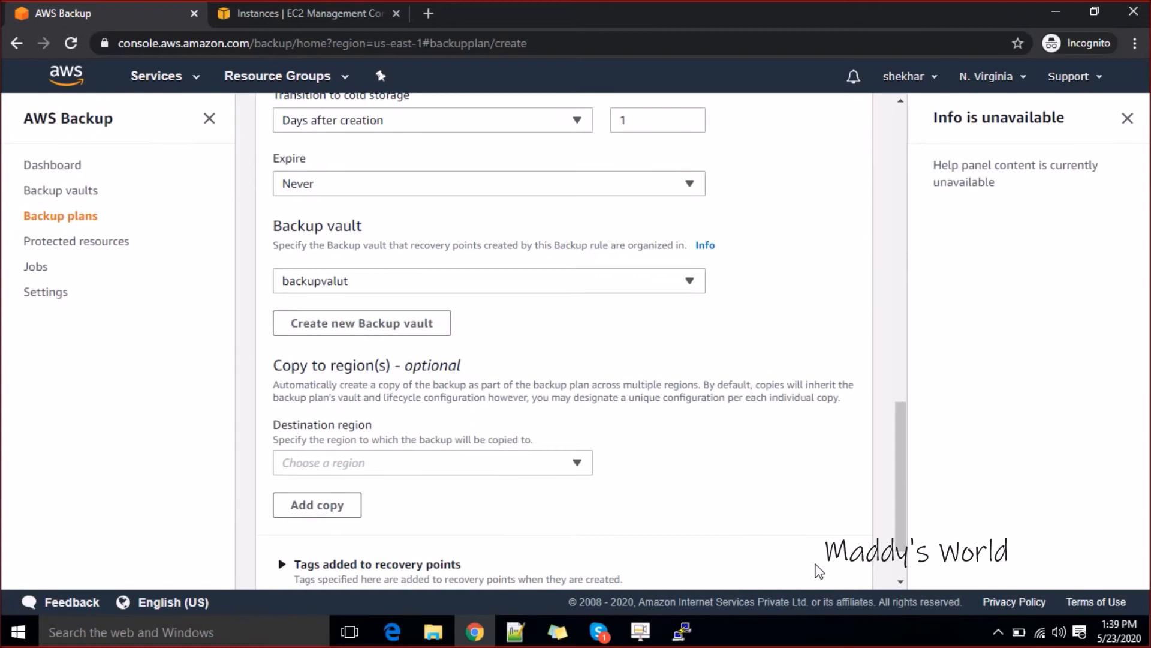
- Try adding Europe (Paris) as a destination region for backup copies, and remove that destination
drag(906, 461, 899, 487)
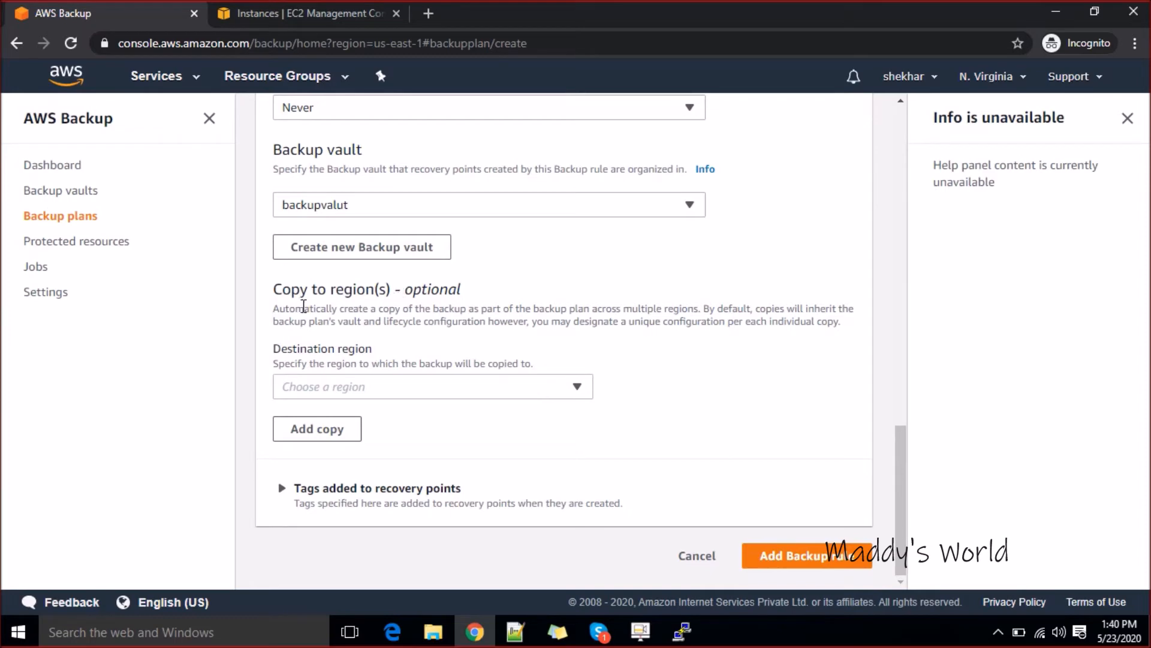
drag(306, 308, 677, 312)
click(386, 292)
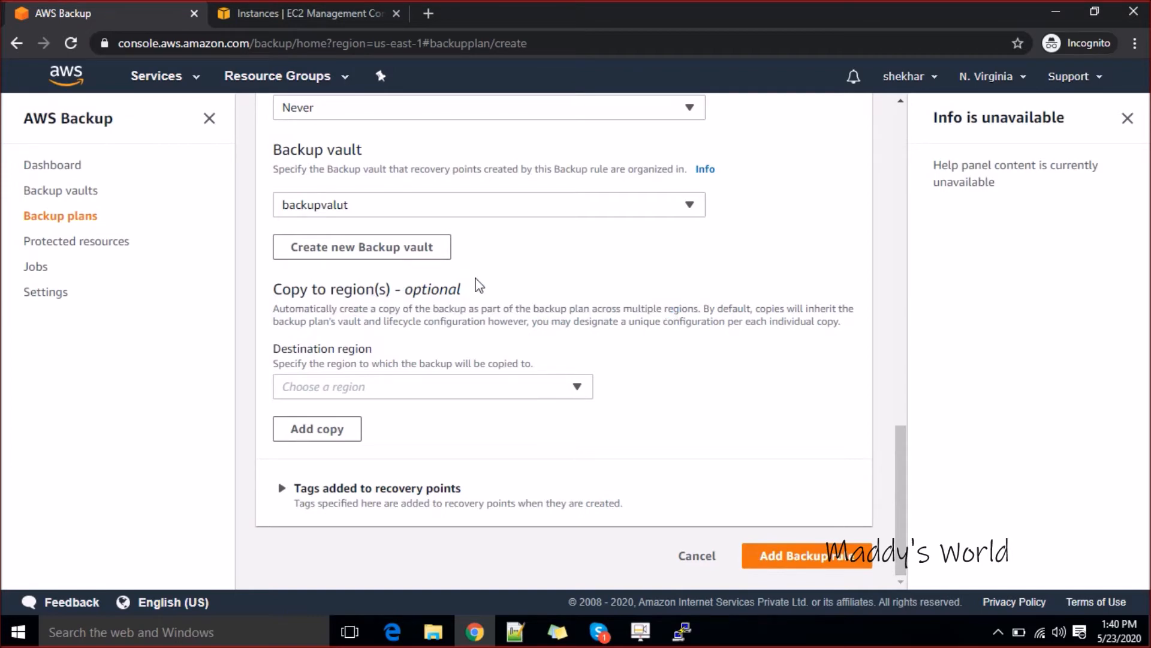
click(476, 389)
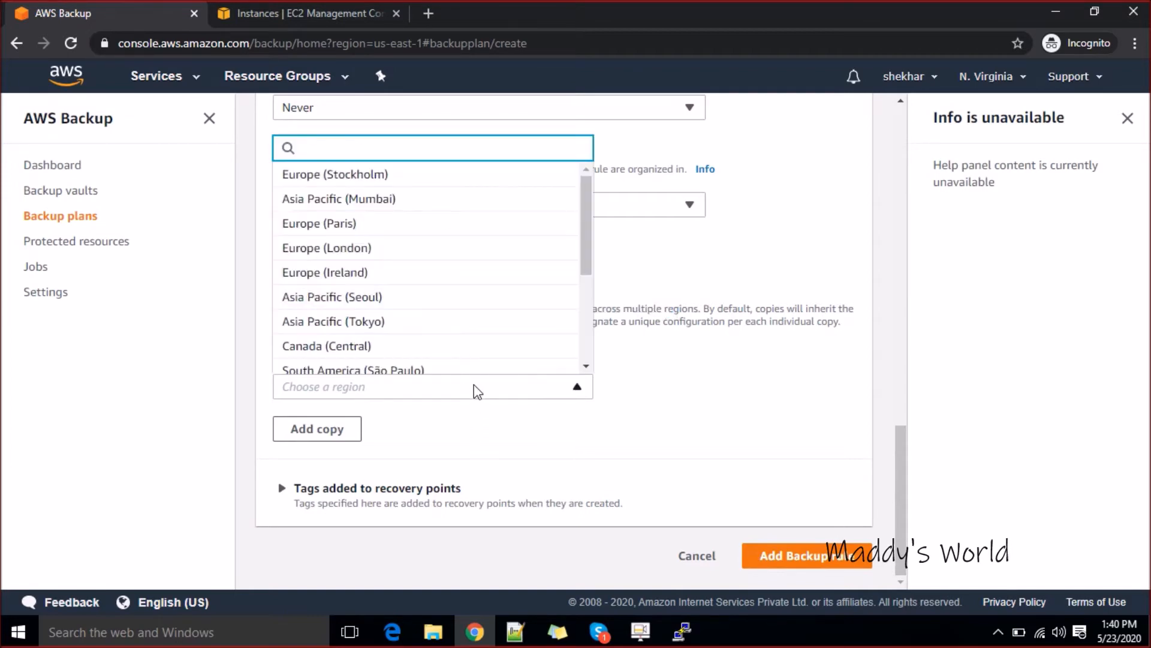
click(368, 223)
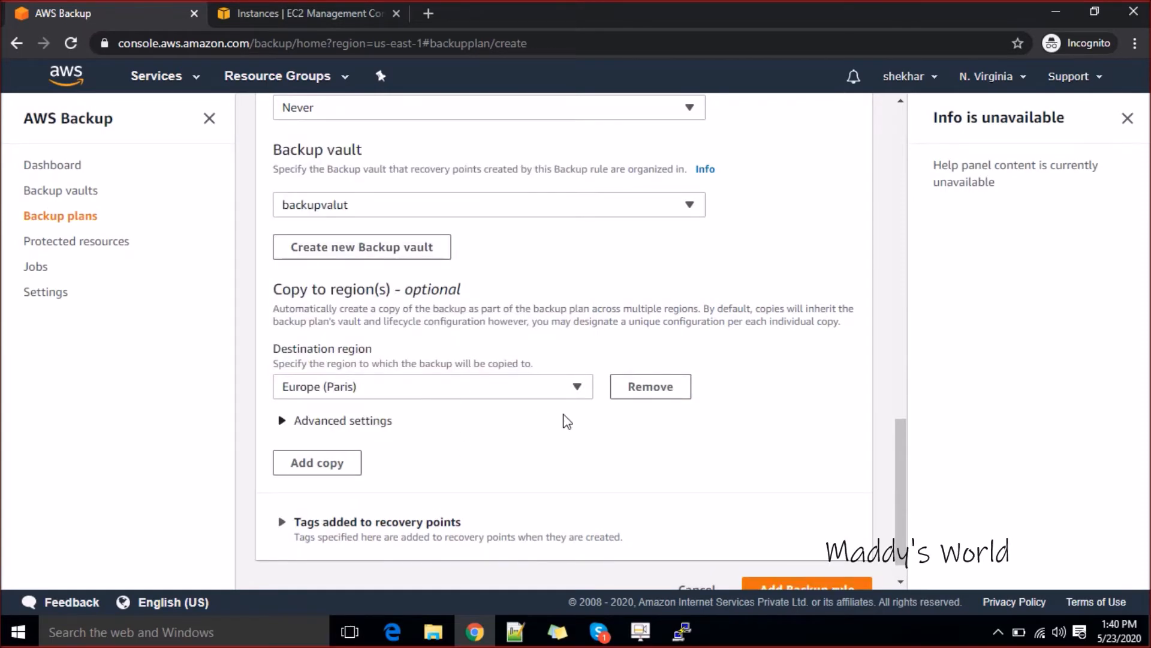
click(544, 384)
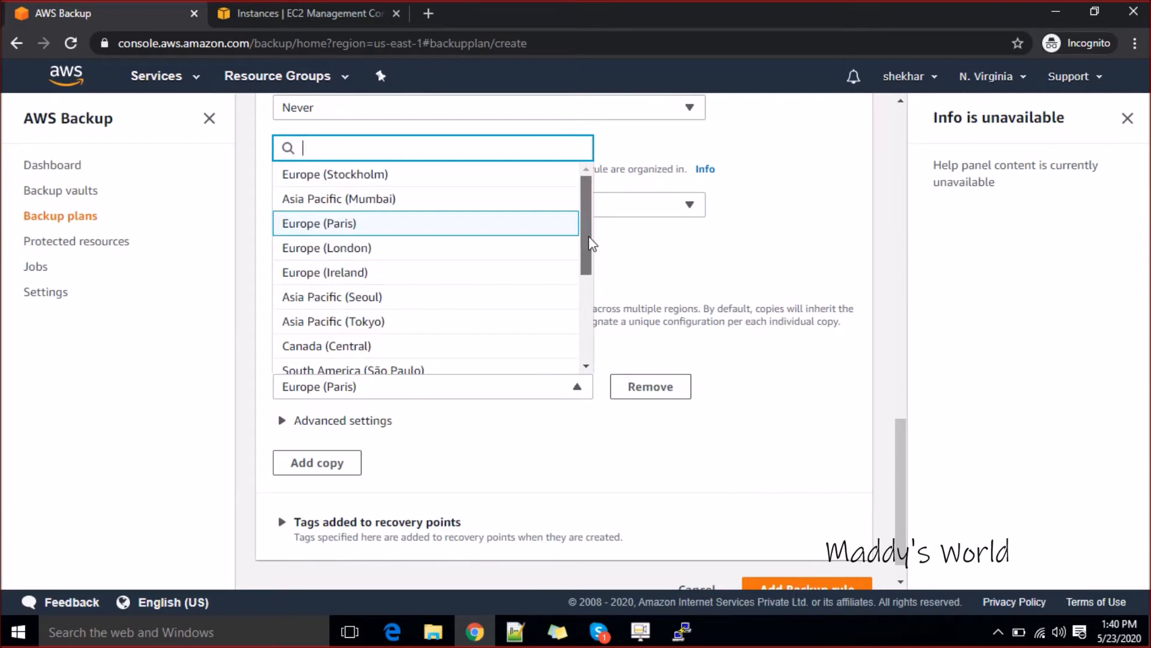
click(636, 384)
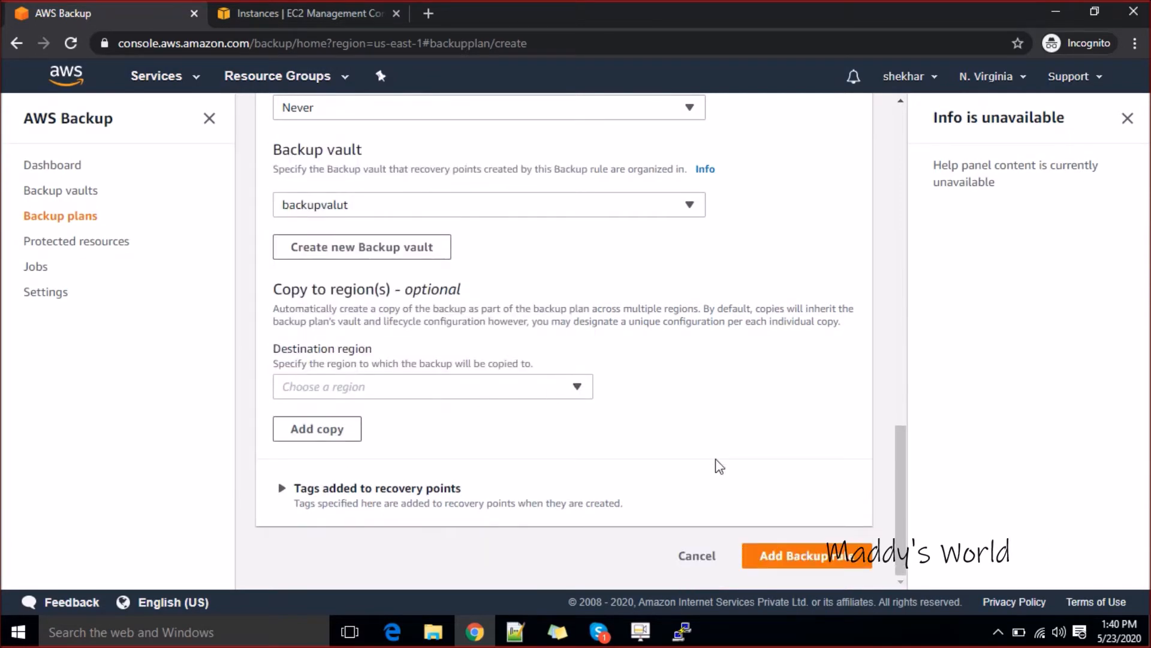
- Add the dailybackup rule to the plan and create the AwsResourcebackup backup plan
click(825, 561)
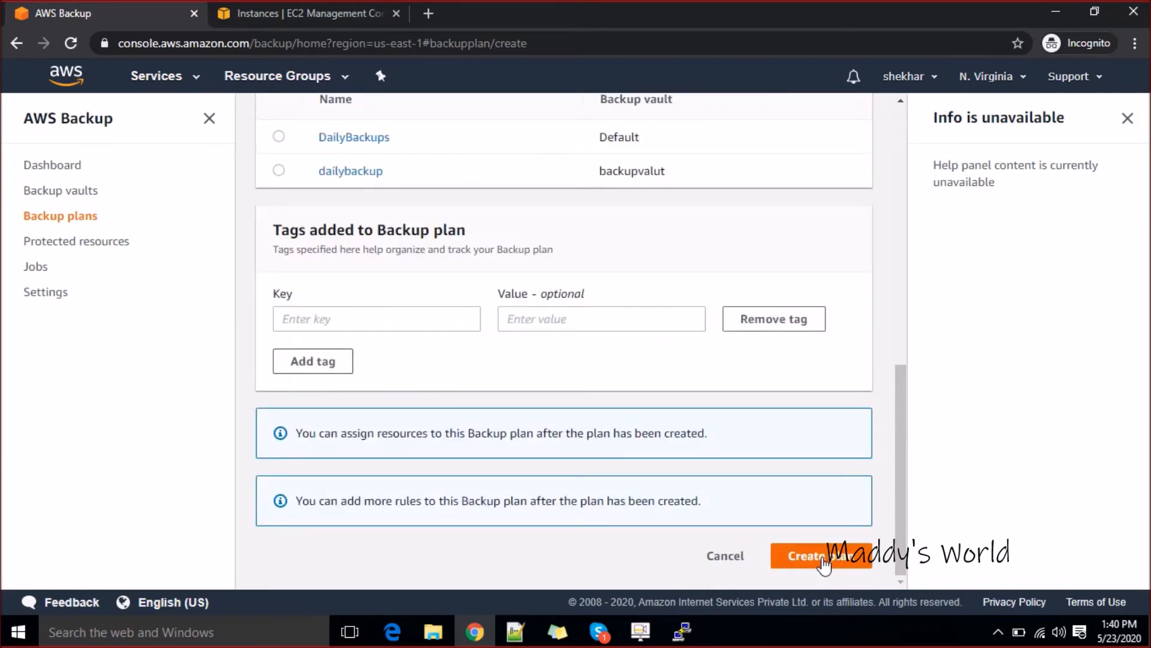
drag(906, 444, 909, 164)
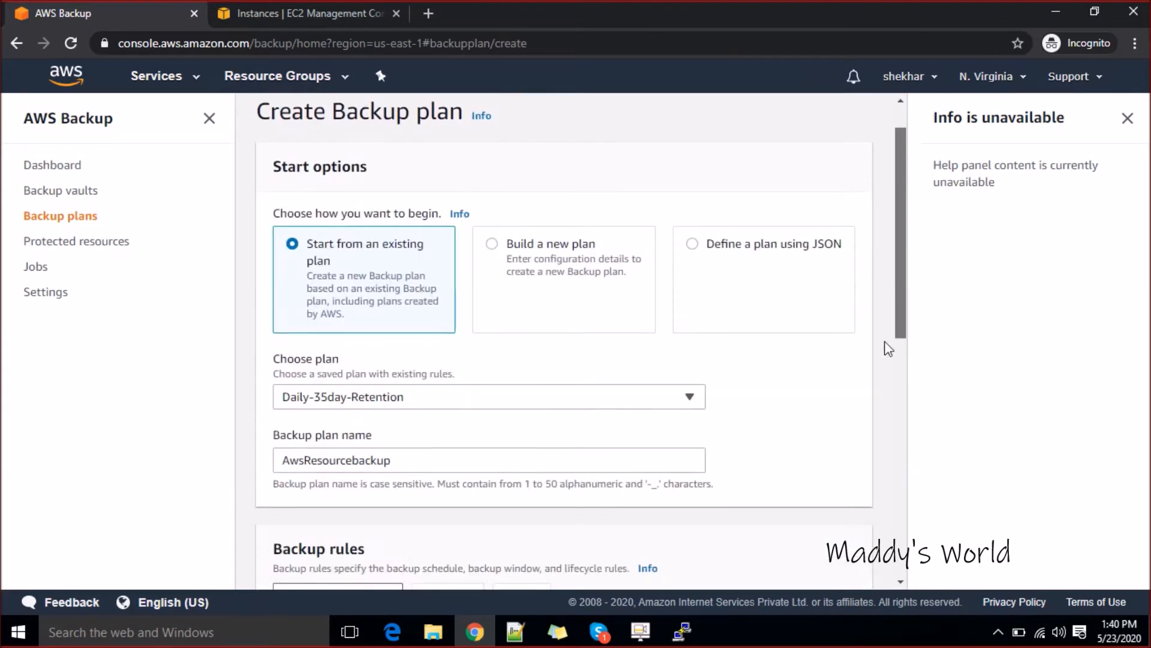
scroll(888, 348, down, 10)
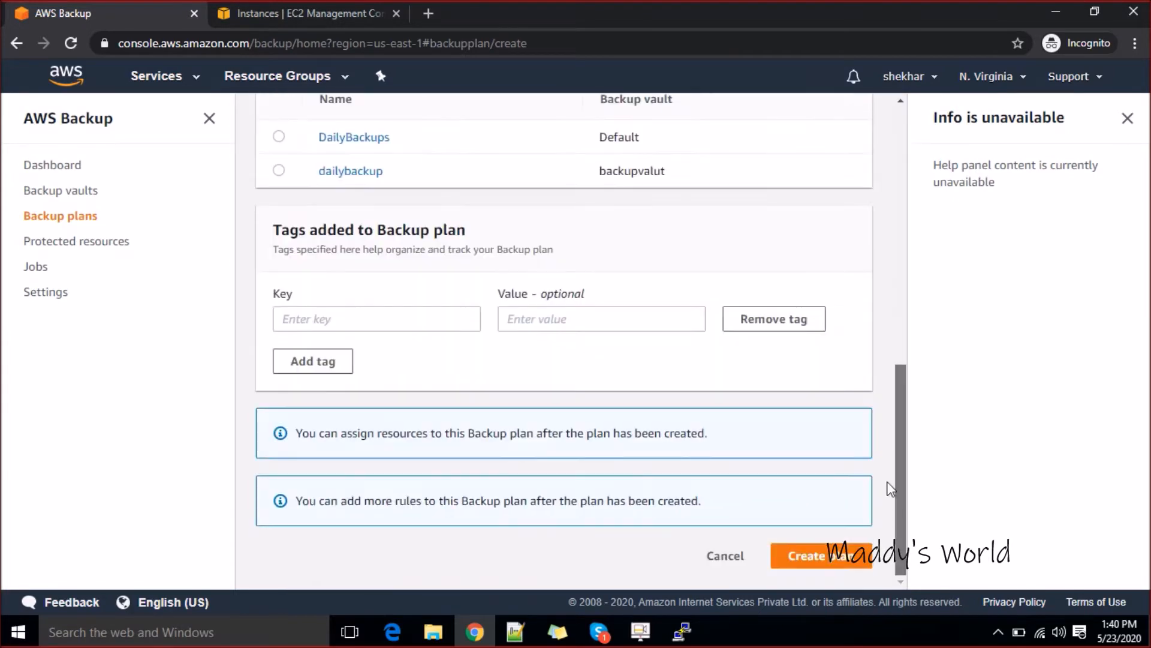
click(833, 562)
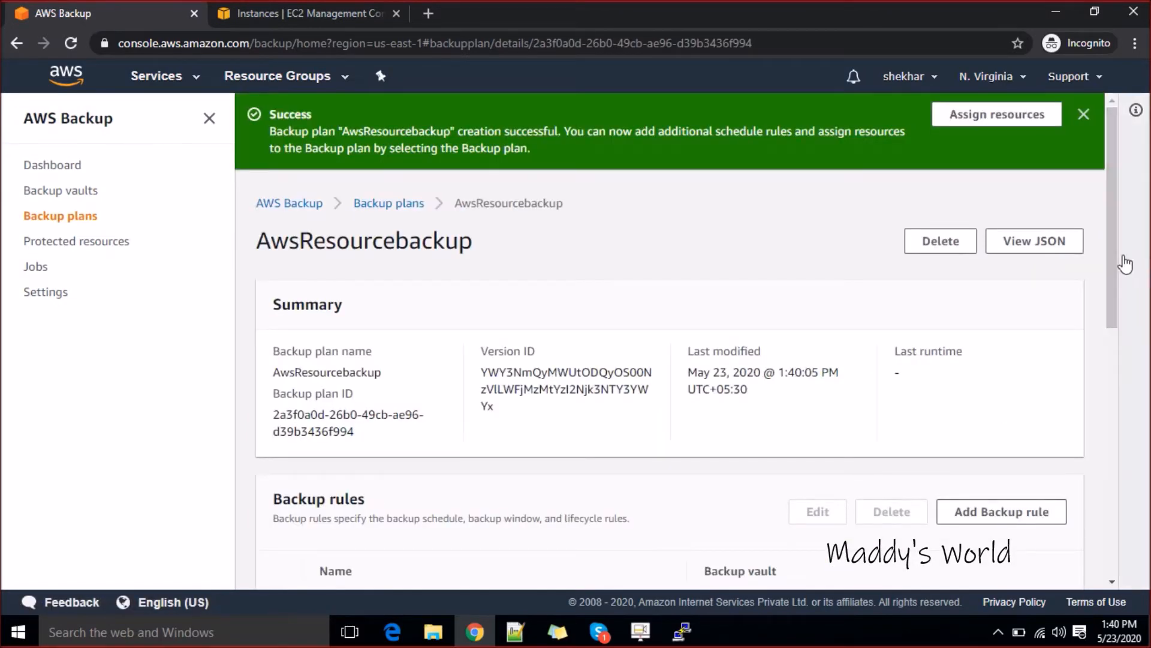
drag(1118, 257, 1104, 387)
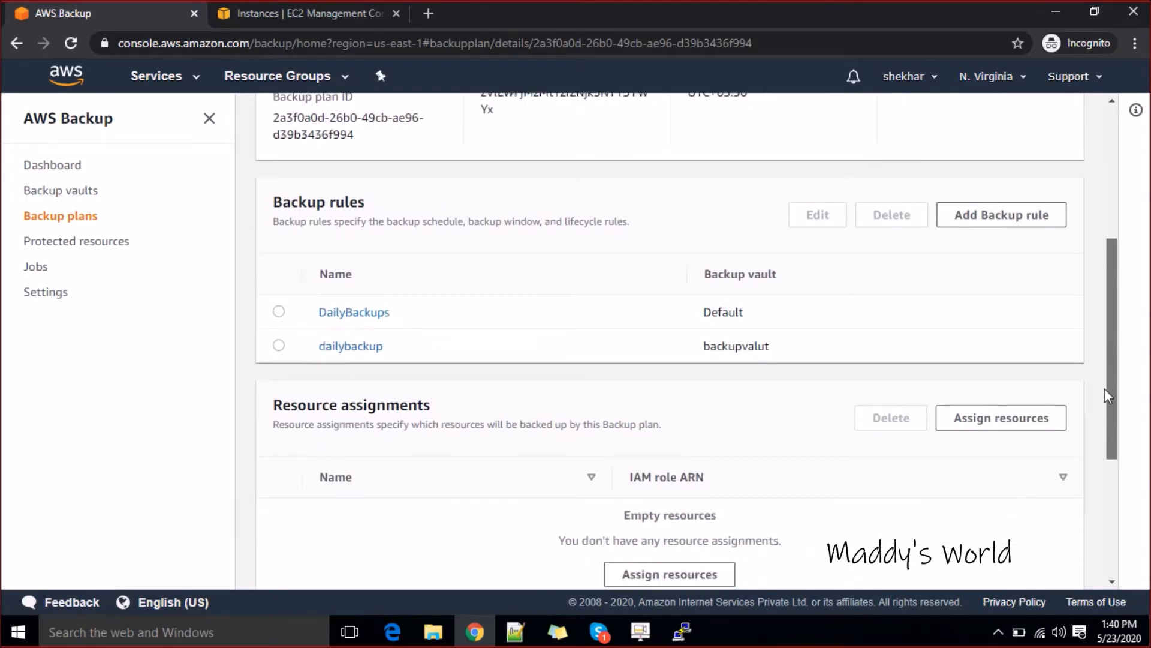
- Start a resource assignment for the AwsResourcebackup plan and name it EC2, keeping the default IAM role
drag(1104, 389, 1099, 426)
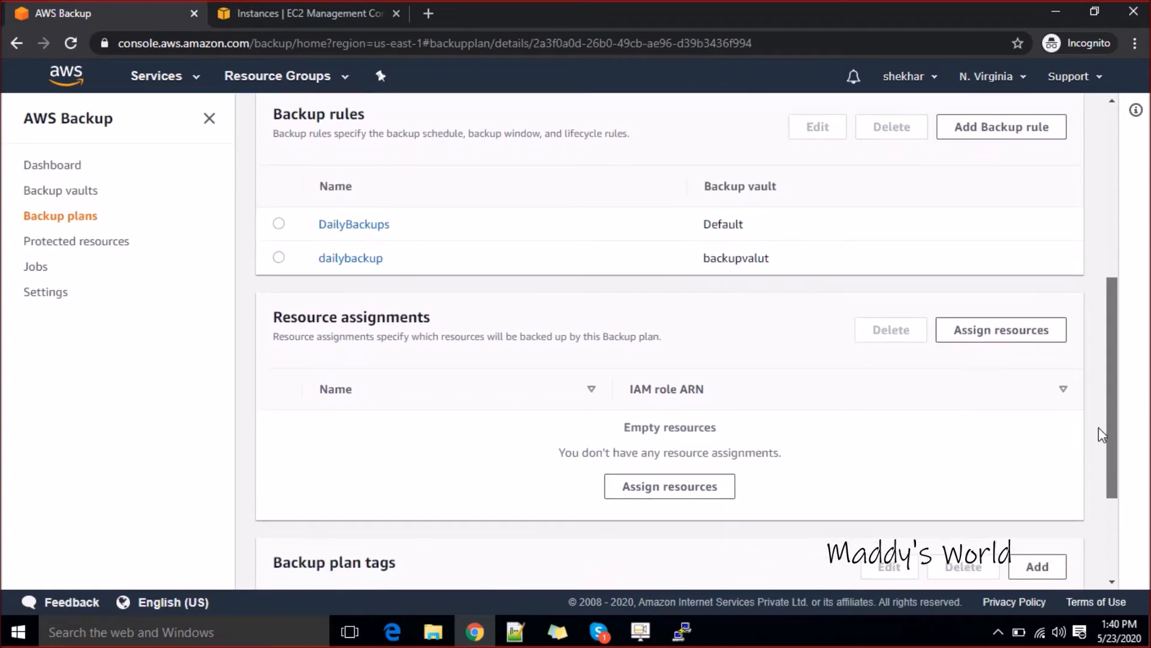
right_click(1115, 455)
click(867, 433)
click(687, 497)
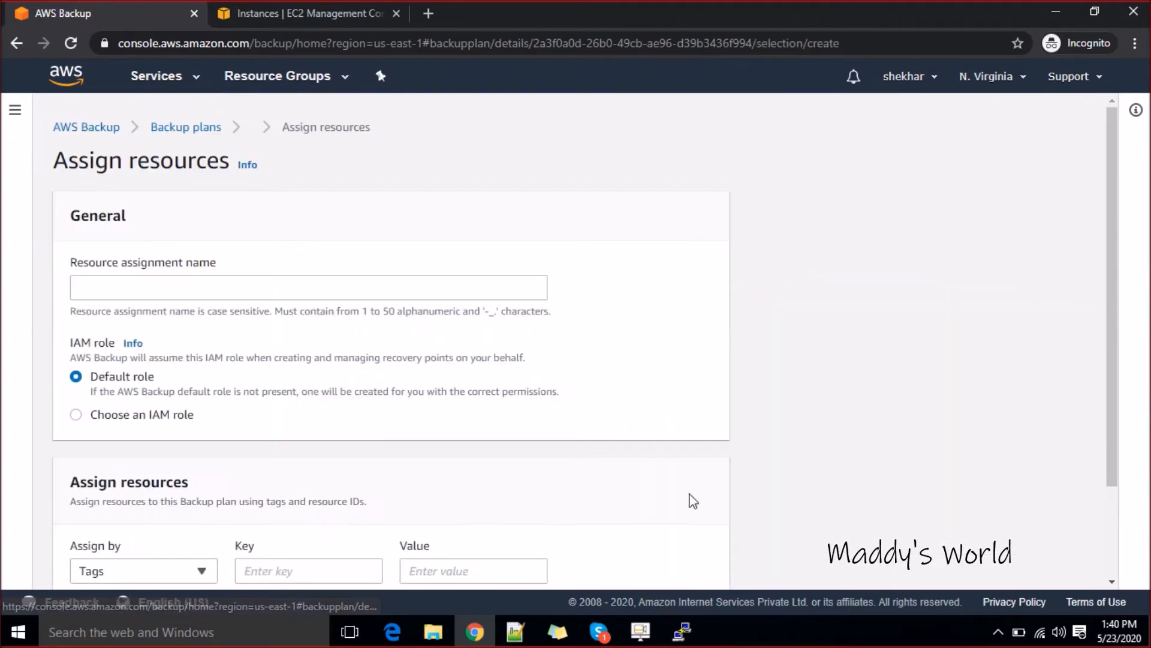
click(325, 292)
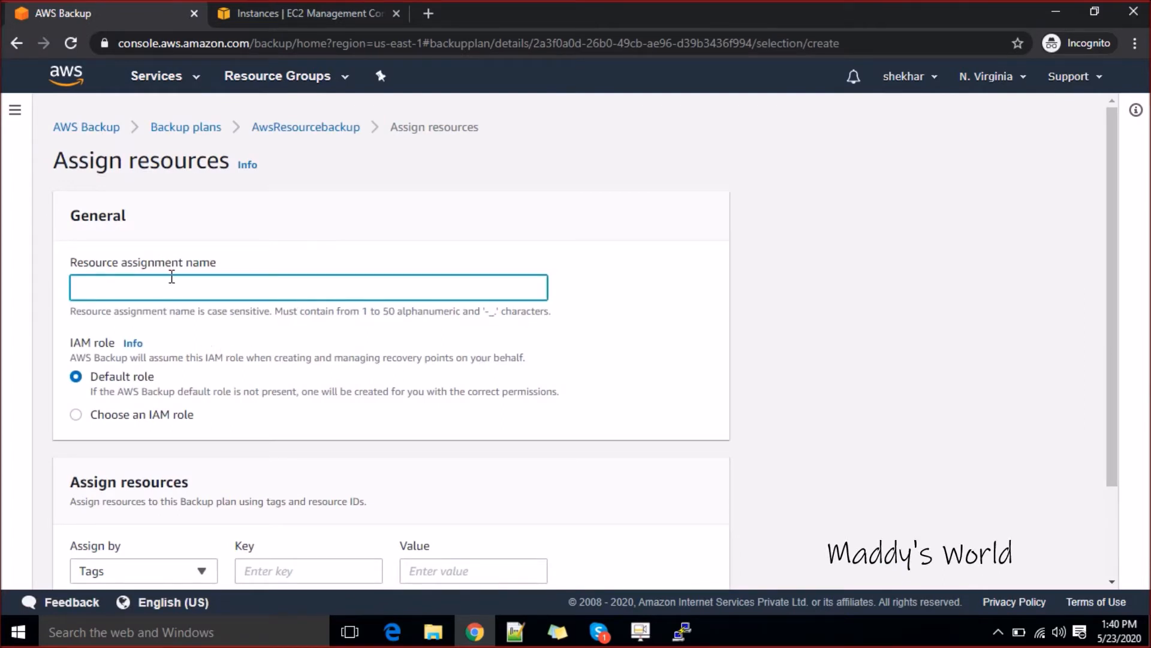
click(476, 247)
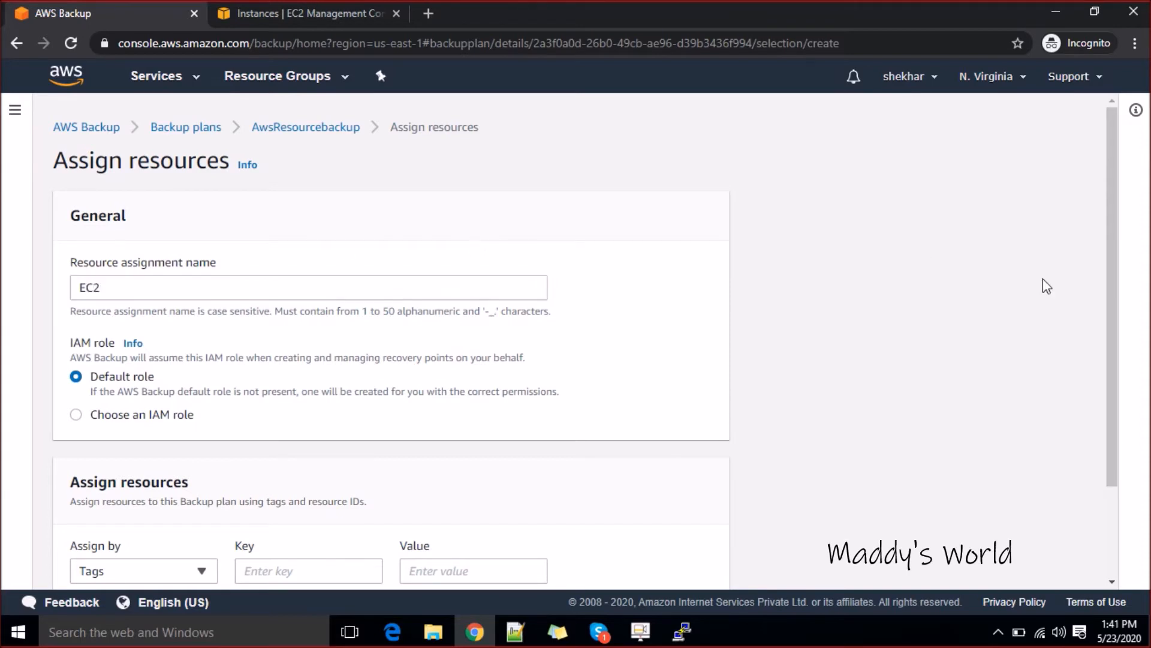
scroll(1115, 288, down, 1)
scroll(1119, 336, down, 1)
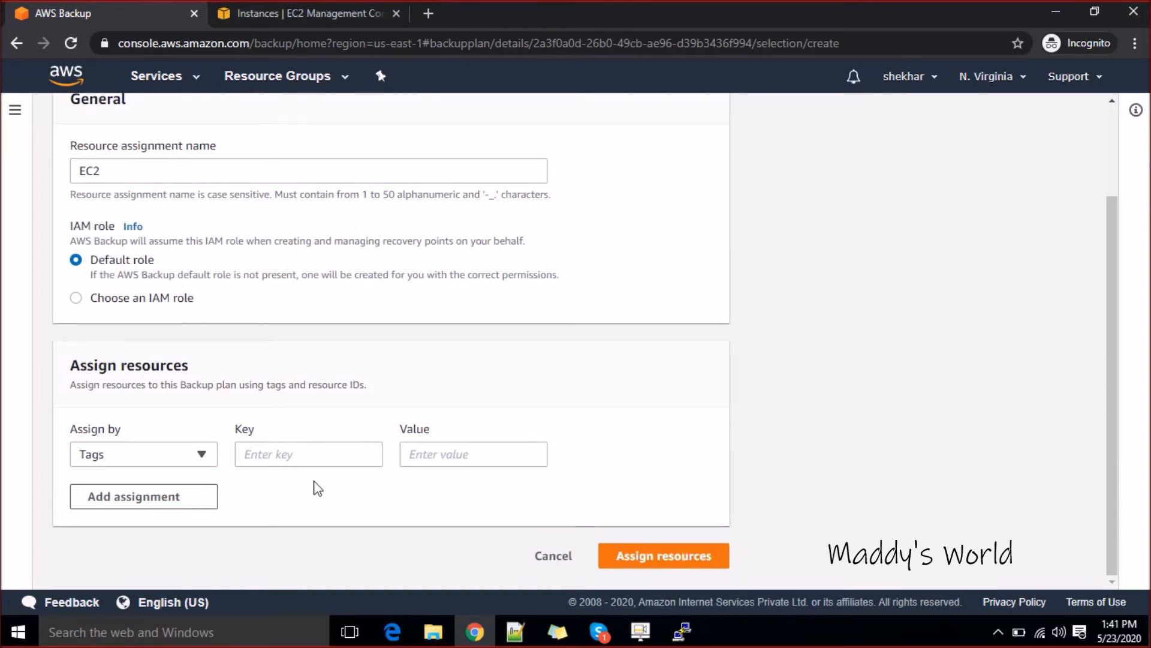
click(276, 460)
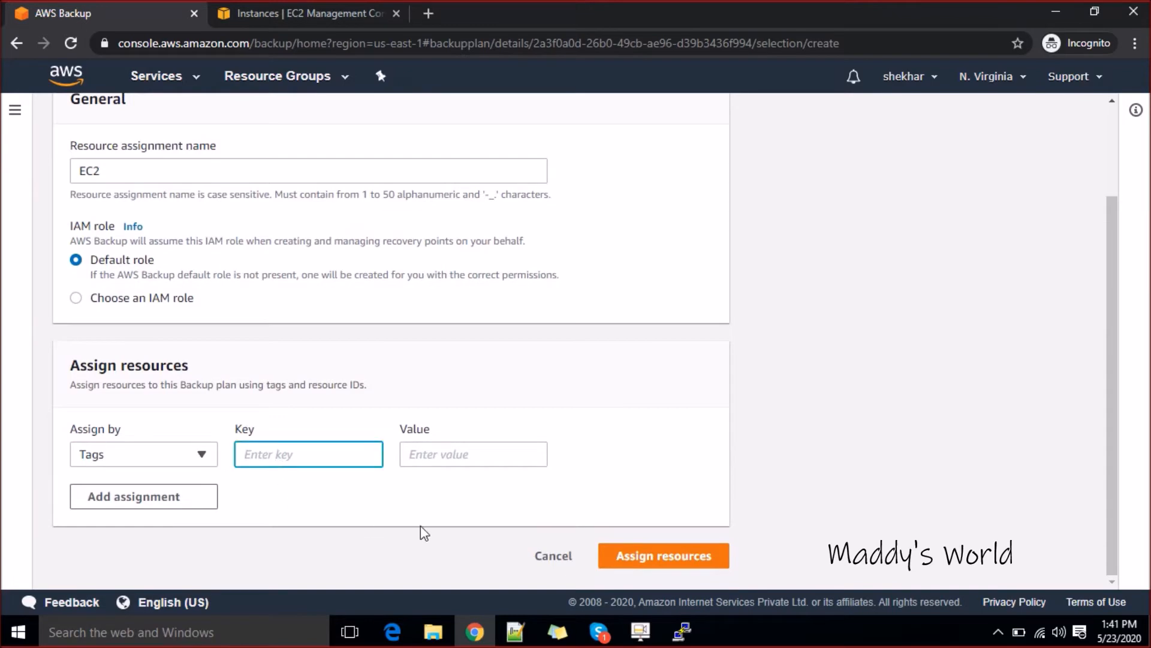
click(1147, 413)
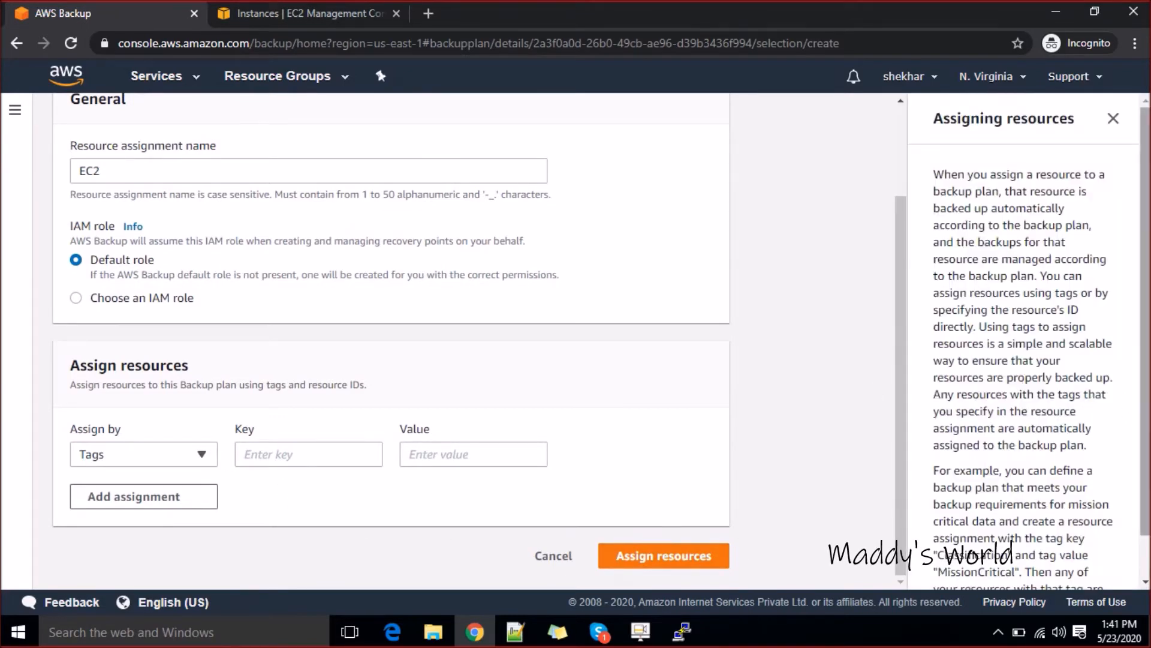
mouse_move(1146, 231)
mouse_down()
mouse_move(1146, 254)
mouse_move(1146, 213)
mouse_up()
scroll(800, 294, up, 2)
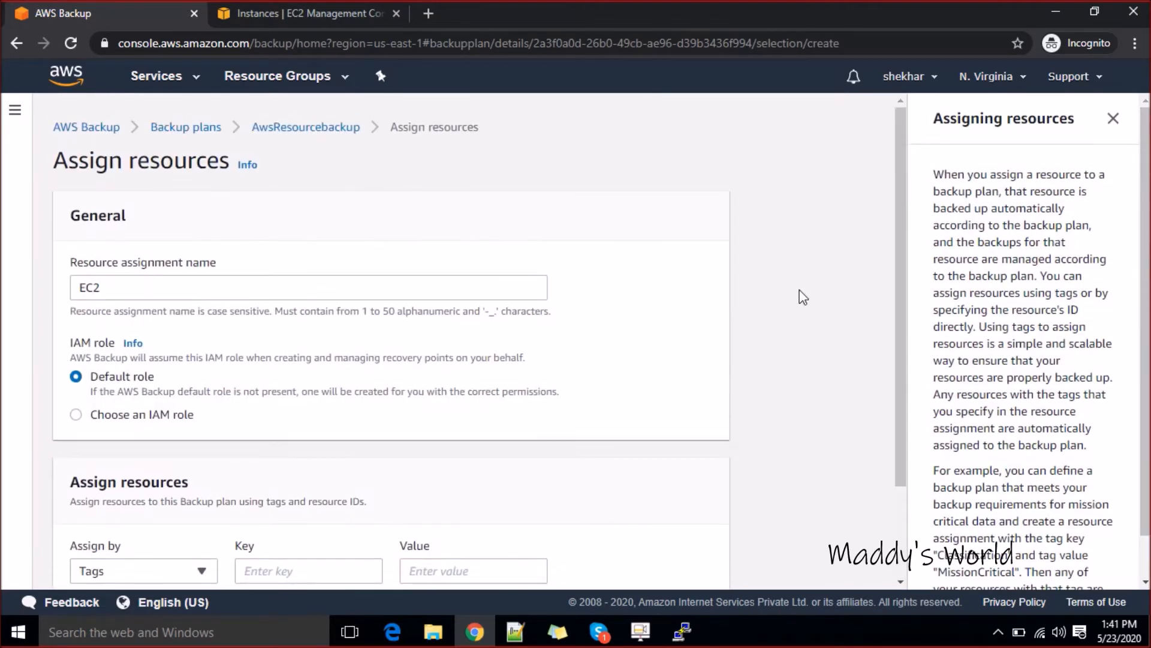
scroll(800, 293, down, 1)
scroll(802, 295, down, 1)
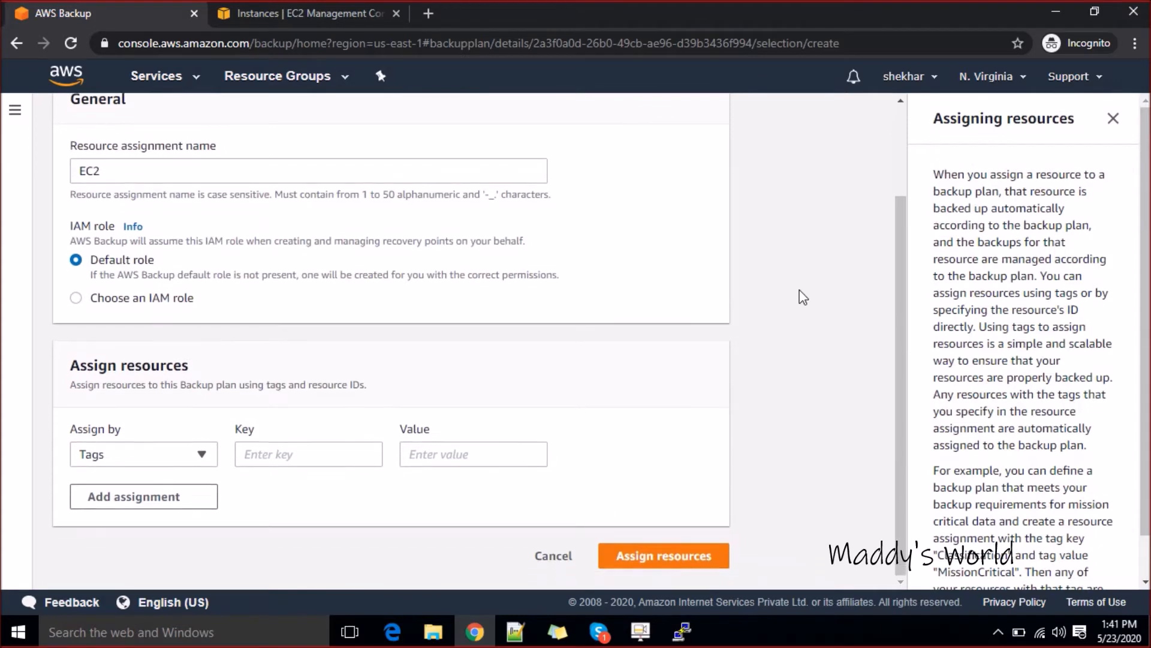
click(108, 496)
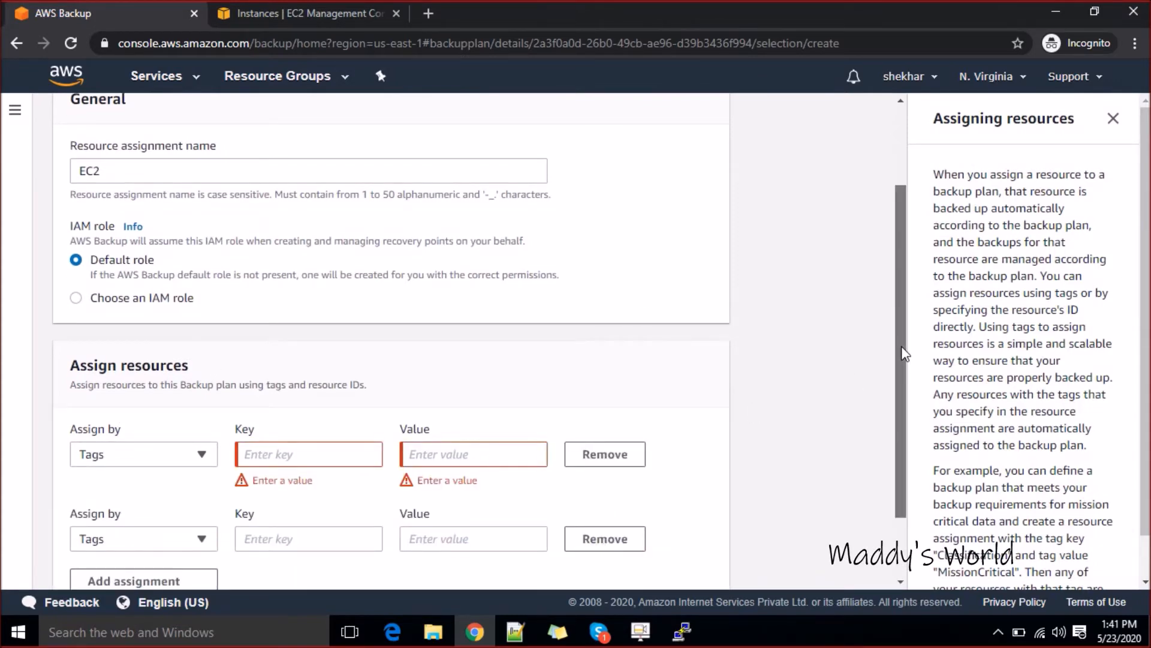
drag(898, 360, 899, 432)
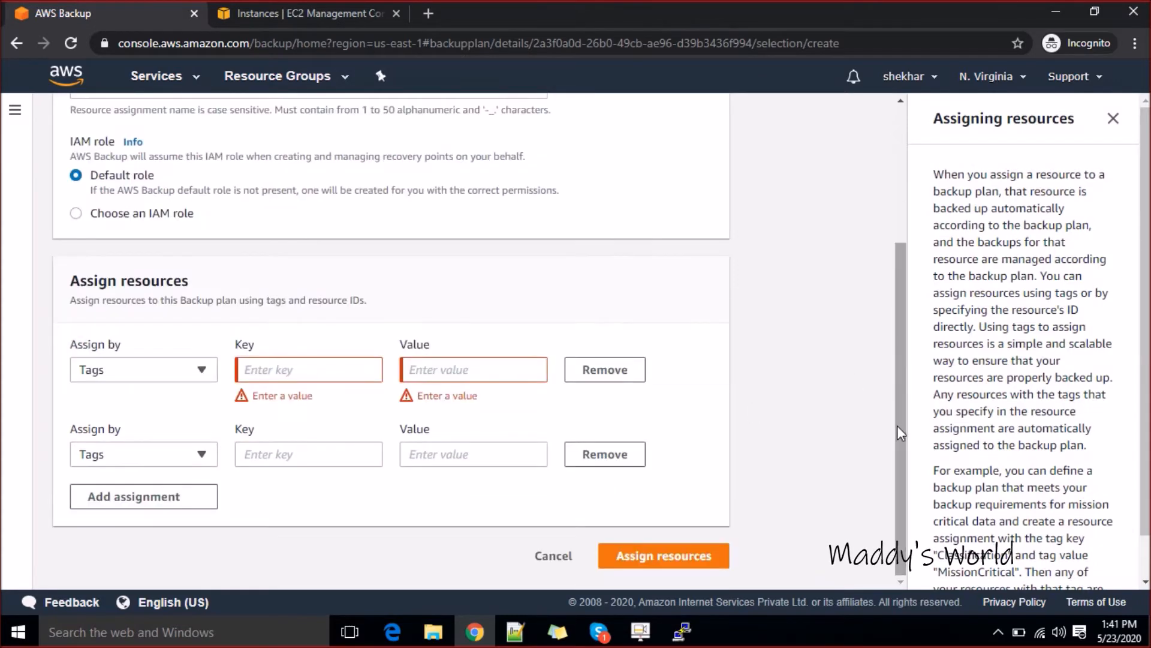
click(602, 461)
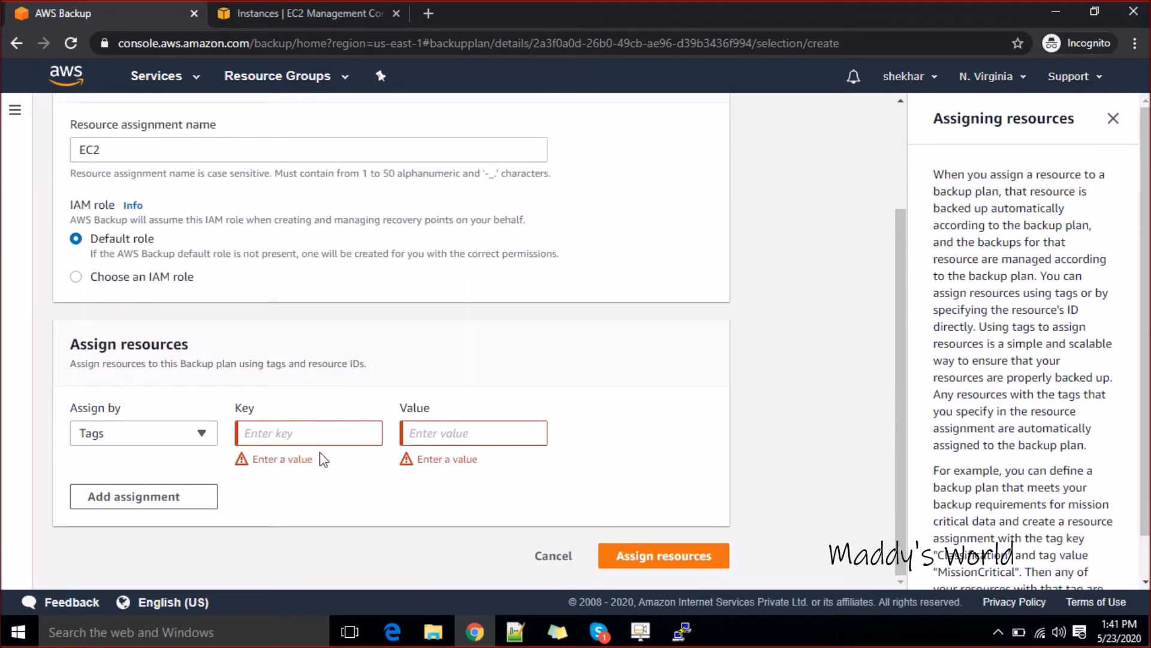
- Assign the EC2 instance i-09ddbb667ba471941 to the plan by resource ID and save the assignment
click(201, 435)
click(175, 485)
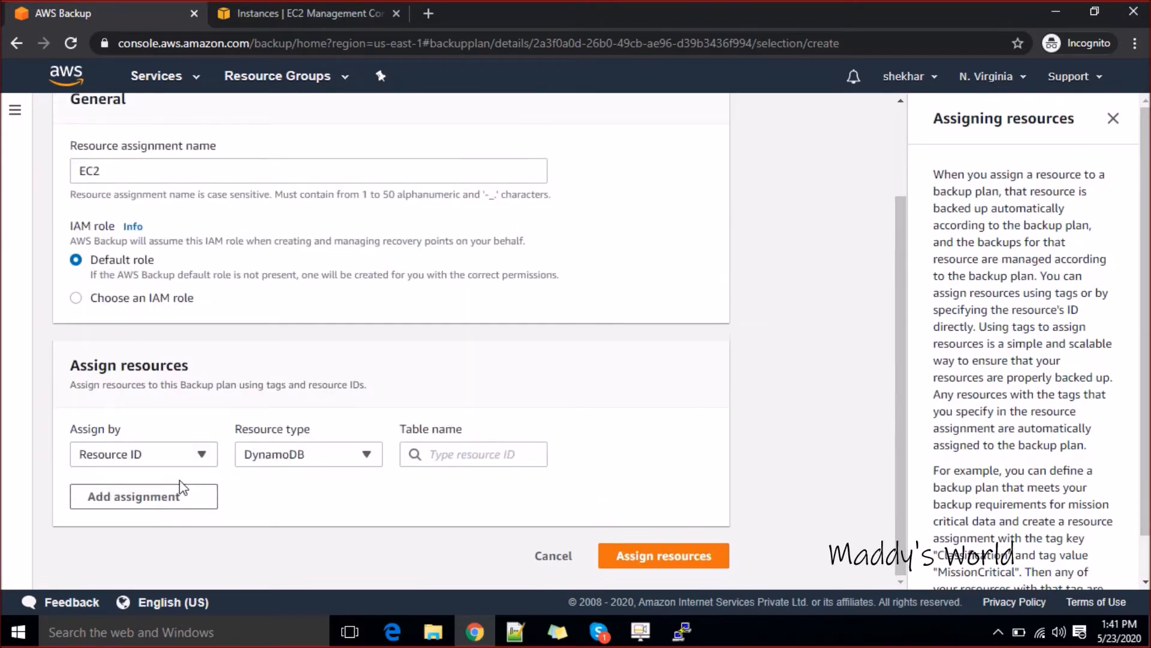
click(318, 457)
click(298, 354)
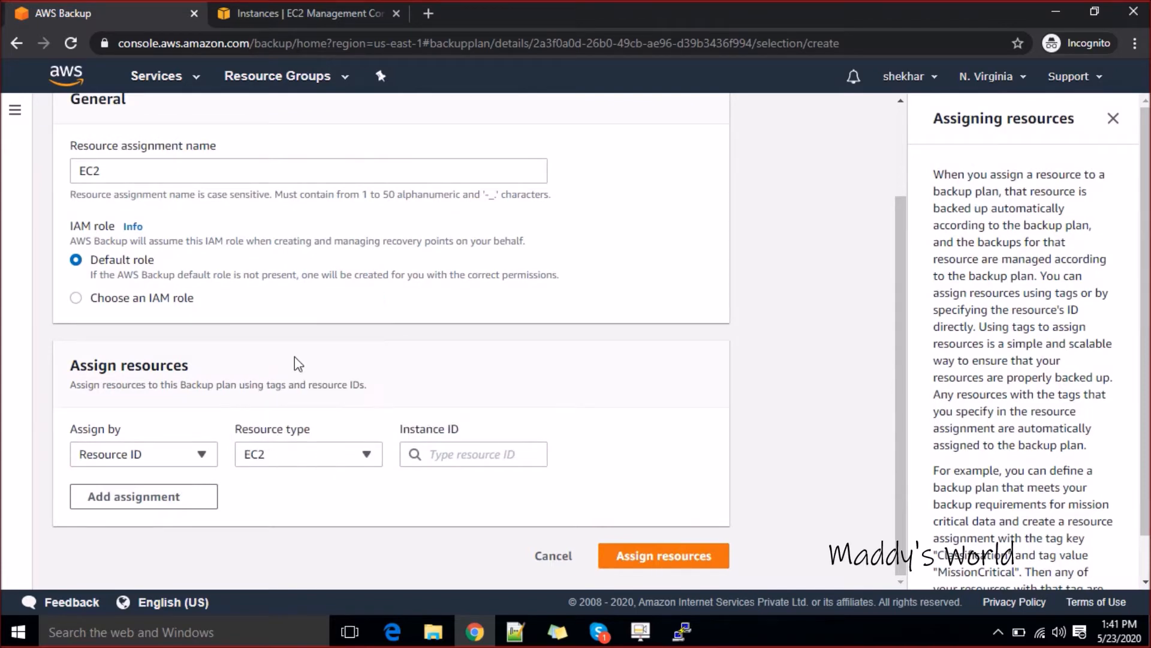
click(465, 453)
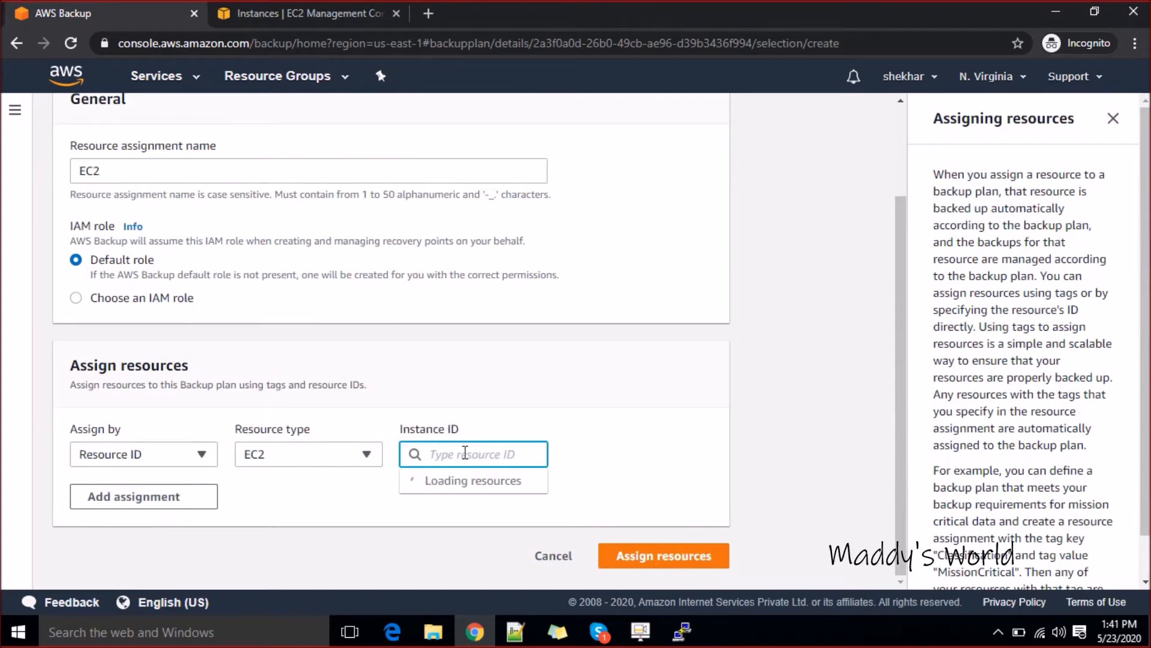
click(465, 479)
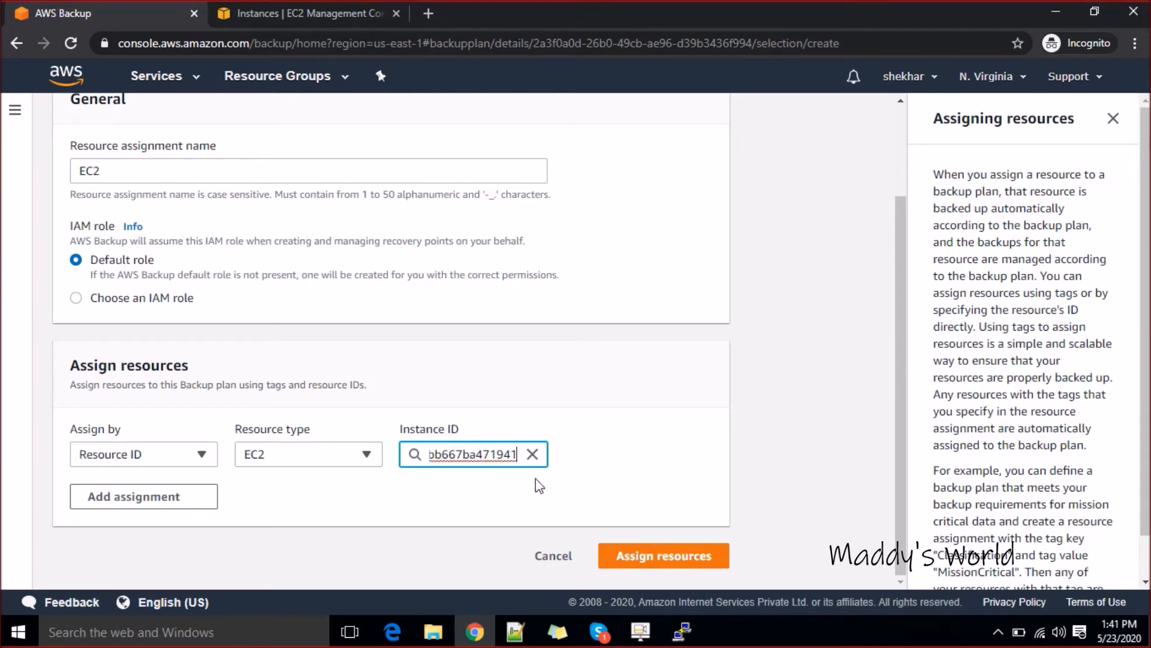
click(631, 466)
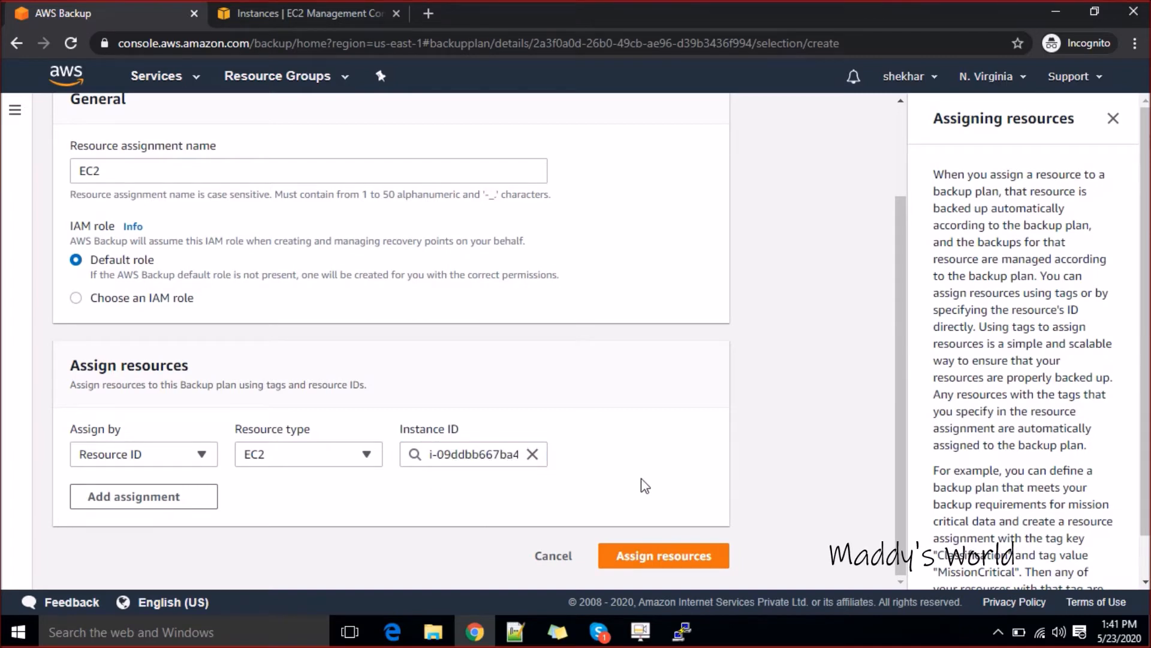
click(685, 559)
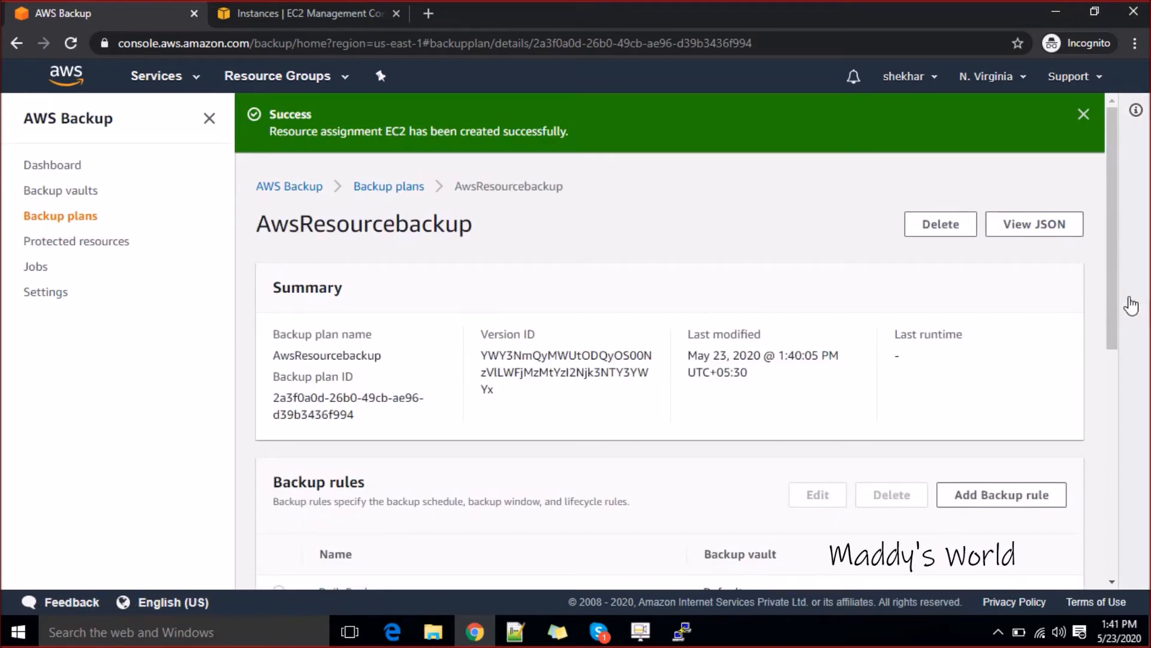
- Review the AwsResourcebackup plan's backup rules, resource assignments and tags
click(1124, 378)
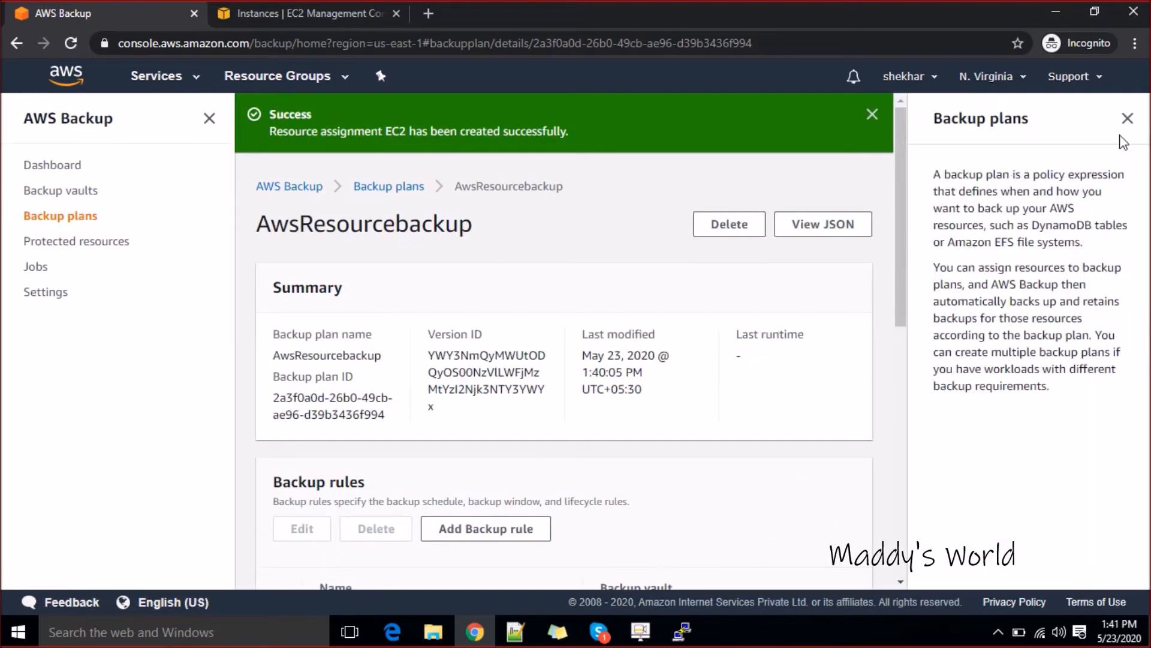
click(1127, 118)
drag(1120, 220, 1097, 443)
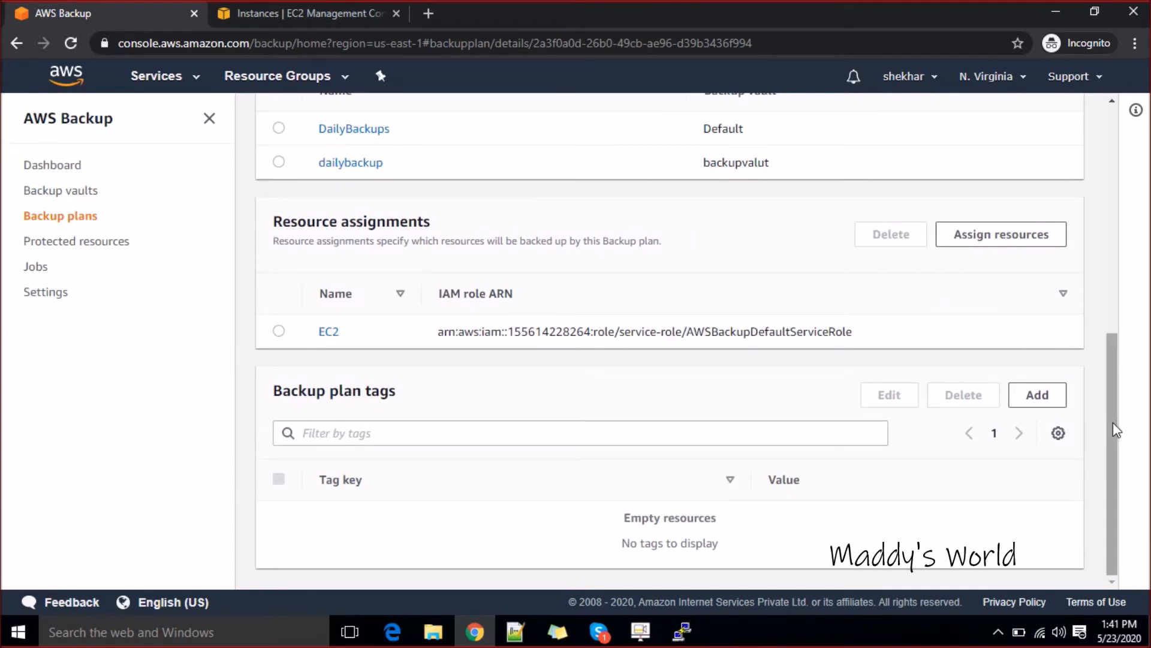
drag(1115, 425, 1133, 186)
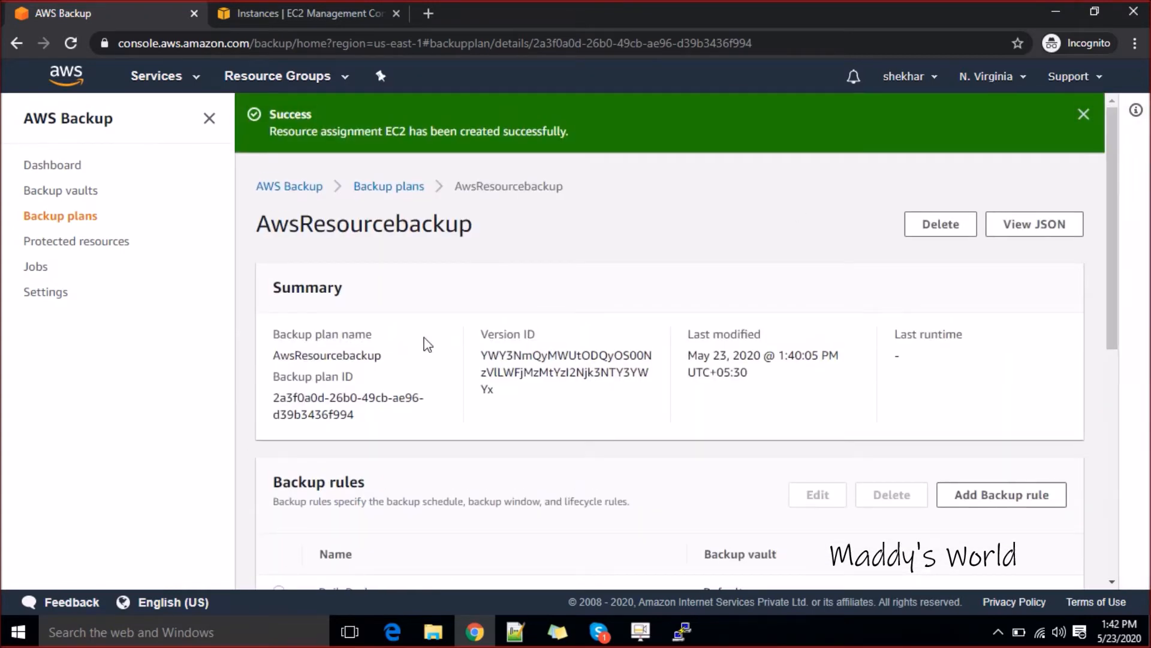
- Look over the AWS Backup dashboard, including its overview options and the backup, restore and copy jobs of the last 24 hours
click(53, 168)
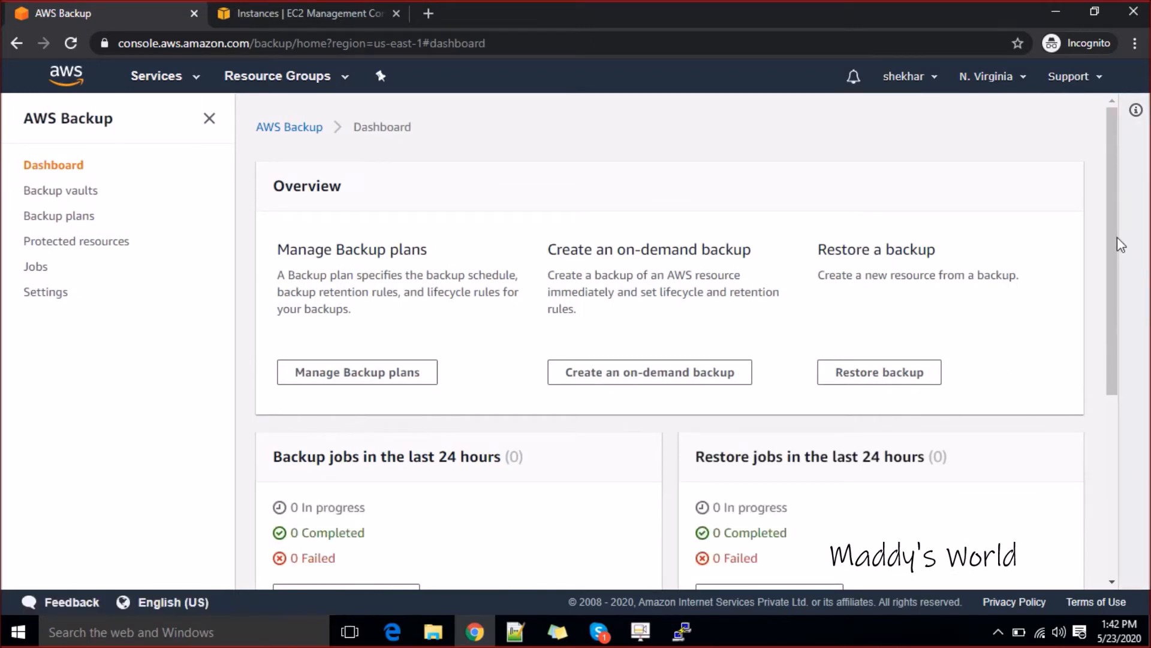
drag(1112, 246, 1125, 373)
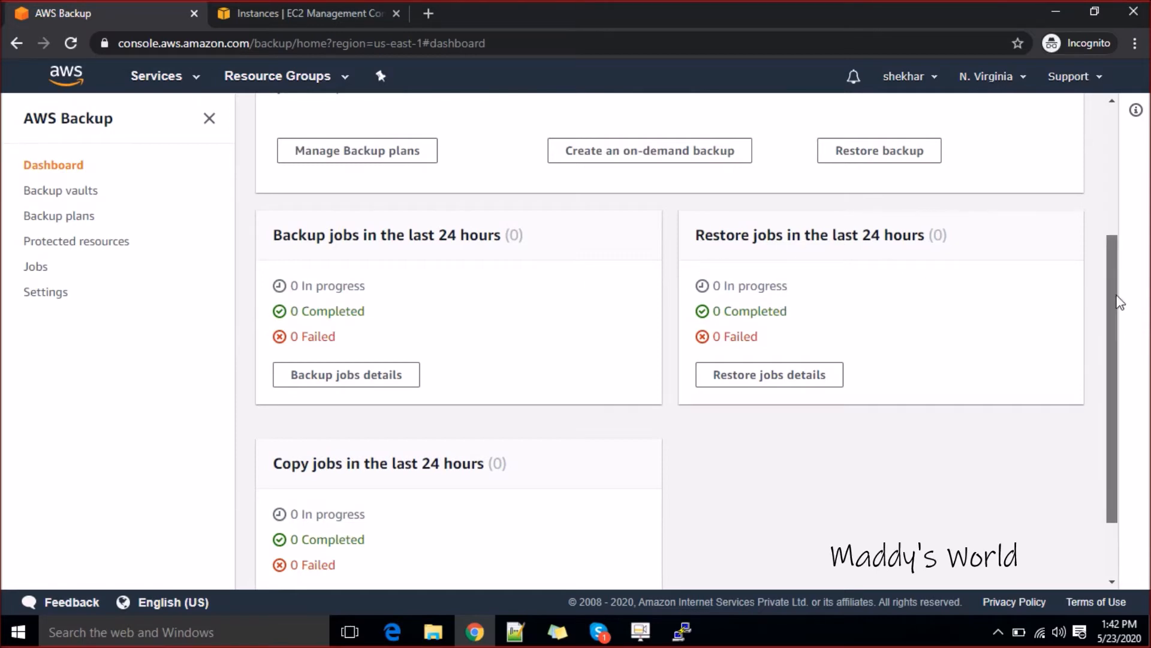
drag(1117, 303, 1051, 350)
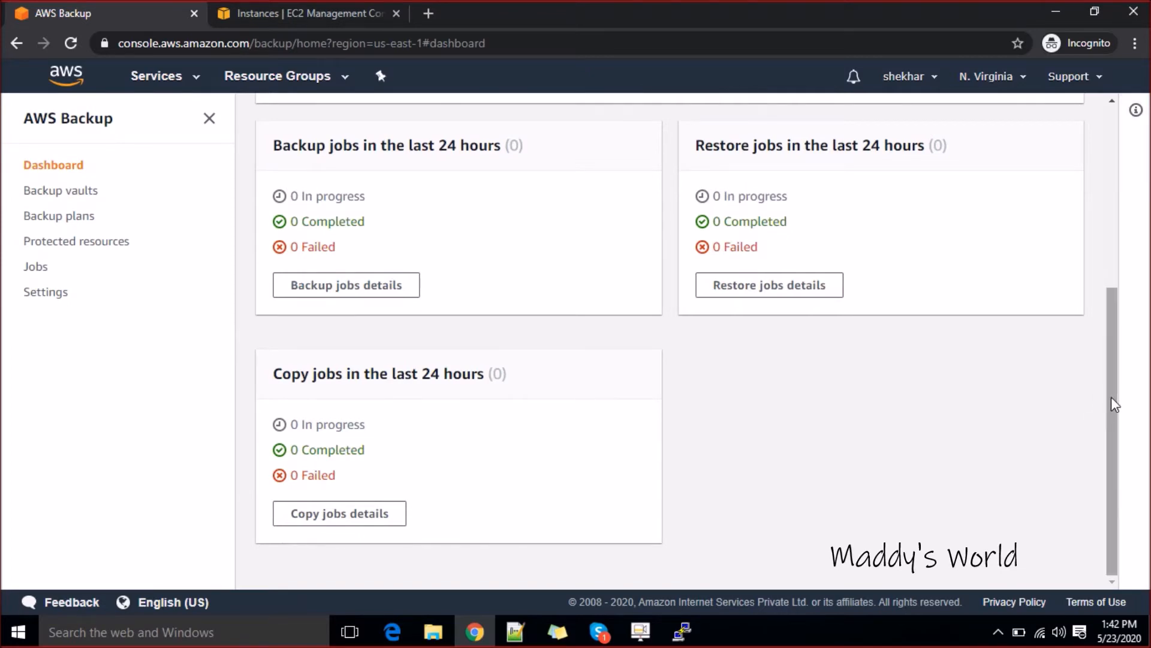
drag(1110, 393, 1117, 233)
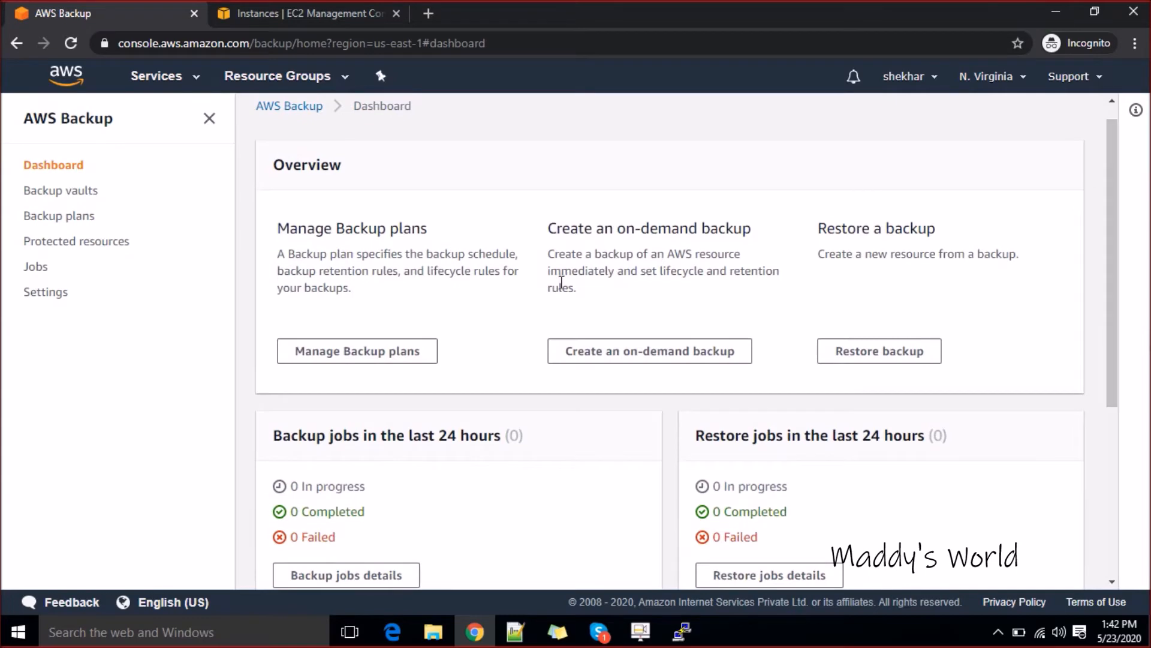
drag(377, 228, 437, 240)
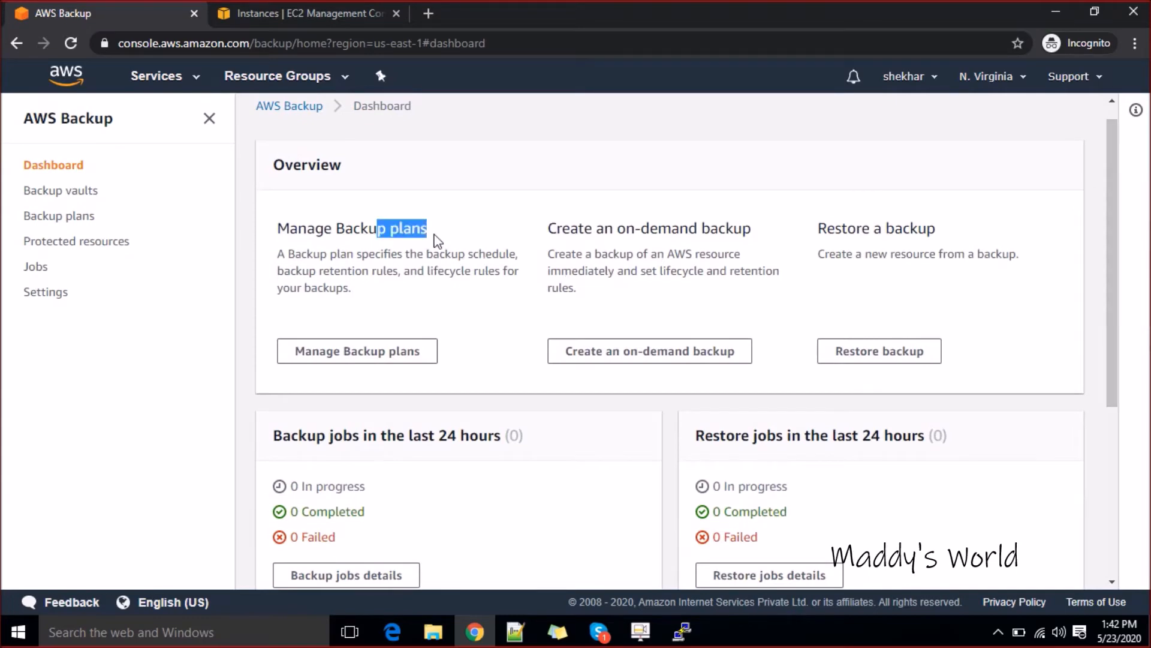
drag(593, 239, 676, 252)
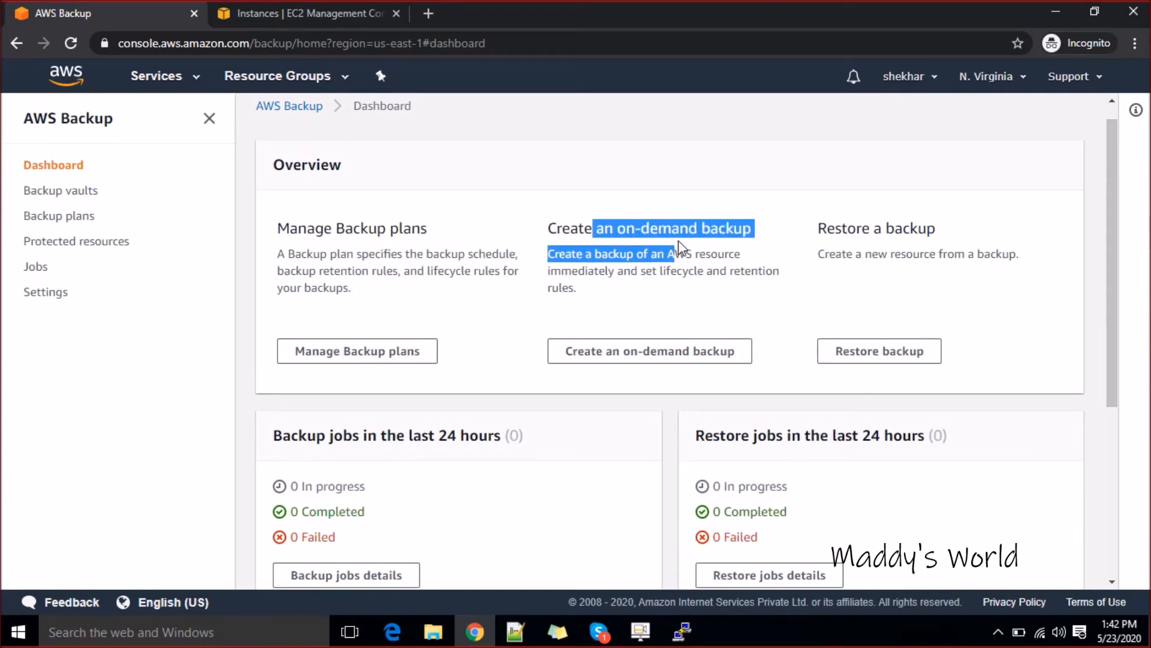
- Inspect the backupvalut vault's summary and refresh its list of recovery points
click(88, 192)
click(307, 344)
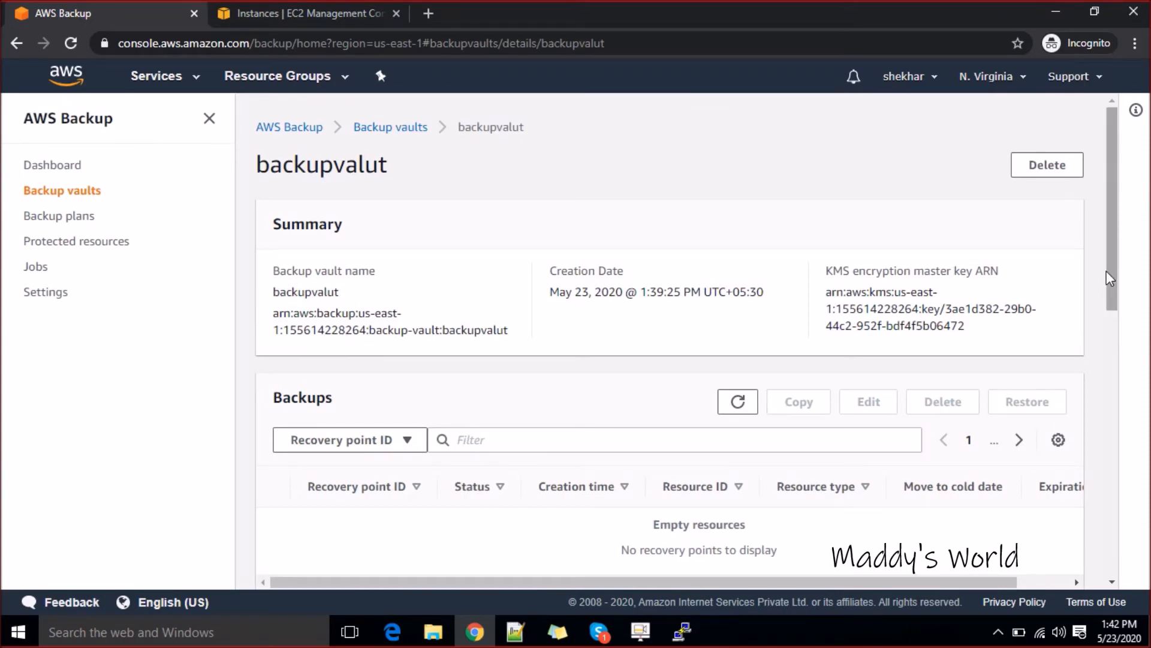
drag(1107, 275, 1148, 245)
click(739, 403)
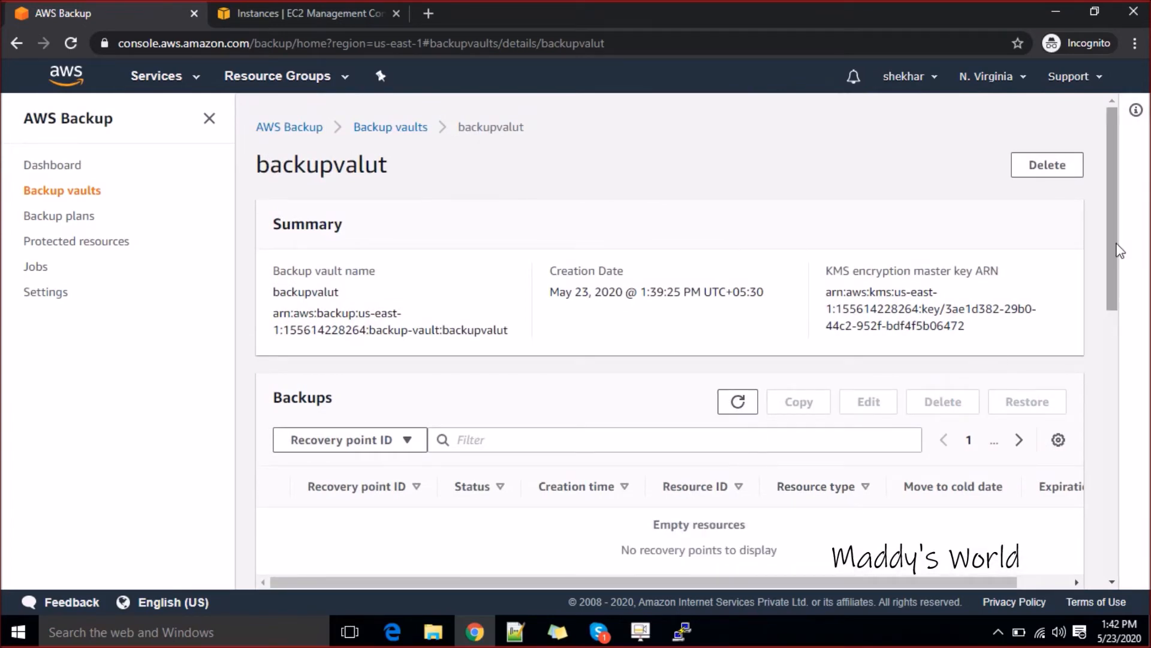
click(60, 192)
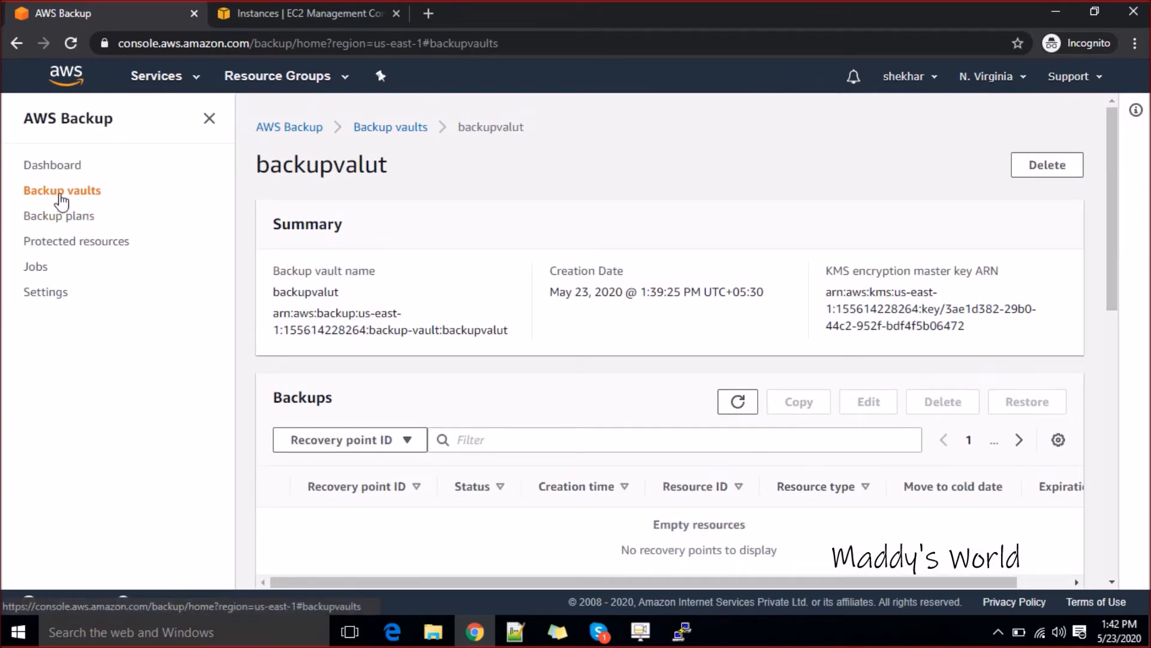
- Recheck the AwsResourcebackup plan's rules and resource assignments, and view the protected resources
click(64, 219)
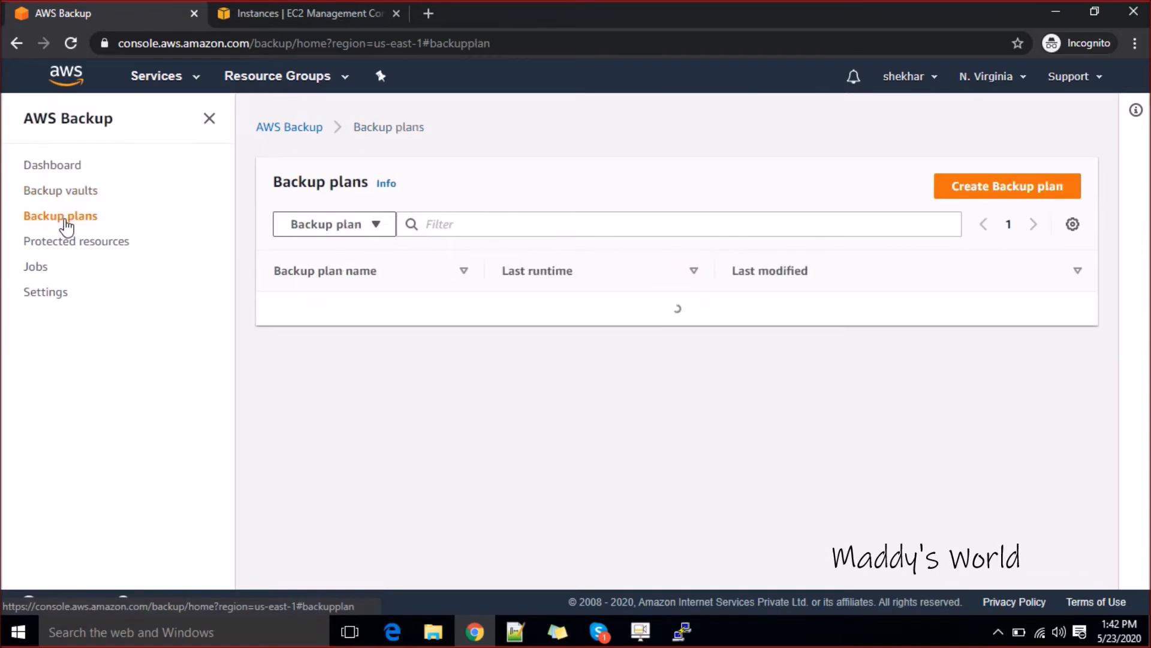
click(336, 311)
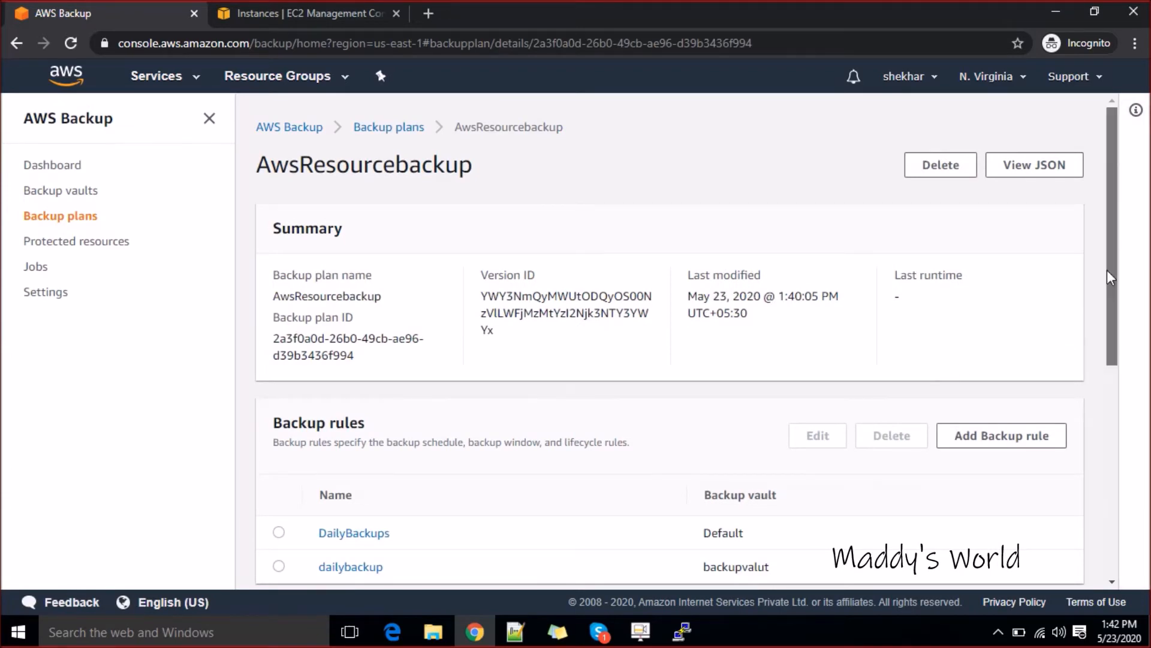
drag(1111, 264, 1089, 475)
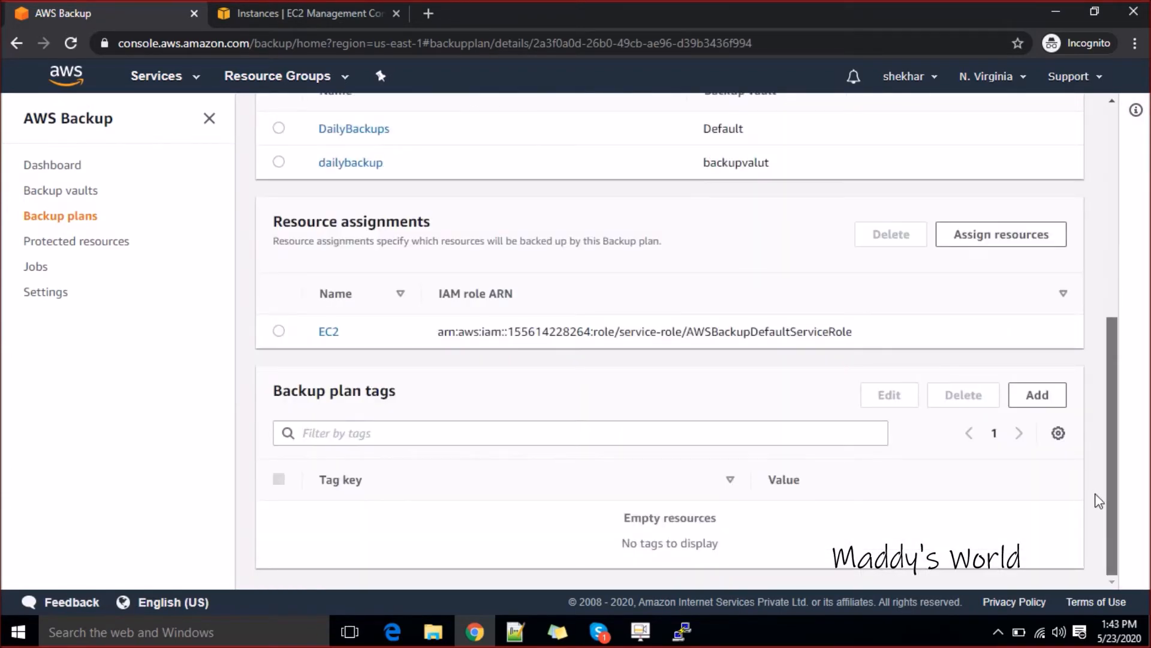
scroll(1099, 498, up, 5)
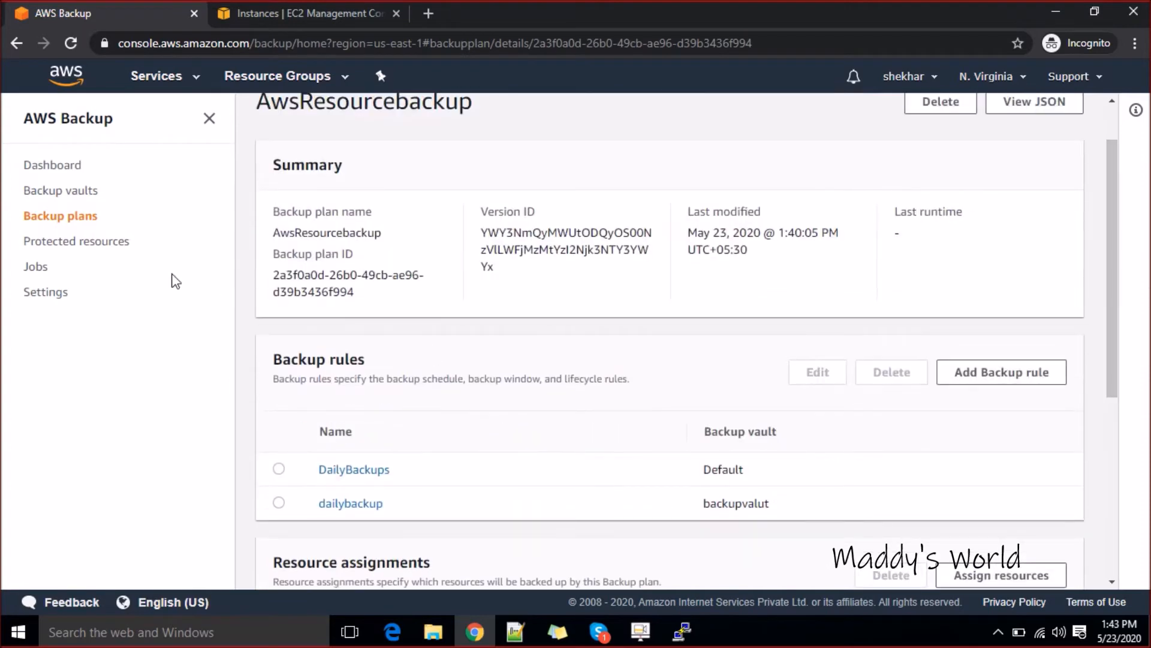
click(121, 251)
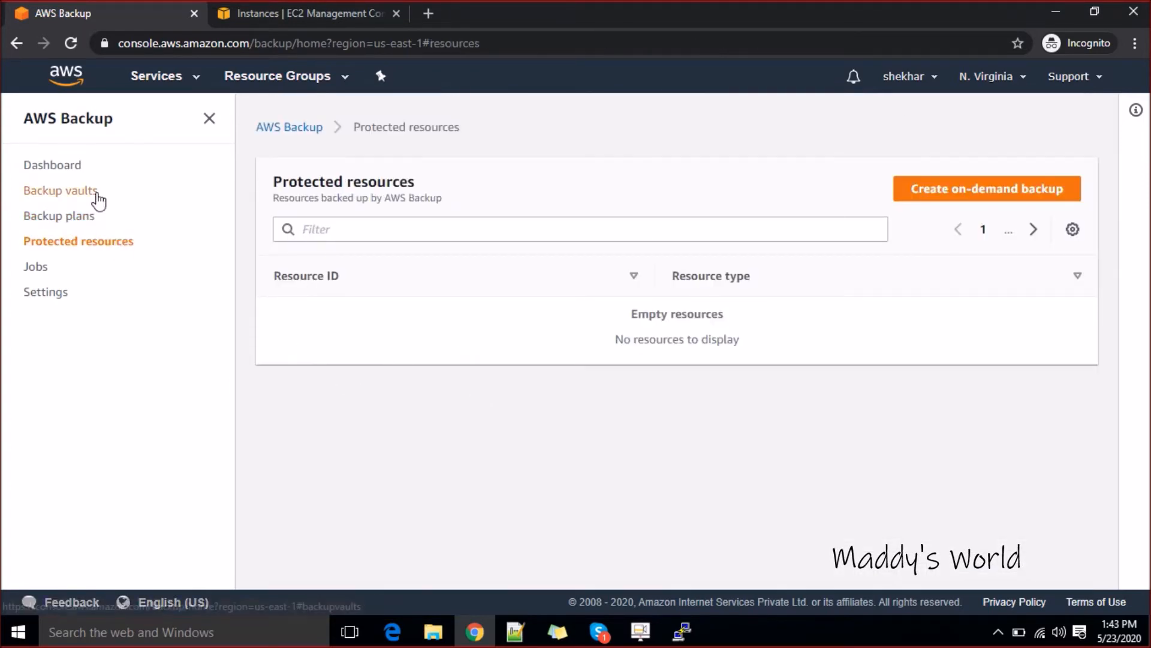
- Look over the AWS Backup dashboard and open the form for creating an on-demand backup
click(73, 170)
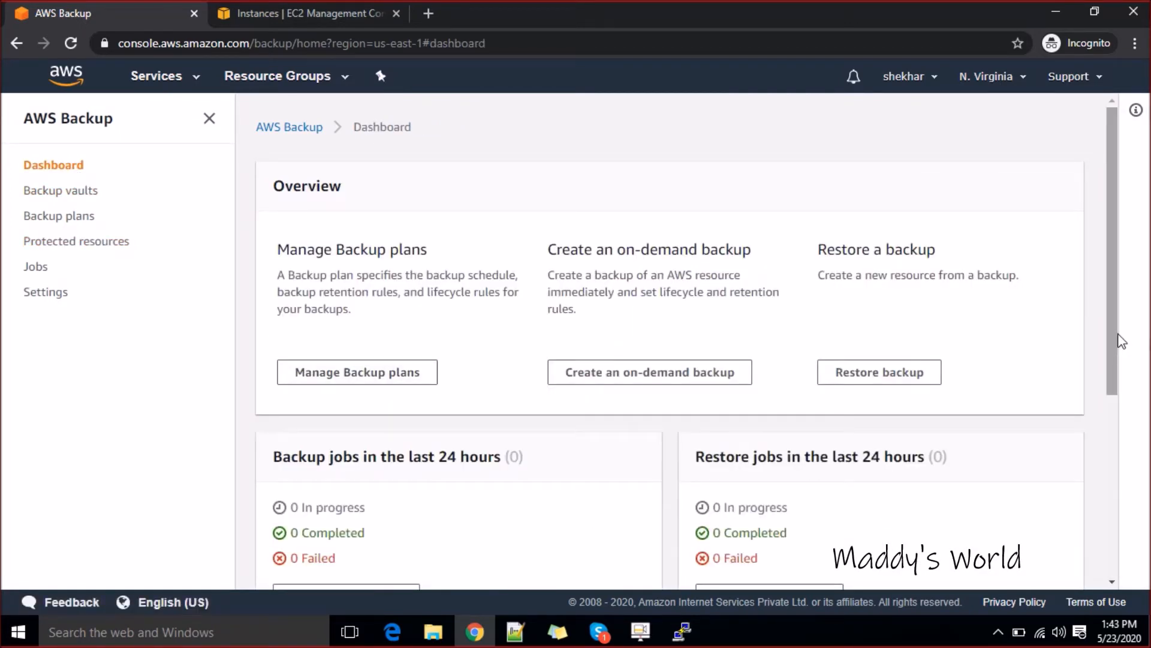
scroll(1119, 360, down, 3)
drag(1115, 438, 1121, 292)
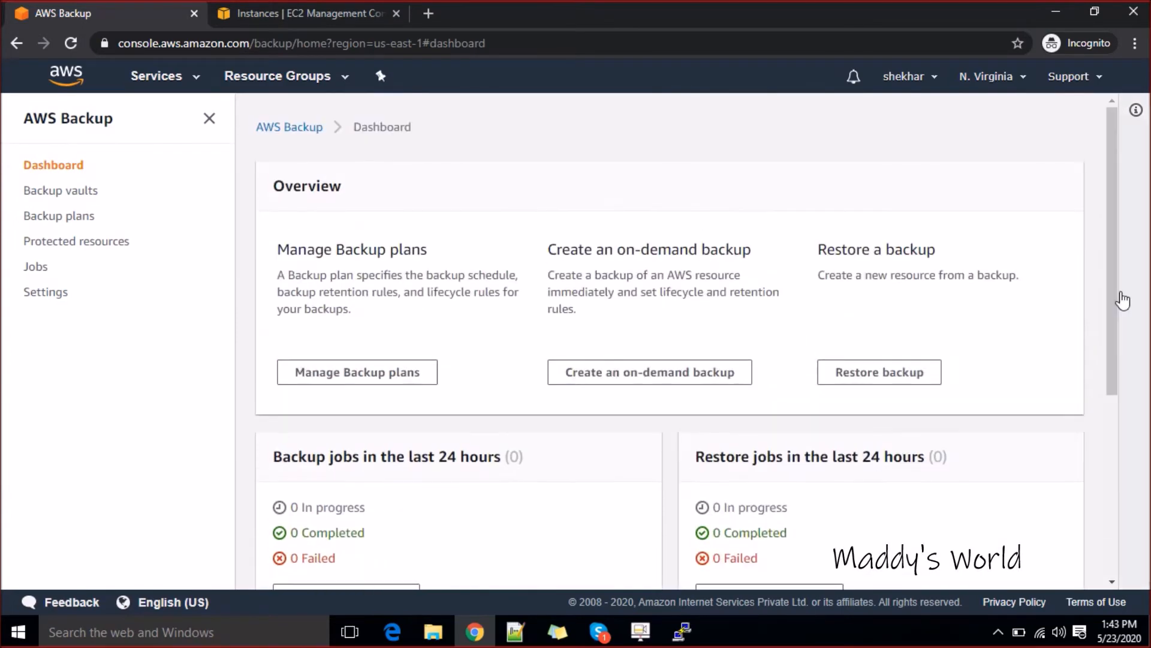
drag(587, 252, 730, 247)
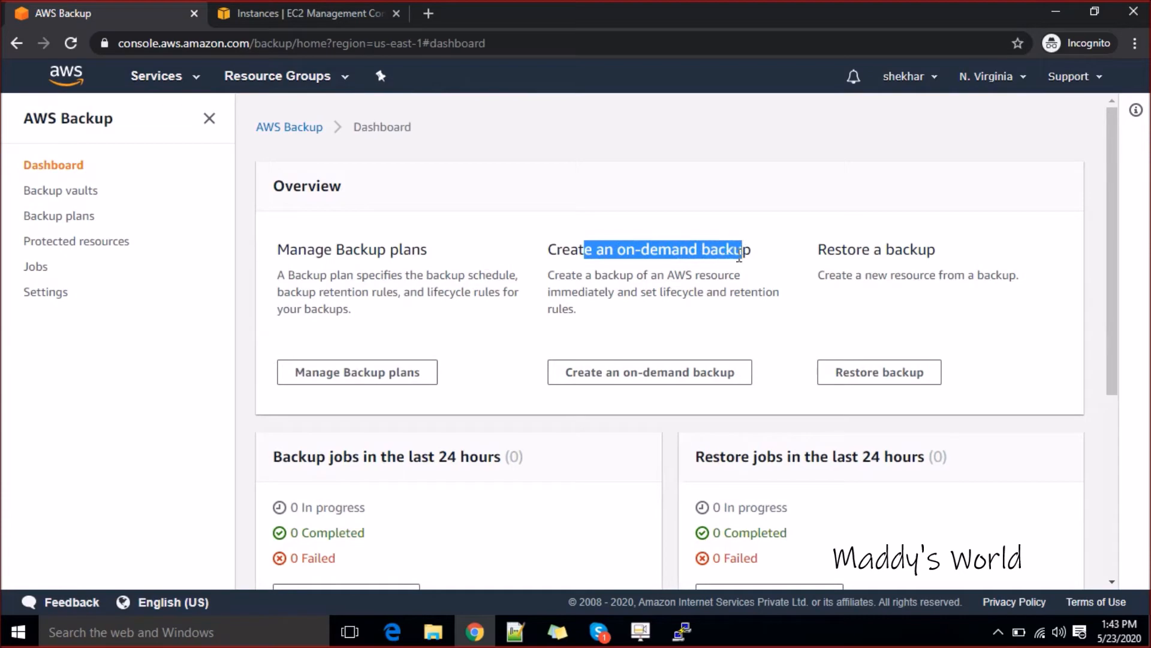
click(653, 315)
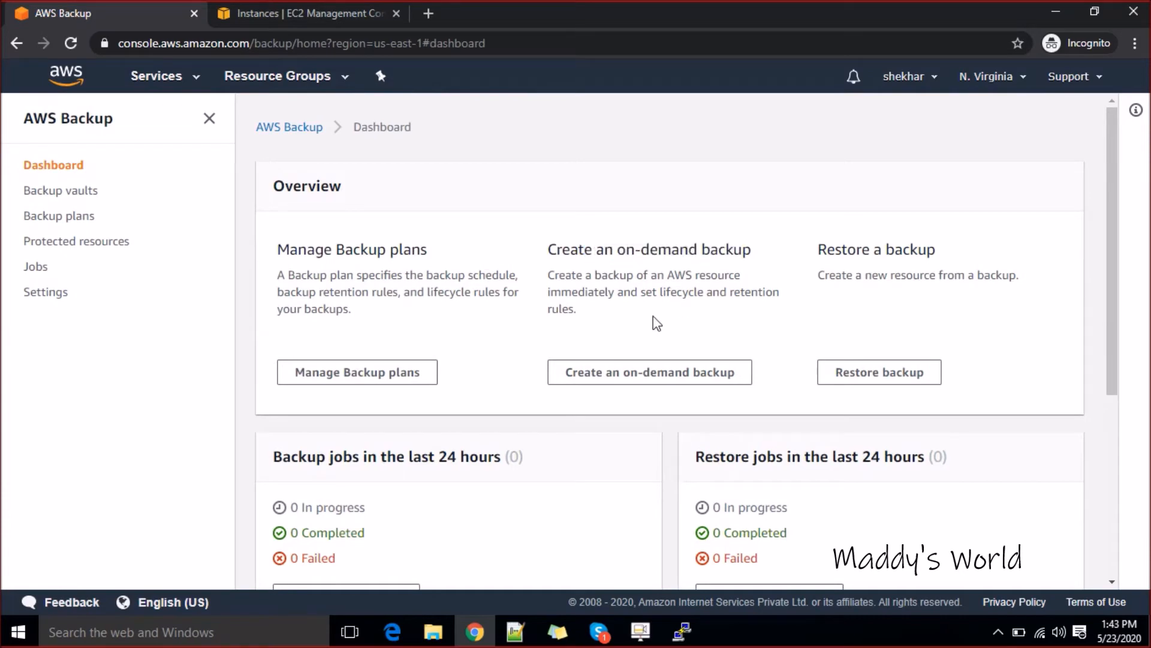
click(621, 379)
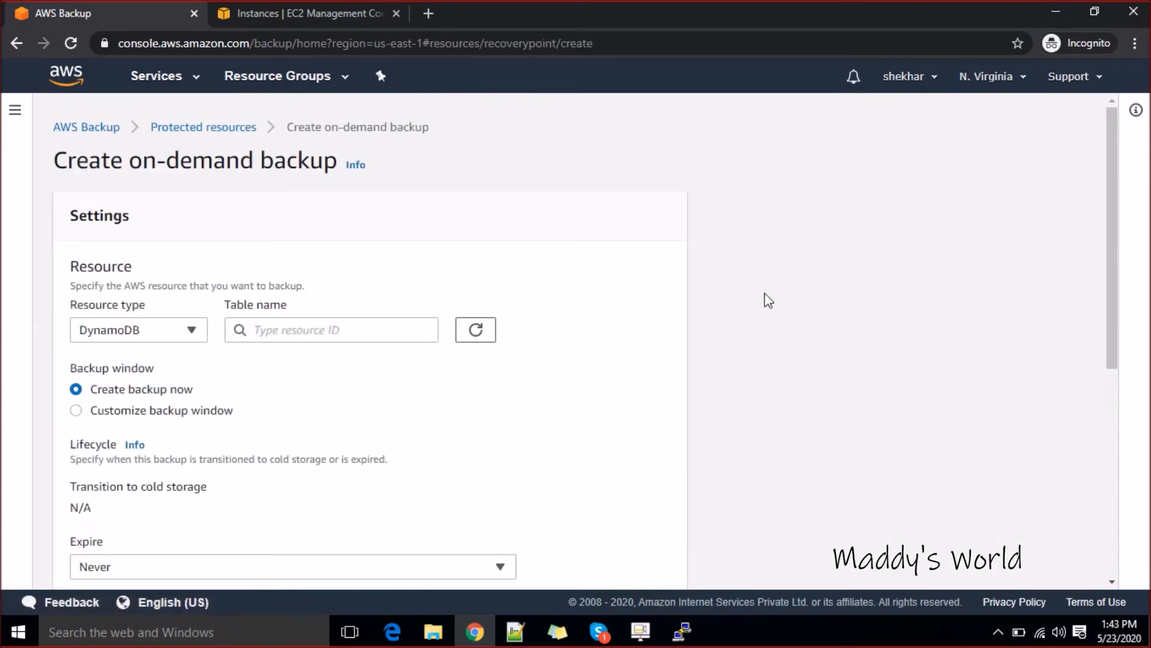
- Set the on-demand backup's resource type to EC2 and choose instance i-09ddbb667ba471941
click(196, 336)
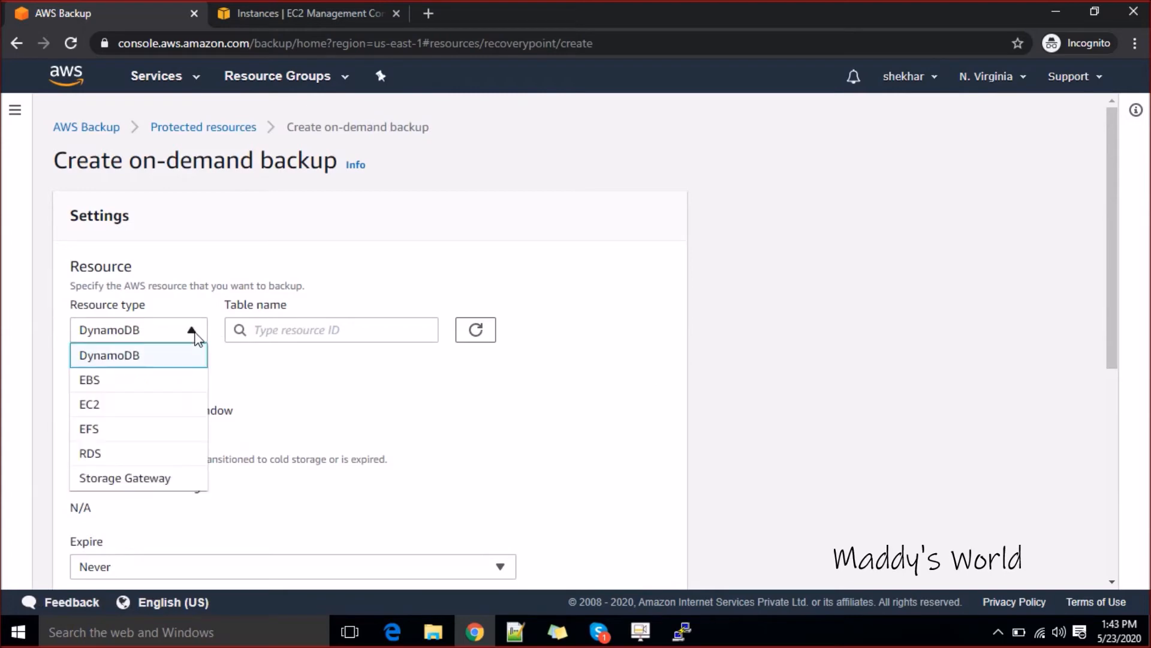
click(127, 408)
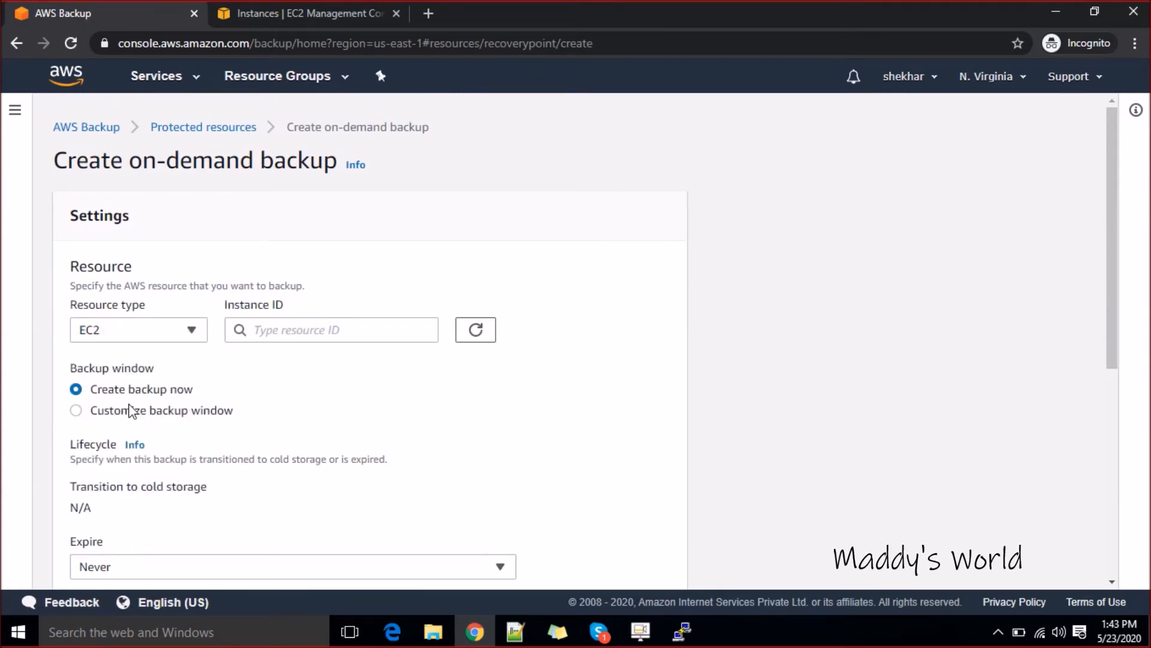
click(303, 331)
click(300, 358)
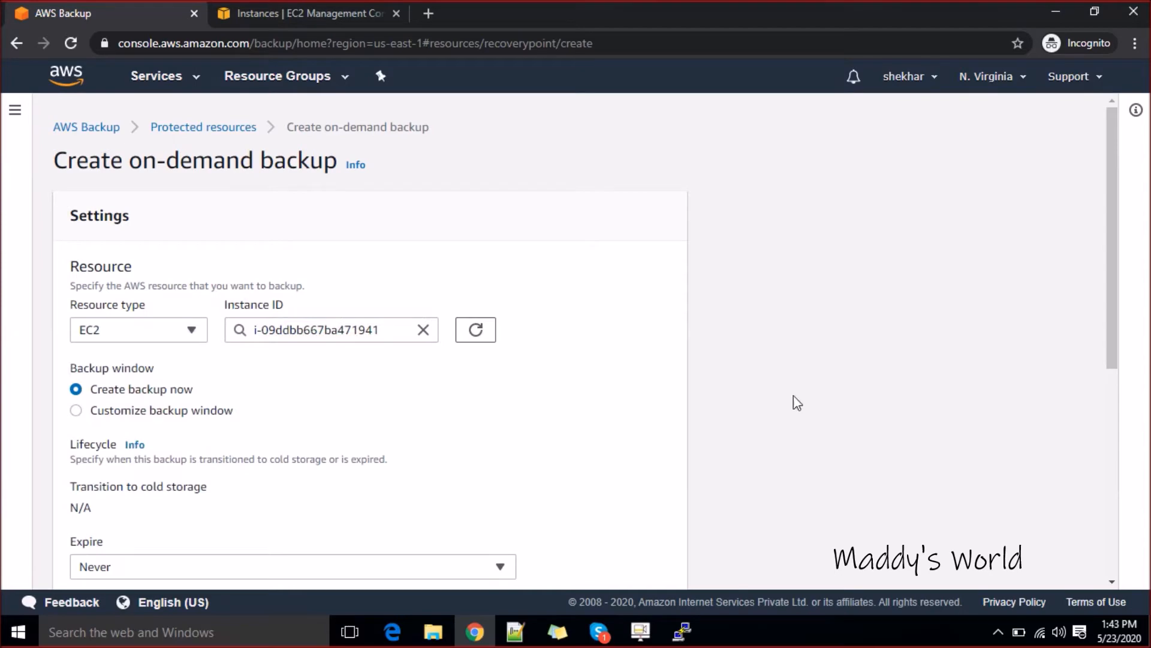
- Choose backupvalut as the backup vault, review the remaining settings and create the on-demand backup
drag(1114, 321, 1115, 512)
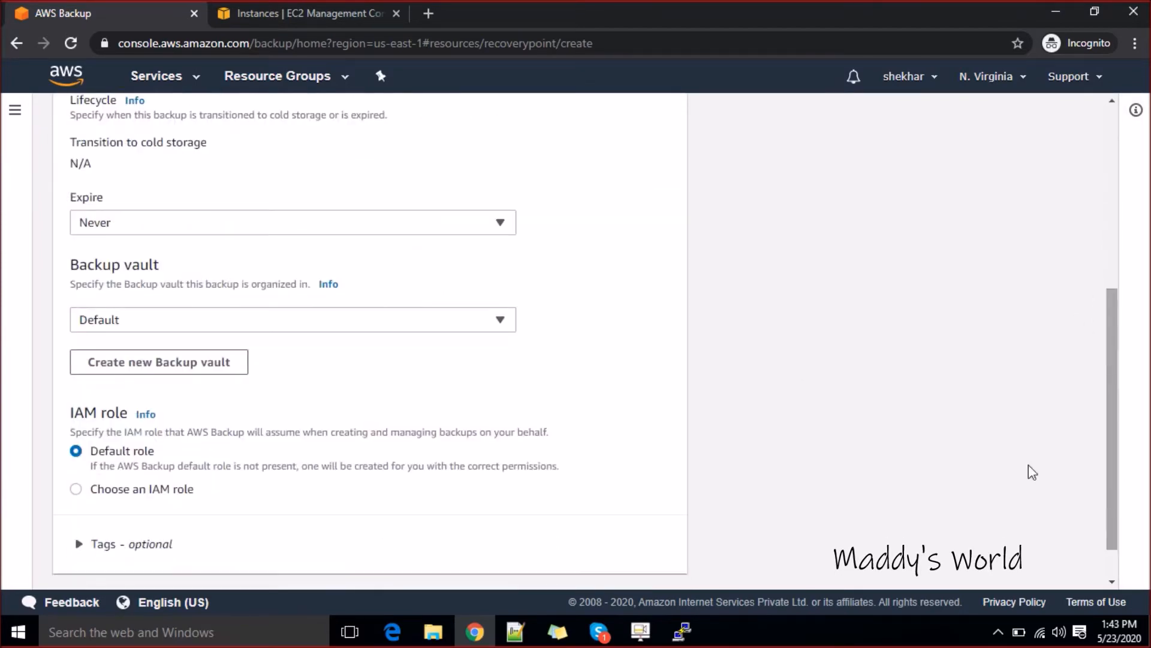
click(457, 321)
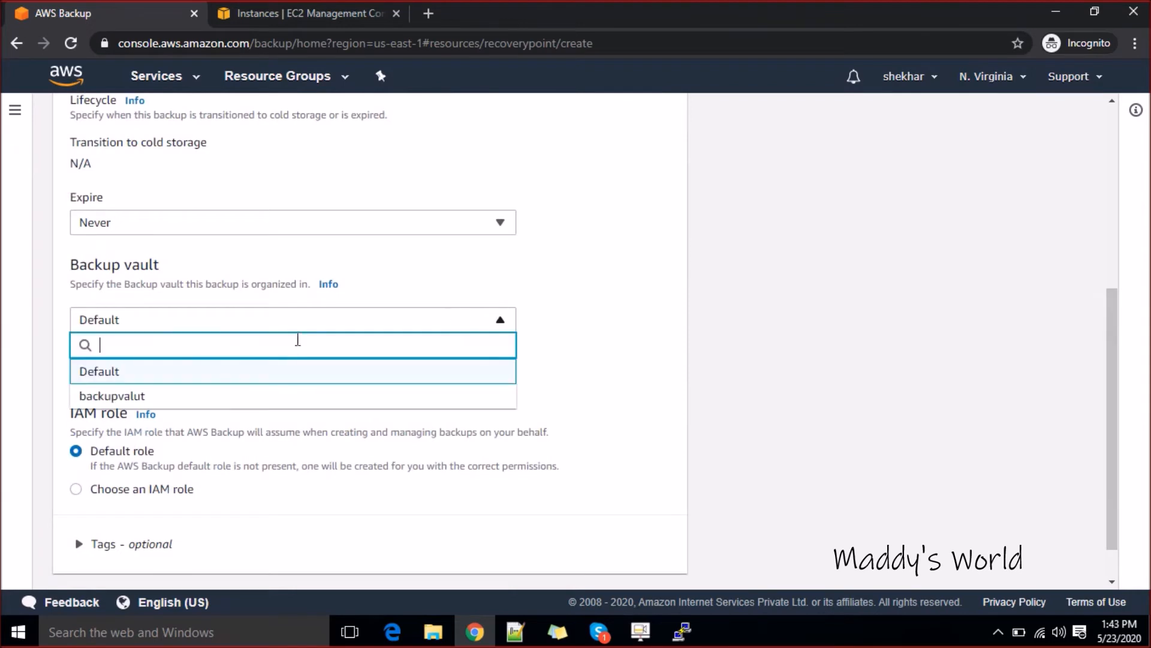
click(160, 400)
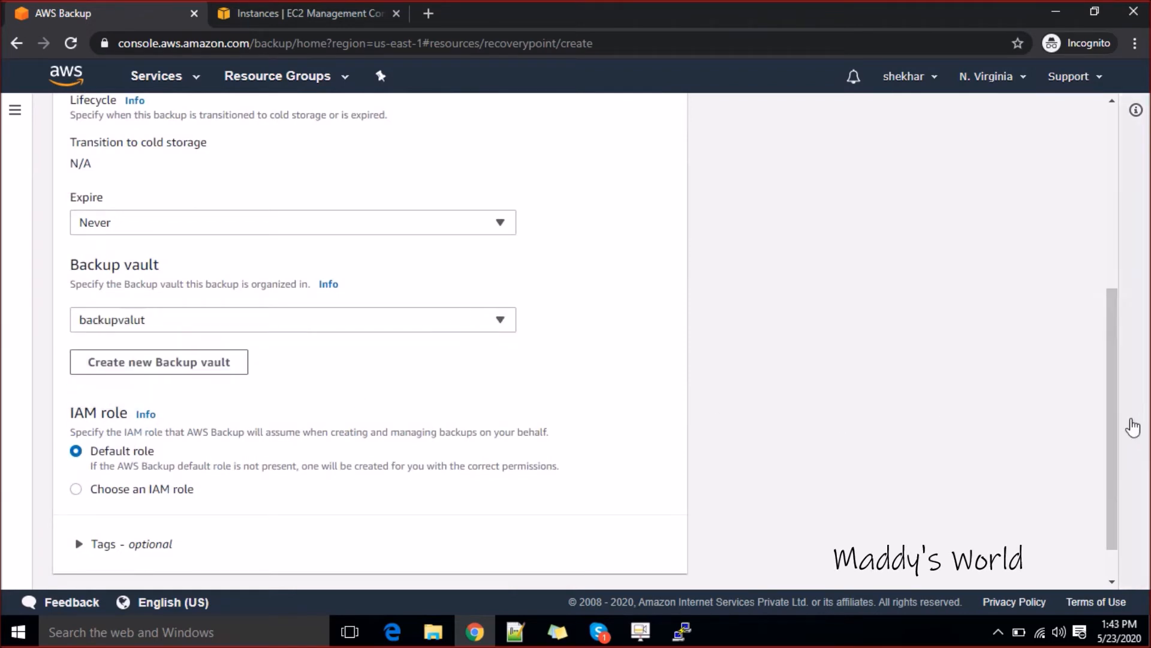
drag(1118, 408, 1118, 336)
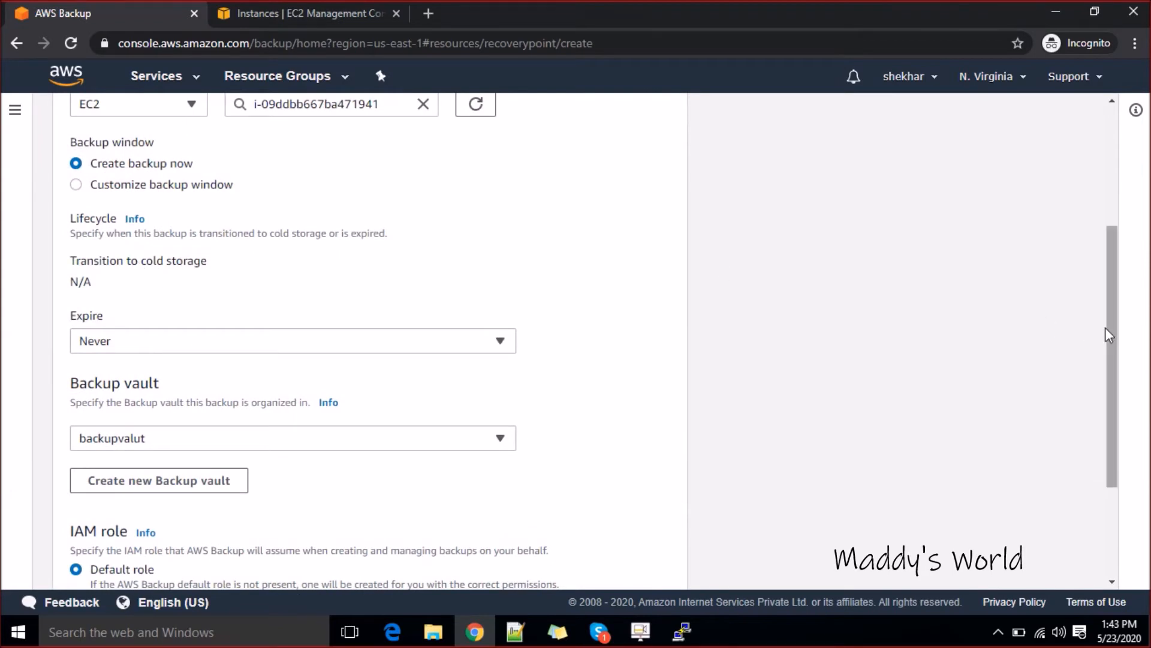
drag(1110, 327, 1115, 444)
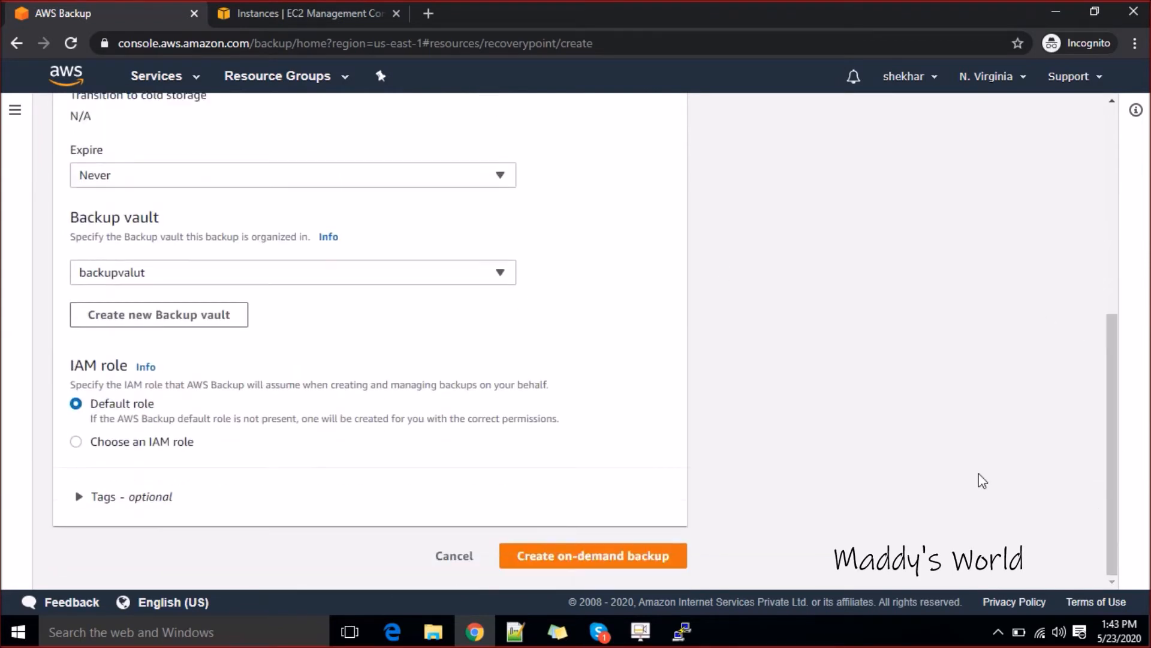
click(538, 562)
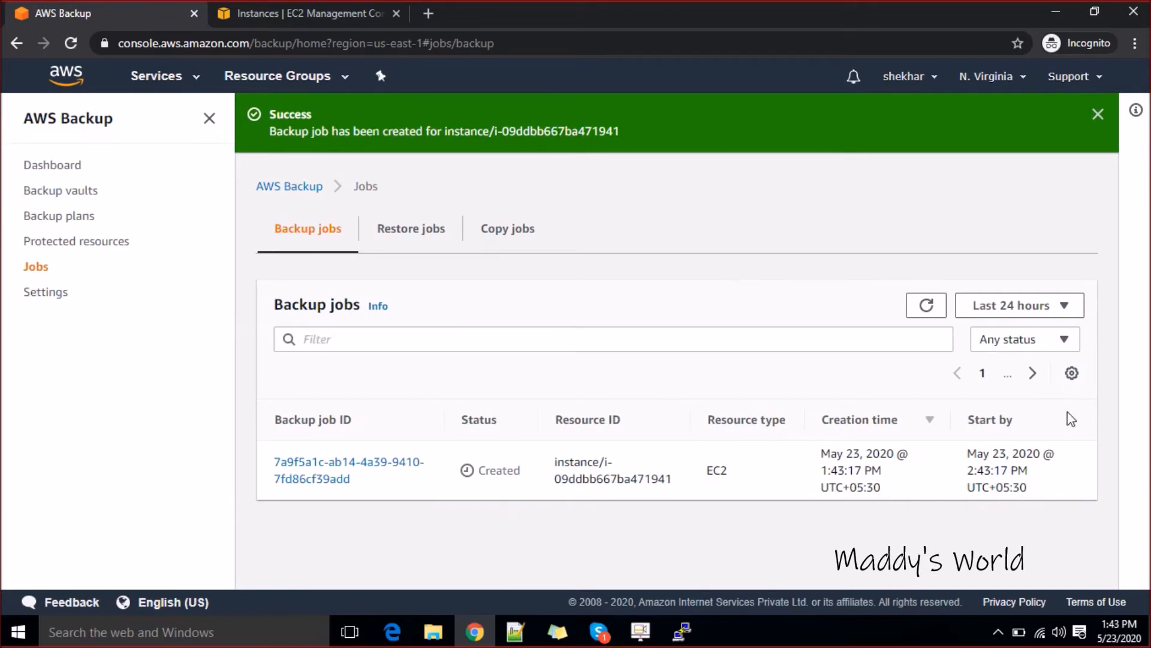
- Filter the backup jobs by the Pending, Running, Aborting and Completed statuses in turn
click(991, 342)
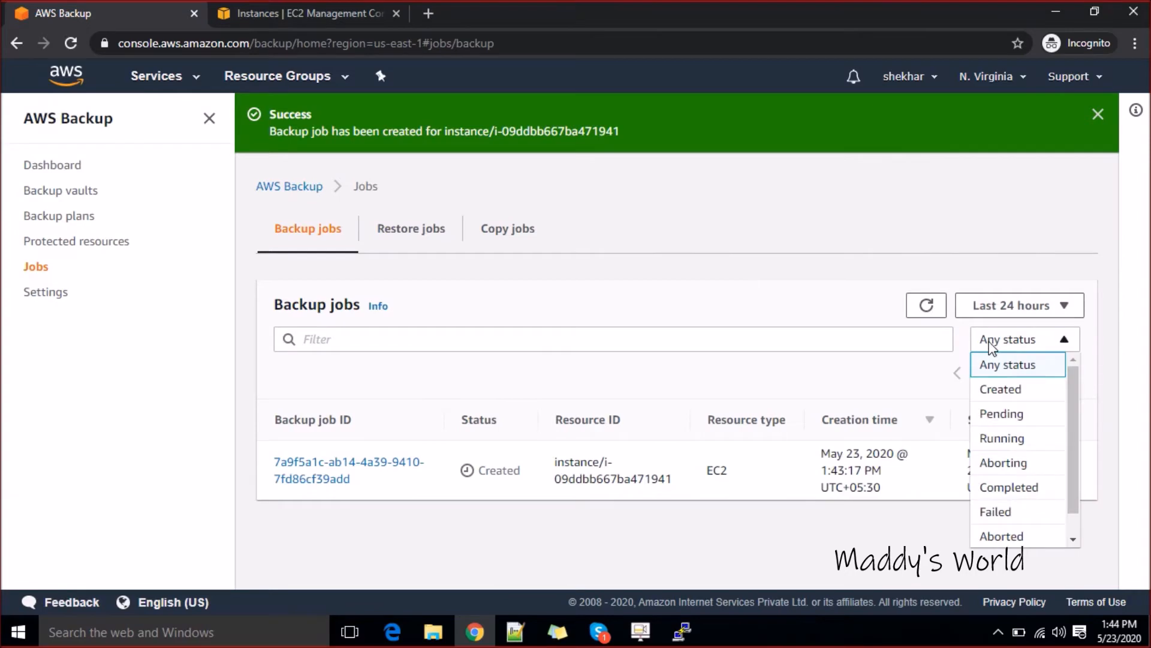
click(1014, 412)
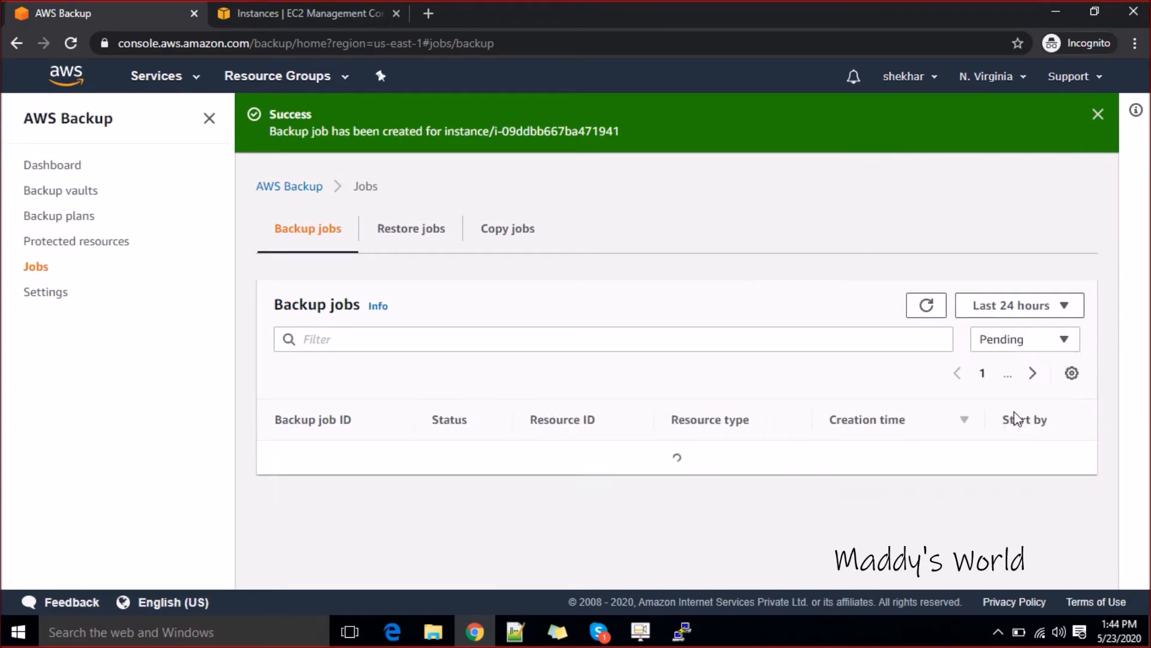
click(998, 338)
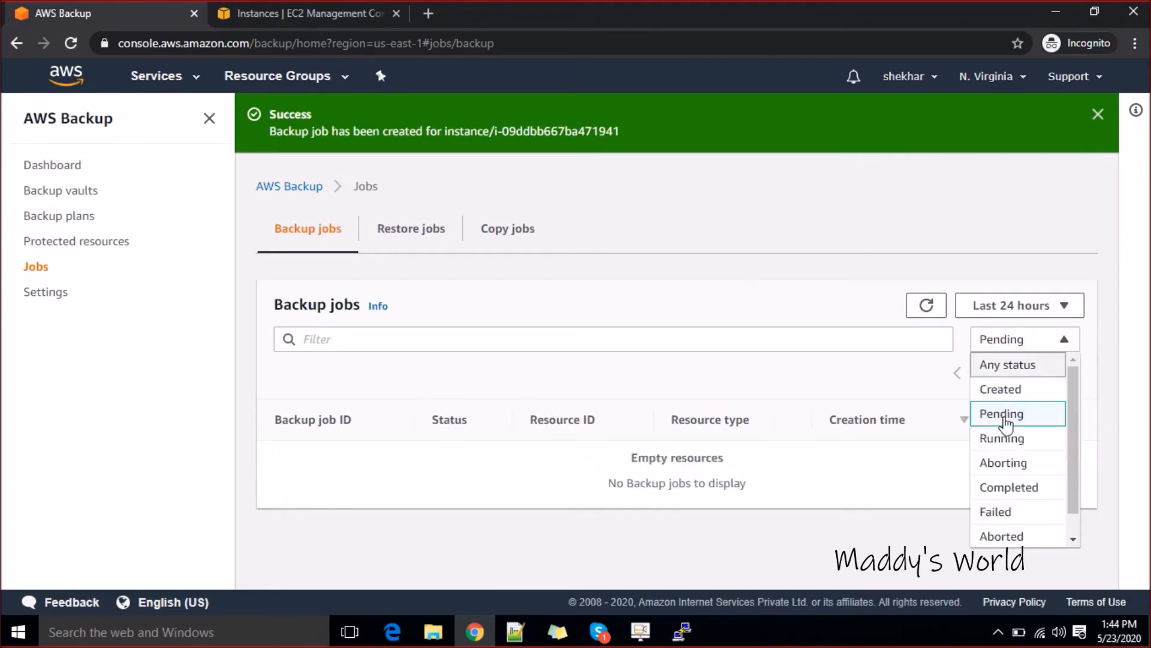
click(1006, 440)
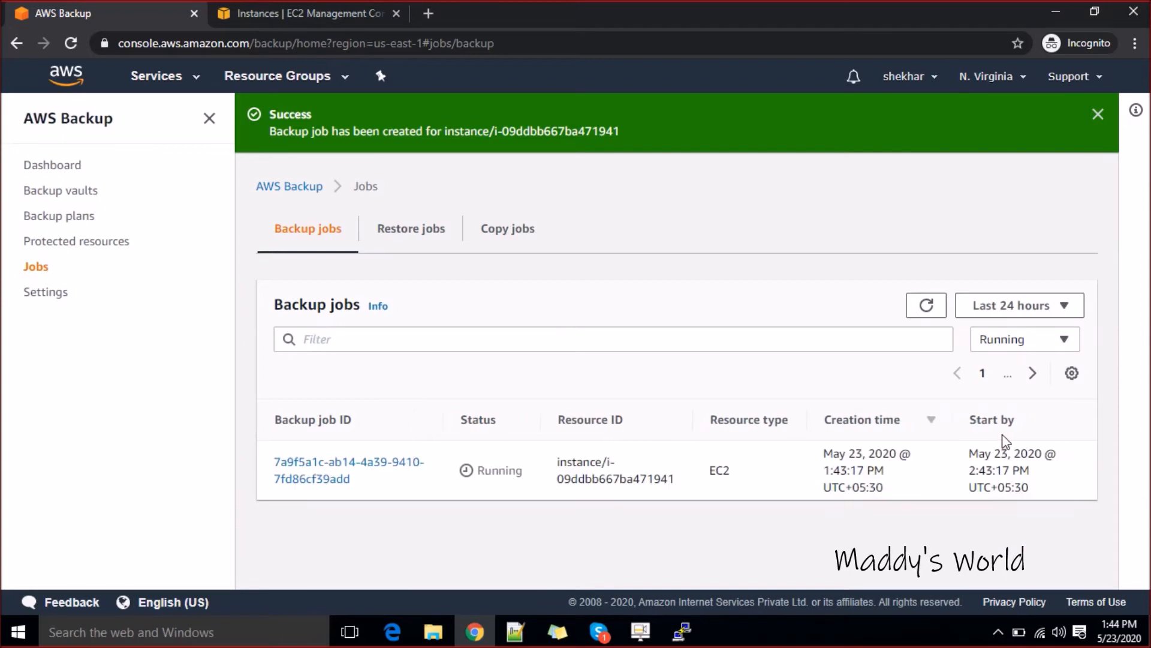
click(1006, 348)
click(1015, 466)
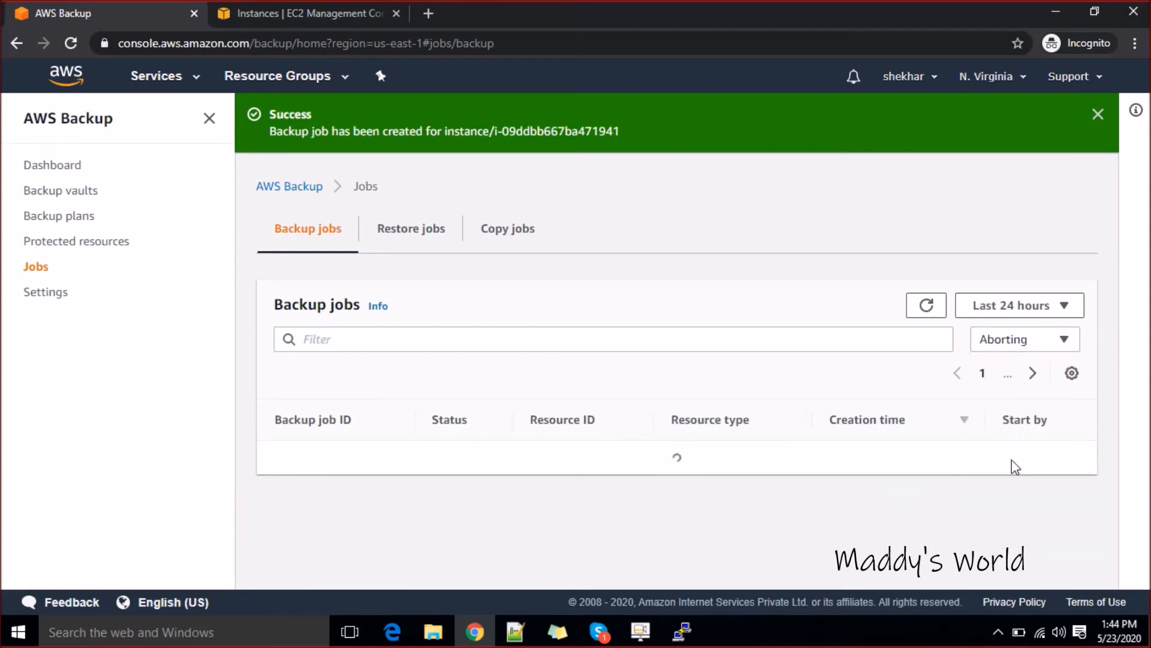
click(1000, 347)
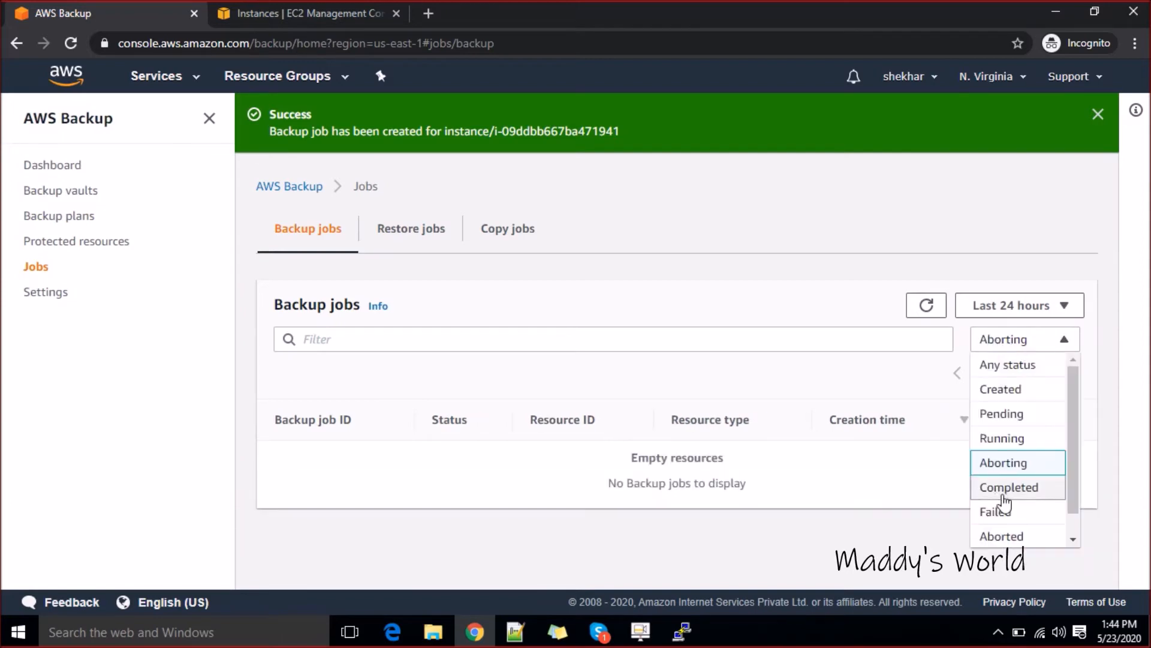
click(1004, 496)
- Show backup jobs of any status, and filter them by Created and finally by Running
click(999, 342)
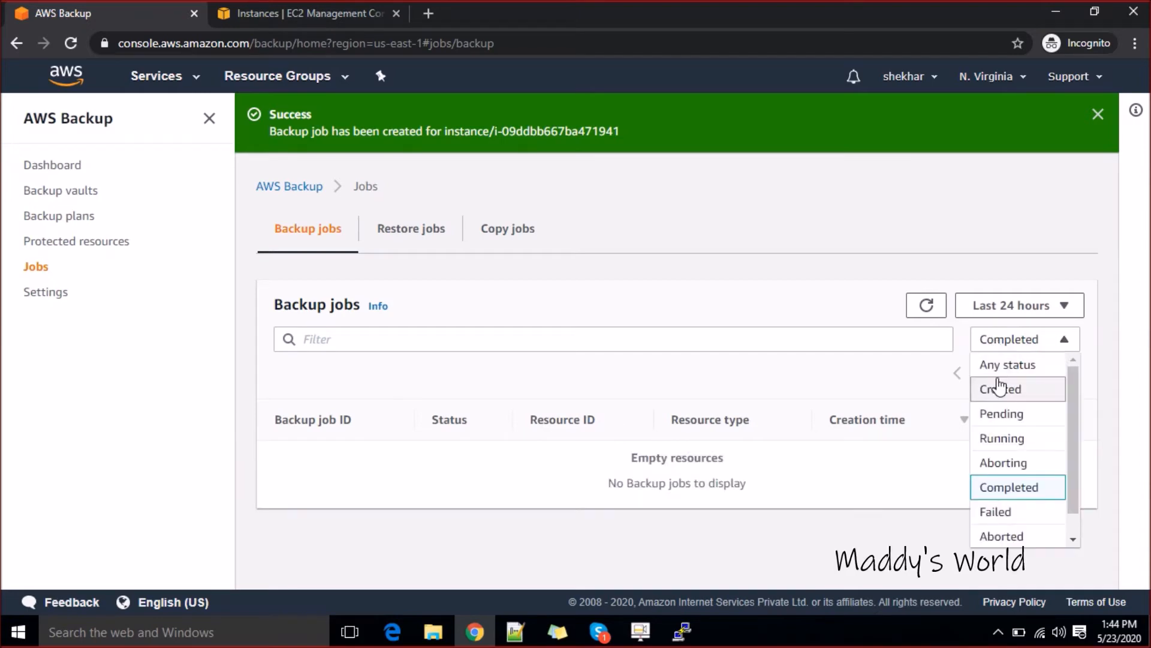
click(998, 367)
click(997, 345)
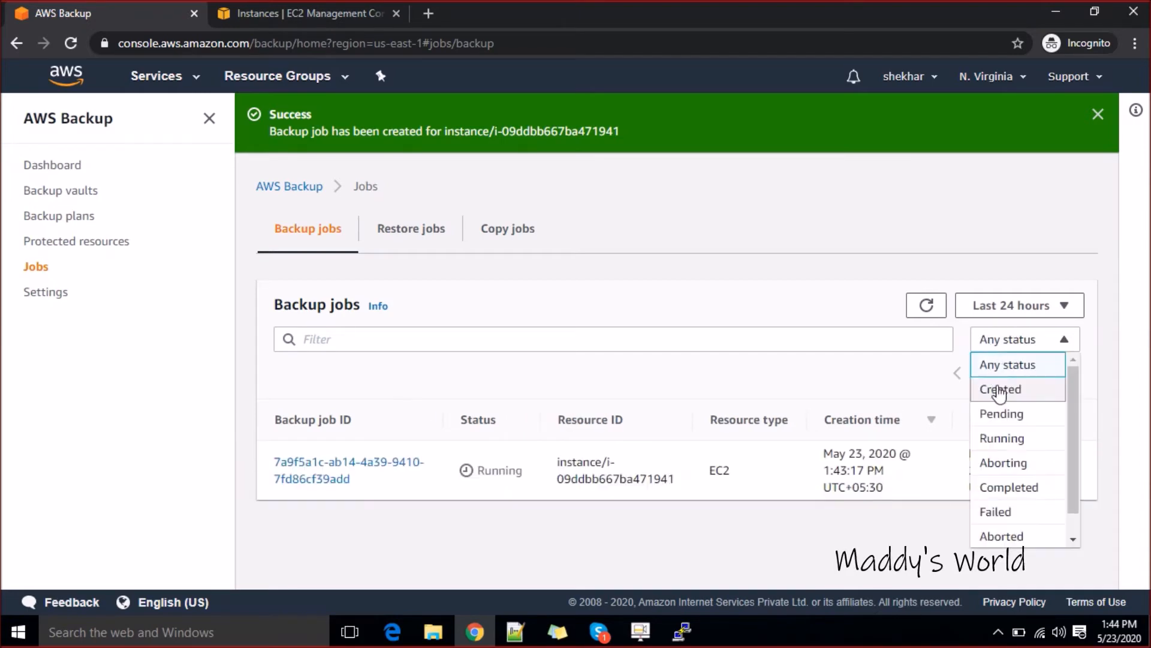
click(998, 391)
click(995, 348)
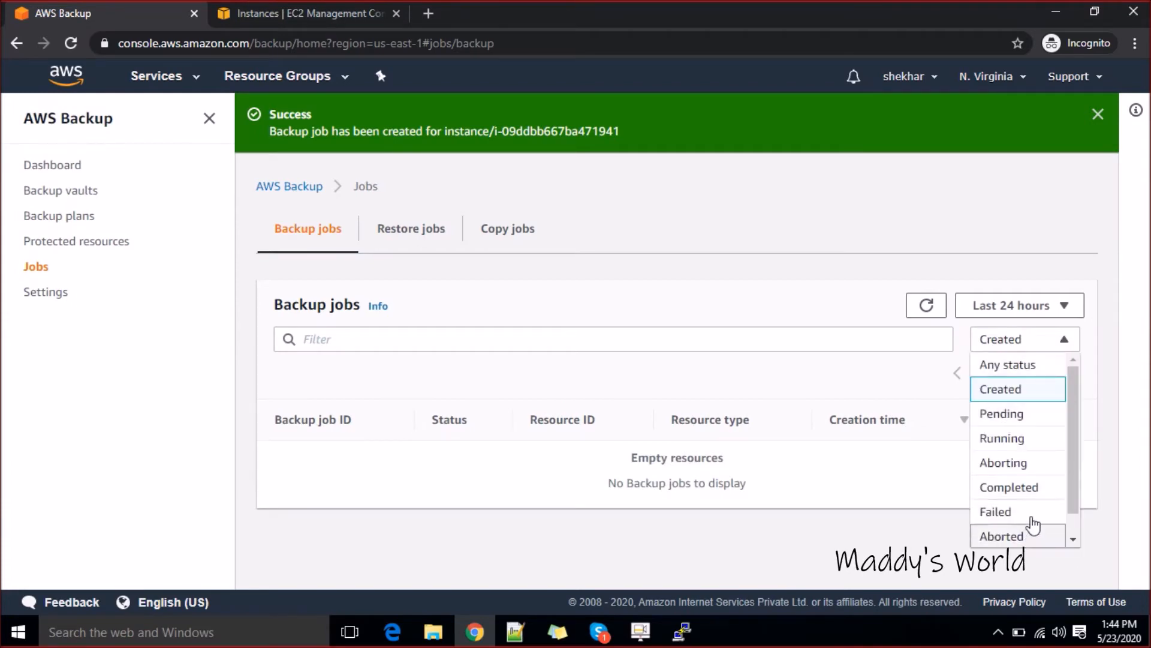
click(1013, 438)
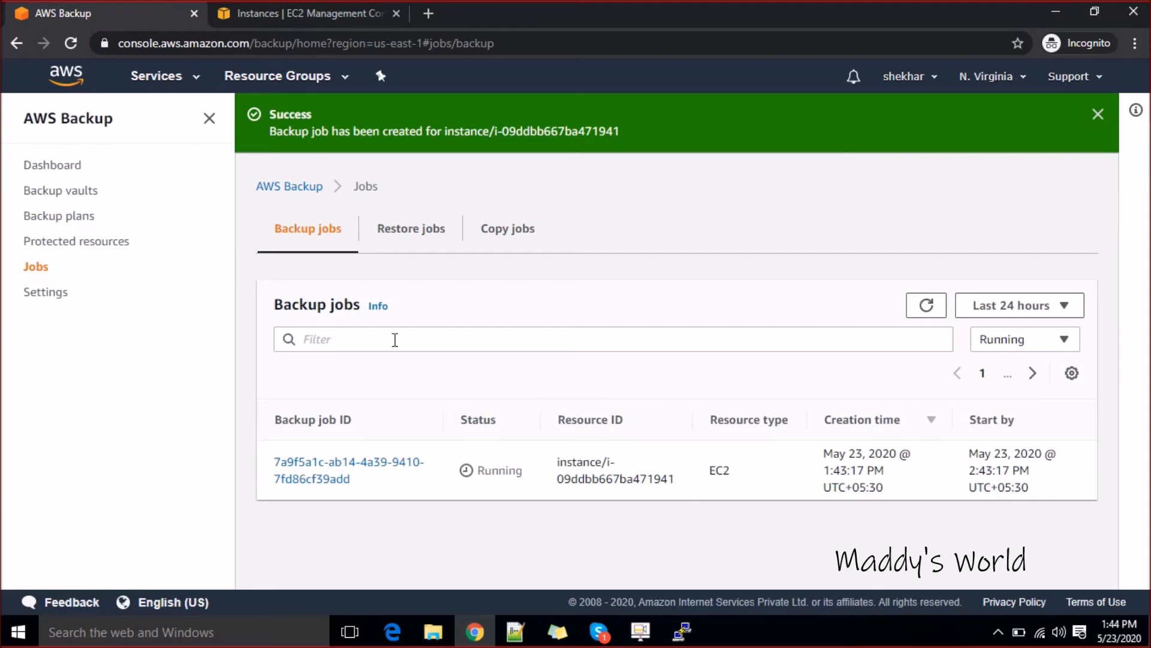
- Check the restore jobs list with its time range and status filter options, and return to the backup jobs
click(394, 240)
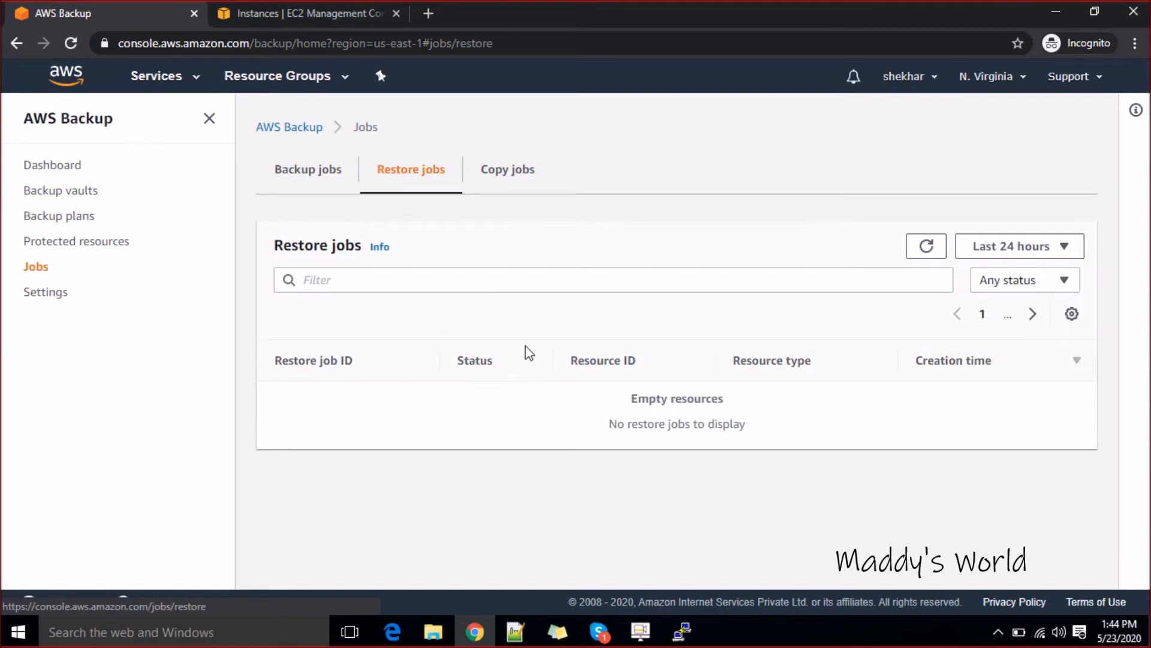
click(999, 286)
click(996, 253)
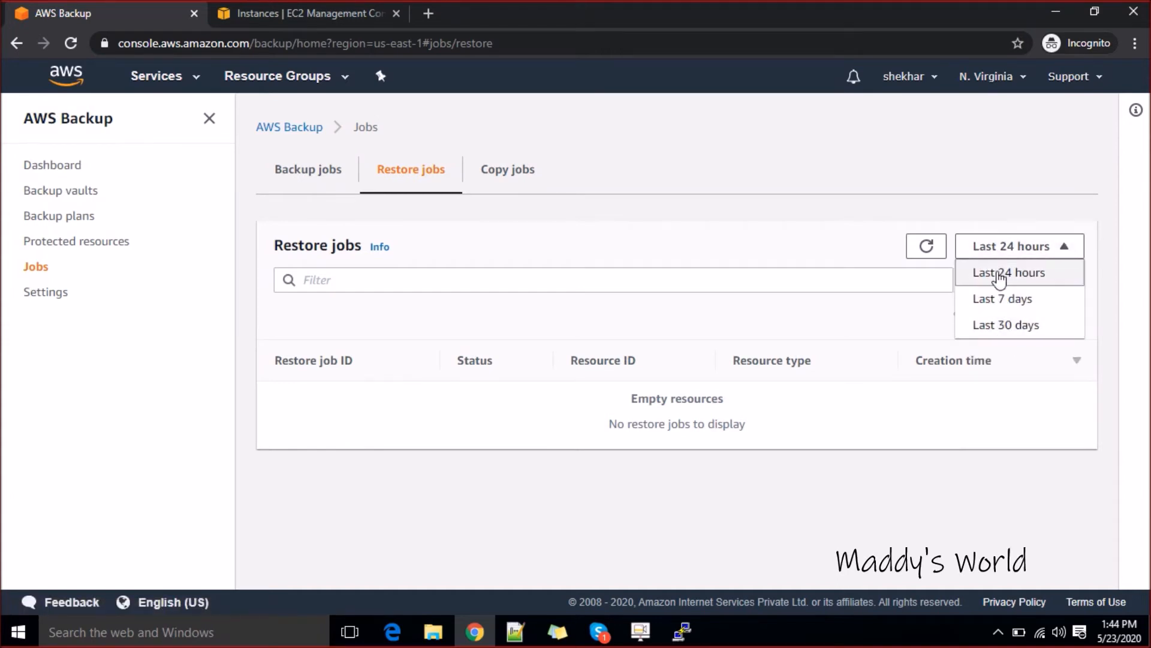
click(989, 155)
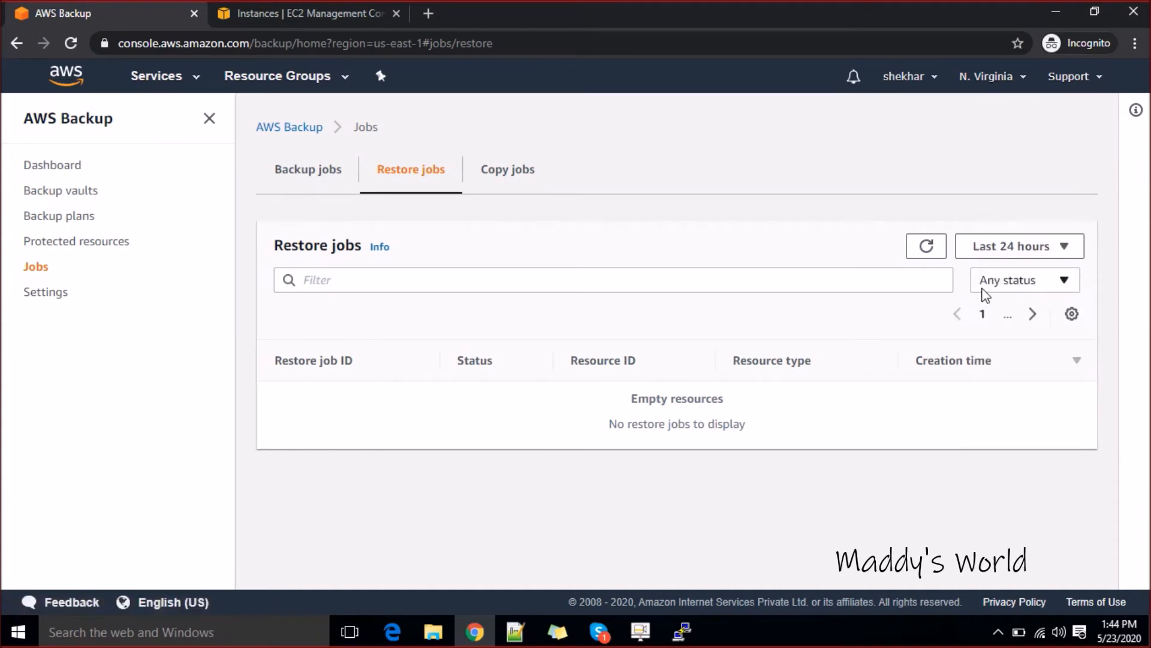
click(984, 289)
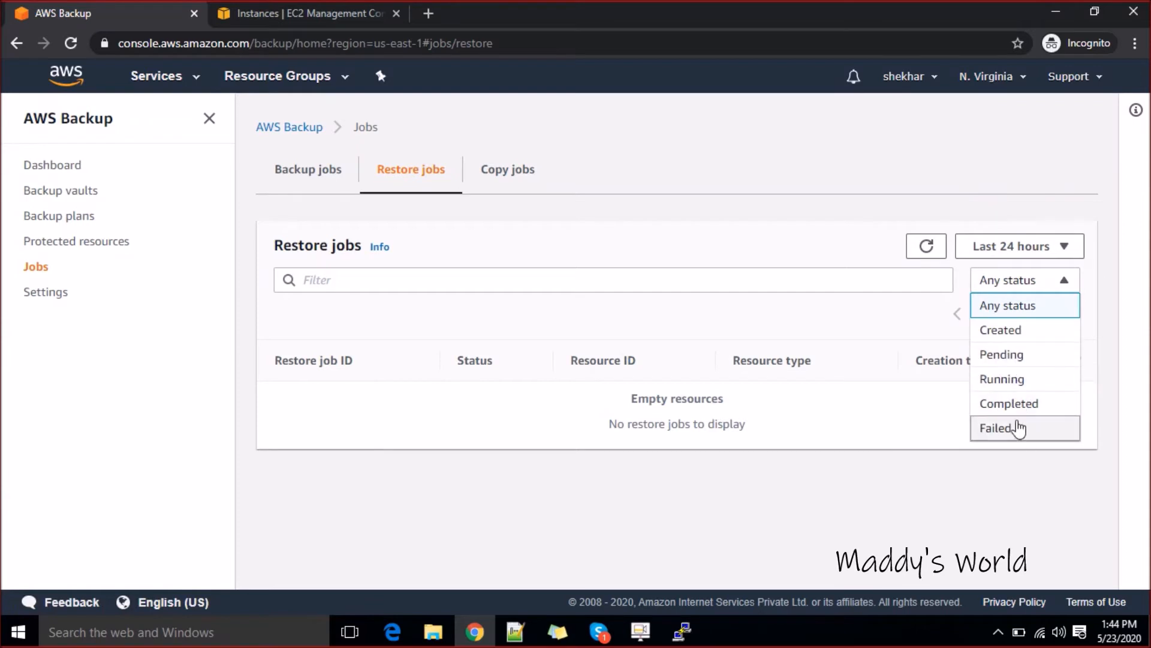
click(897, 329)
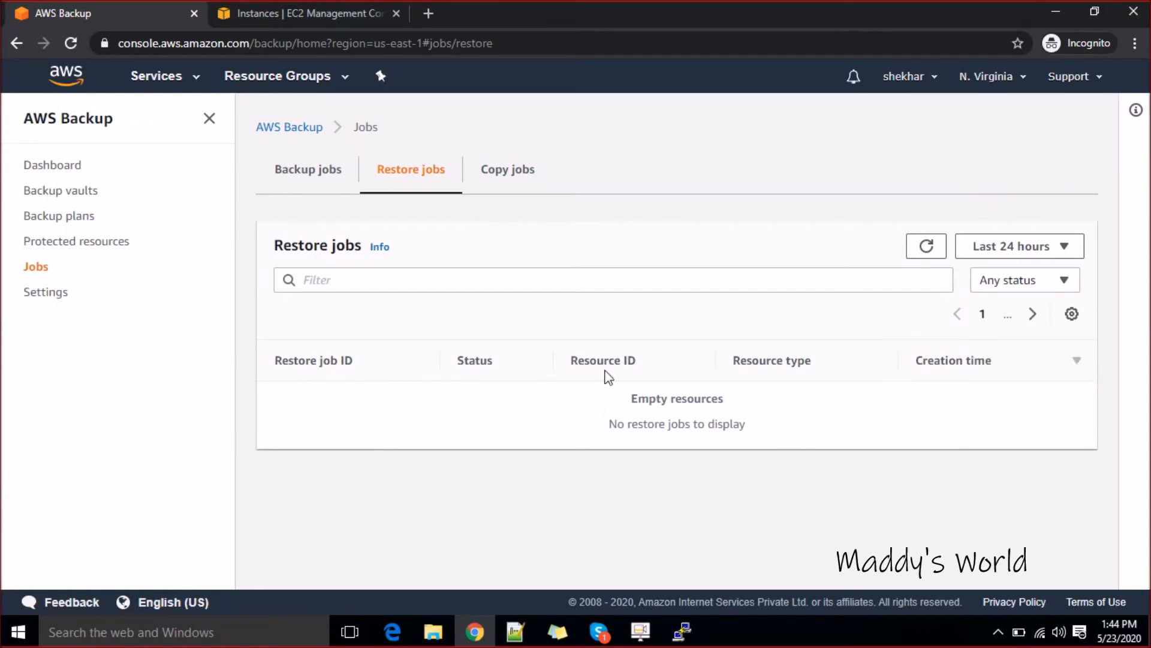
click(314, 193)
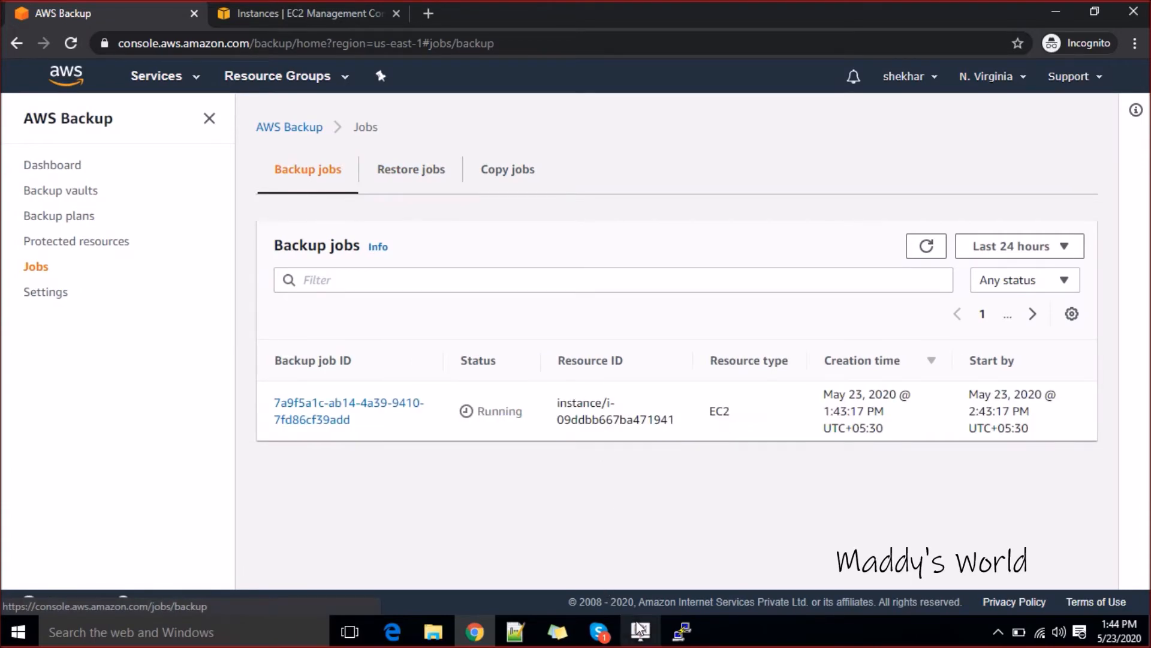
click(643, 616)
click(849, 496)
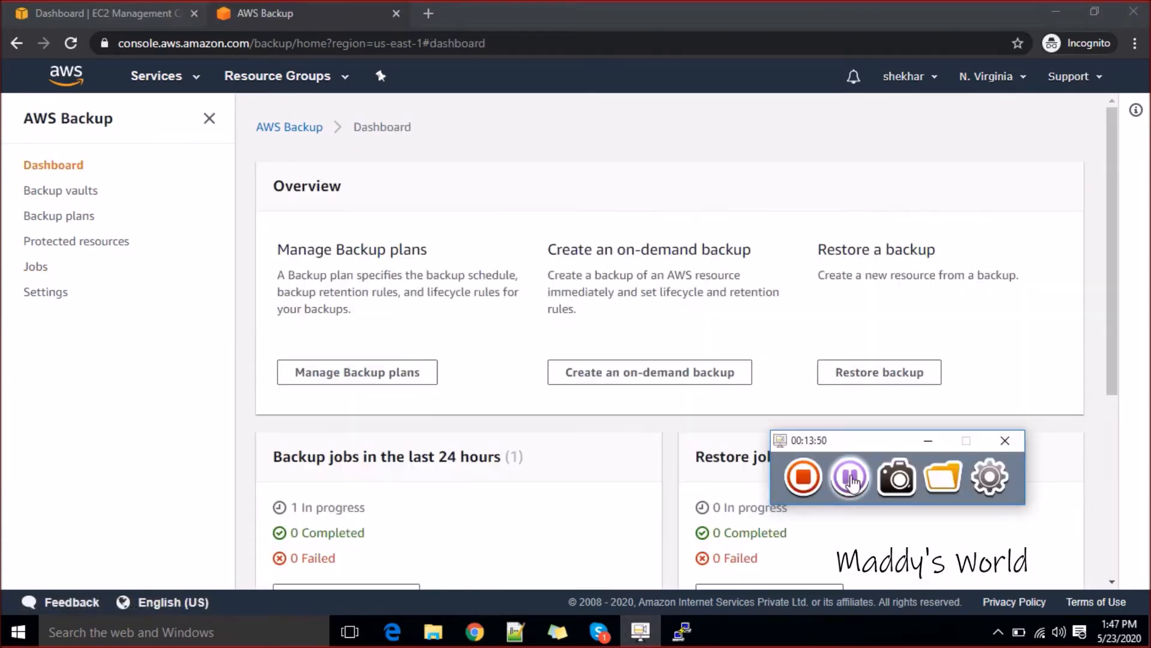
click(930, 443)
click(893, 498)
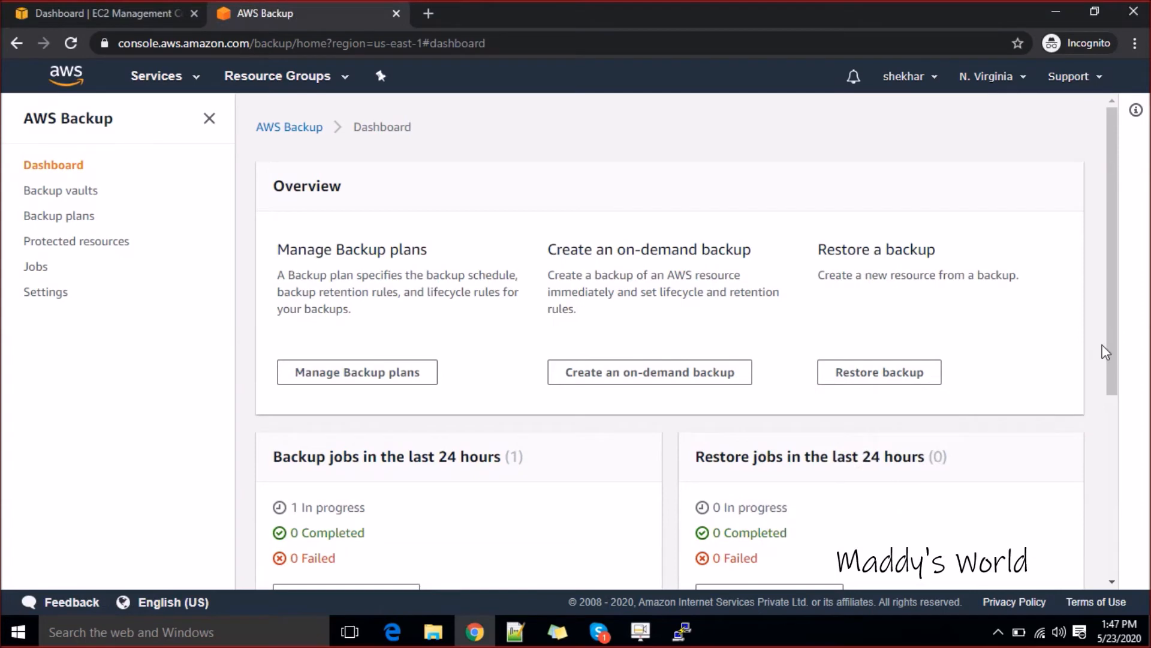
- Look over the AWS Backup dashboard, switch to the EC2 console and open the list of EBS volumes
drag(1118, 384, 1080, 152)
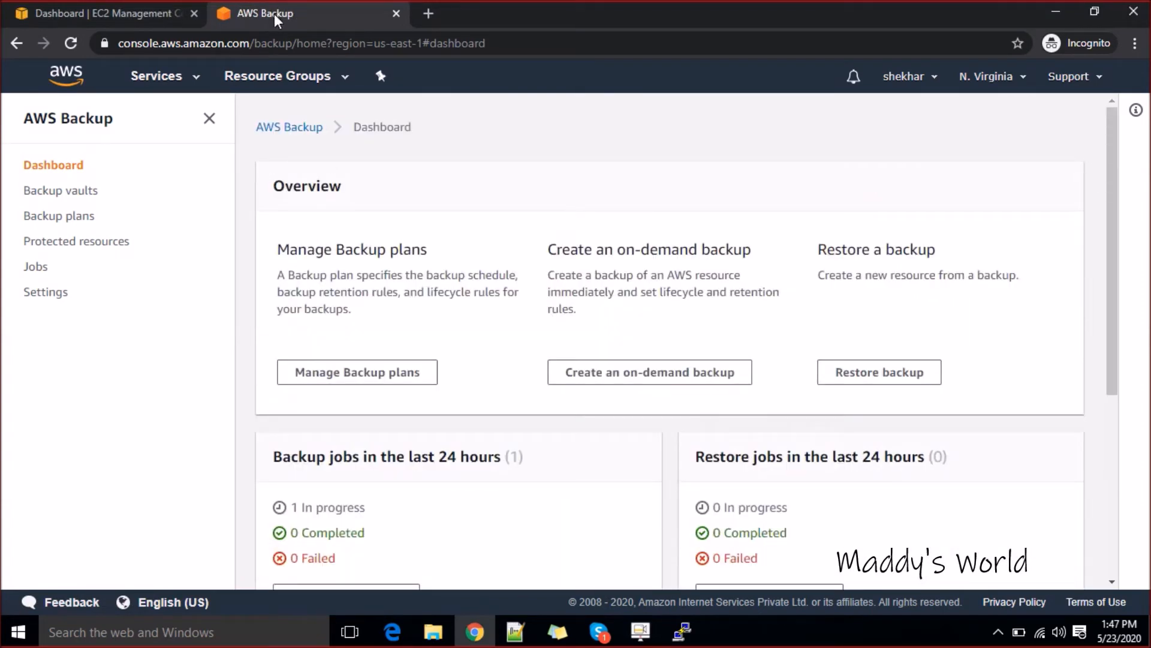
click(134, 18)
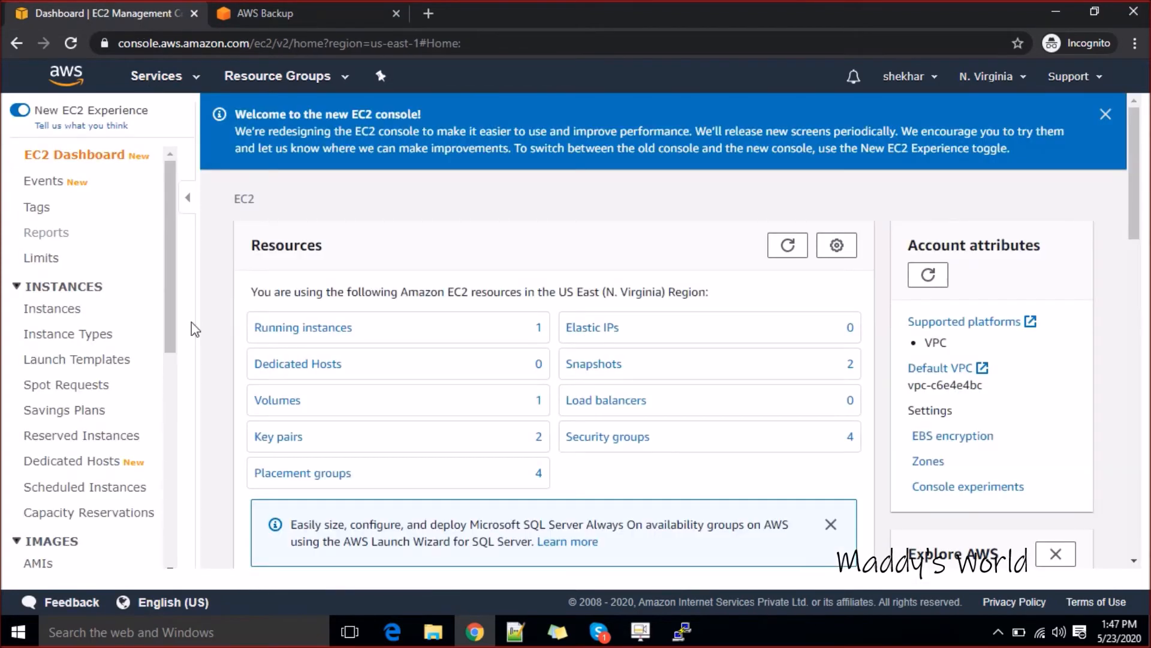
drag(170, 314, 167, 369)
click(63, 510)
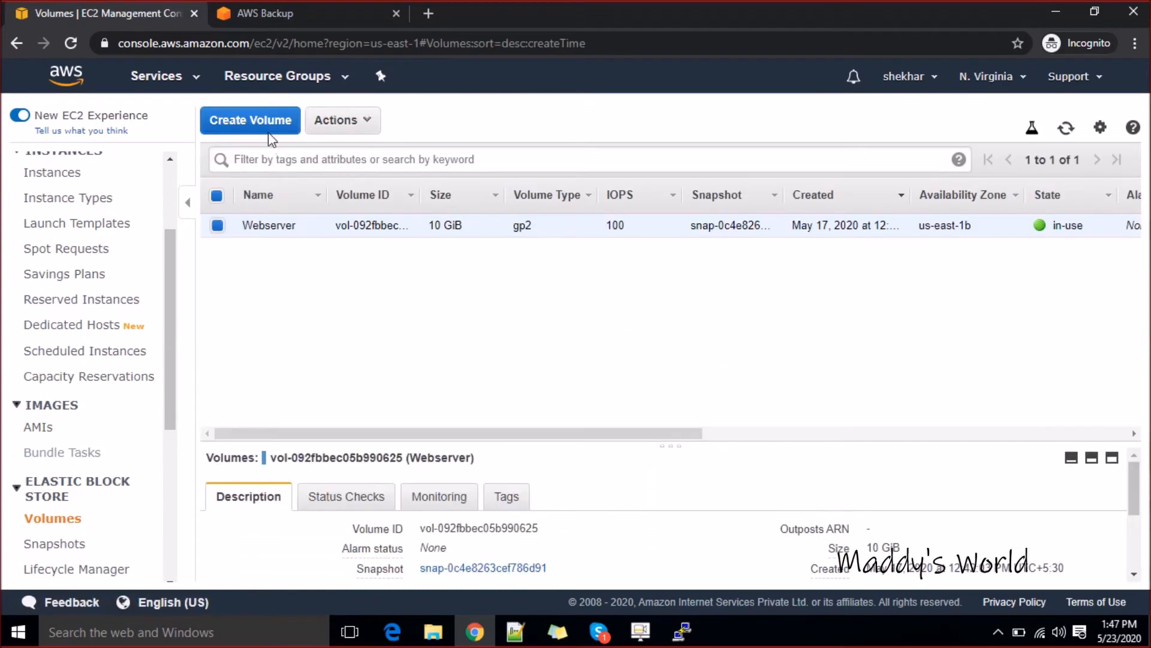
- Start creating an EBS volume of type General Purpose SSD (gp2) with a size of 10 GiB
click(262, 123)
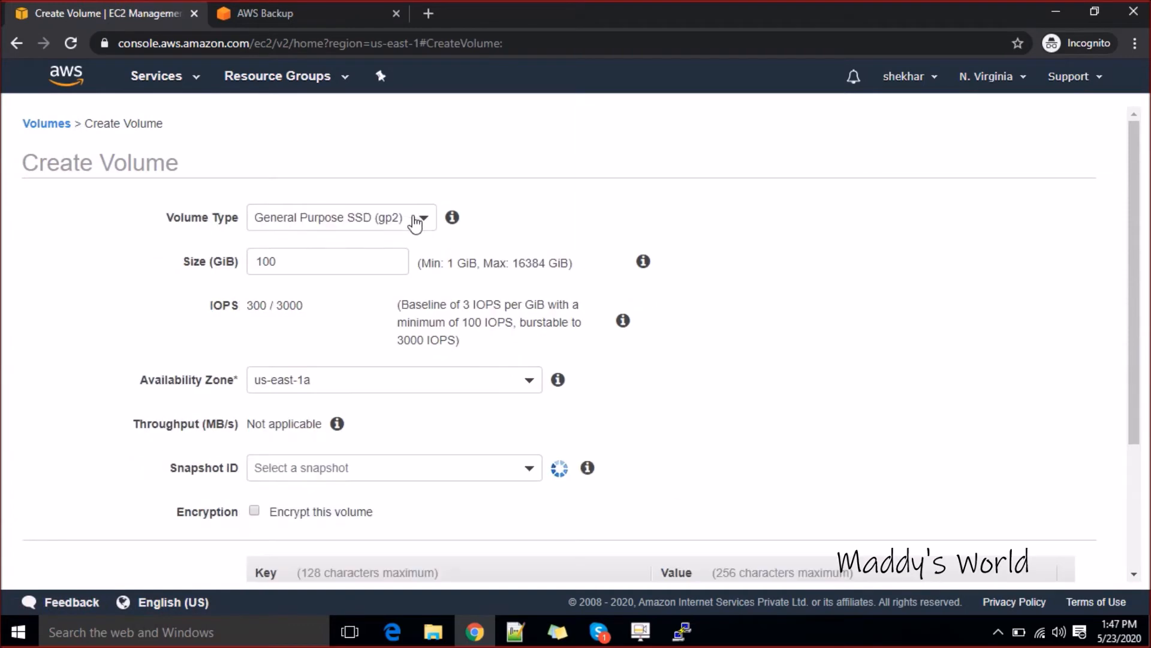
drag(286, 261, 255, 262)
click(424, 218)
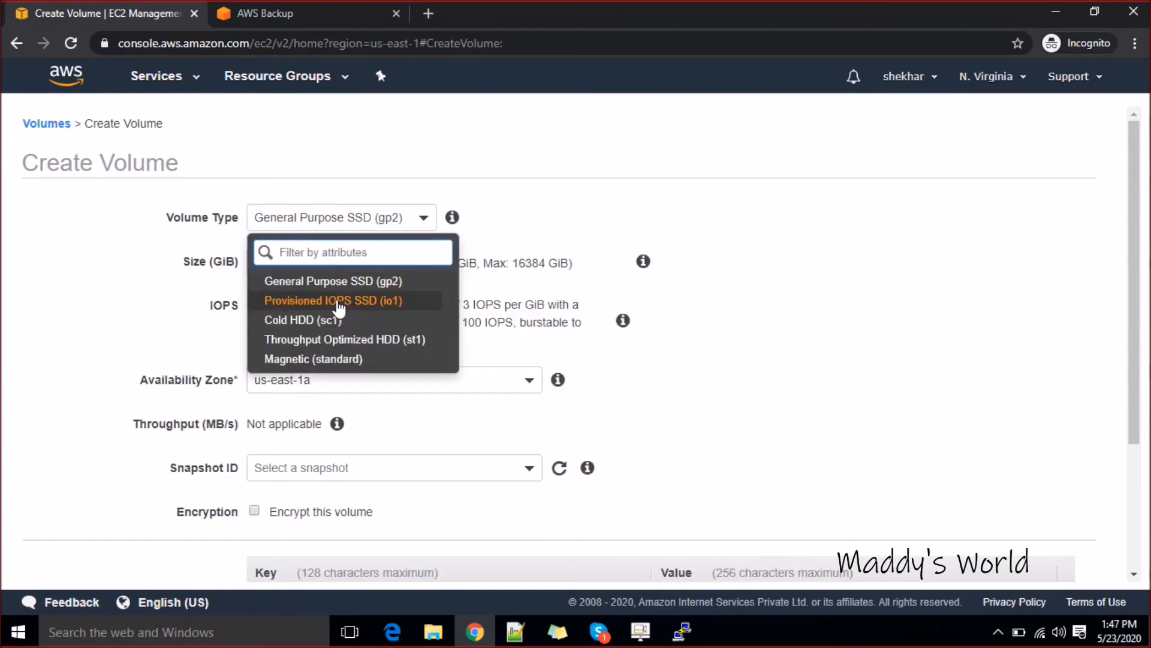
click(340, 301)
double_click(306, 262)
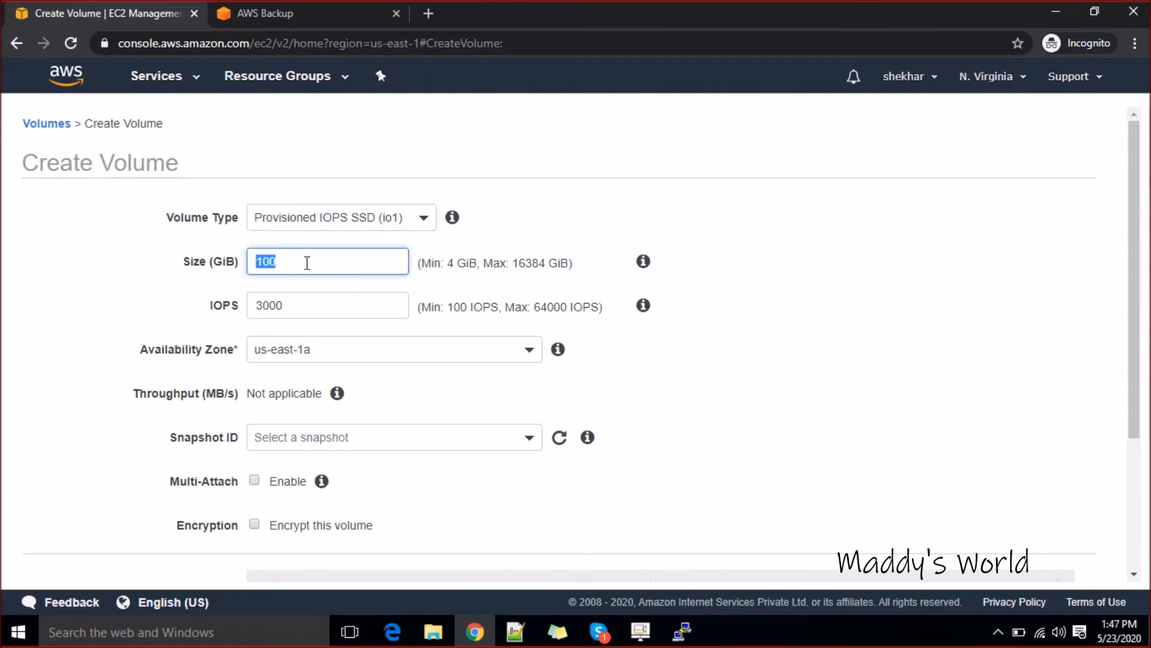
click(329, 222)
click(320, 280)
double_click(316, 262)
text(1)
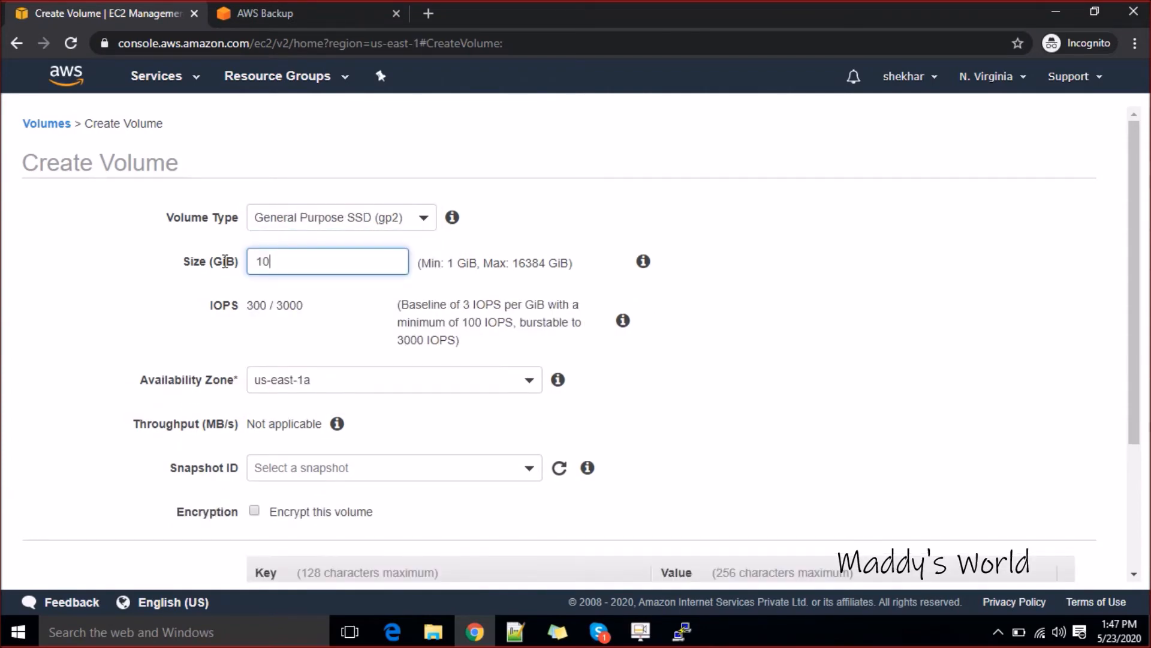
click(300, 336)
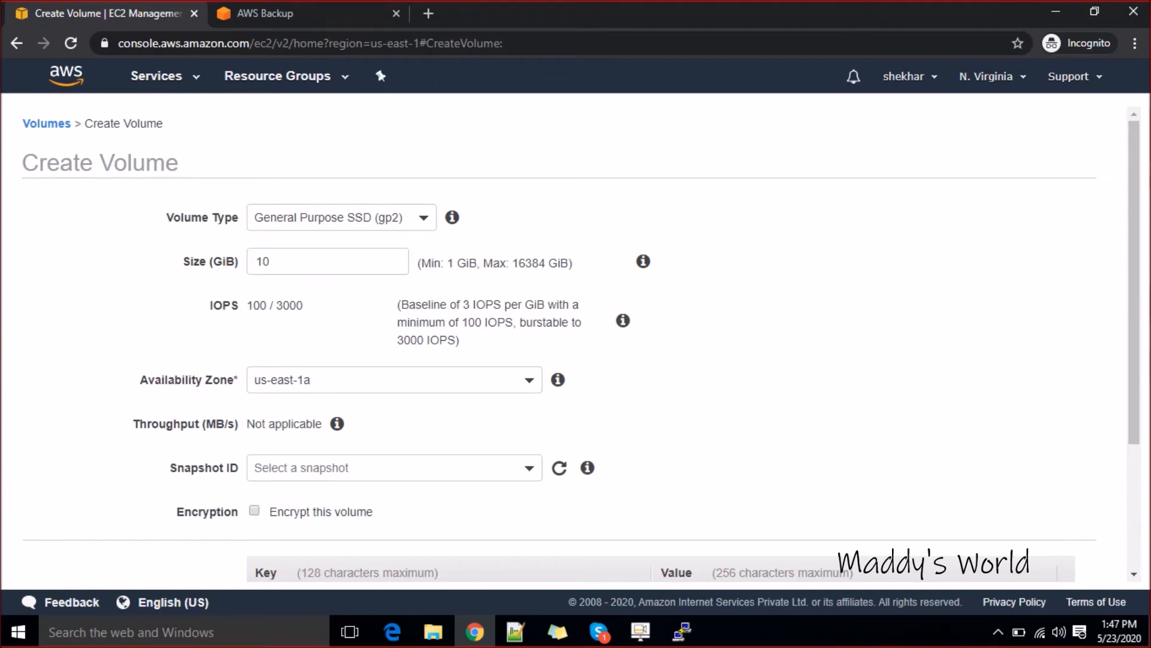
- Look up the availability zone of the running Webserver instance in the EC2 instance details
scroll(1142, 358, down, 2)
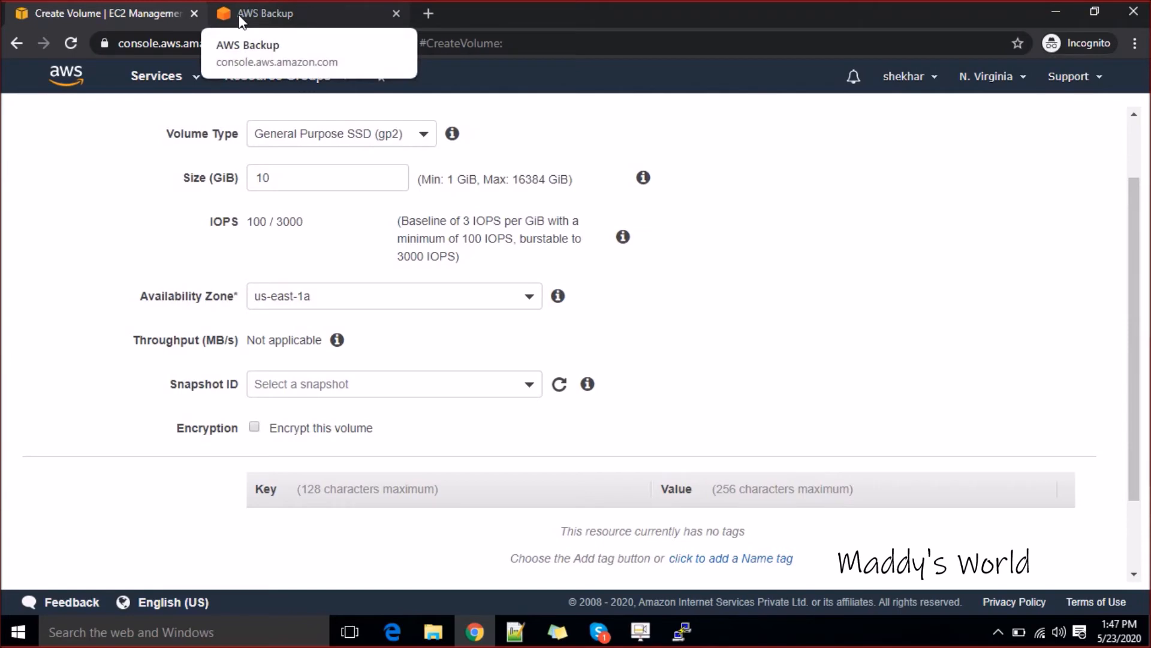
click(279, 12)
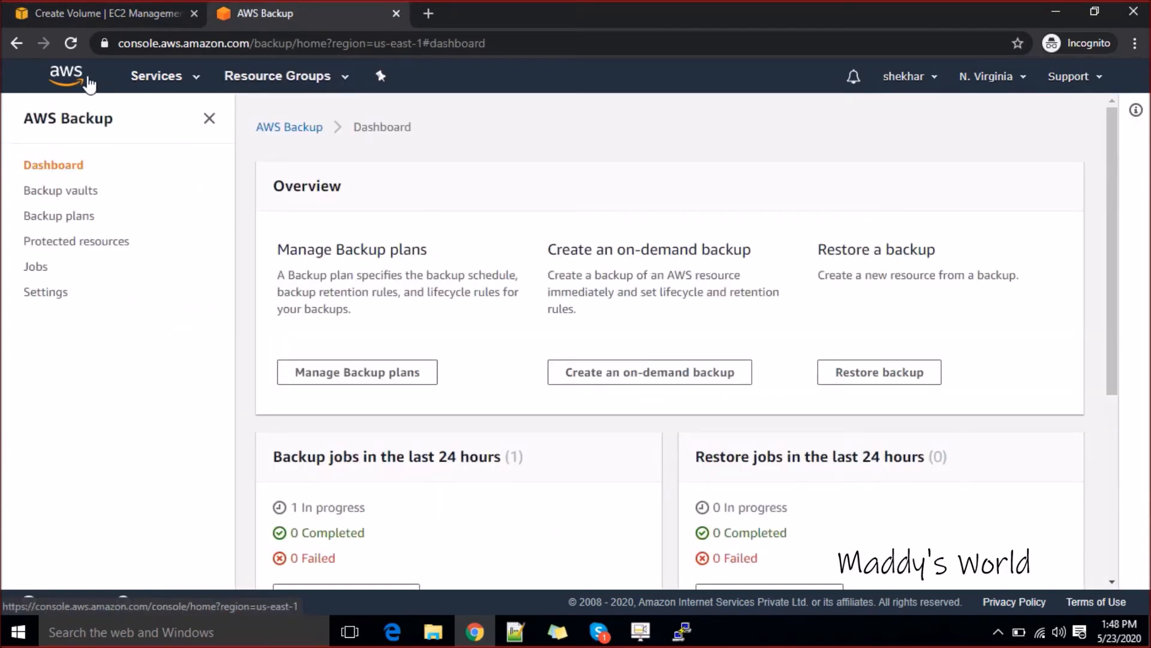
click(150, 80)
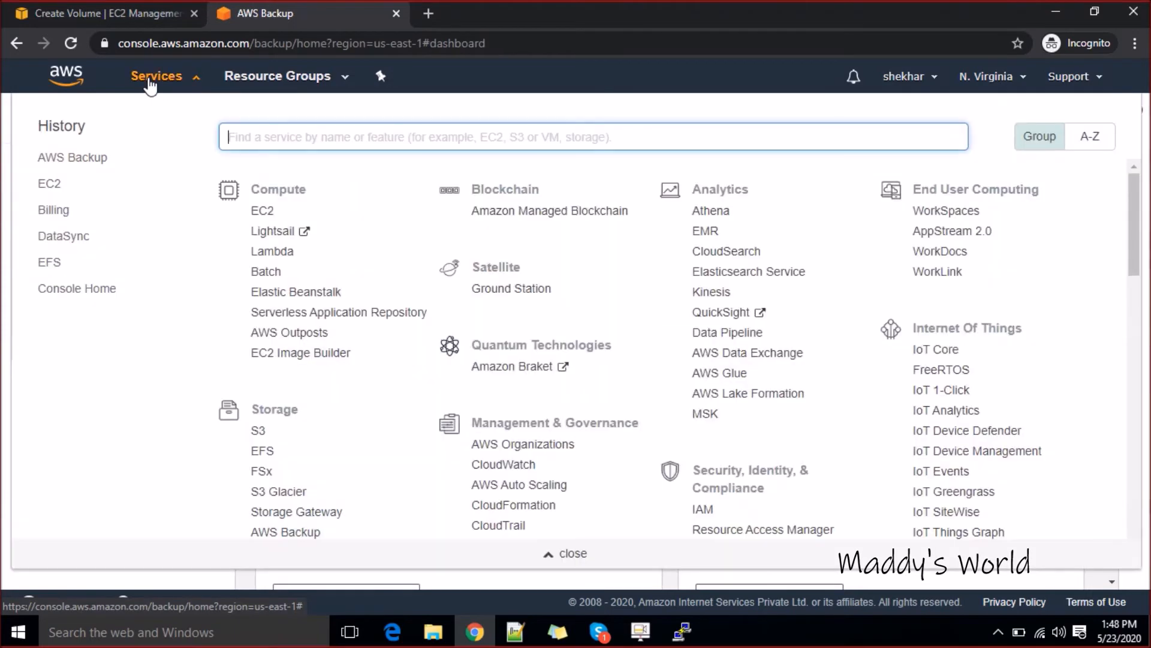
click(262, 211)
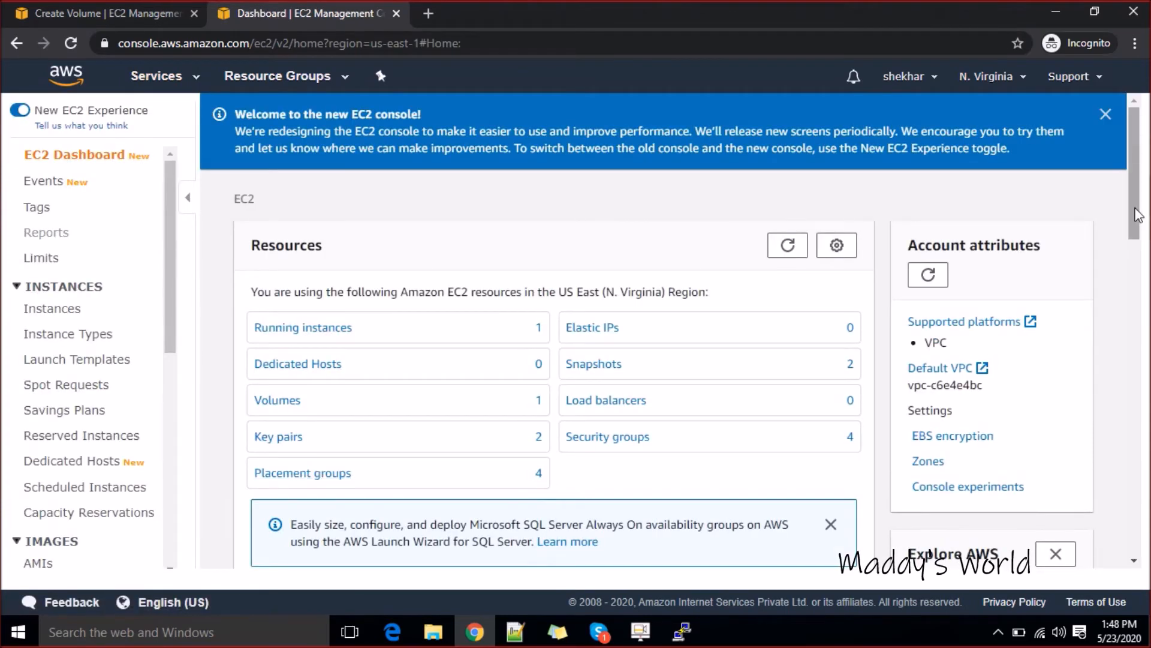
click(322, 332)
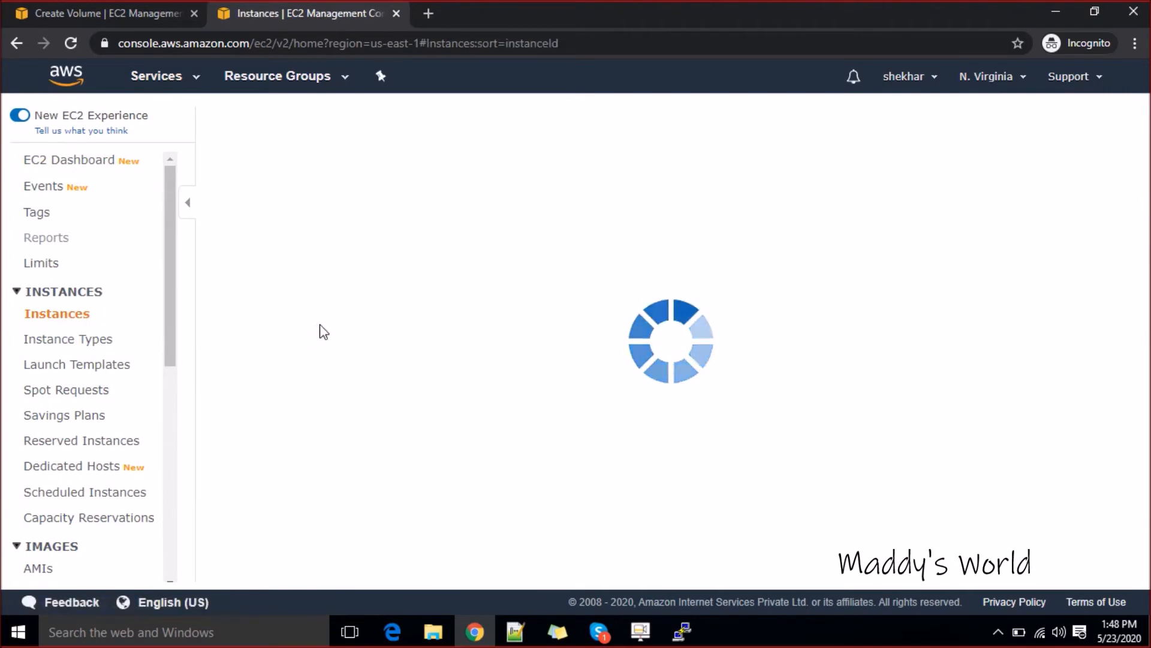
drag(539, 433, 969, 493)
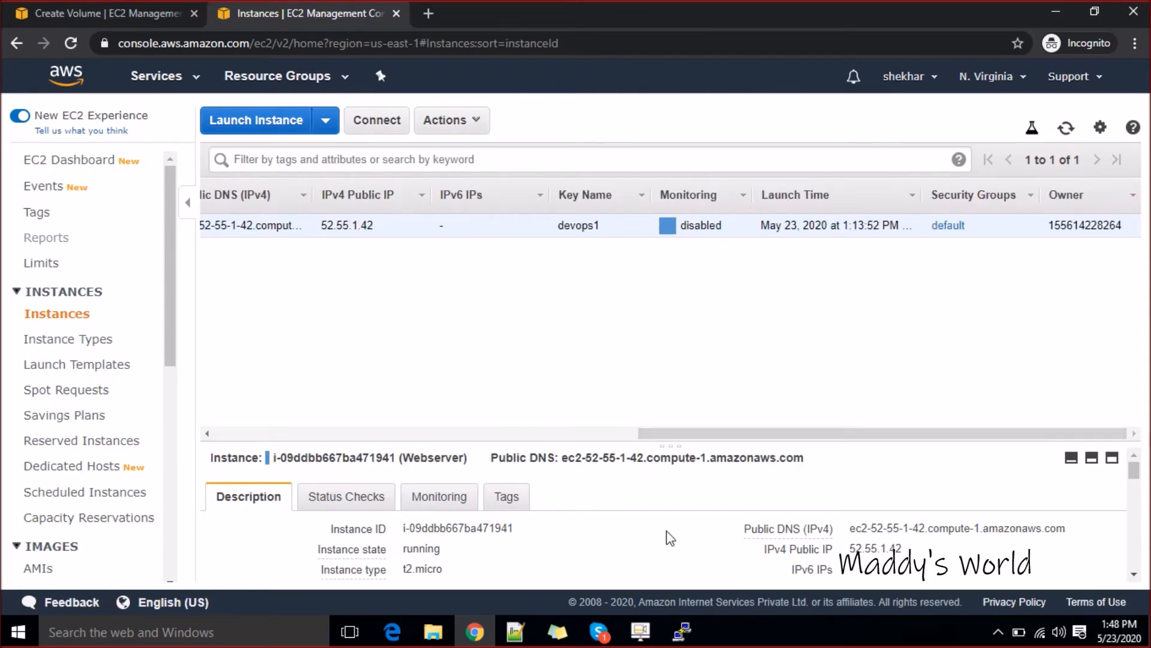
drag(1134, 468, 1137, 489)
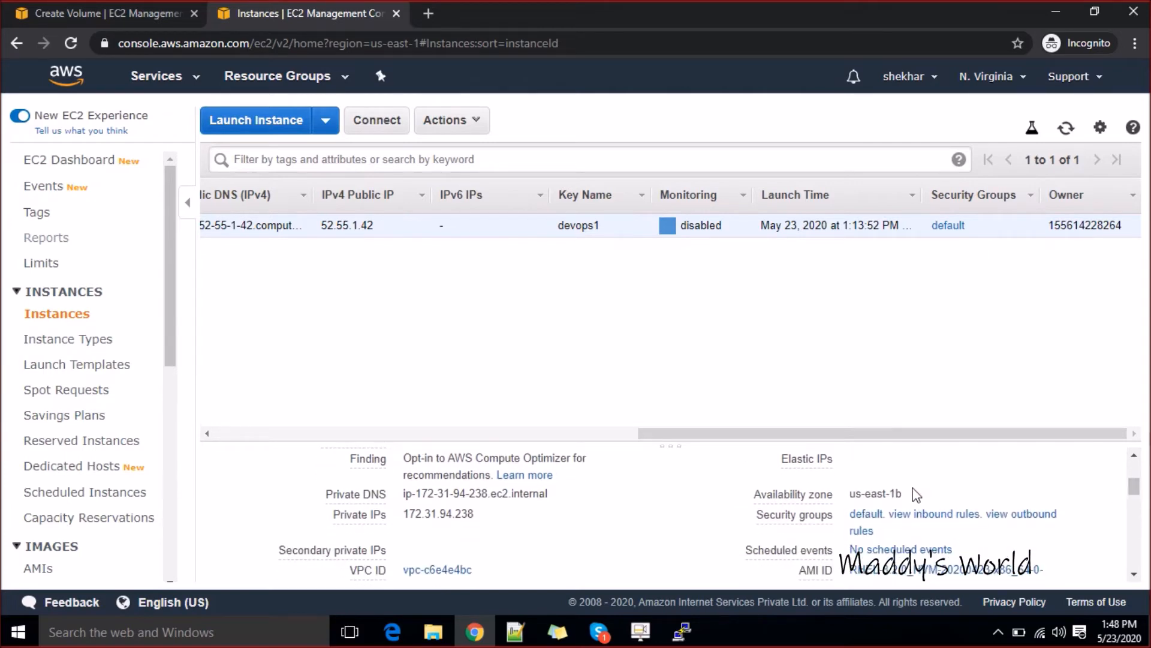
drag(870, 492, 912, 483)
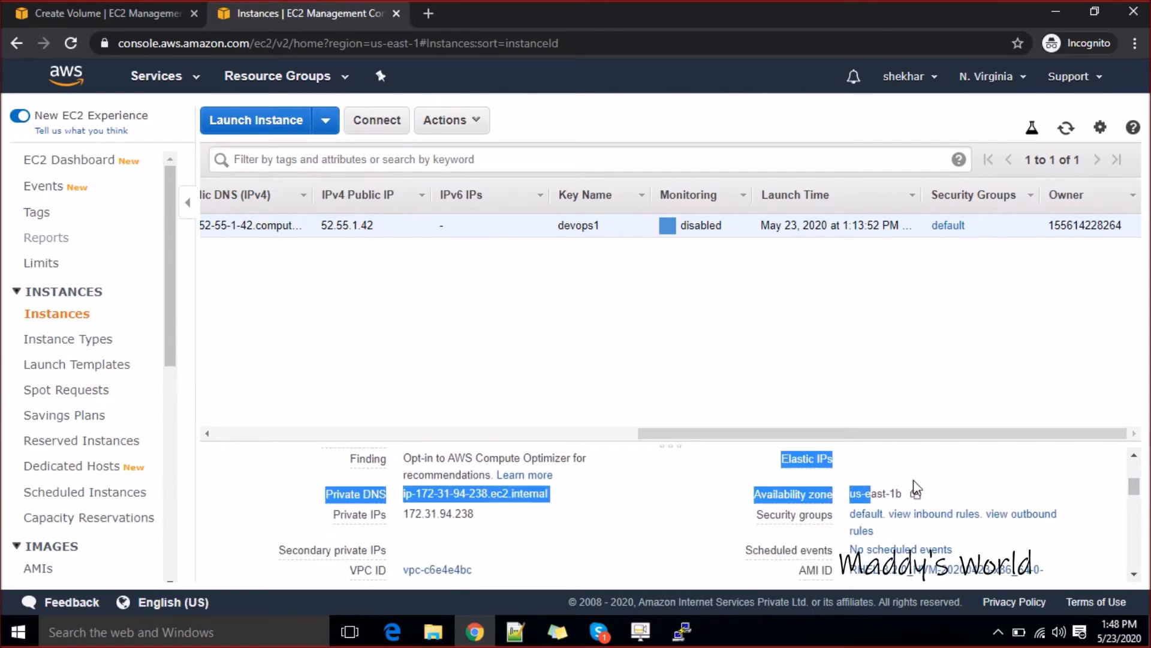
- Return to the volume creation form and set the availability zone to us-east-1b
click(137, 9)
click(399, 310)
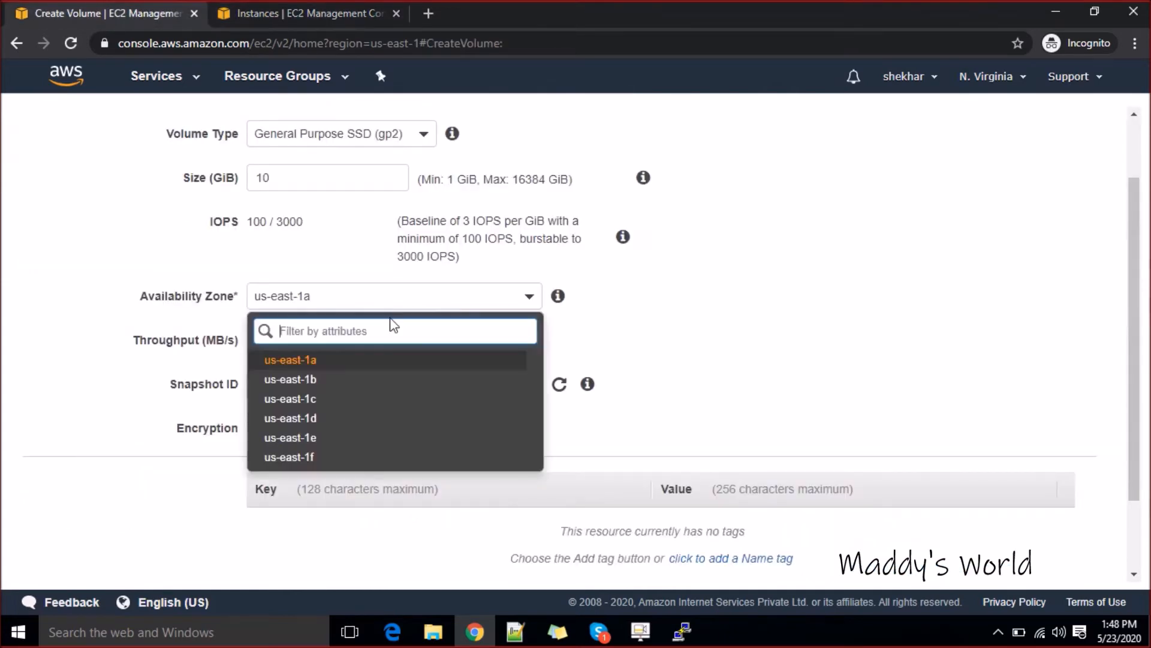
click(369, 379)
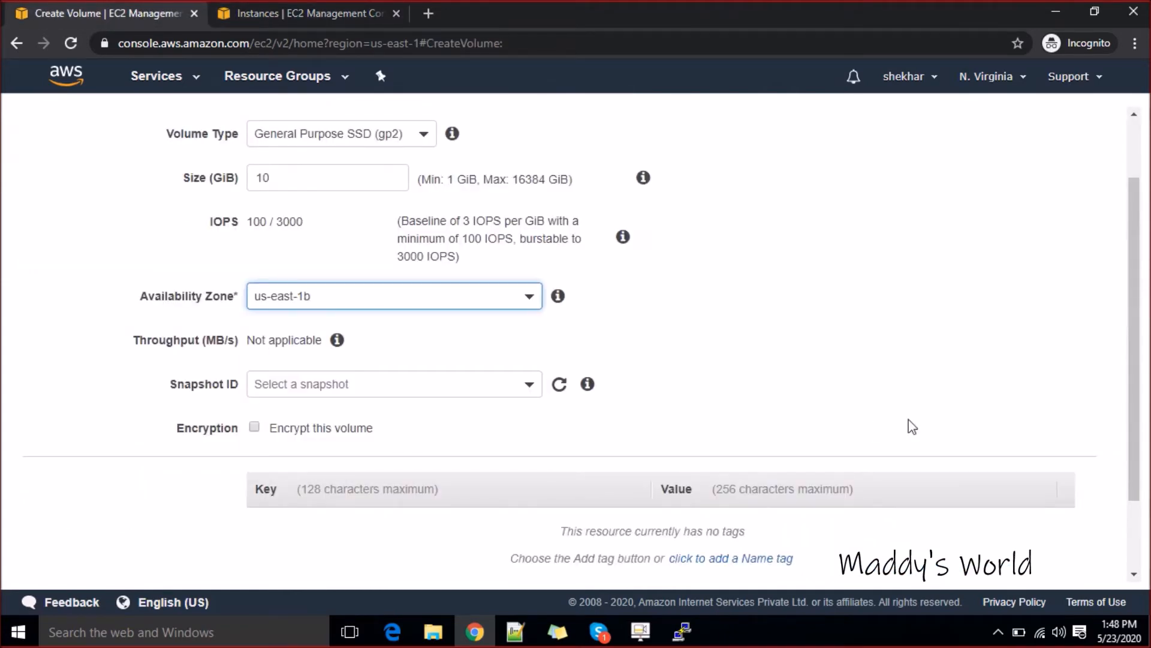
- Add a tag to the new volume with the key Name and the value app
drag(1149, 441, 1148, 555)
click(987, 489)
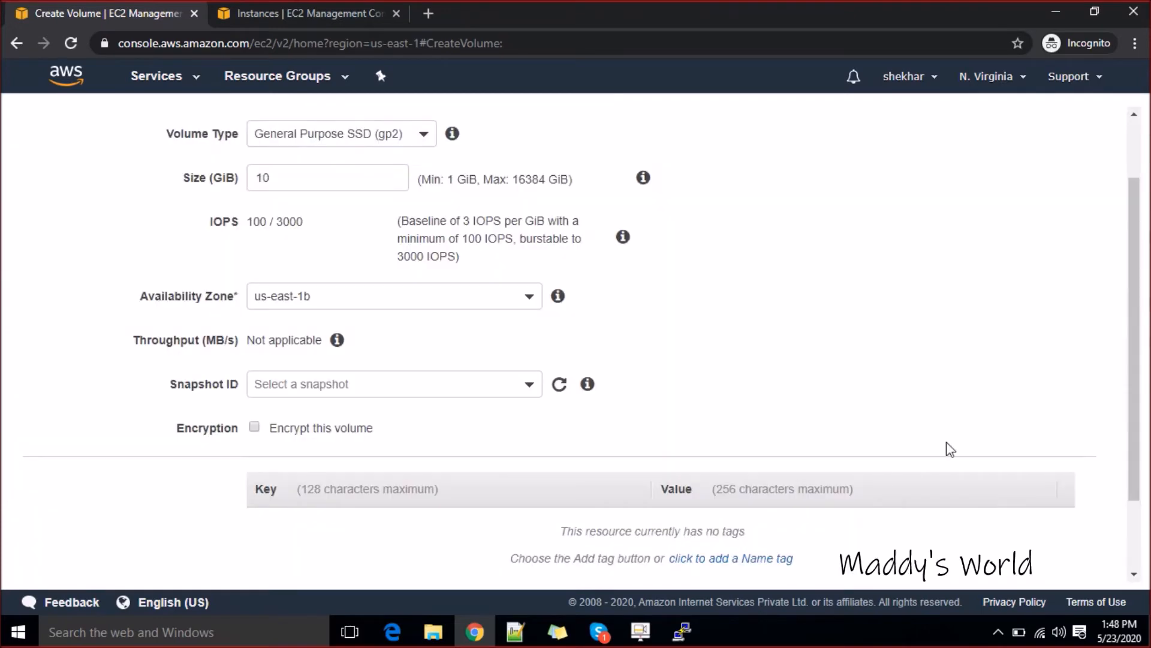
drag(1145, 429, 1147, 501)
click(278, 499)
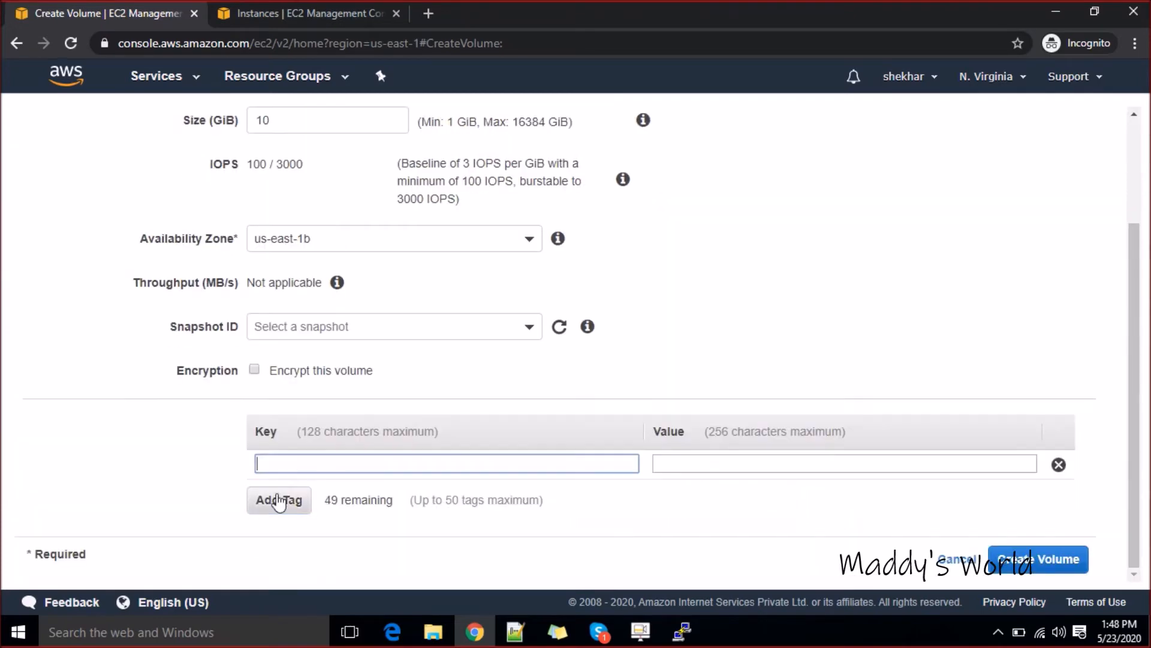
text(Nam,e)
key(BackSpace)
key(BackSpace)
text(e)
key(Tab)
text(a)
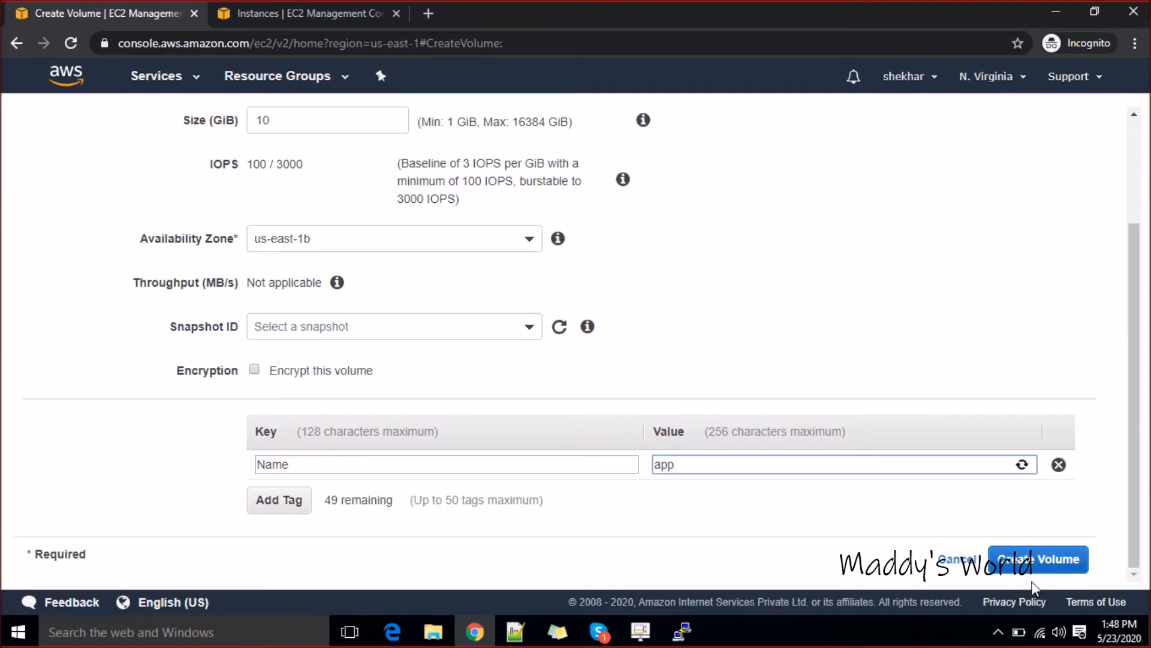
- Create the volume and refresh the list of EBS volumes
click(1034, 555)
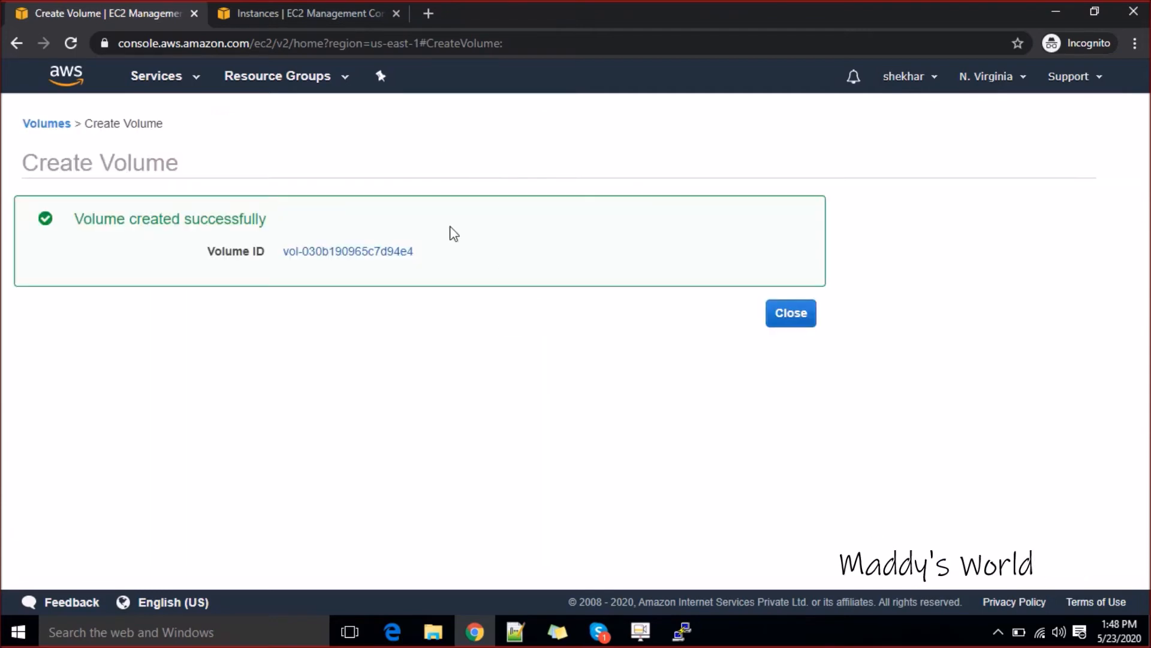
click(803, 316)
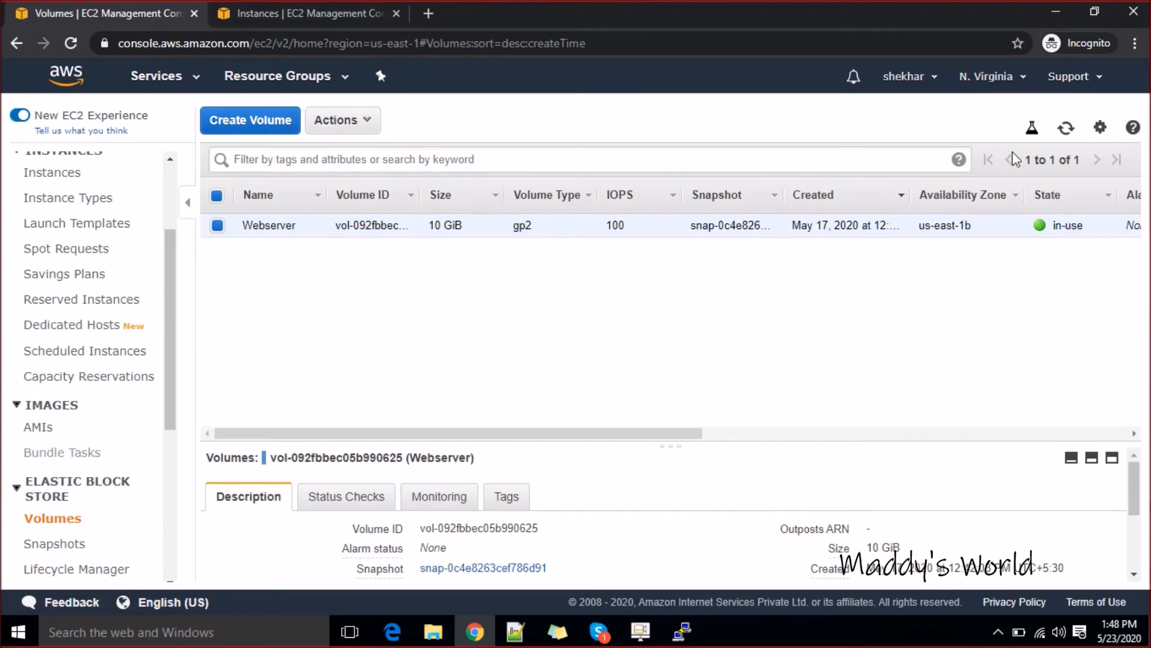
click(1066, 129)
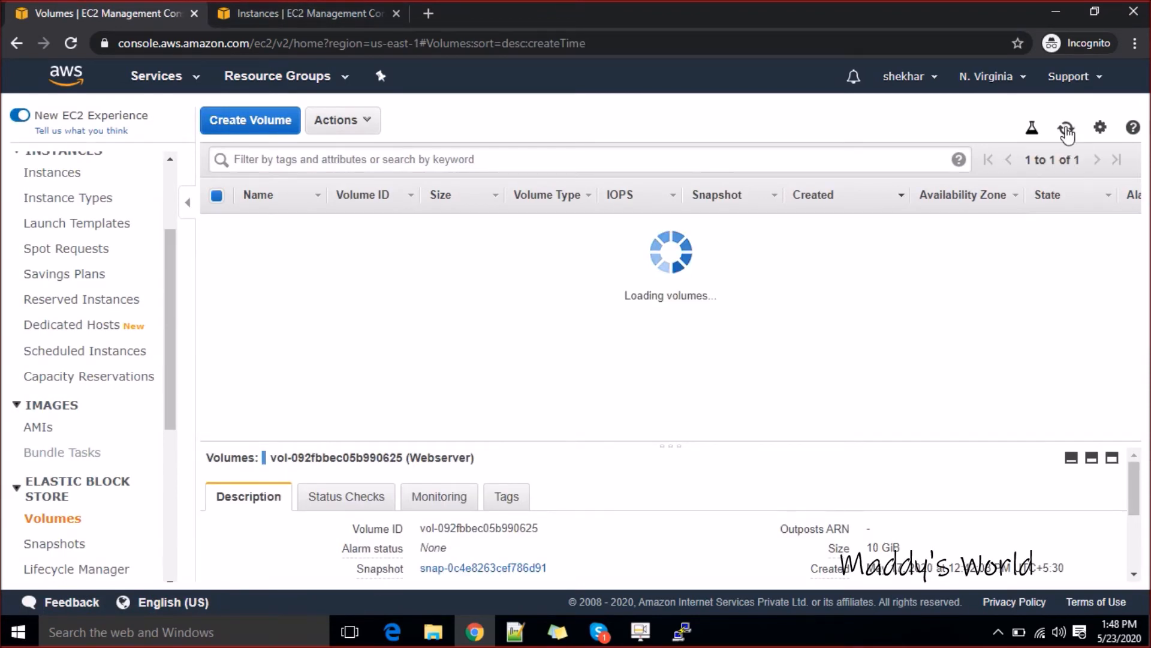
- Select only the app volume and attach it to the running Webserver instance as device /dev/sdf
click(217, 225)
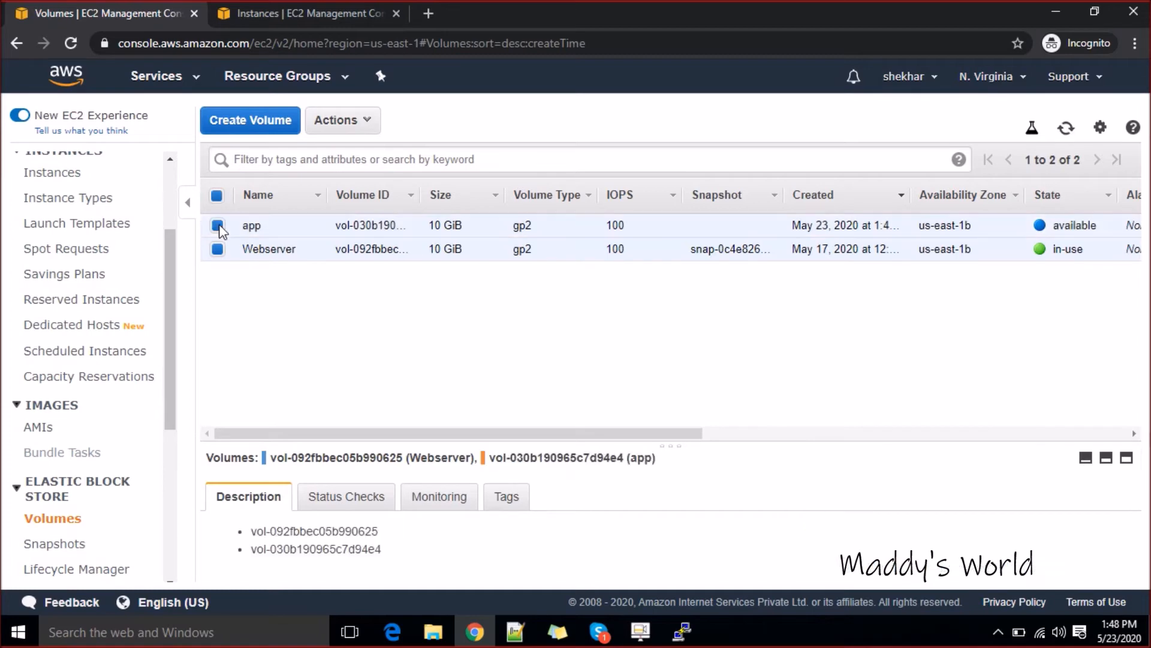
click(217, 249)
click(358, 123)
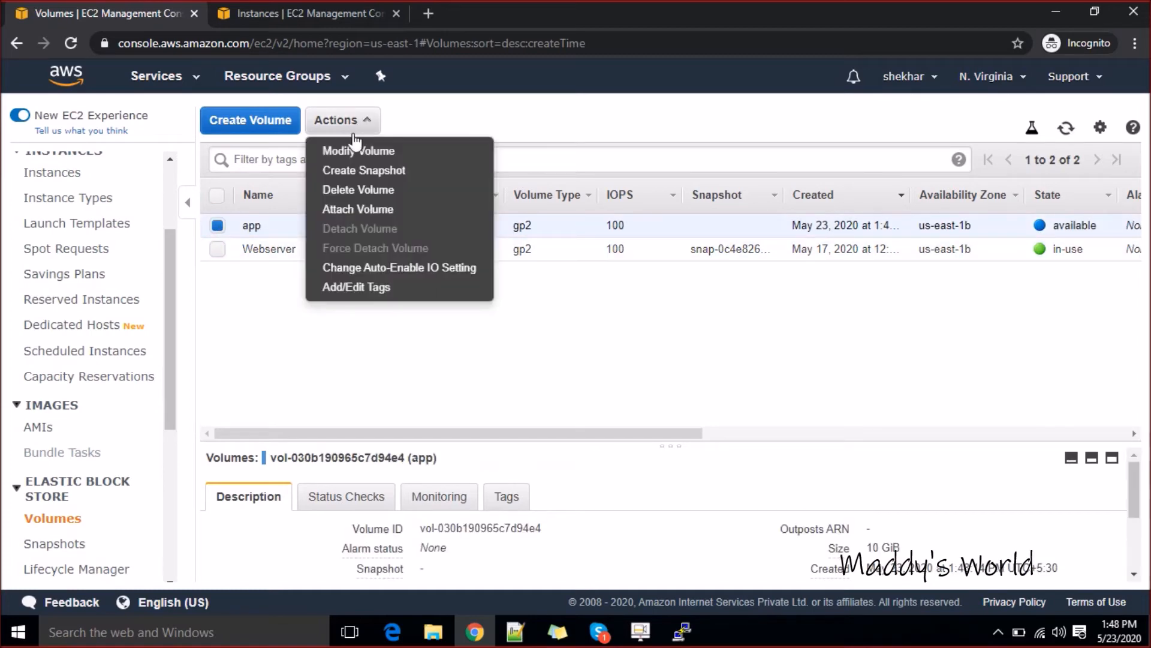
right_click(373, 207)
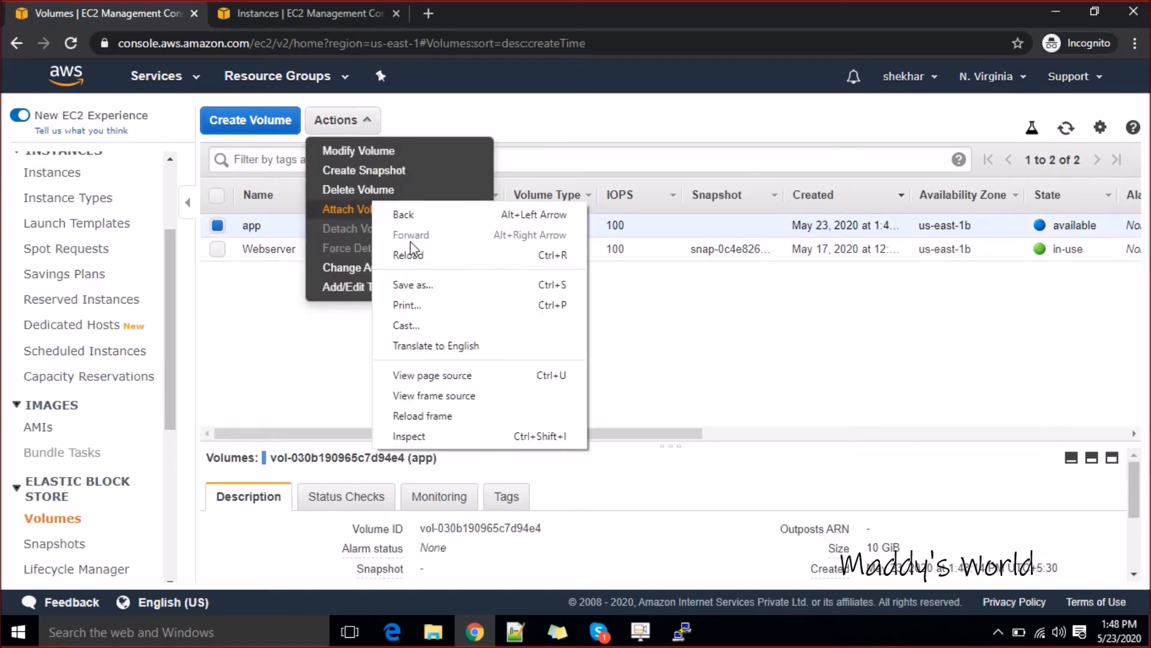
click(361, 213)
click(660, 335)
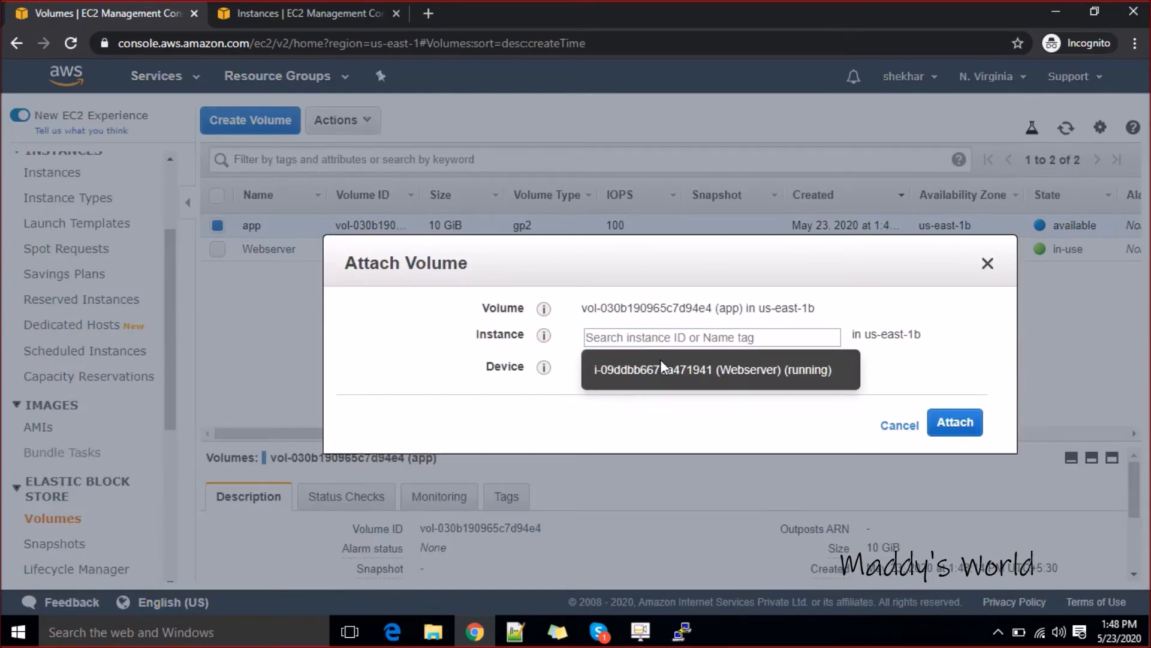
click(663, 367)
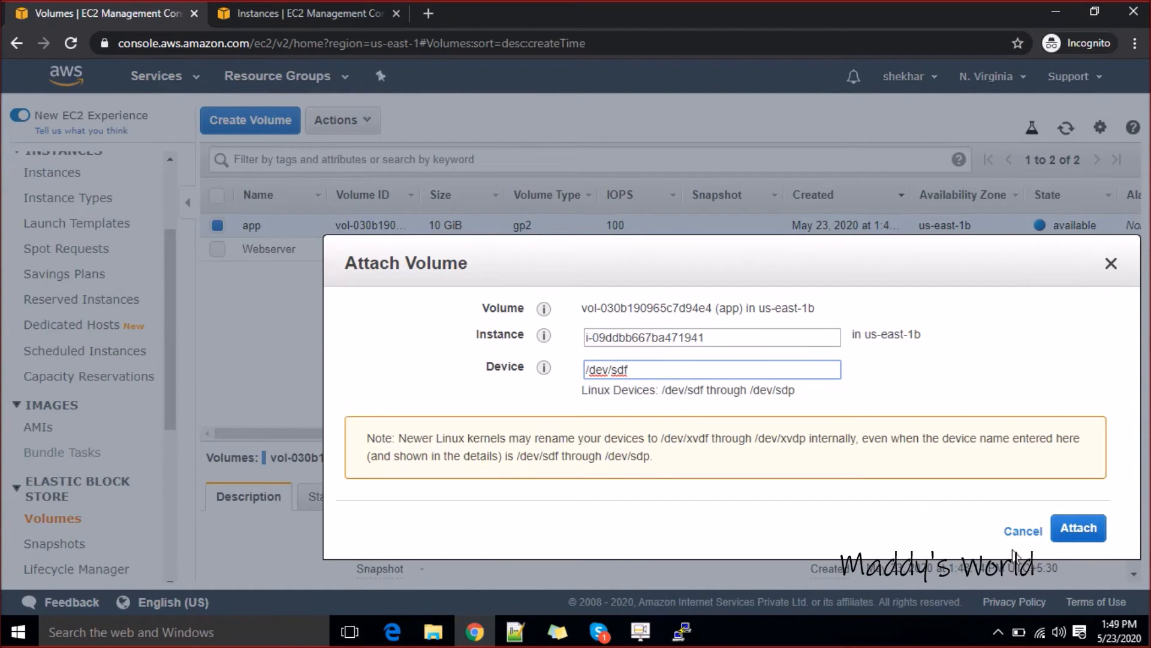
right_click(1072, 557)
click(970, 288)
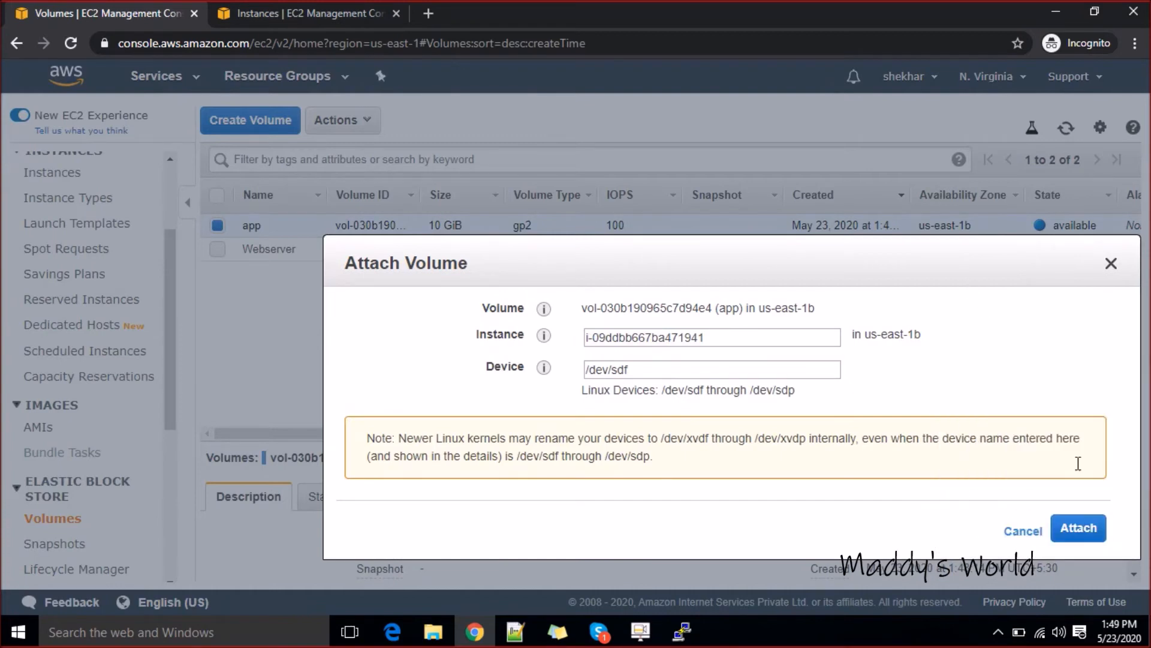
click(1079, 528)
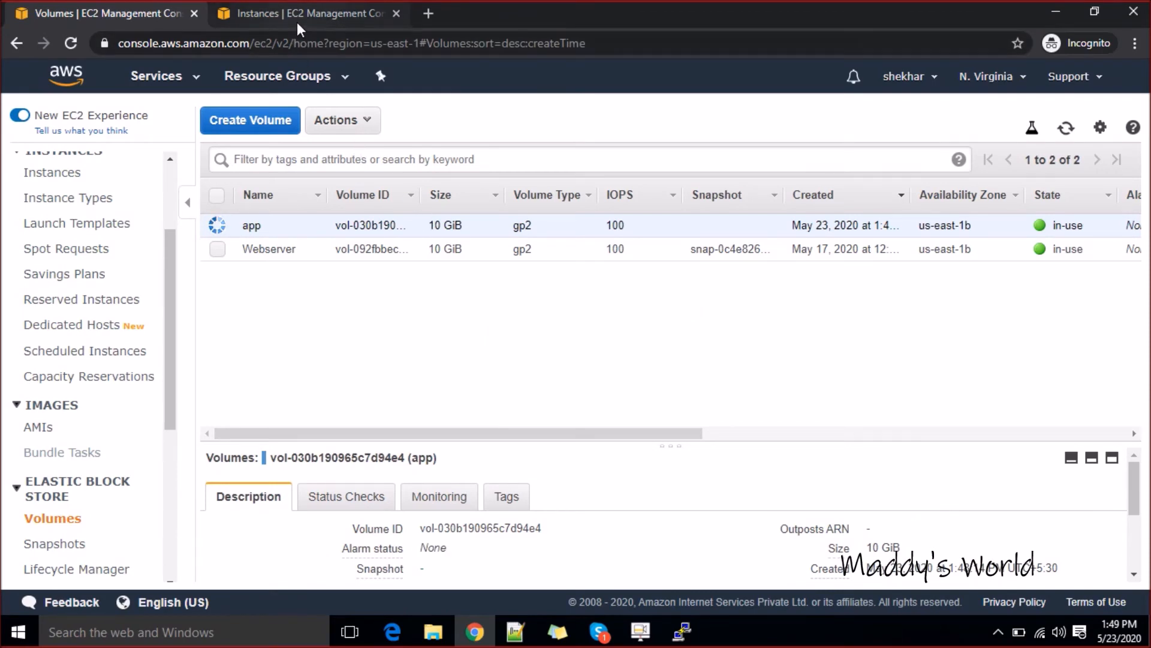
- Switch to PuTTY, restart the disconnected session, and log in as ec2-user with root access through sudo su -l
click(702, 639)
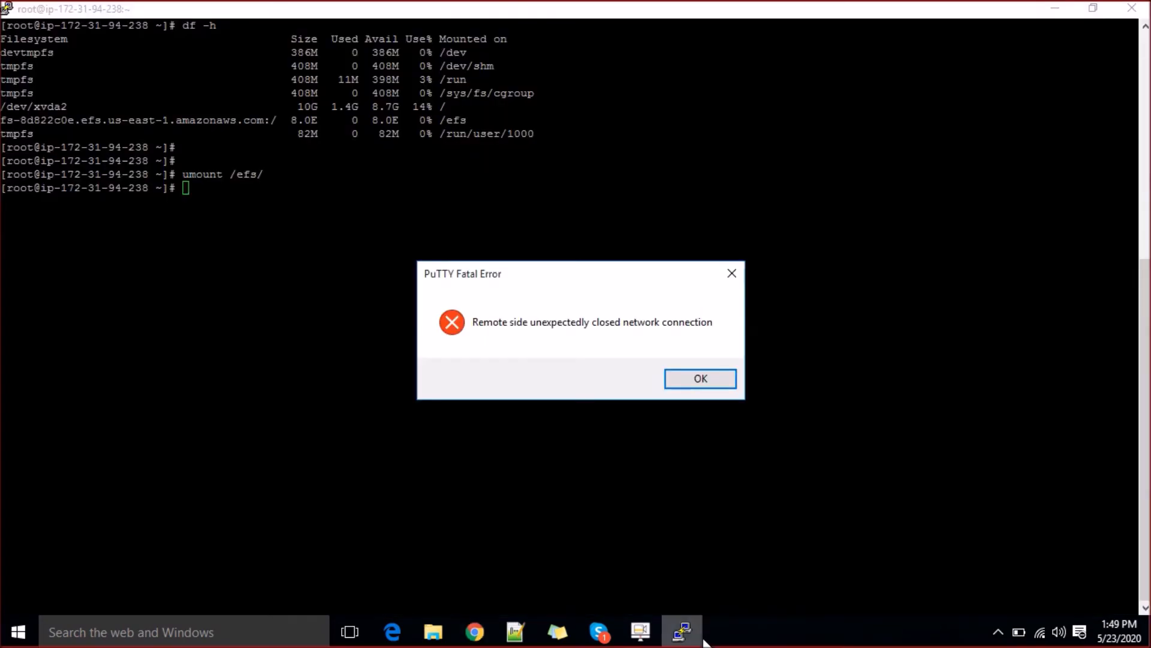
click(702, 379)
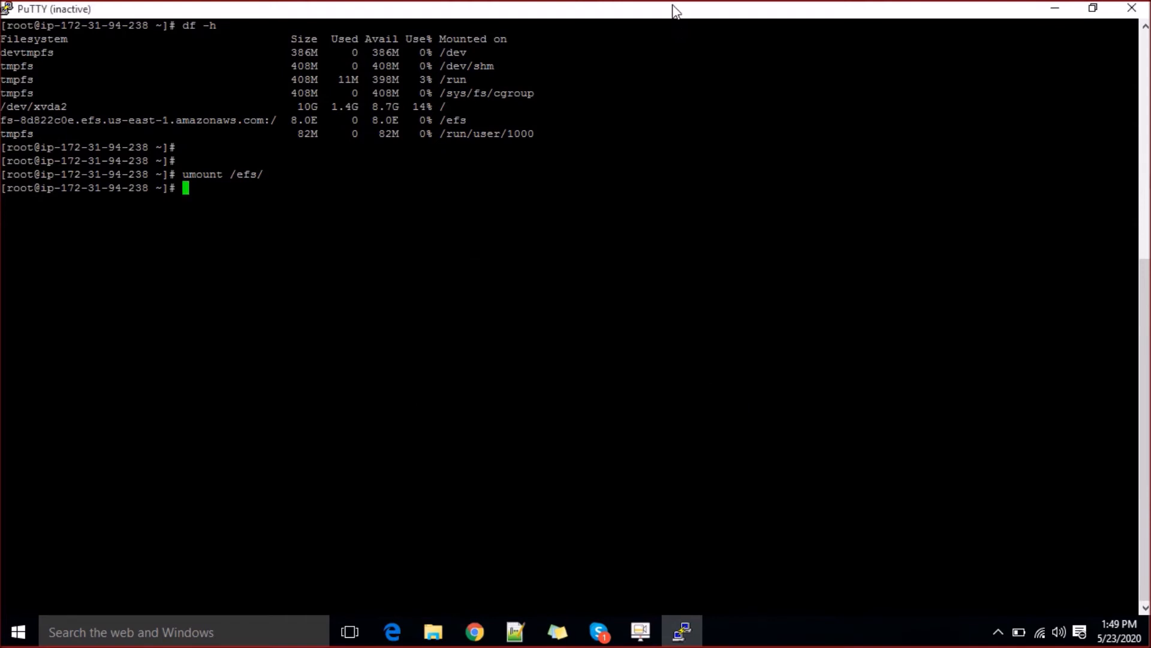
right_click(676, 11)
click(715, 177)
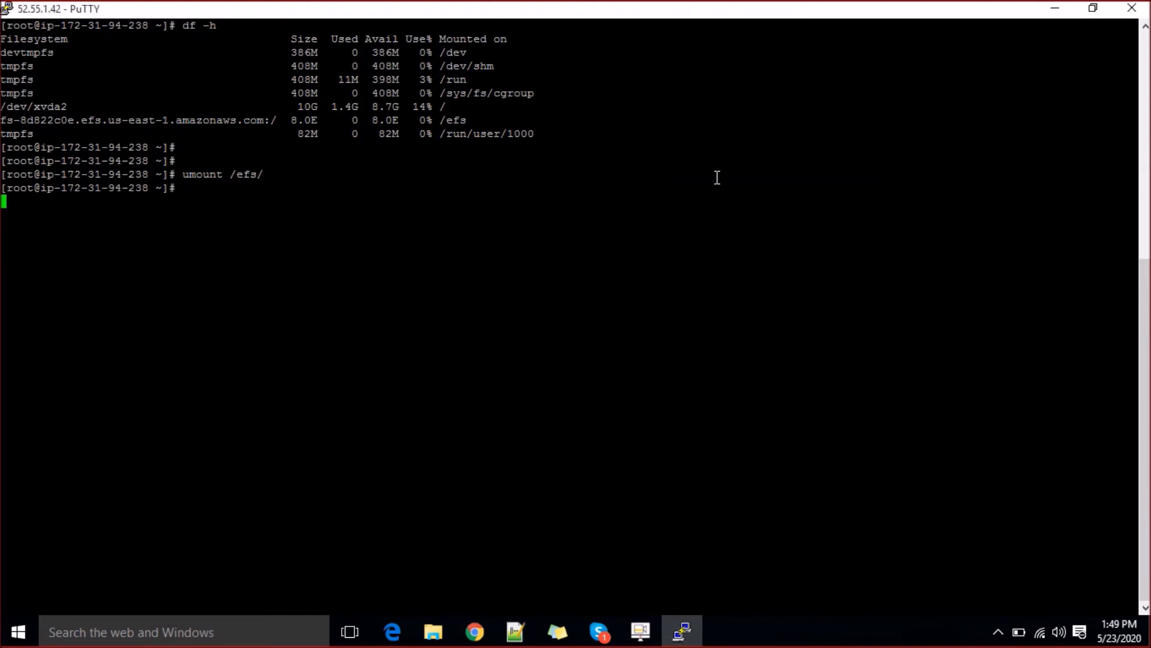
text(ec2-user)
key(Return)
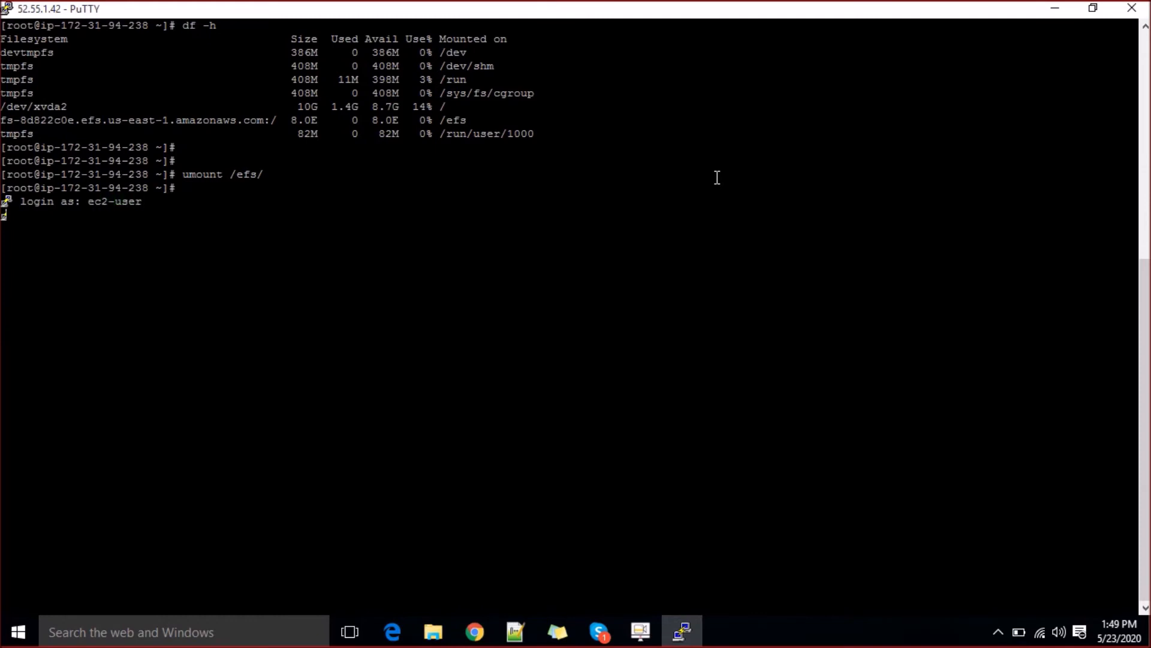
text(sudo su -l)
key(Return)
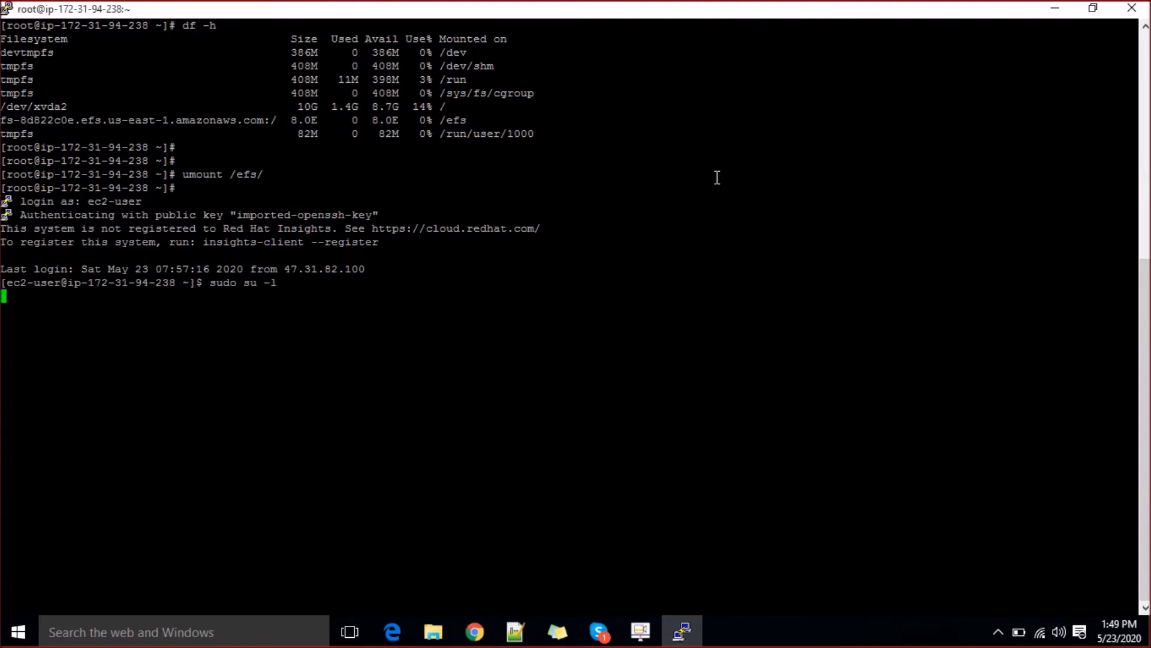
- List the disks with fdisk -l and copy the new disk's device path /dev/xvdf
text(fdisk  -l)
key(Return)
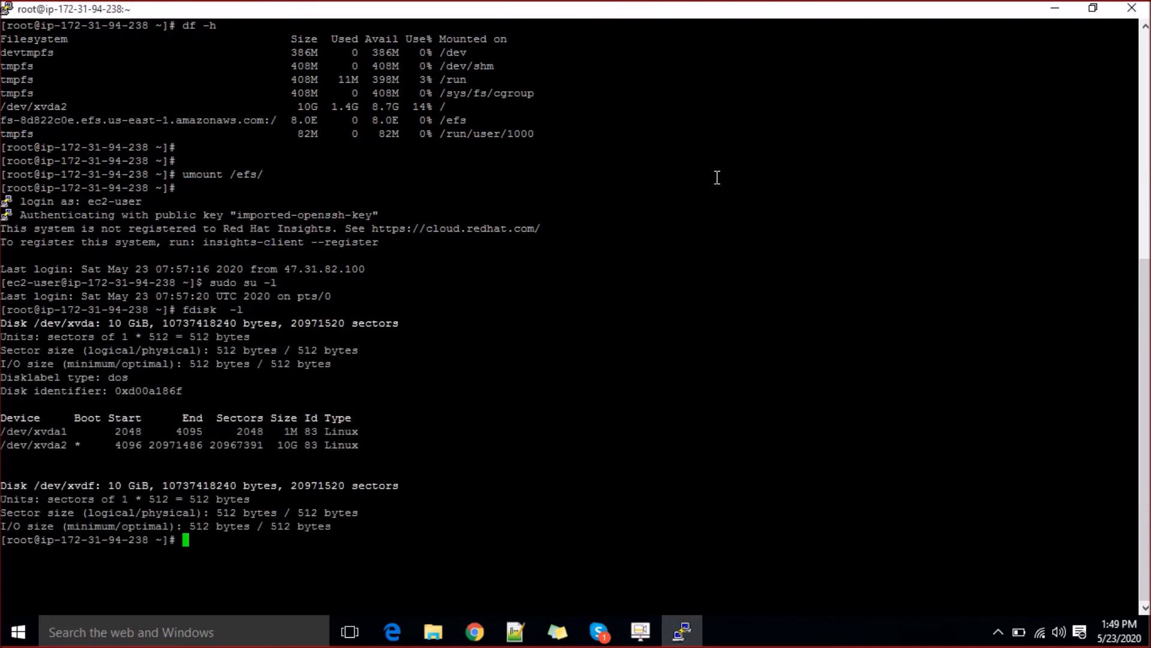
double_click(80, 485)
key(ctrl+c)
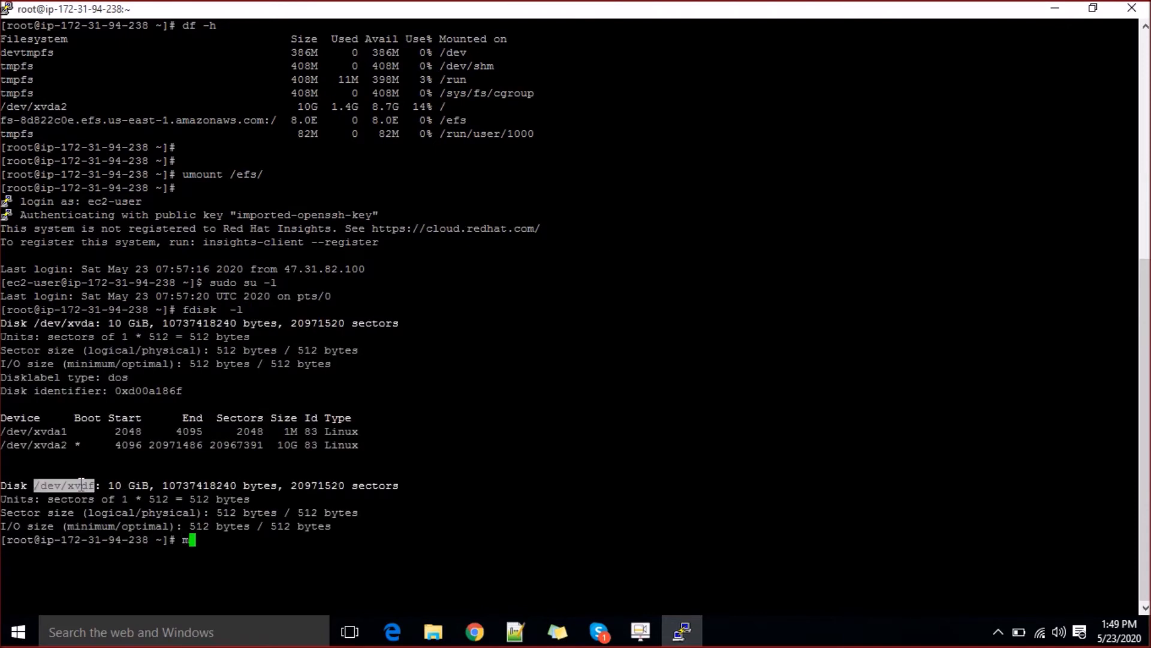
- Format the new disk /dev/xvdf with an ext3 file system using mkfs.ext3
text(mkfs.ext3)
right_click(82, 485)
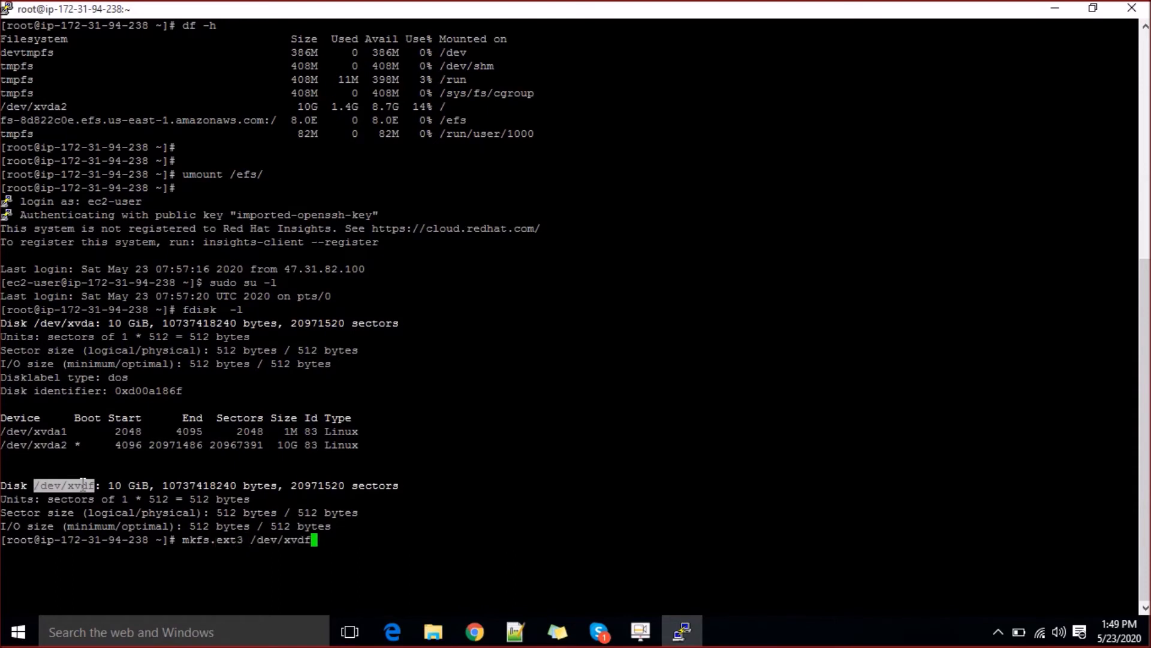
key(Return)
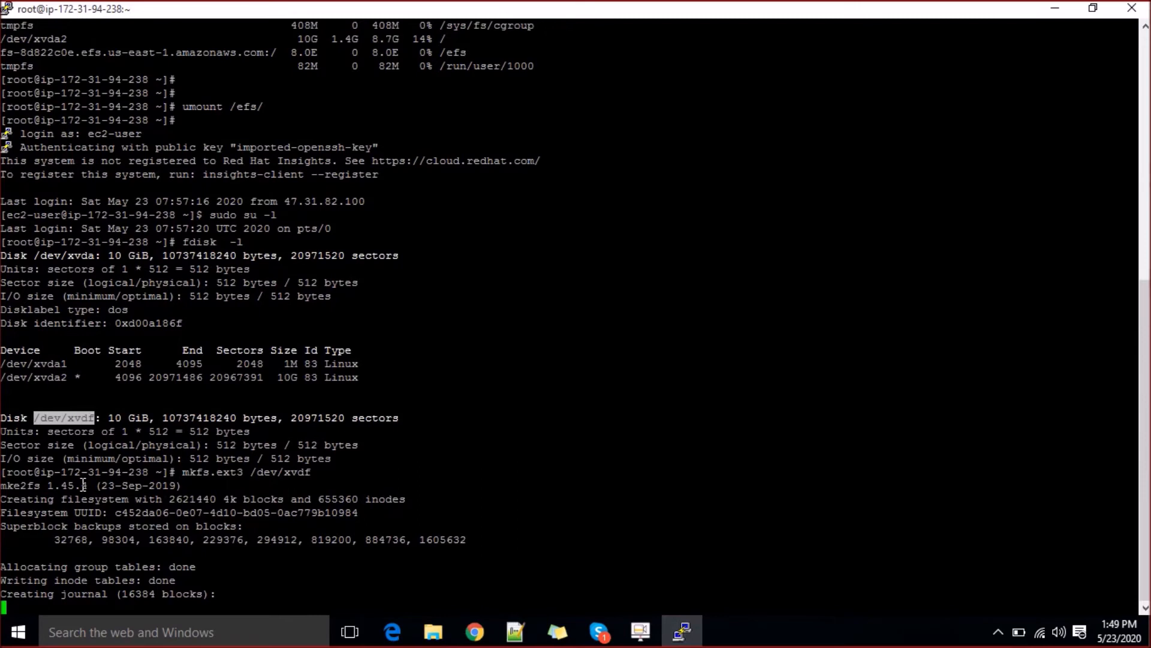
key(Return)
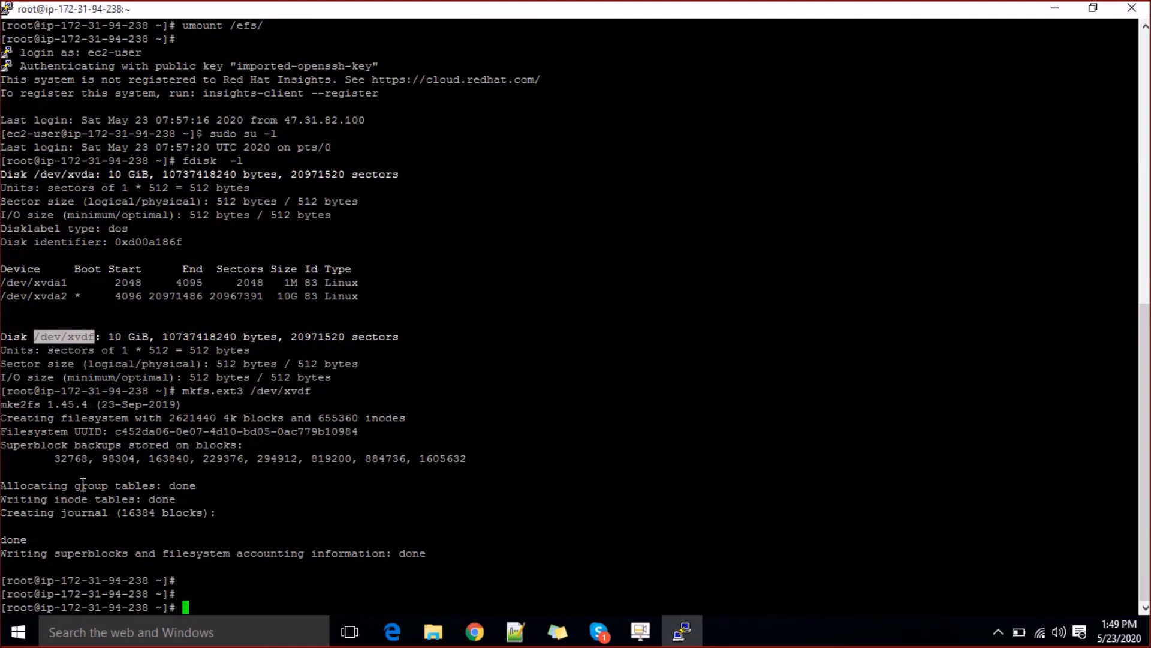
- Mount /dev/xvdf on the /mnt directory
text(mc)
text(unt)
right_click(82, 484)
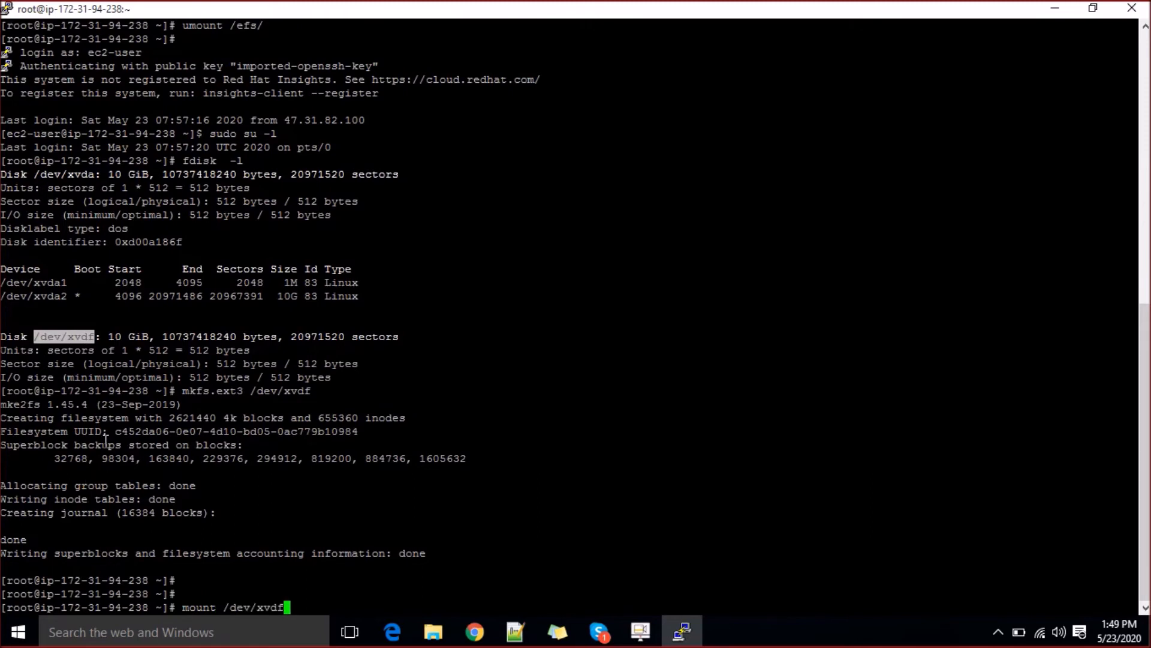
text(/mn)
key(Return)
key(Up)
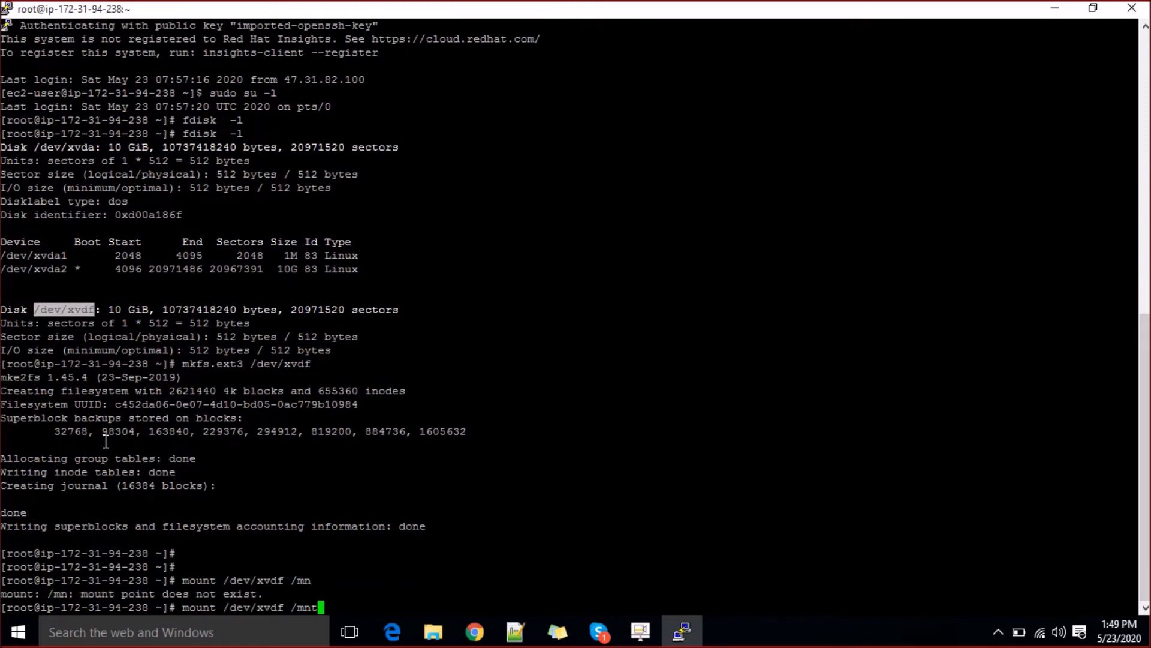
key(Return)
- Change into the /mnt directory and try to list its contents in long format
text(cd /m)
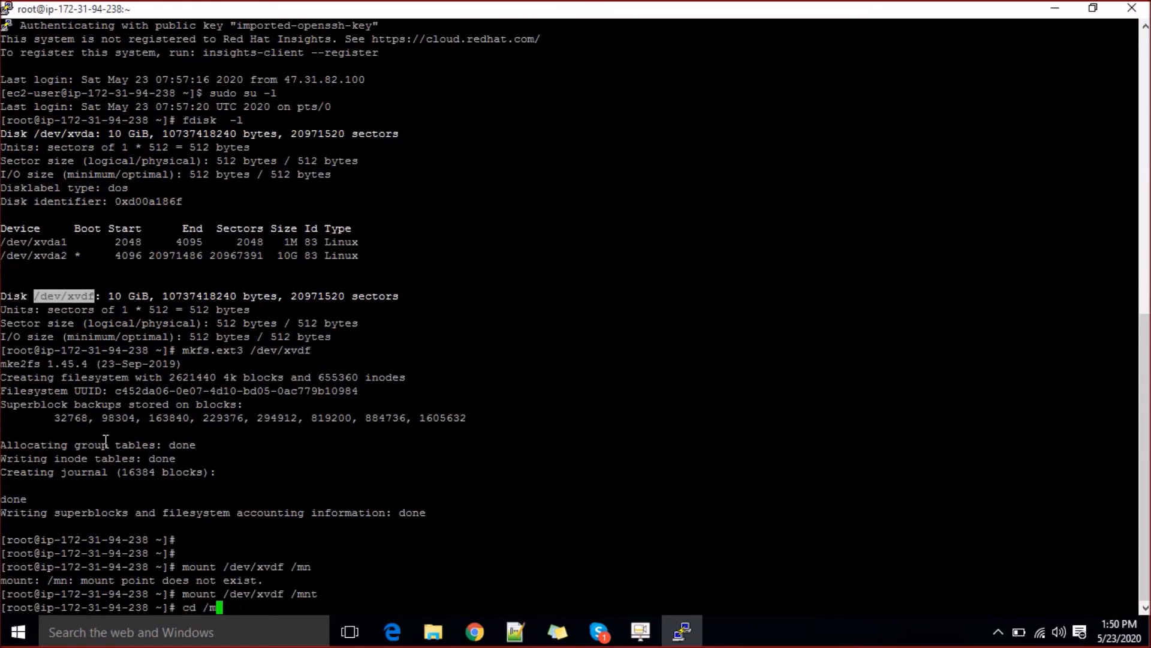
key(Return)
text(ls -ltr)
key(Return)
text(cd /mnt/)
key(Return)
text(ls -lt)
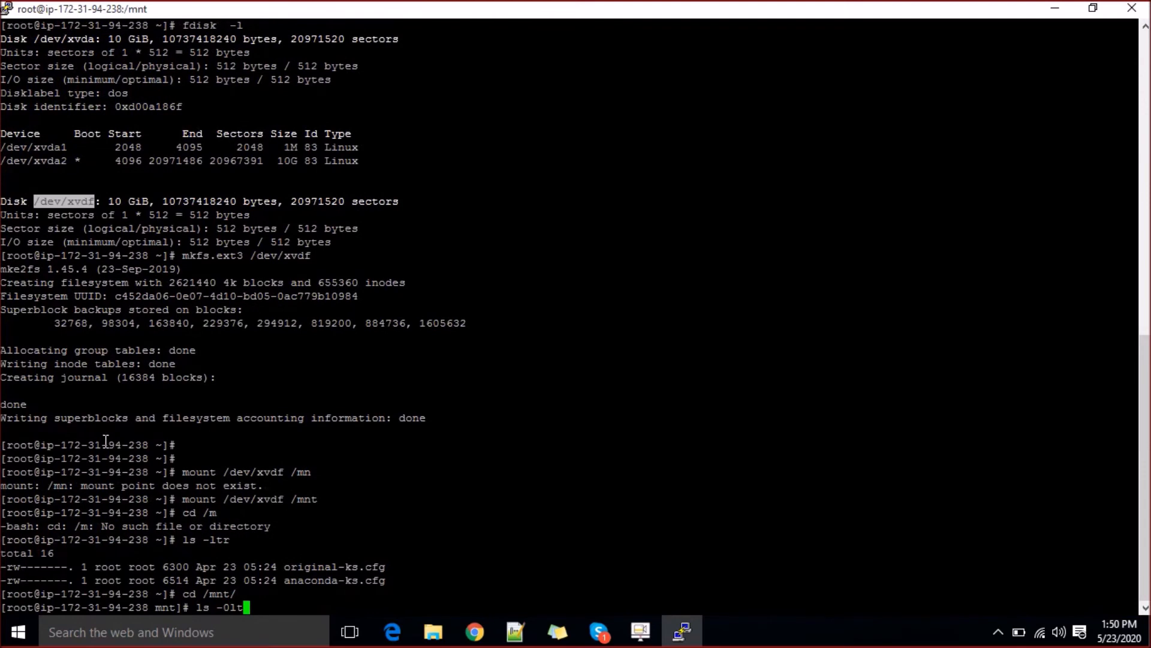
text(r)
key(Return)
- Create an empty file named backup1 on the mounted volume, list the directory with ls -ltr, and return to the home directory
text(bto)
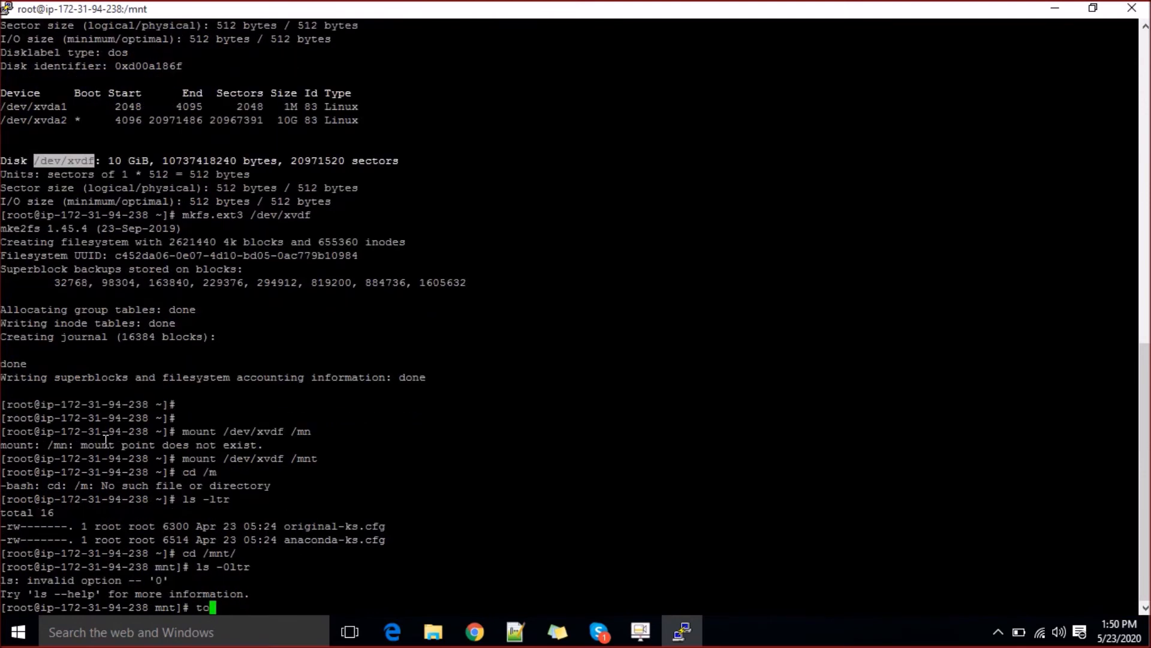
text(uch backup1)
key(Return)
text(ls -ltr)
key(Return)
text(cd)
key(Return)
- Switch to Chrome, open the AWS Backup service from the EC2 instances page, and start creating an on-demand backup
key(alt+Tab)
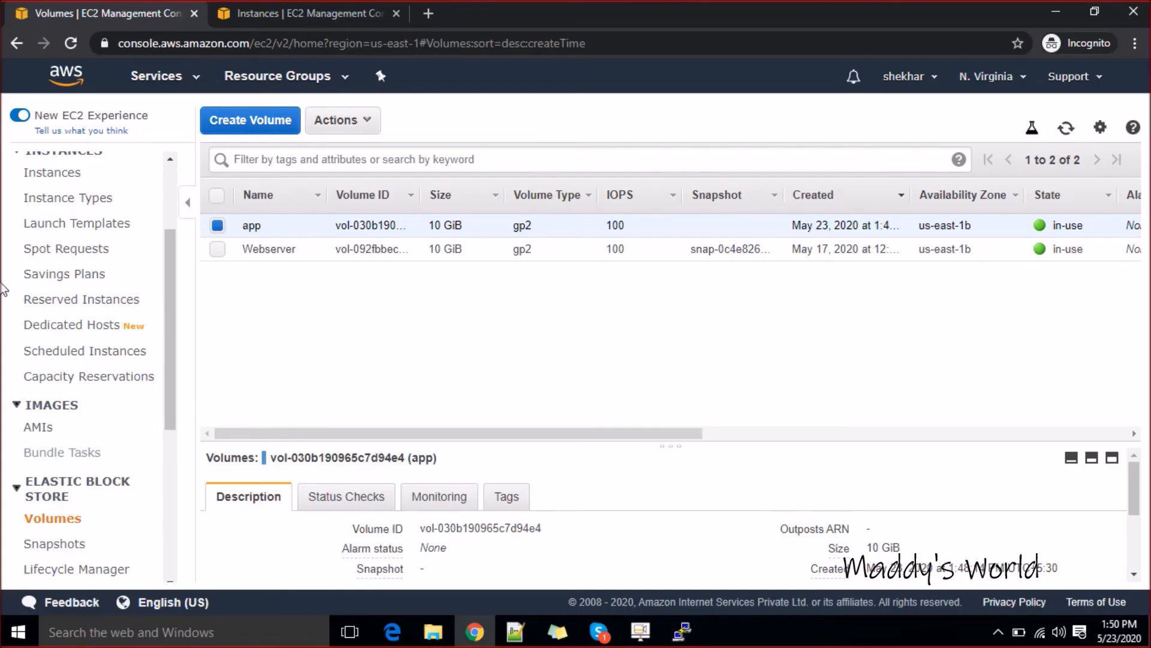
click(289, 21)
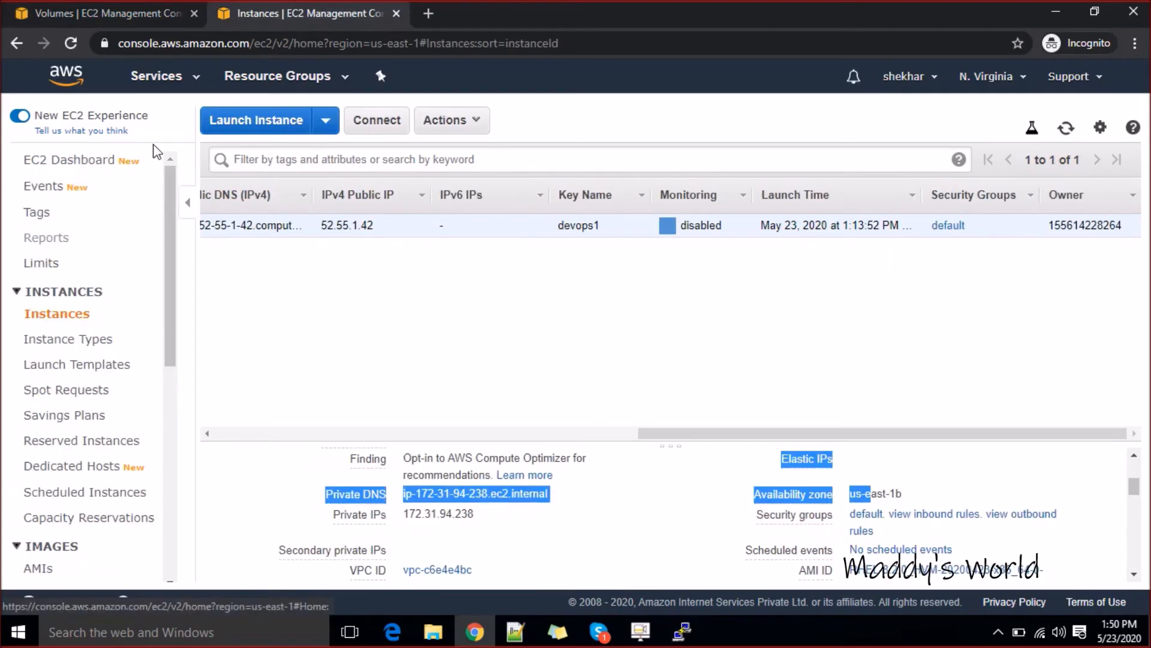
click(197, 78)
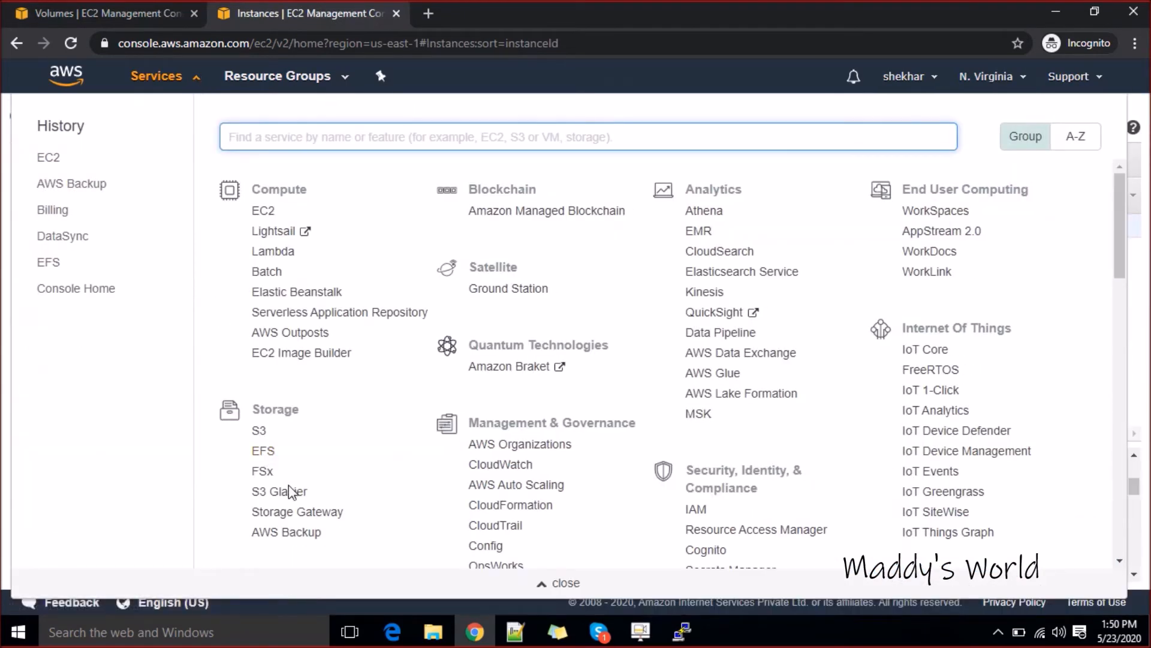
click(290, 541)
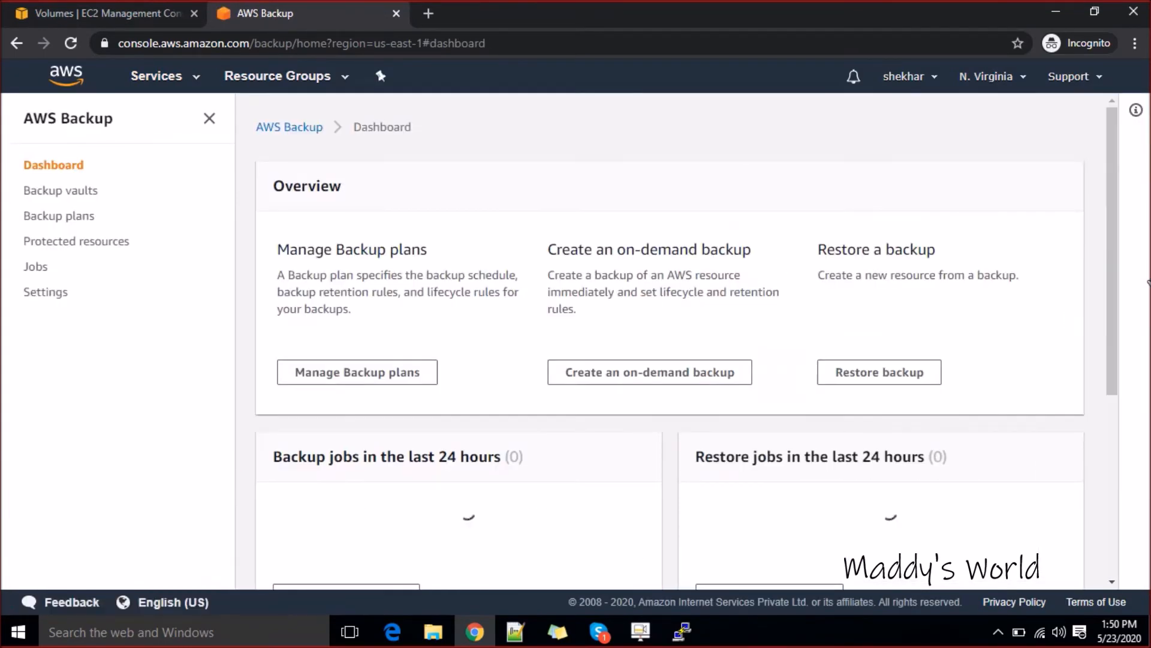
drag(1122, 261, 1061, 300)
click(687, 303)
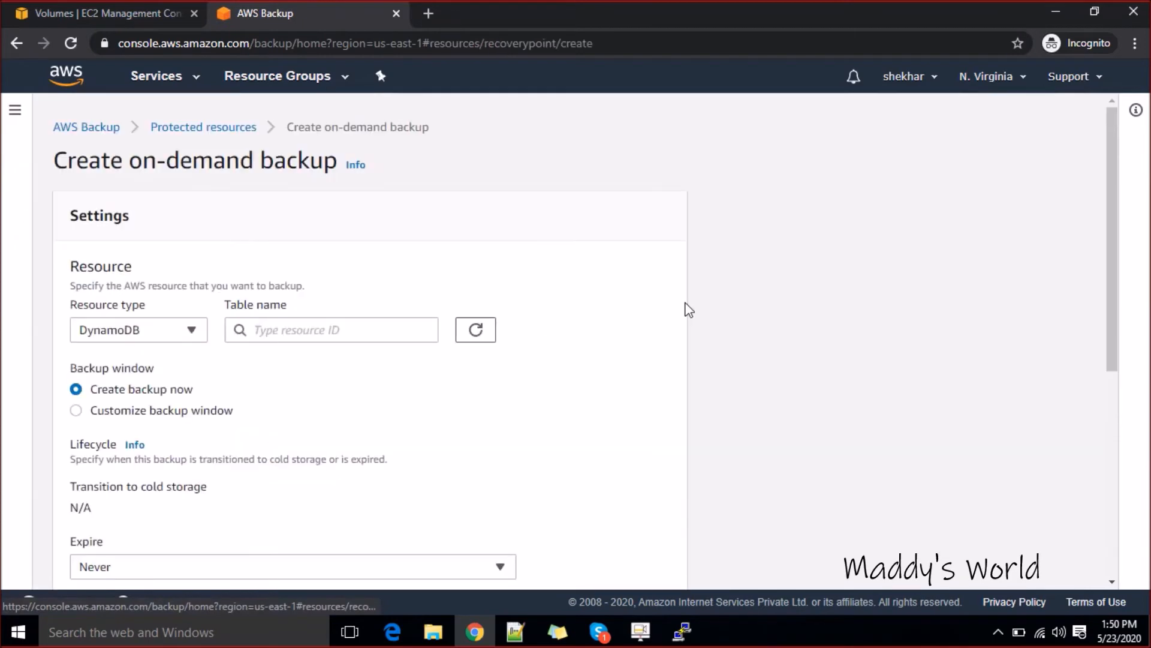
- Try the EC2 and RDS resource types and check which RDS databases are available to back up
click(172, 334)
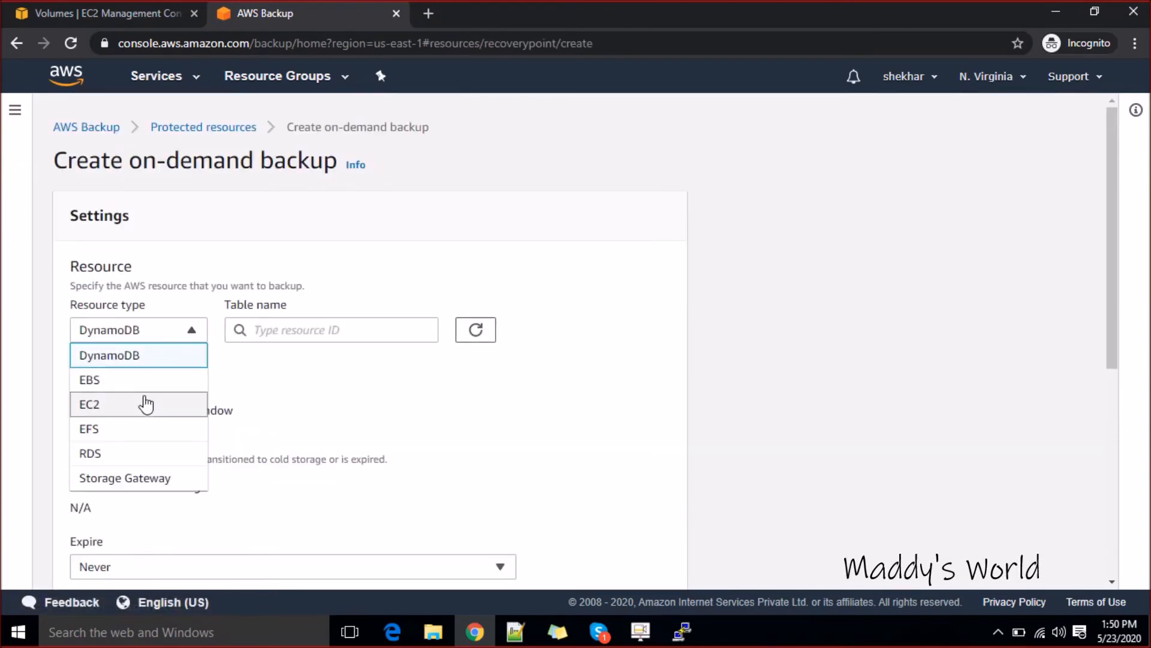
click(147, 404)
click(189, 332)
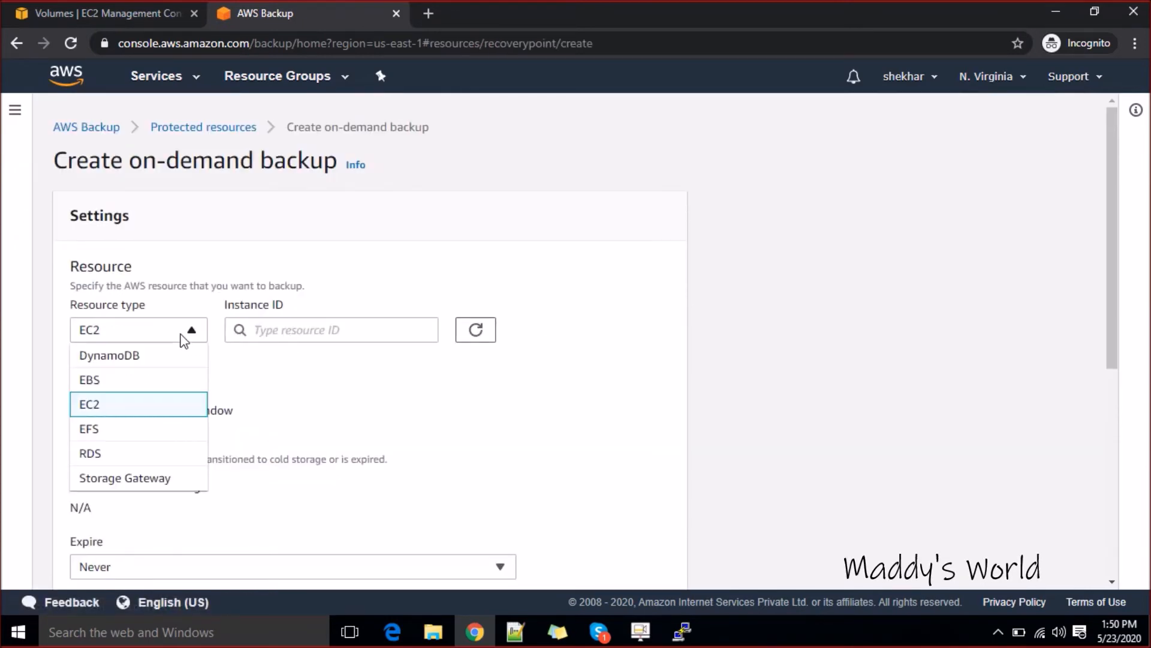
click(123, 452)
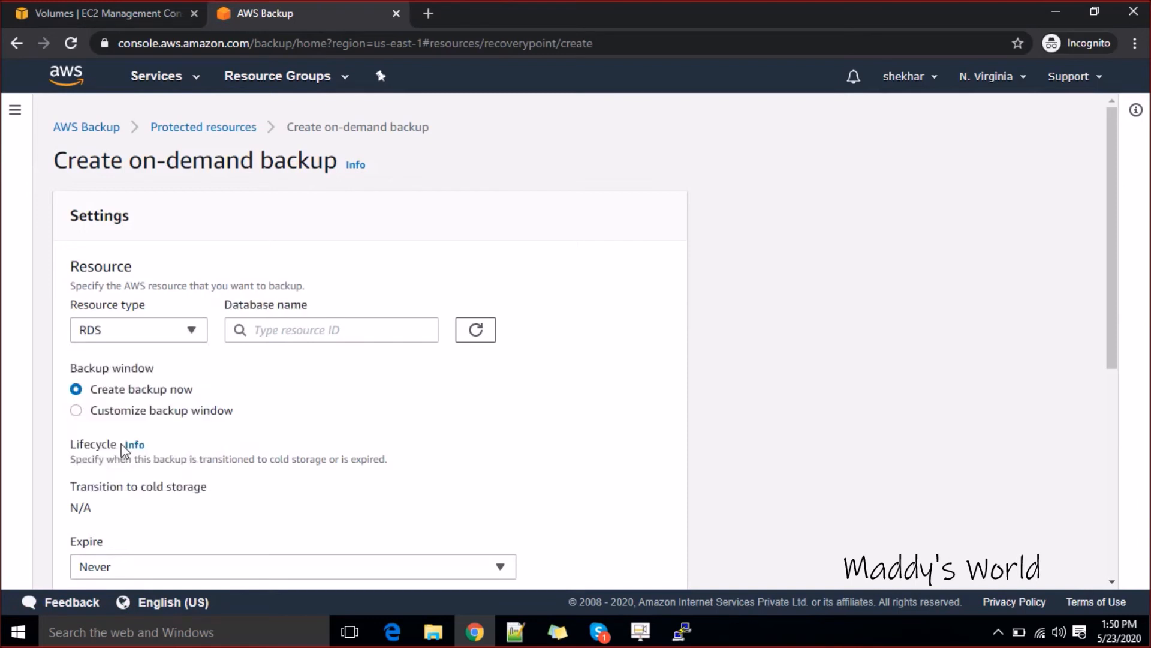
click(325, 339)
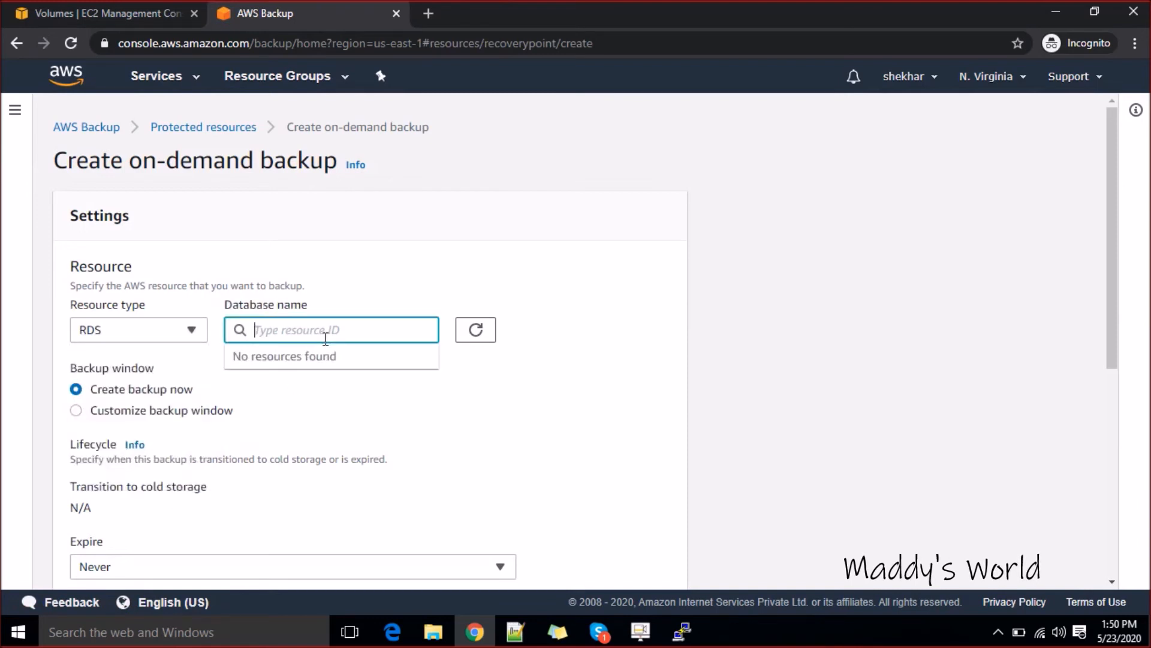
right_click(368, 230)
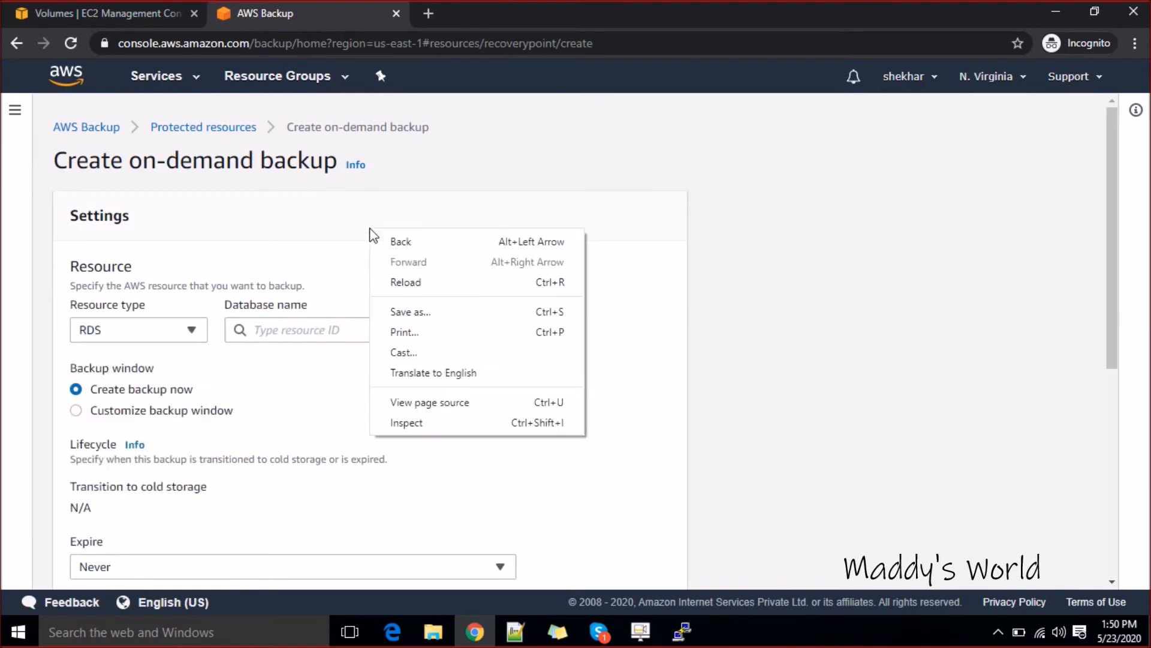
- Set the resource type to EFS and check which file systems are available to back up
click(197, 331)
click(153, 429)
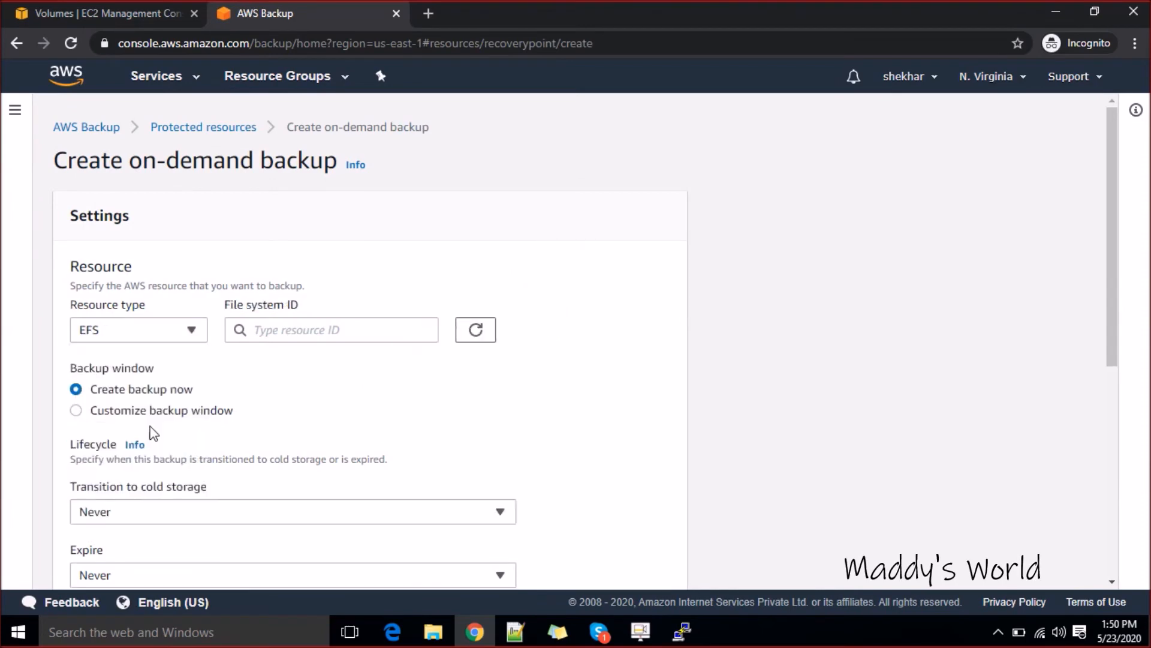
click(310, 340)
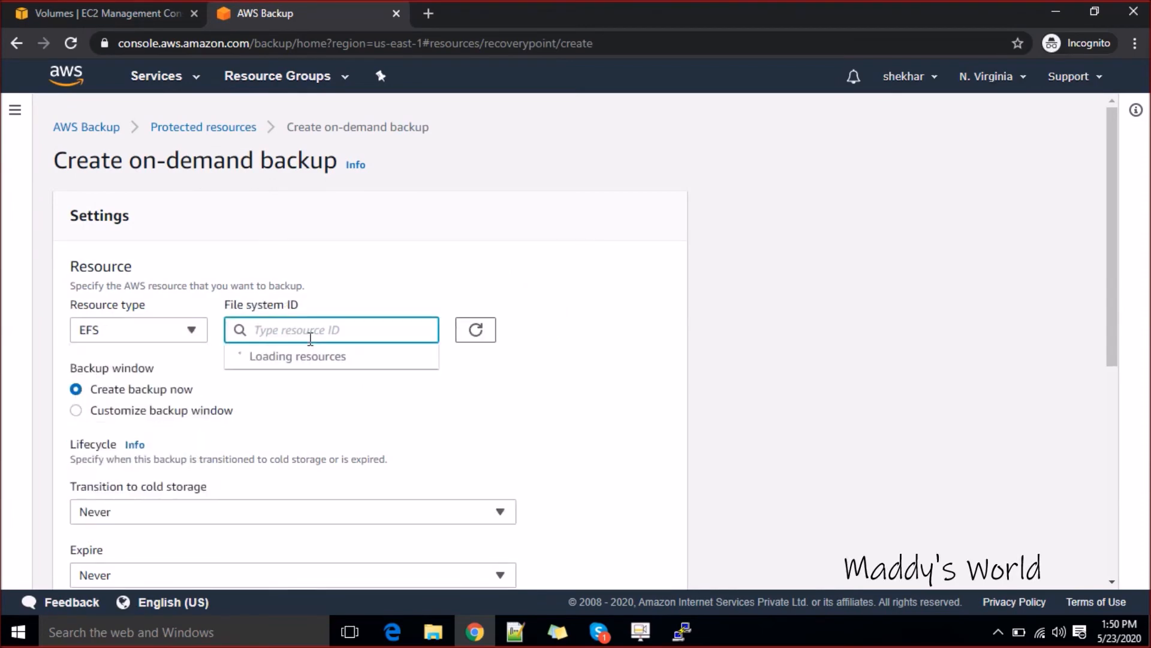
right_click(432, 287)
click(364, 329)
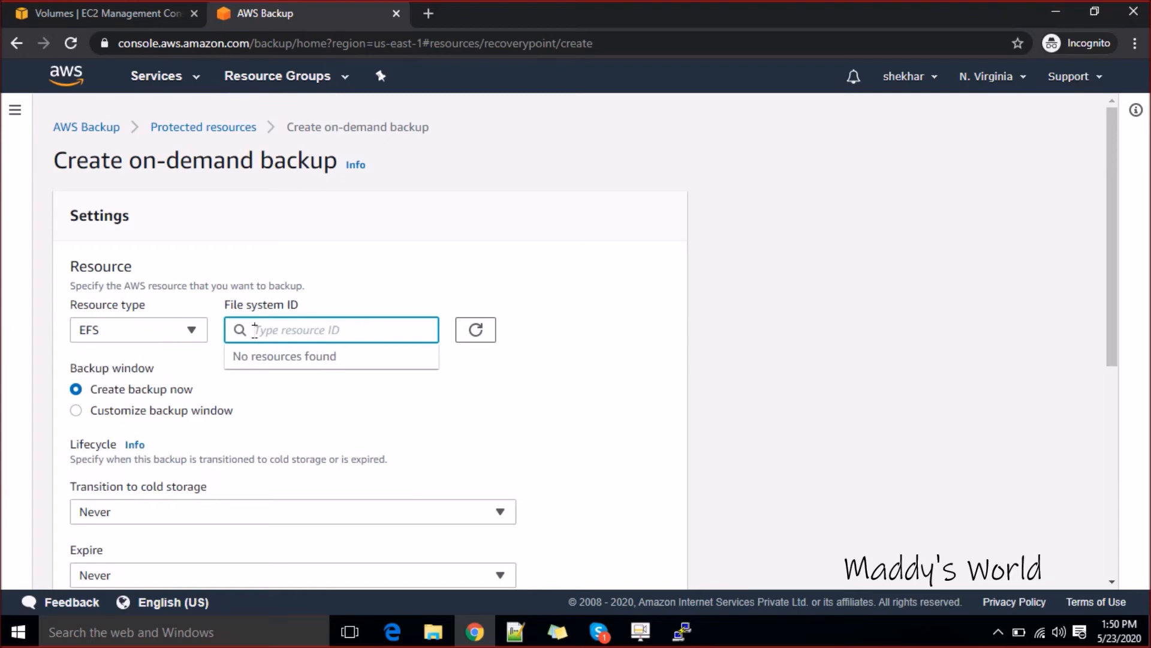
- Set the resource type to EBS and select the app volume as the resource to back up
click(190, 331)
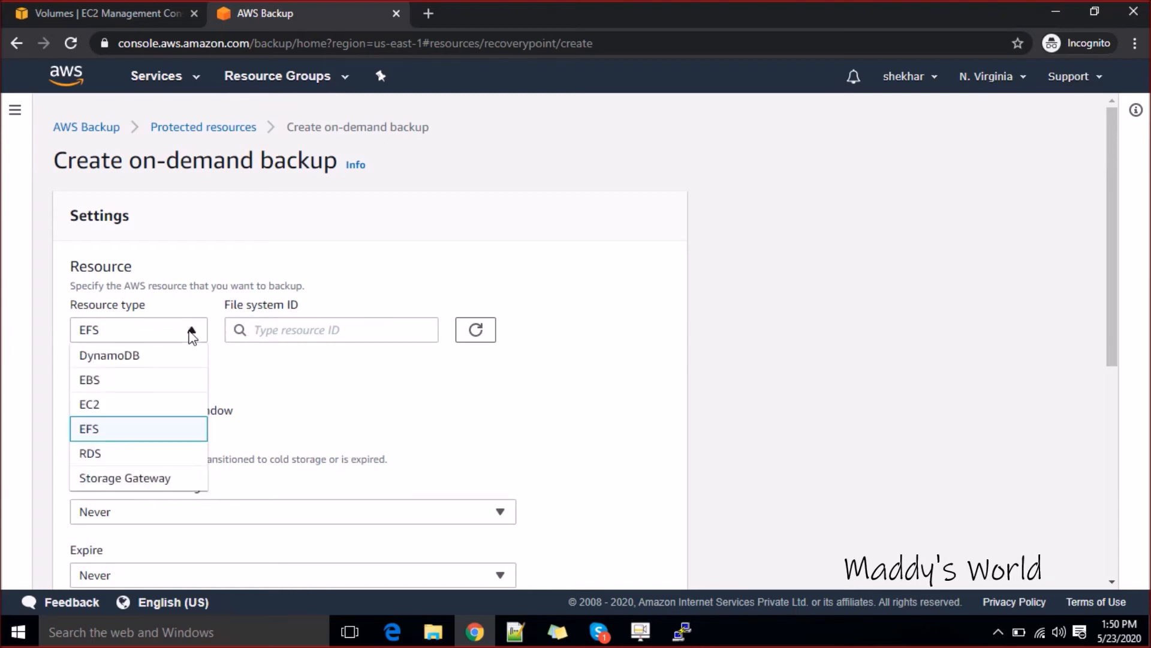
click(154, 385)
click(301, 326)
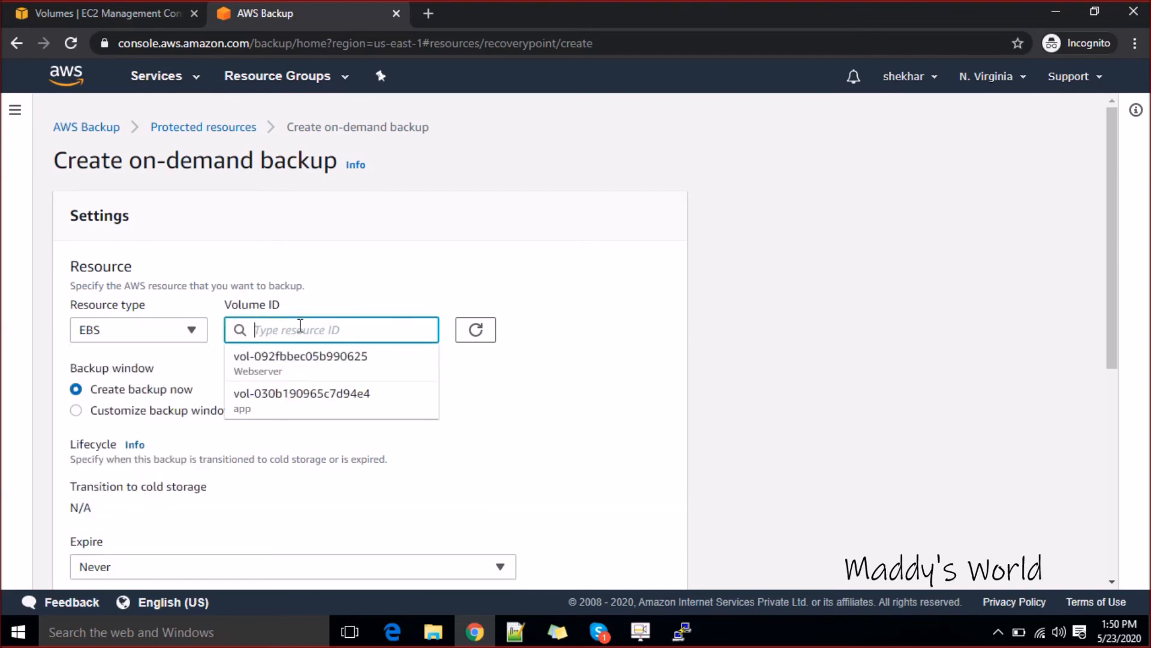
click(299, 396)
click(608, 340)
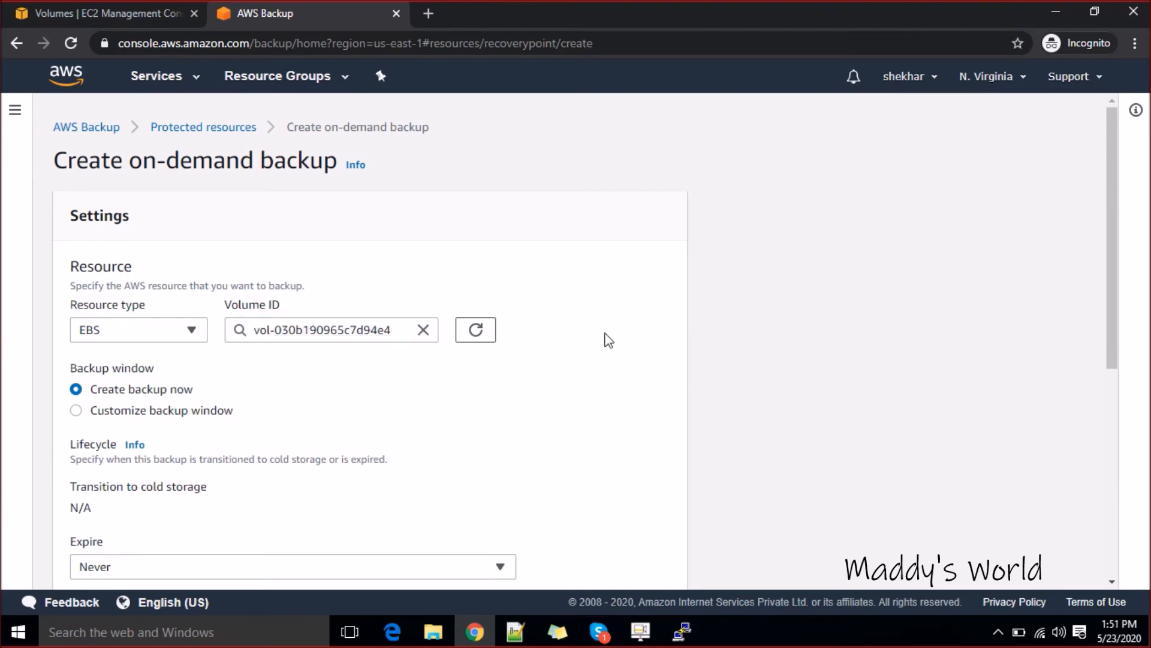
- Create the on-demand backup immediately with expiry Never, the Default backup vault and the default IAM role
drag(1118, 274, 1111, 356)
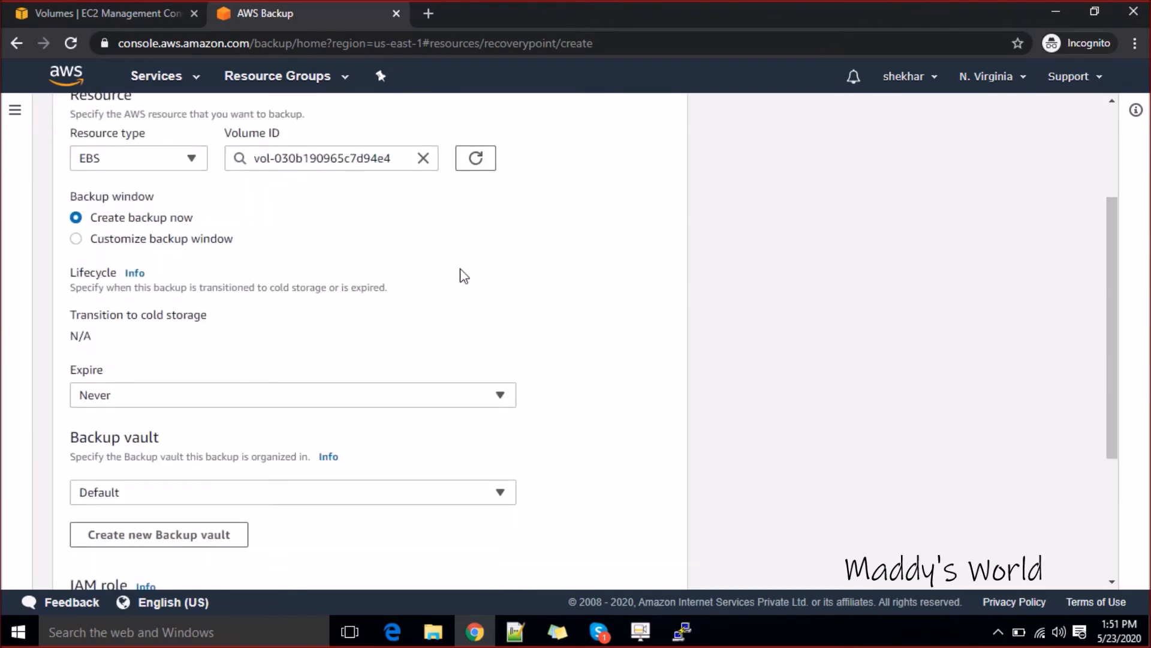
drag(1117, 363, 1116, 414)
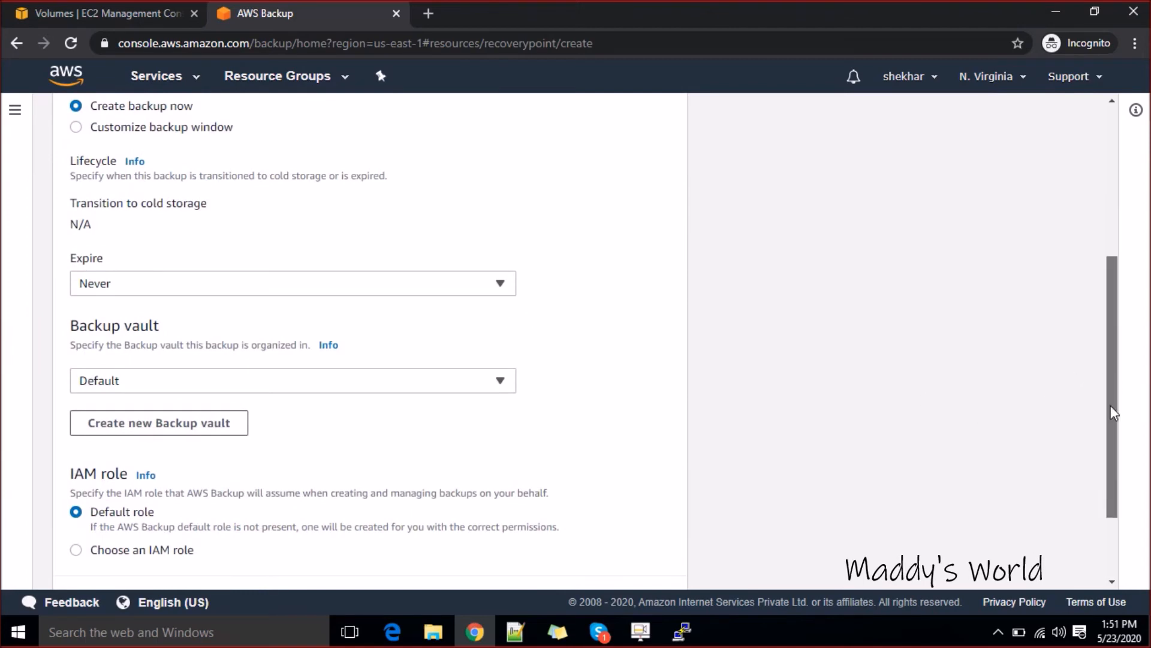
drag(1112, 413, 1111, 481)
click(598, 564)
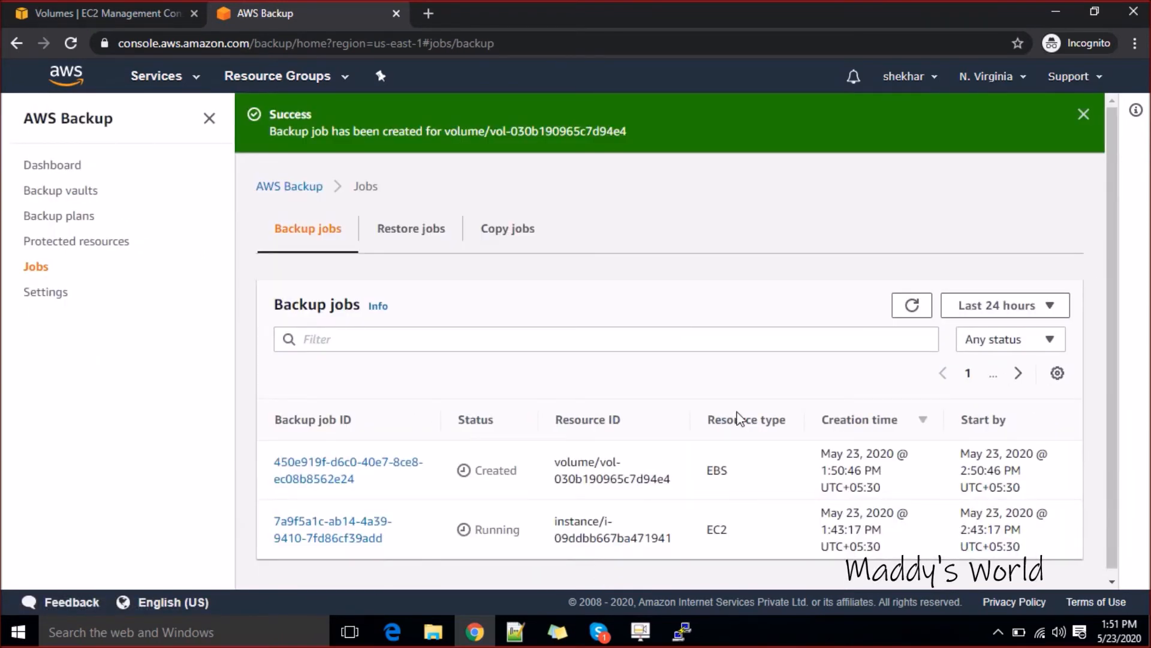
- Refresh the backup jobs, look through the restore jobs and copy jobs, and return to the backup jobs list
click(916, 310)
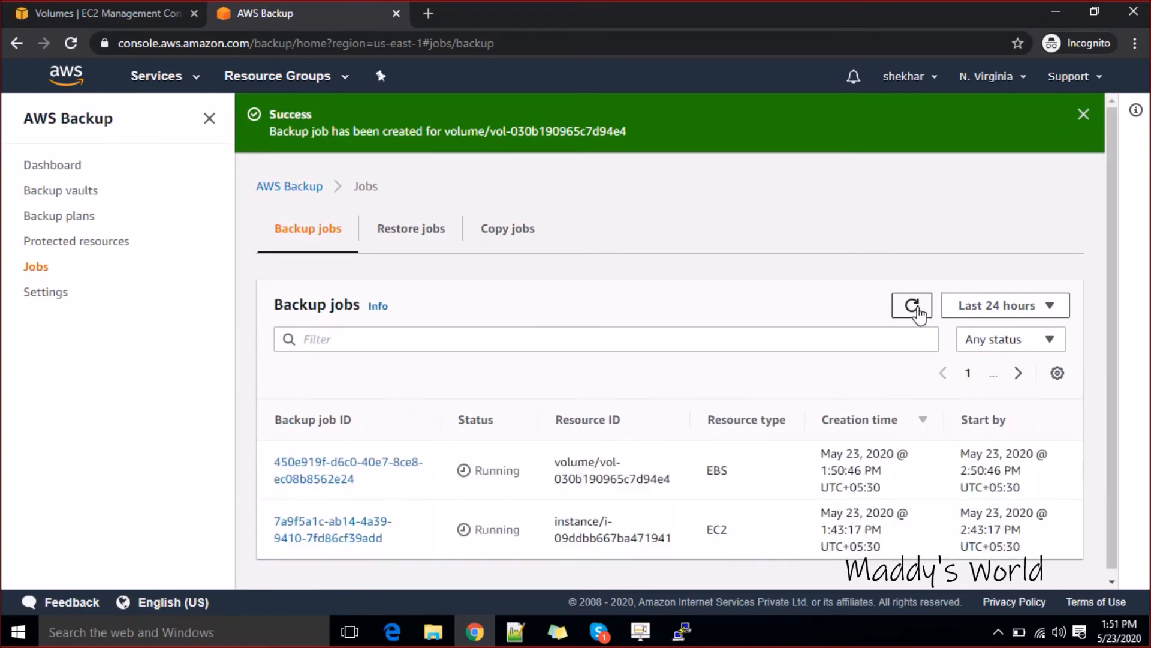
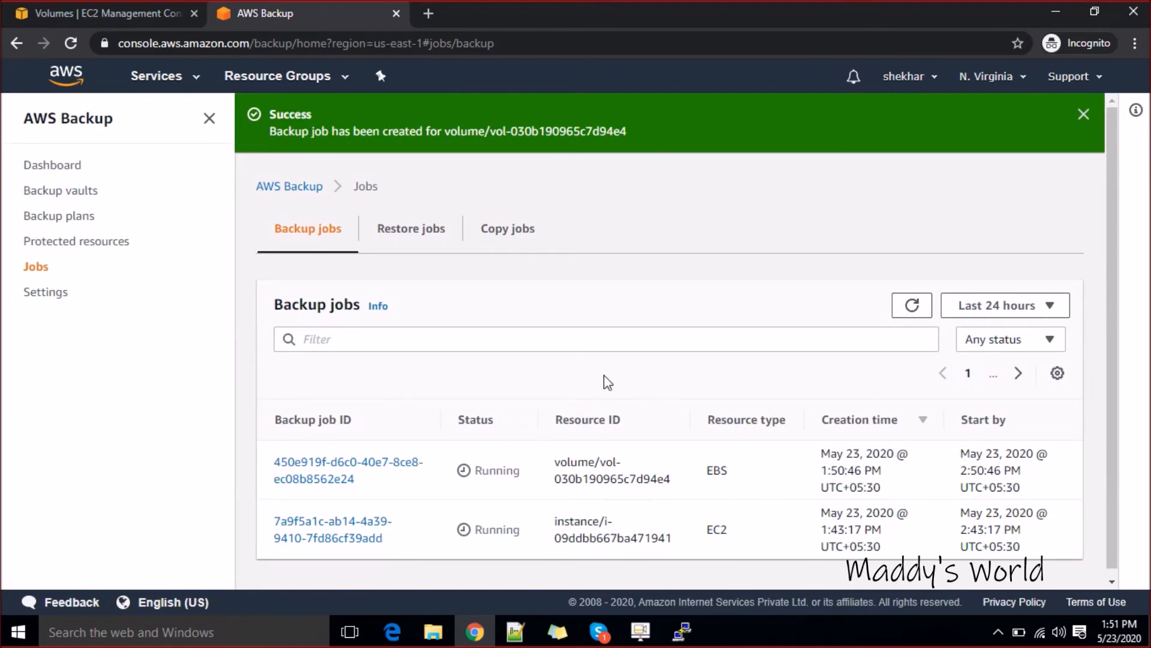
click(419, 240)
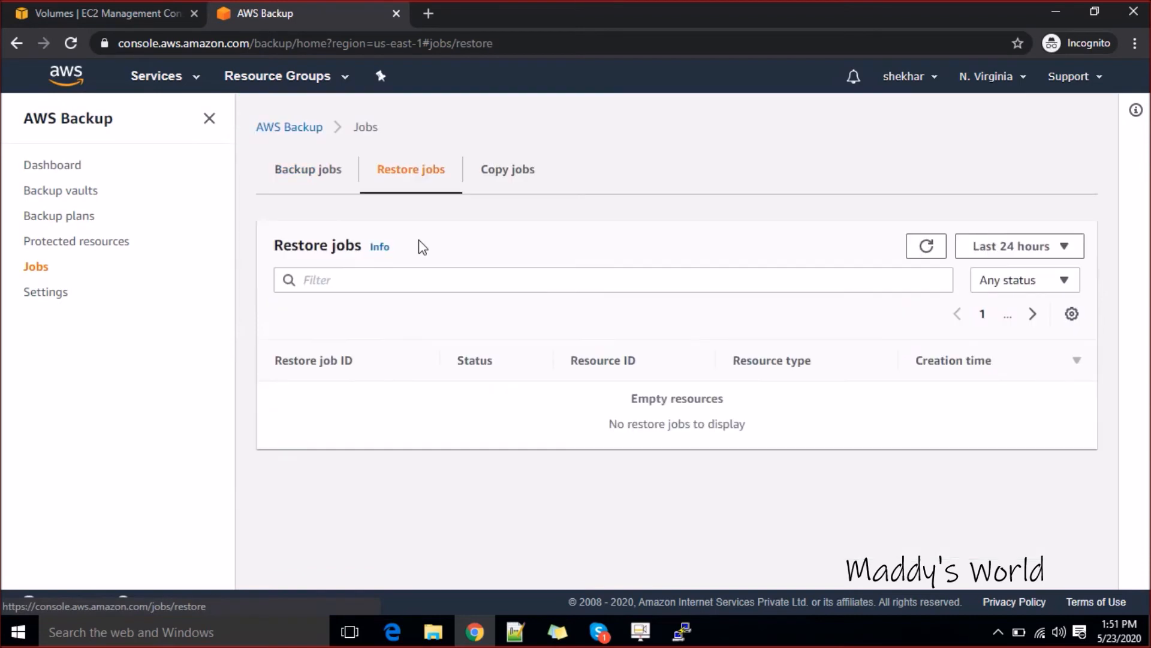
click(480, 188)
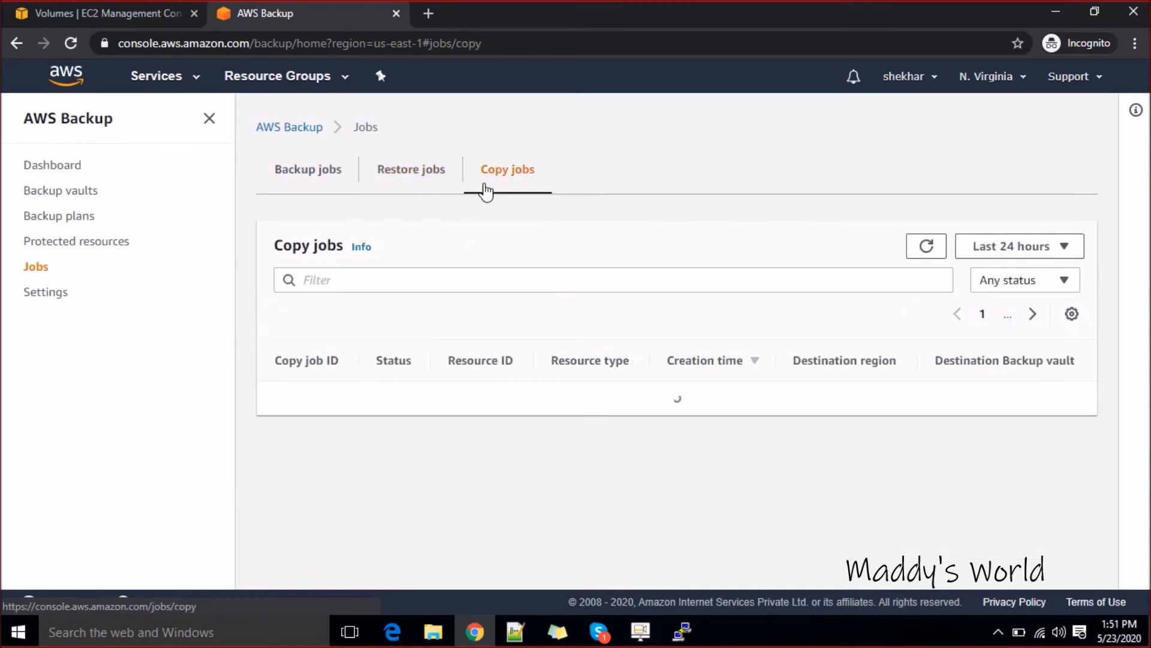
click(291, 168)
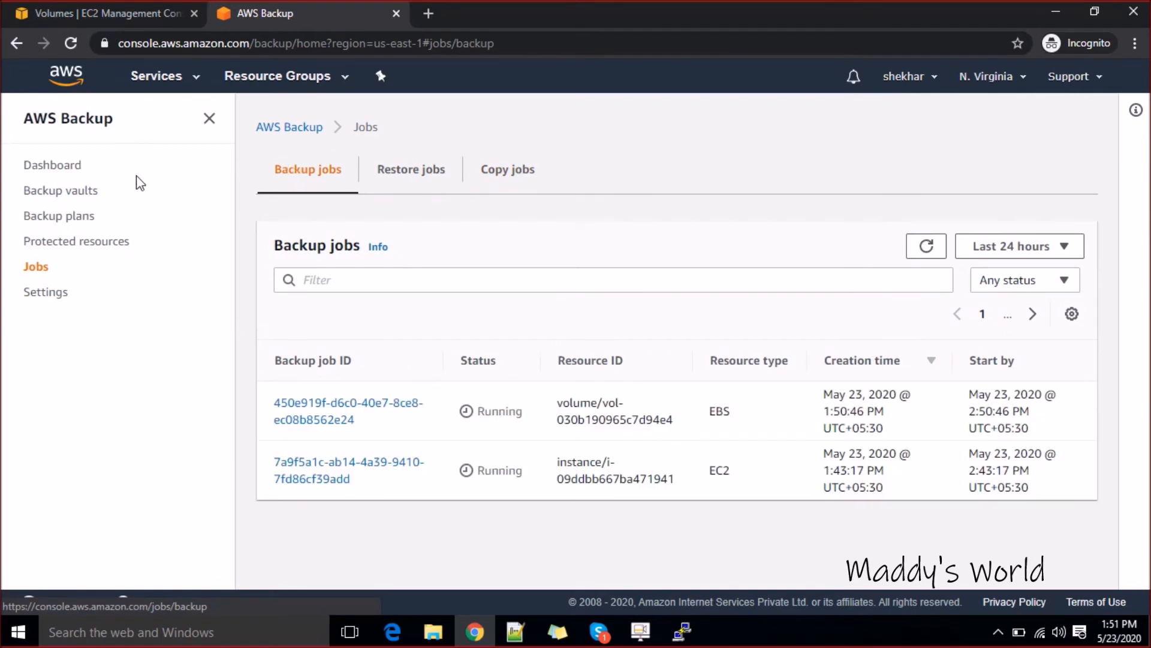
- Open the AWS Backup dashboard to review the overview, closing the help information shown beside it
click(51, 168)
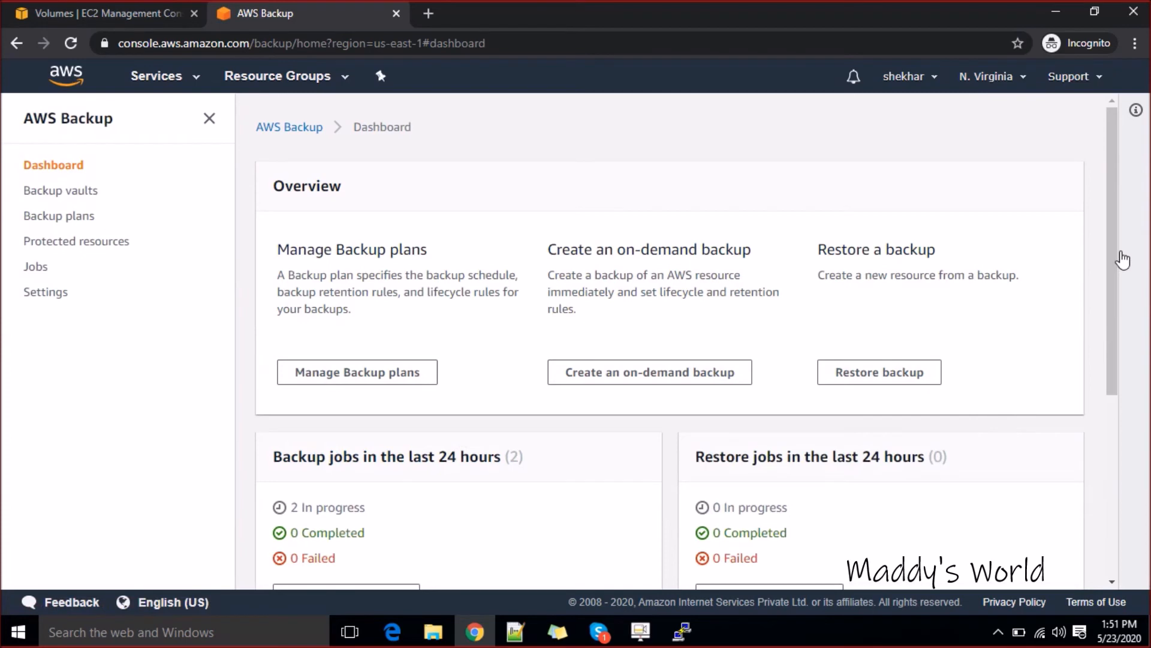
click(1119, 288)
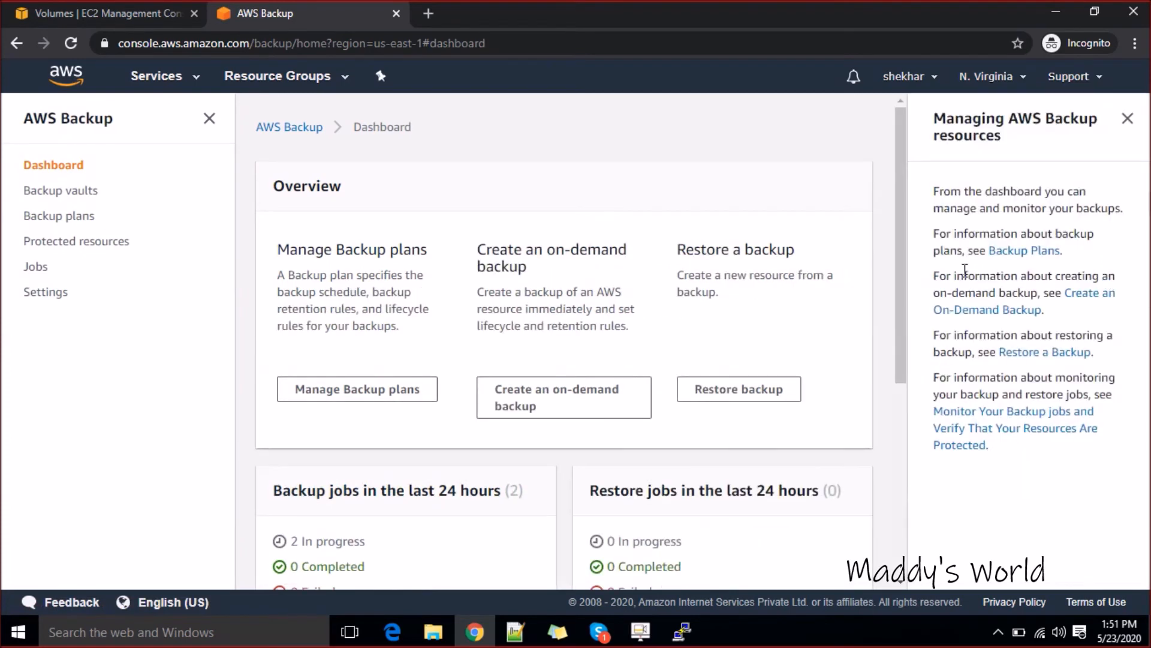
click(1127, 119)
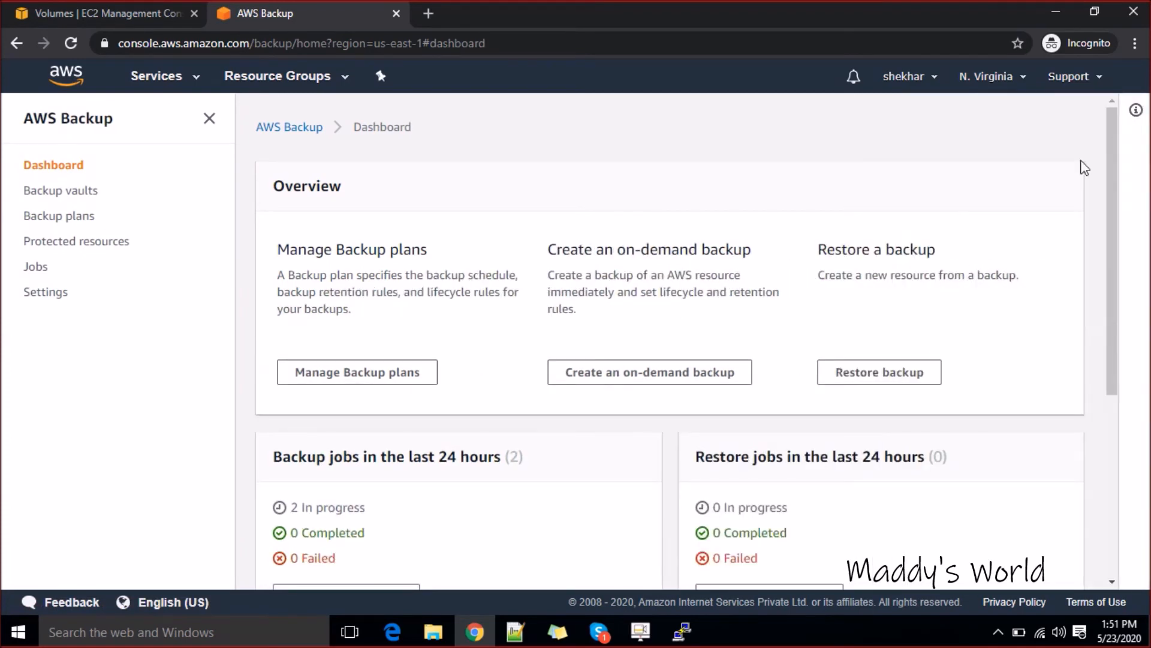
- Review the backup, restore and copy job summaries on the dashboard and open the backup jobs details
drag(1113, 199, 1113, 247)
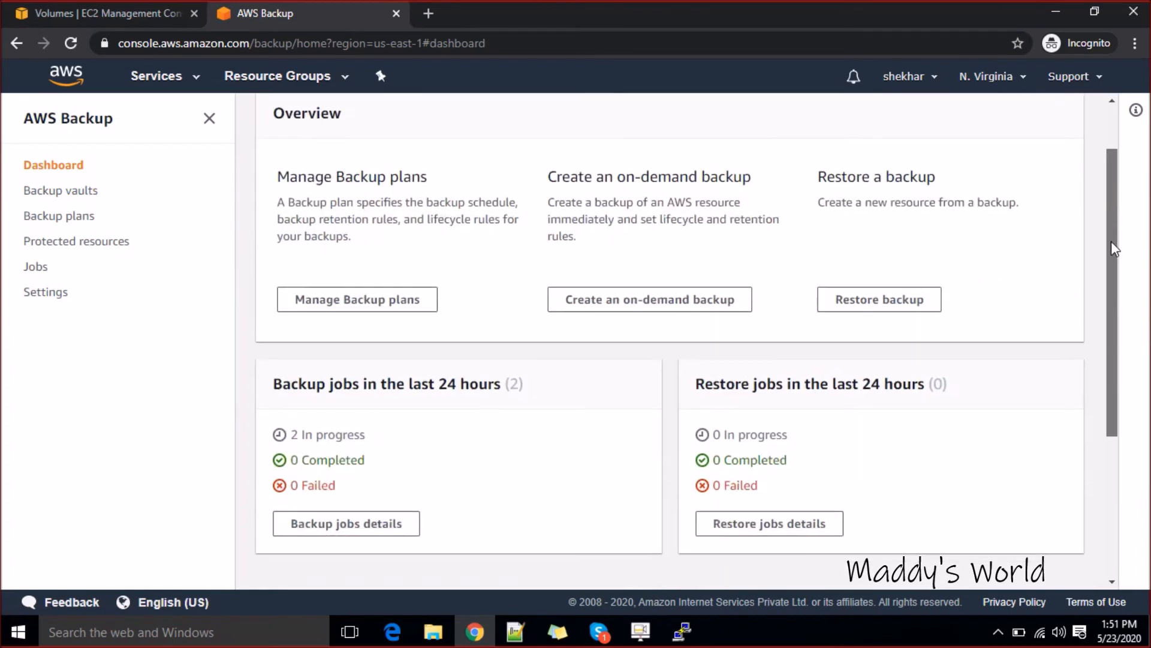
drag(1112, 243, 1116, 295)
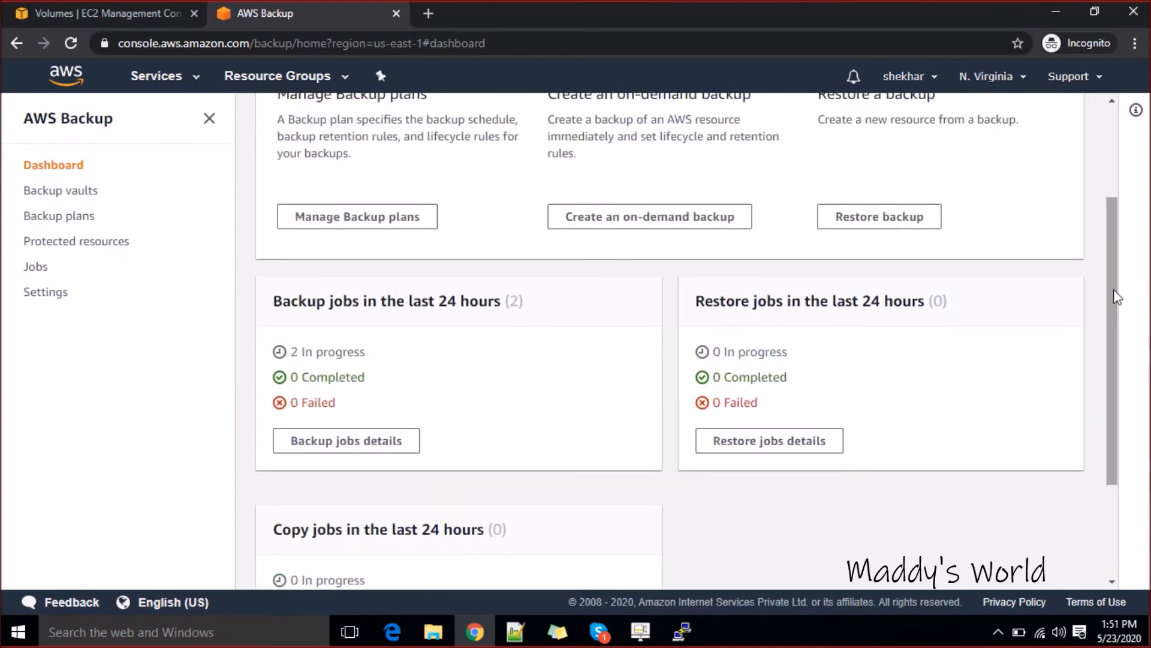
double_click(344, 353)
click(364, 430)
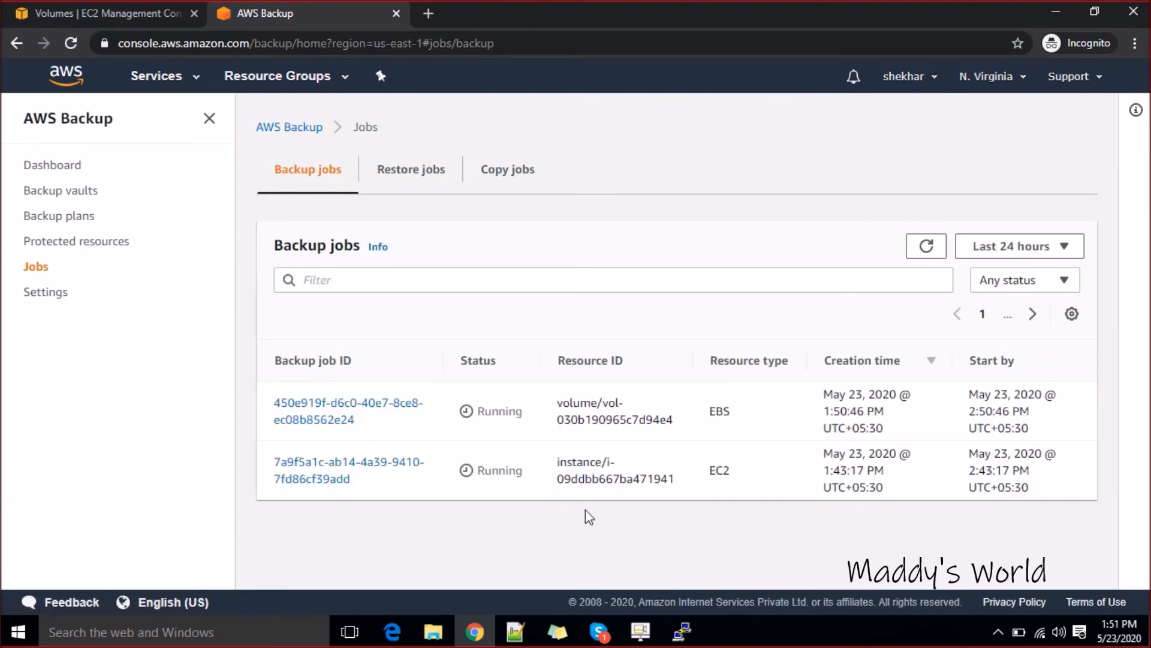
click(652, 635)
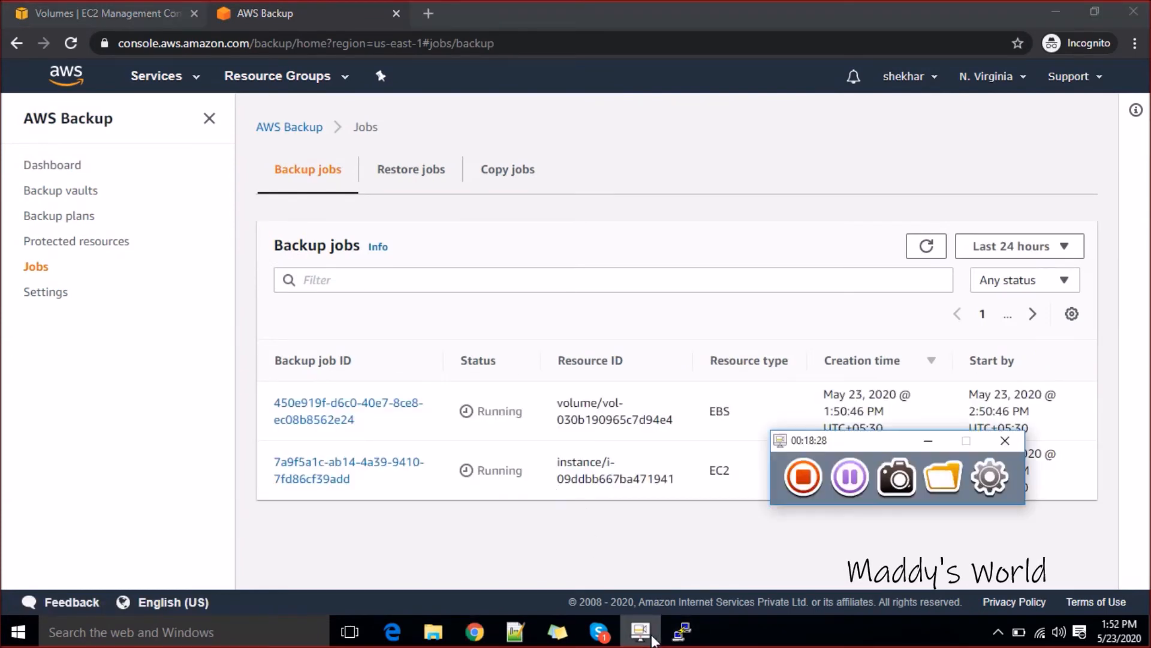
click(854, 491)
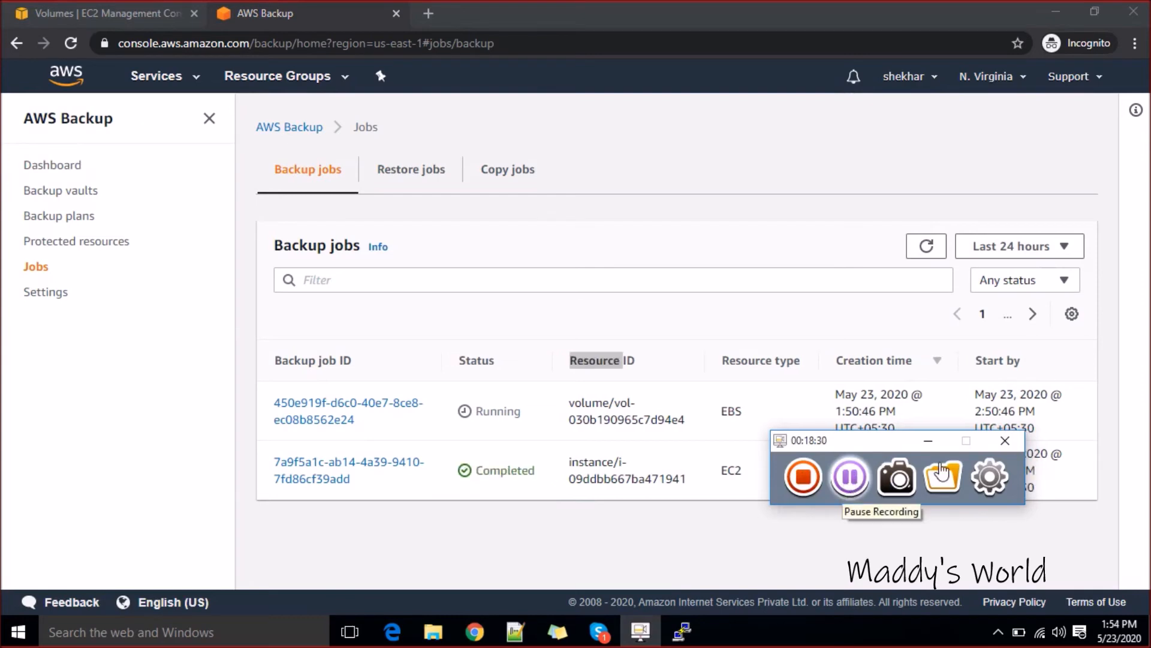
click(929, 442)
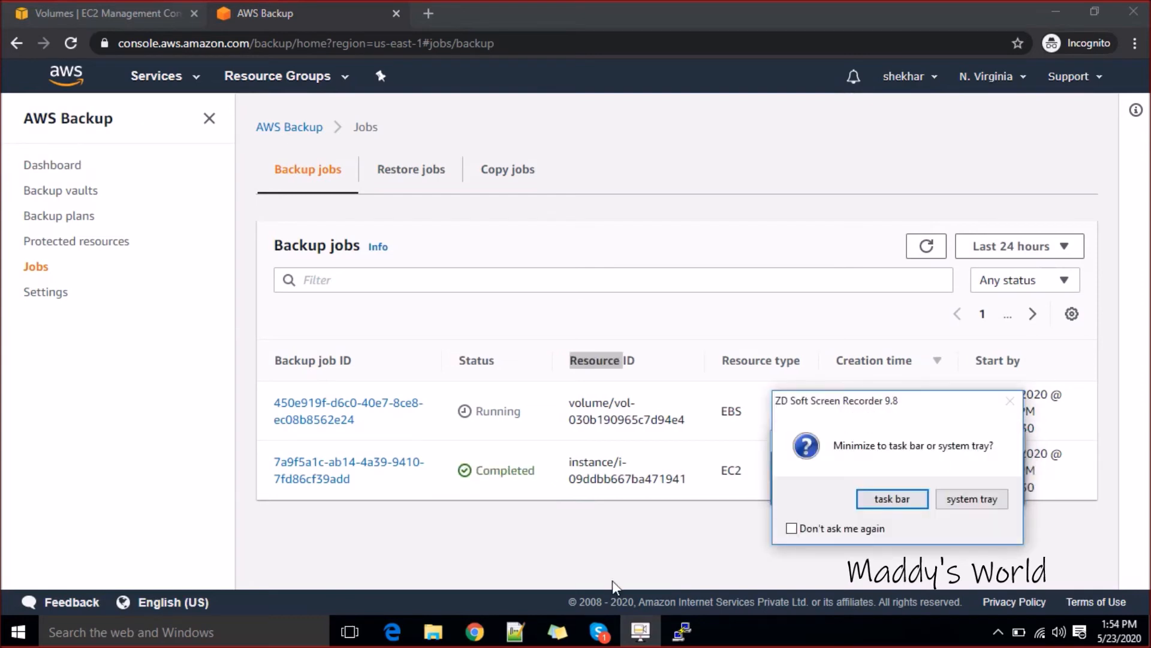
click(866, 501)
- Check the EC2 backup job's status and open the backupvalut vault to view its backups
drag(452, 473, 525, 469)
click(525, 470)
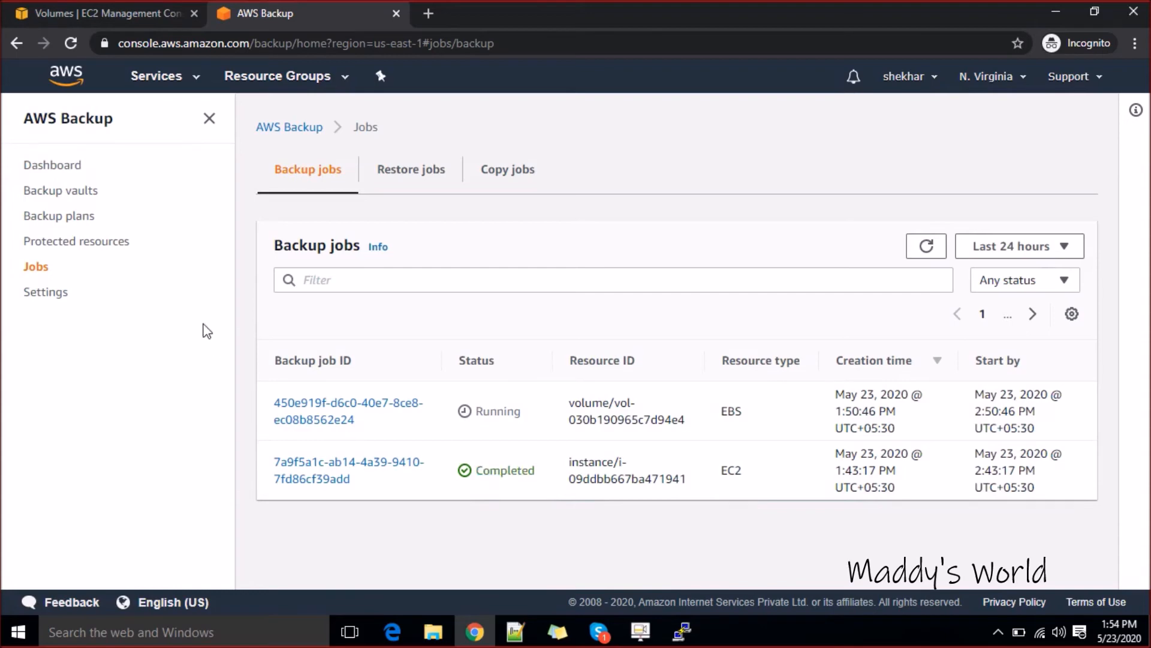
click(93, 193)
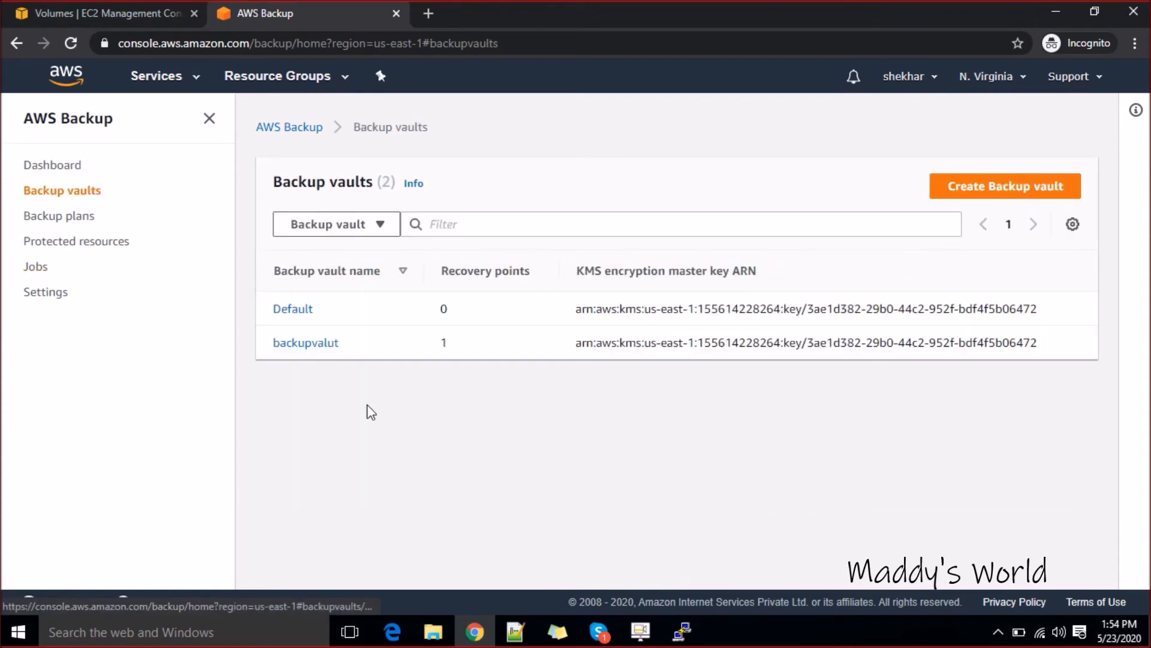
click(325, 345)
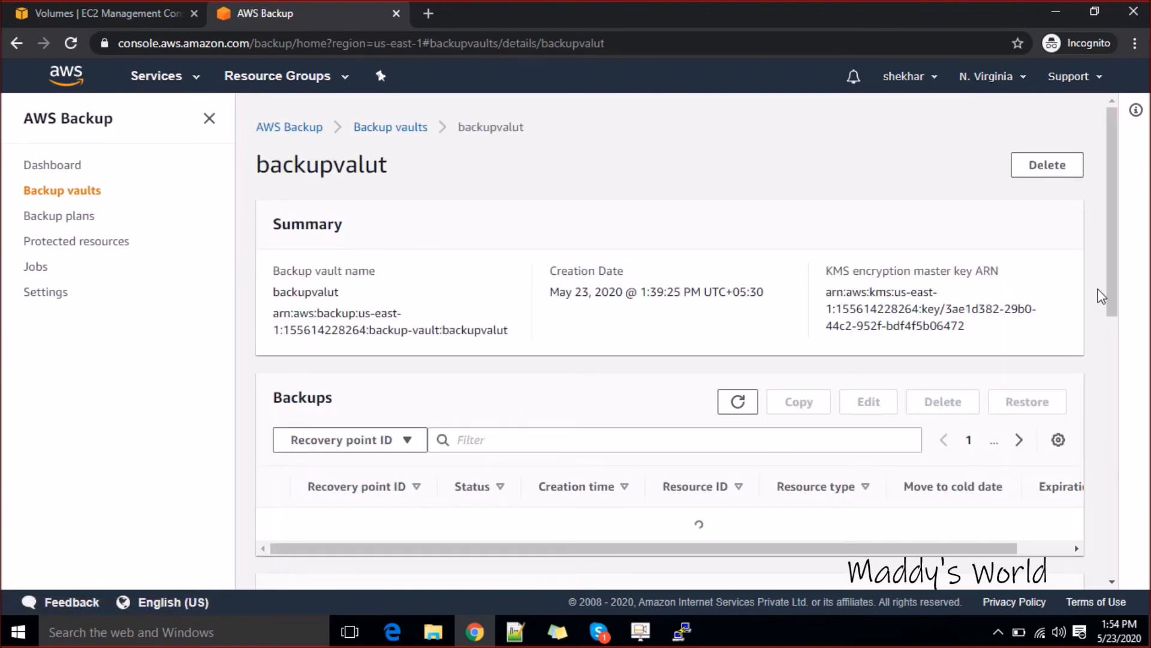
drag(1119, 268, 1114, 306)
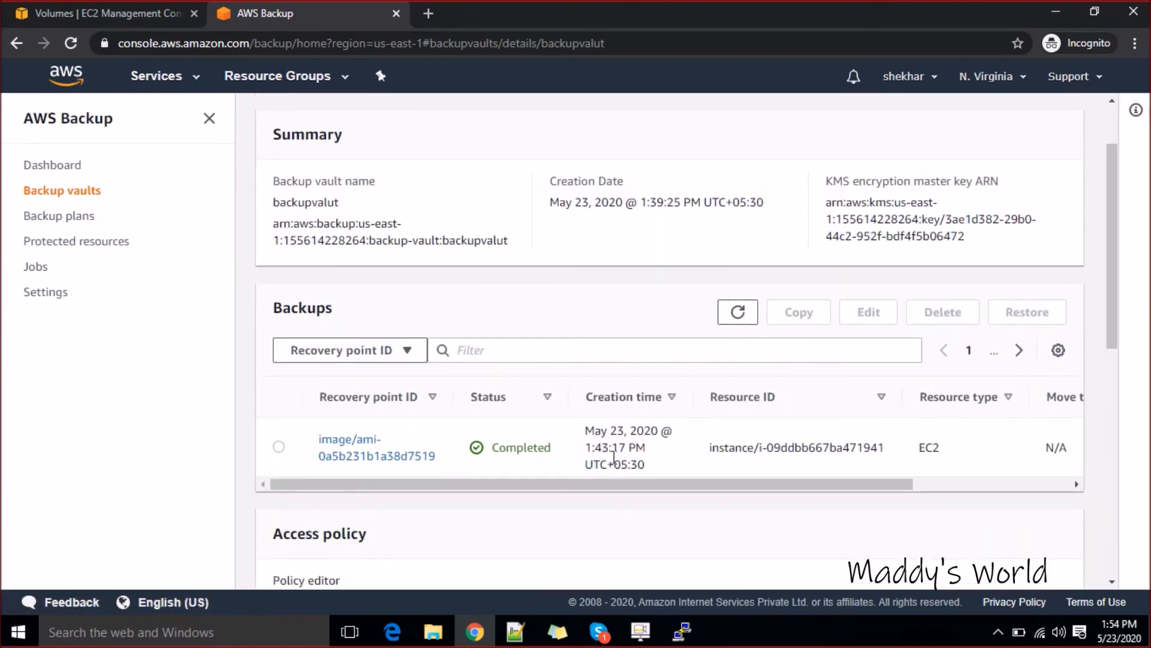
- Select the EC2 recovery point in the vault and examine its resource type, cold storage and expiration columns
click(277, 447)
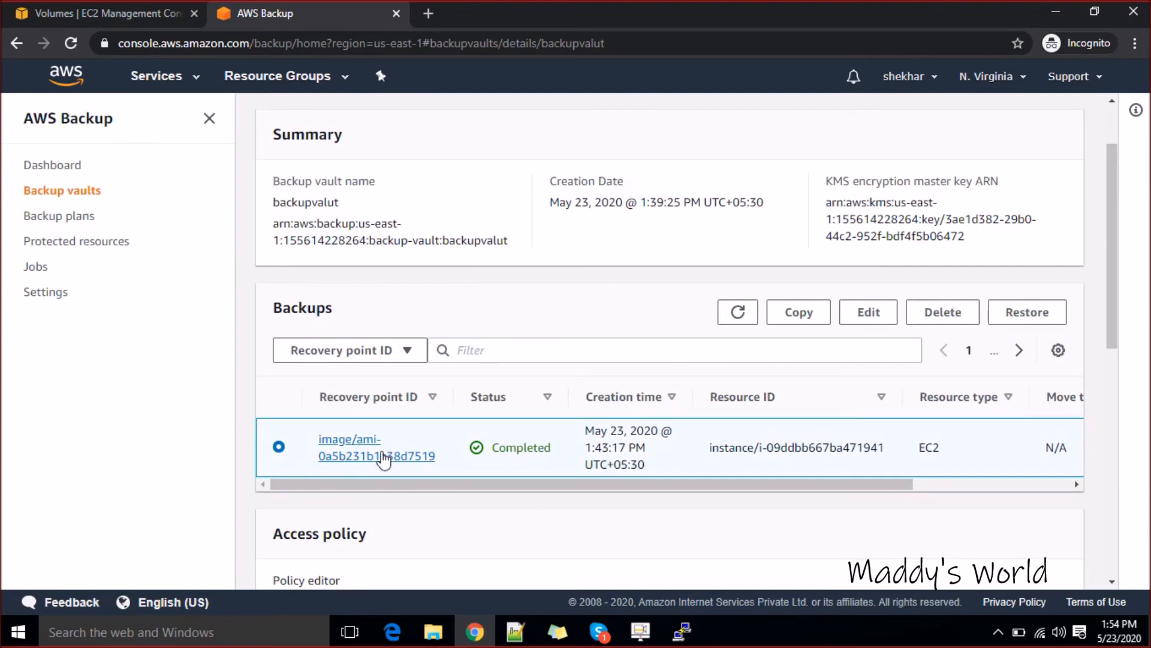
drag(537, 487, 778, 541)
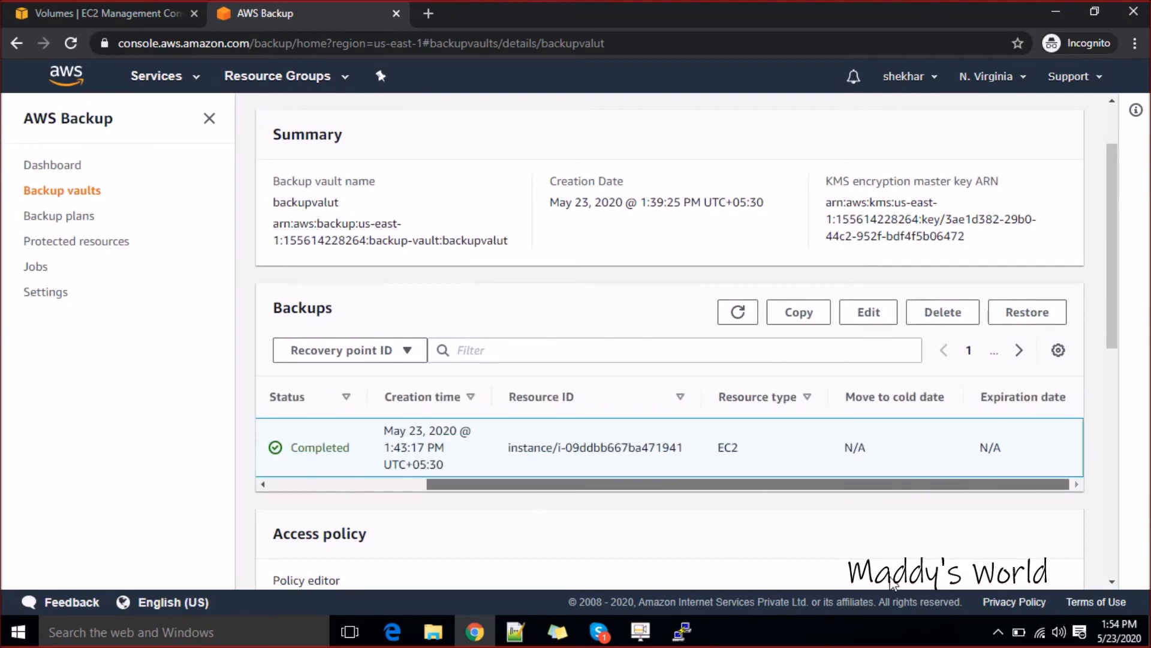
drag(893, 583, 894, 582)
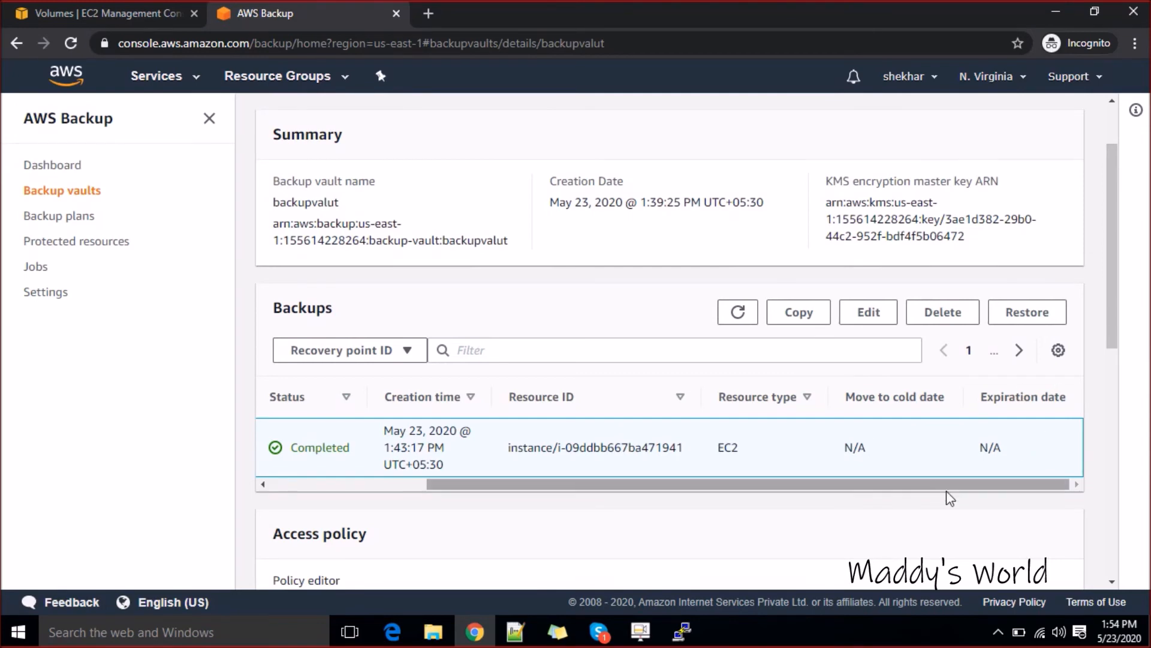
drag(940, 484, 791, 419)
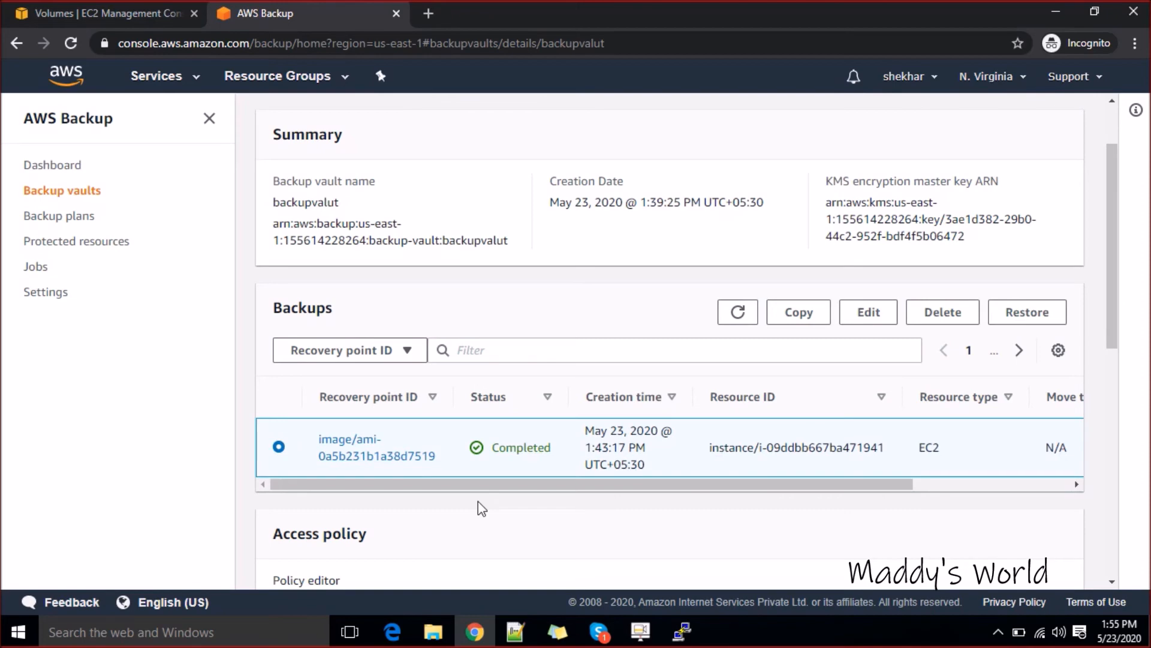
- Open the EC2 recovery point and examine its details and backup summary
click(375, 453)
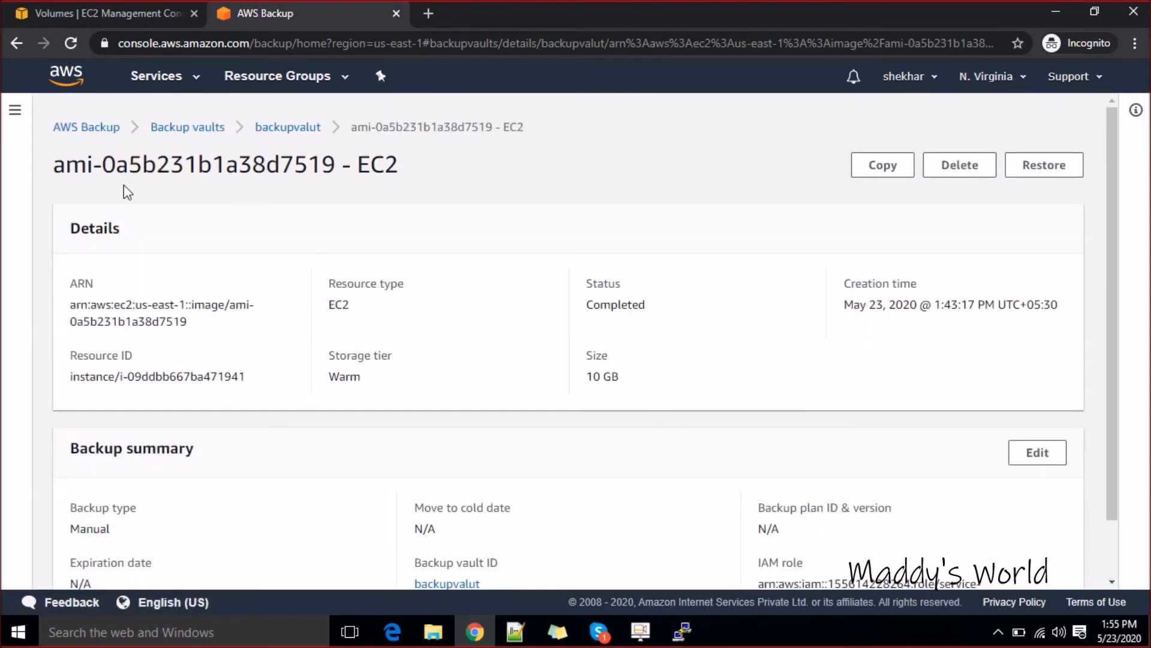
drag(111, 164, 396, 185)
click(529, 149)
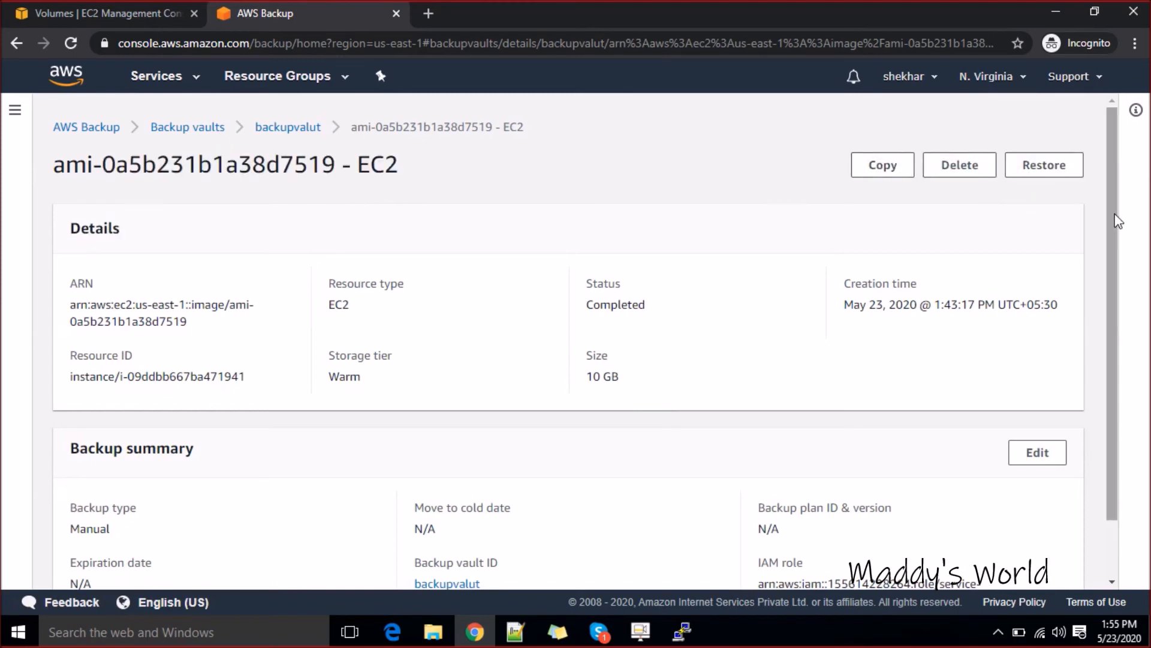
drag(1113, 226, 1112, 319)
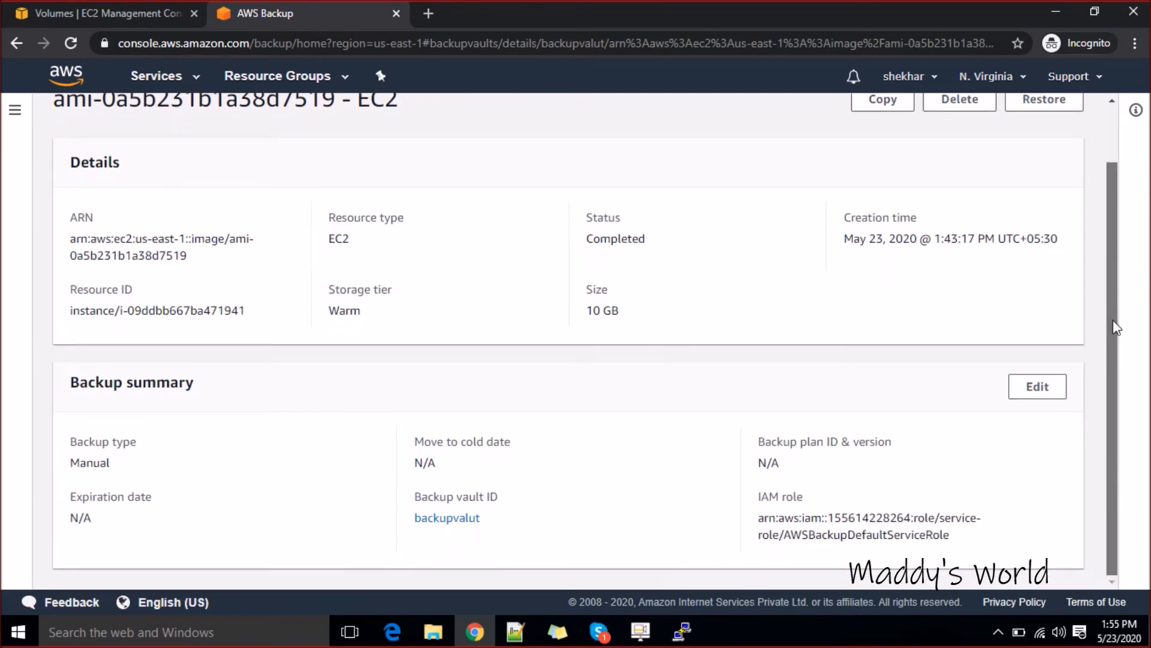
- Examine the destination region options for copying the EC2 recovery point, leaving the form without copying
drag(1116, 240, 1111, 174)
click(877, 169)
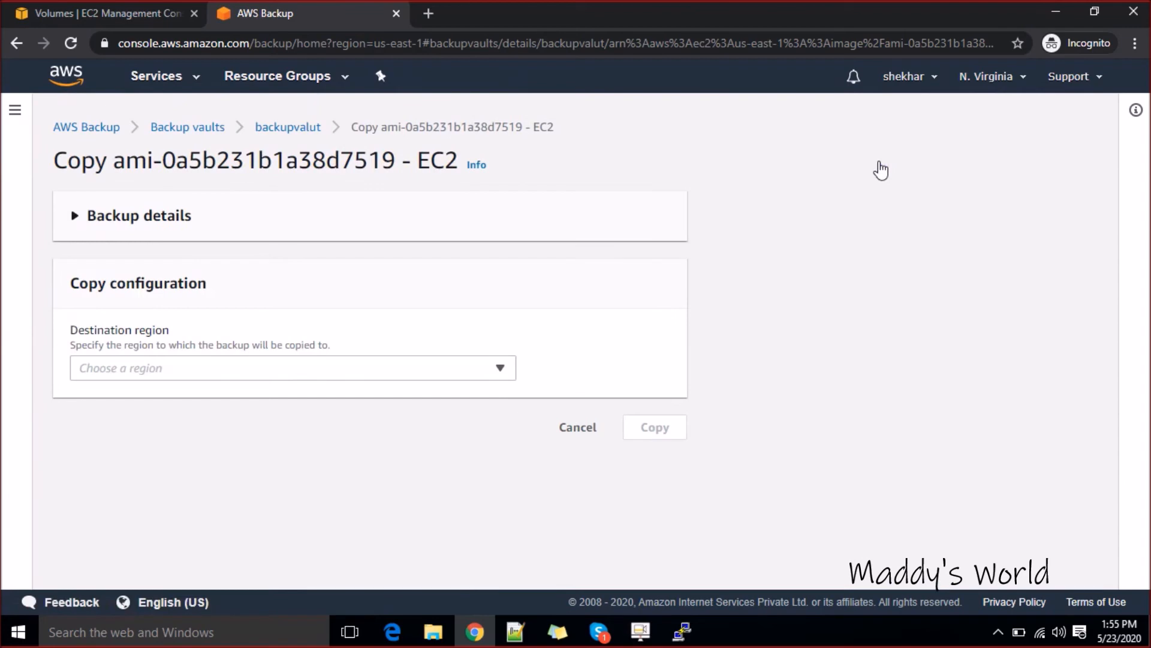
click(493, 378)
click(551, 130)
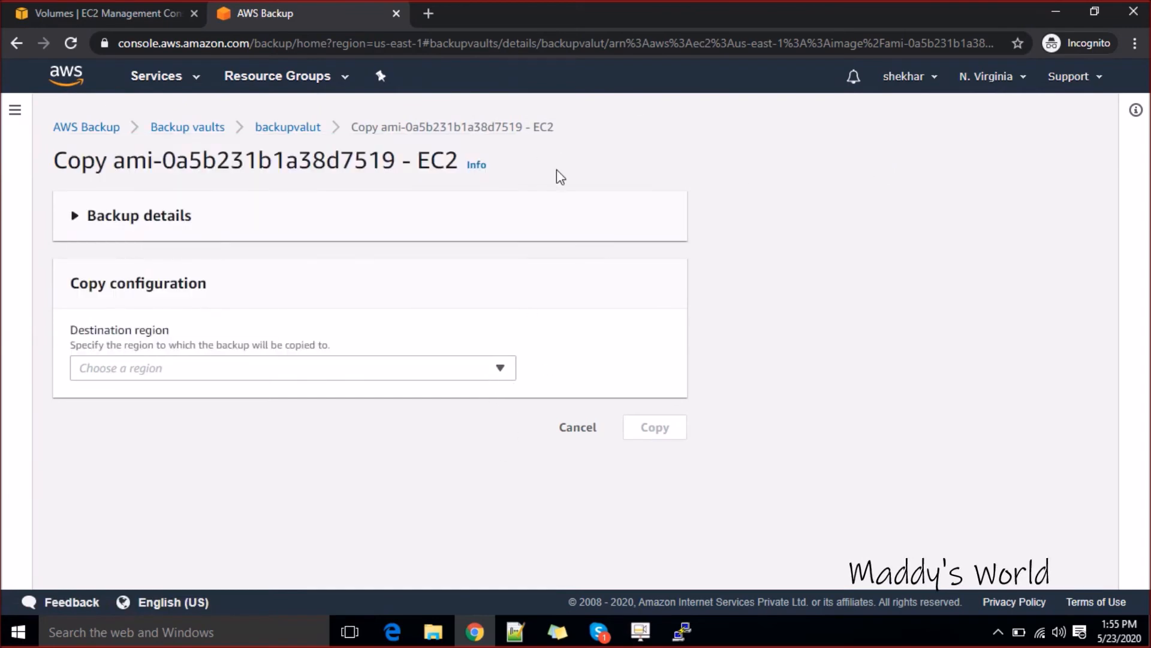
click(578, 442)
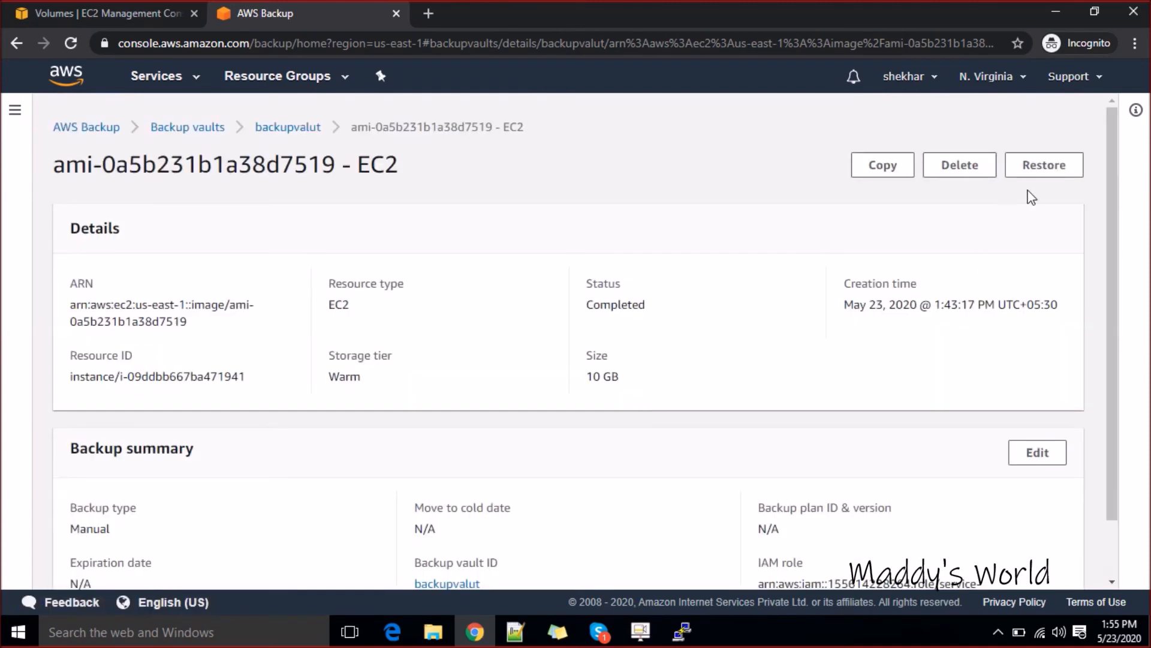
- Examine the restore settings offered for the EC2 recovery point and cancel without restoring
click(1042, 165)
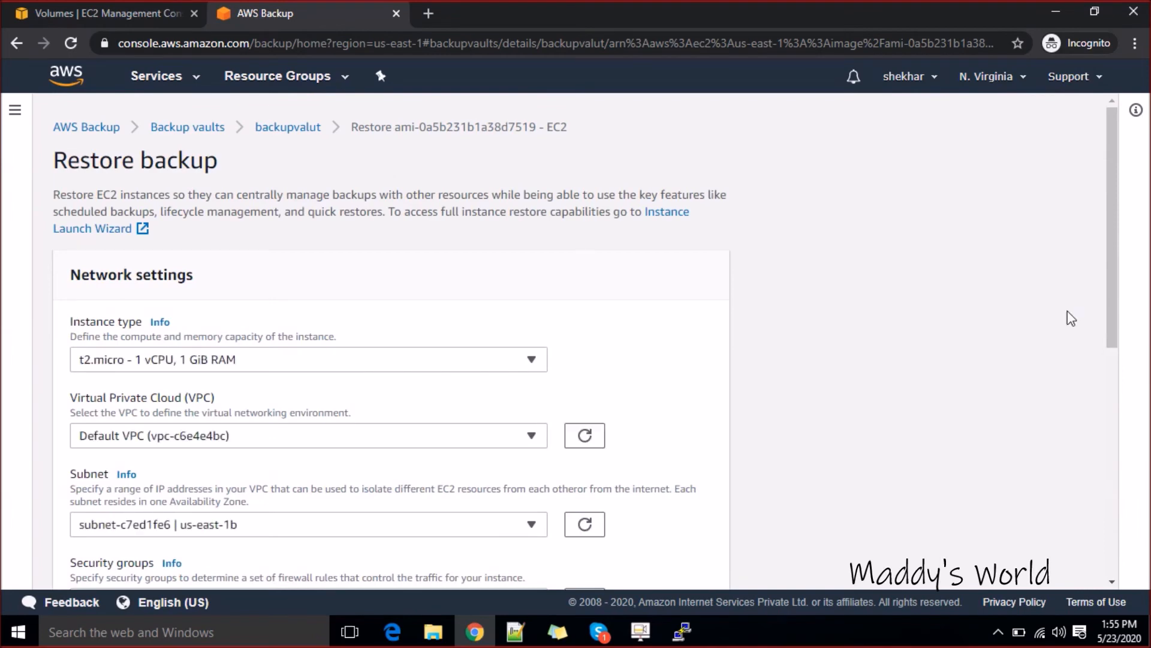
drag(1110, 267, 1093, 487)
click(559, 555)
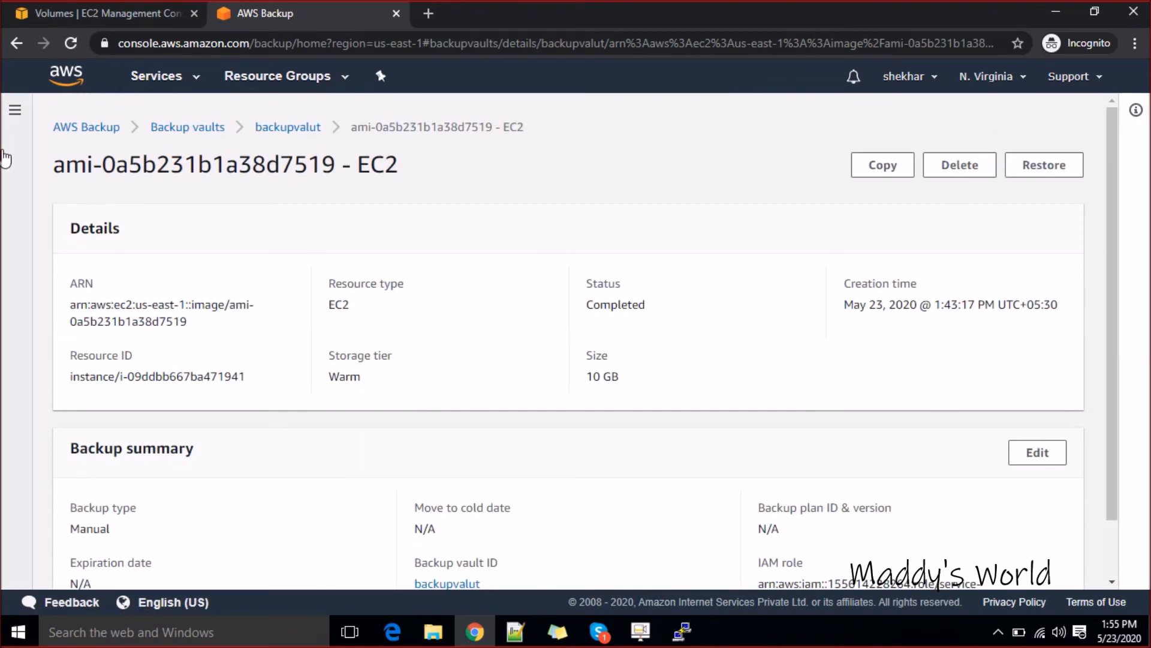
- Go back through the dashboard to the backupvalut vault and reopen the EC2 recovery point's details
click(85, 130)
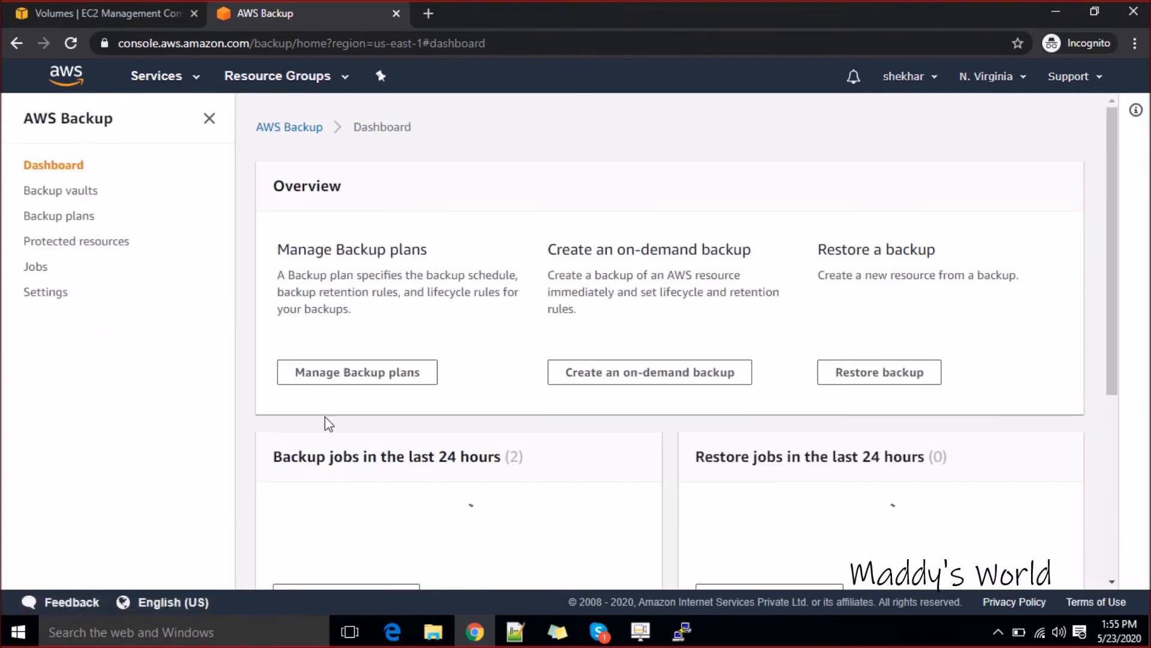
click(89, 198)
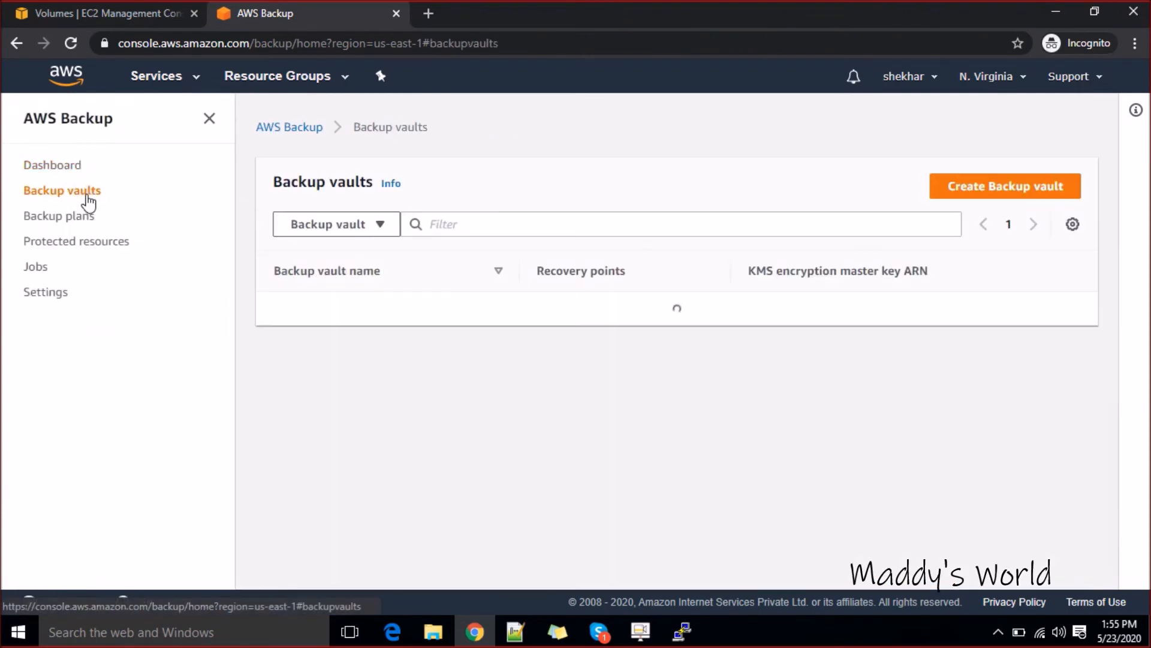
click(291, 342)
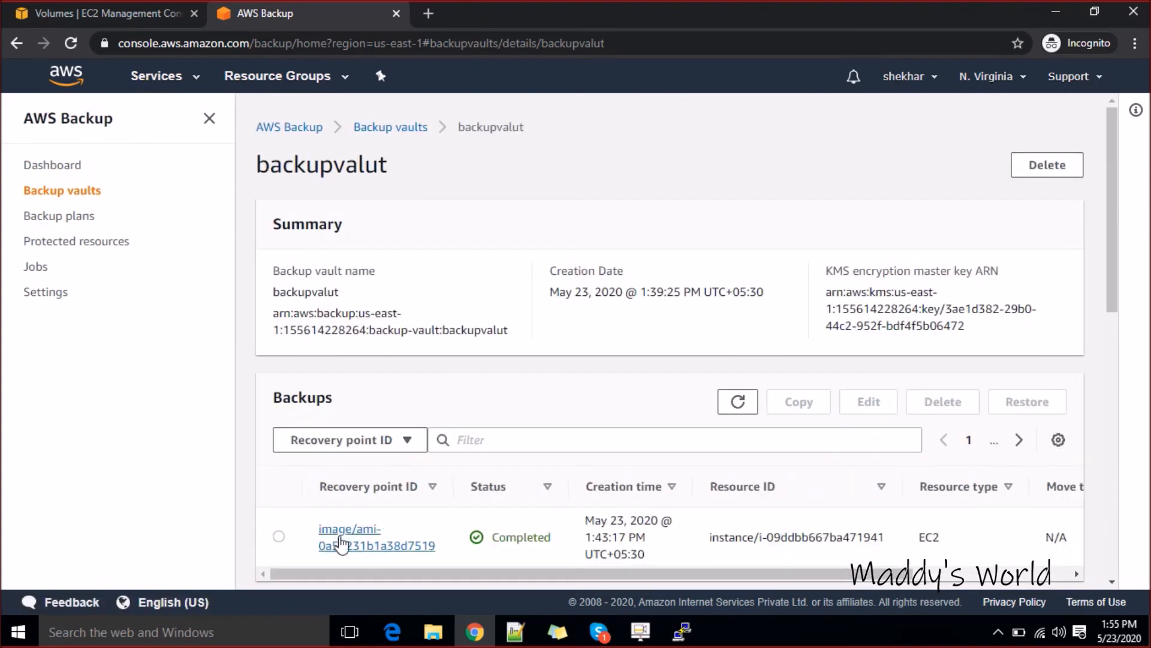
drag(1110, 213, 1110, 279)
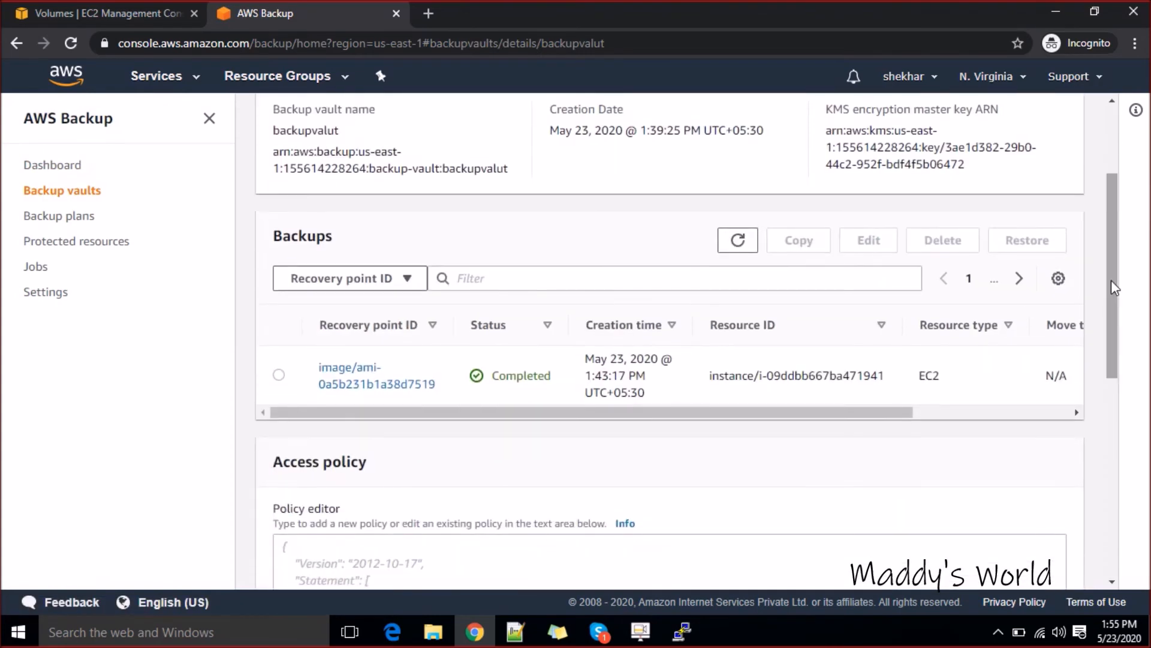
click(374, 387)
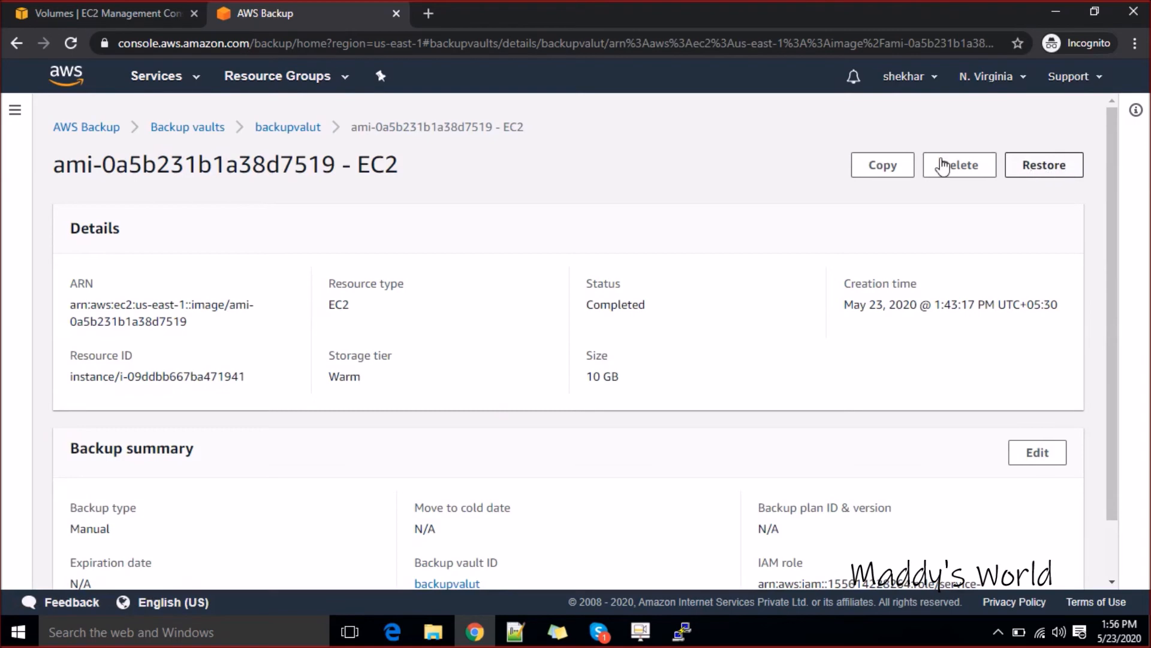
- Start restoring a backup from the dashboard and select the recovery point of the protected EC2 instance
click(109, 136)
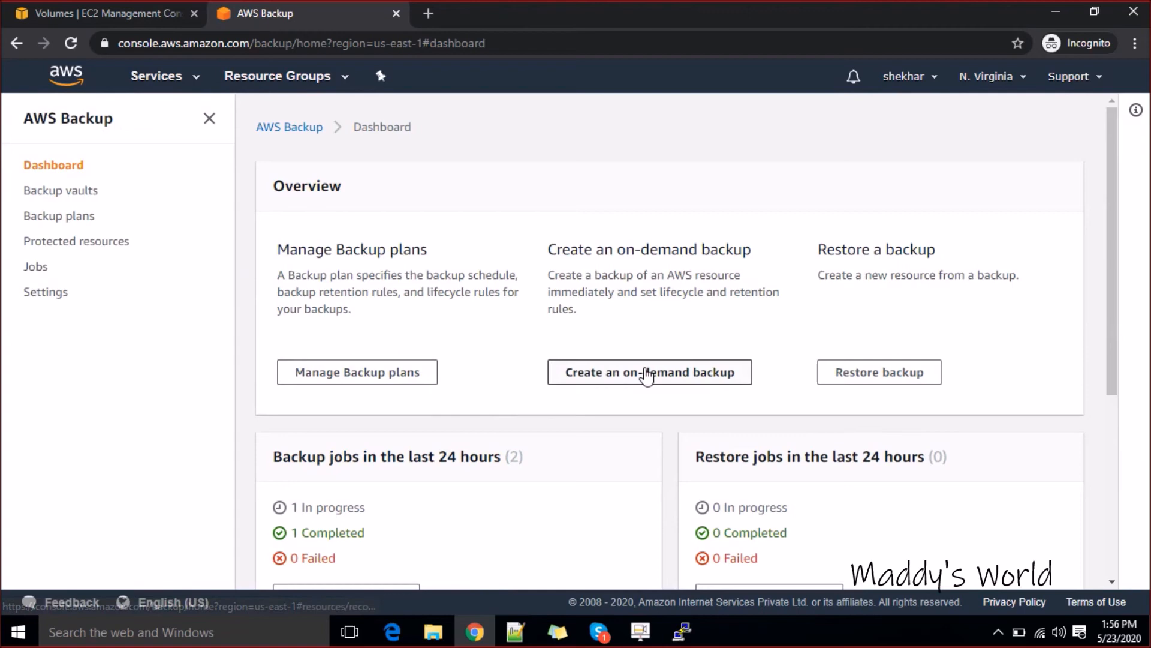
click(873, 374)
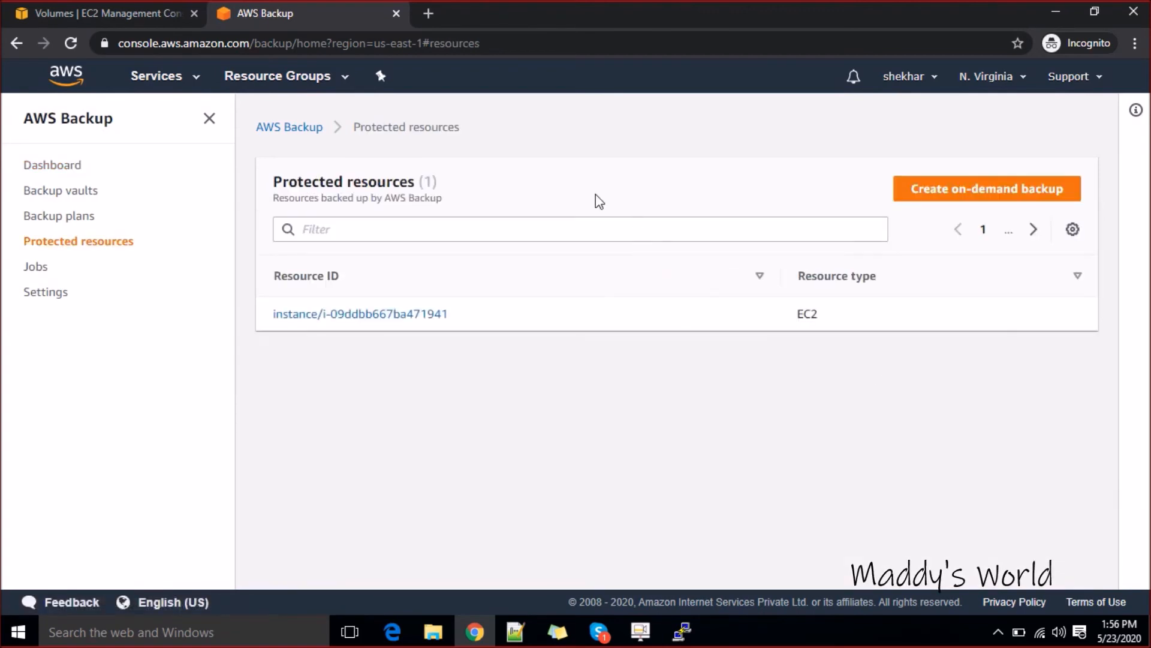
click(384, 314)
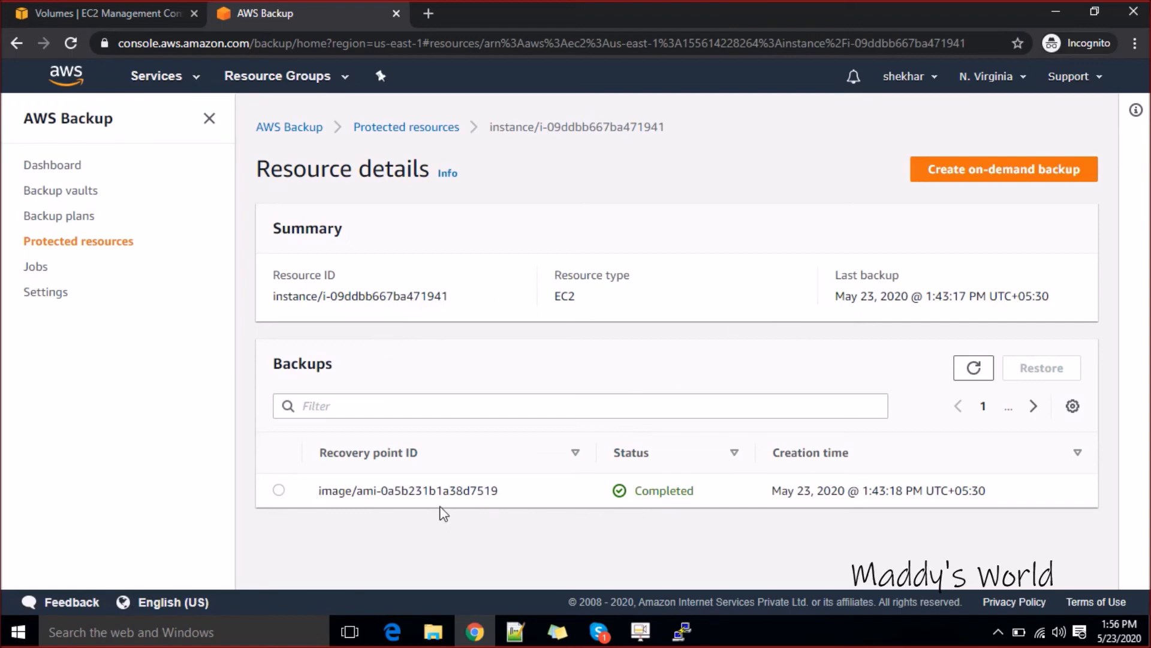
click(279, 491)
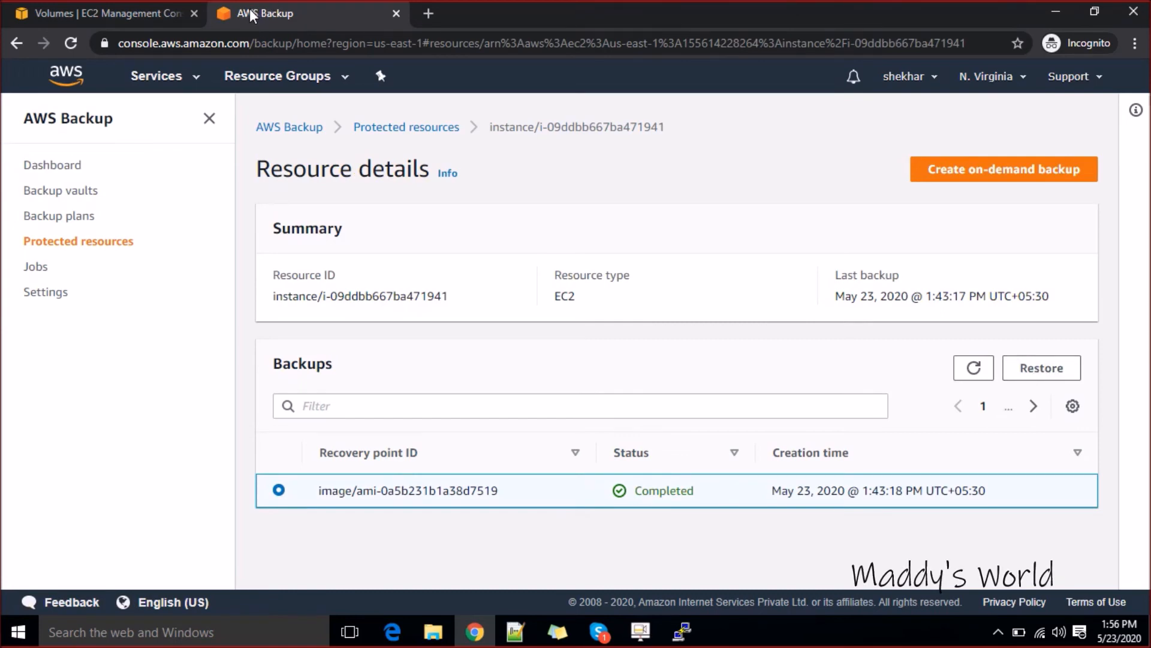
- Switch to the EC2 console's volume list and leave only the Webserver volume selected
click(173, 12)
click(218, 249)
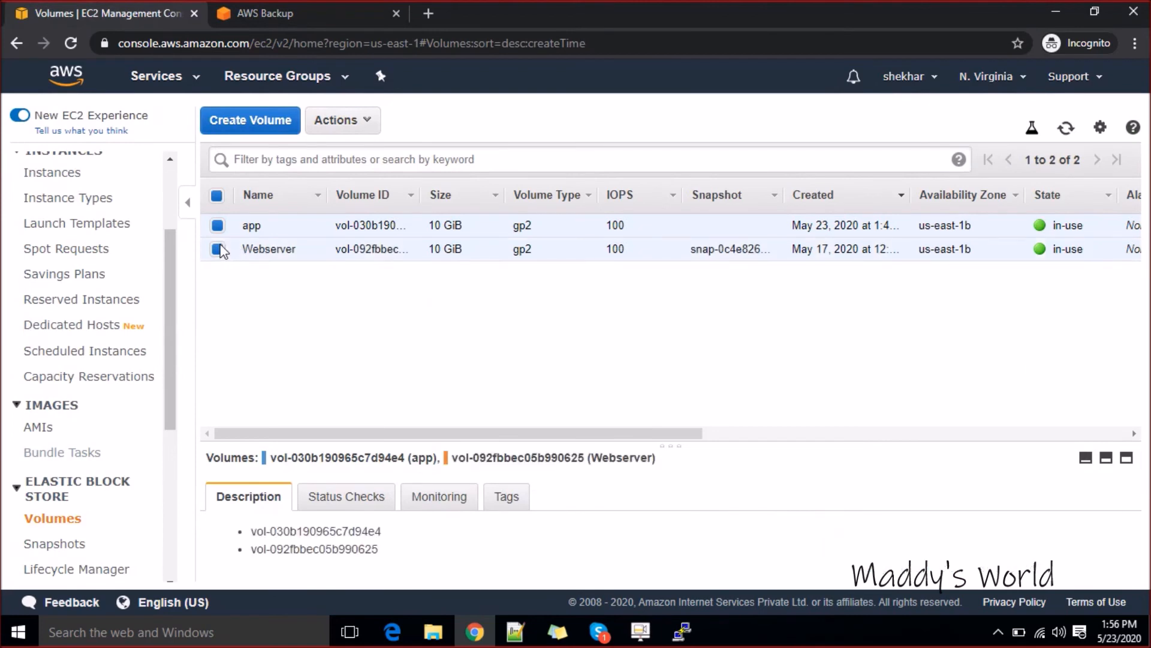
click(217, 225)
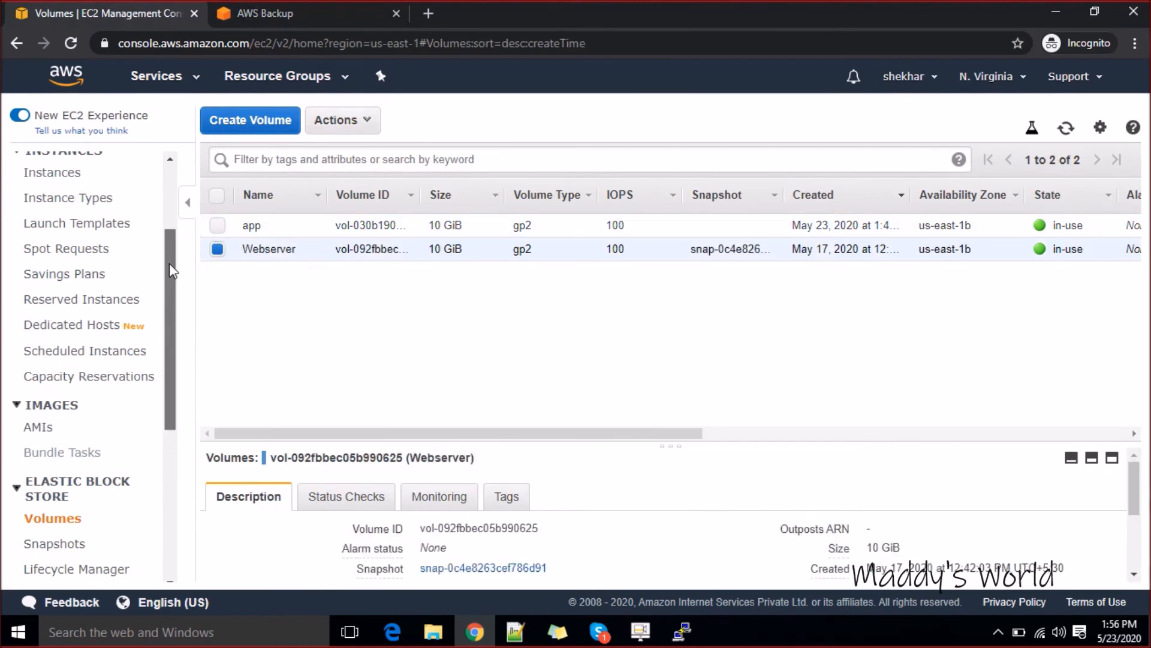
- Terminate the running Webserver instance from the EC2 instance list and confirm the termination
drag(169, 263, 156, 202)
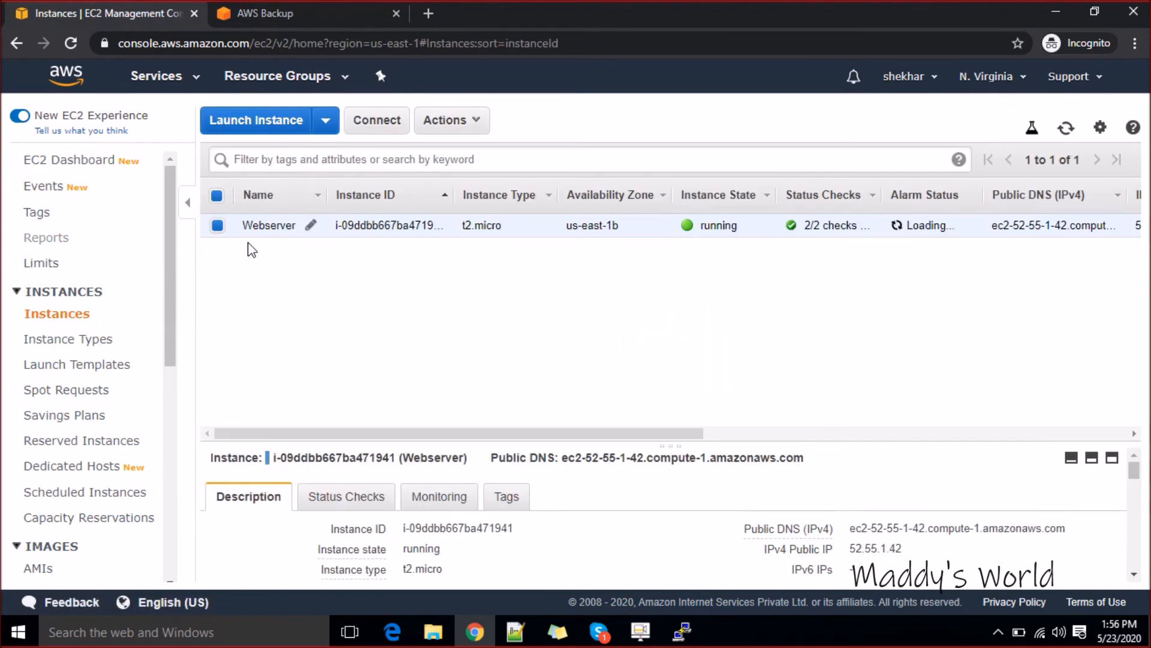
click(461, 127)
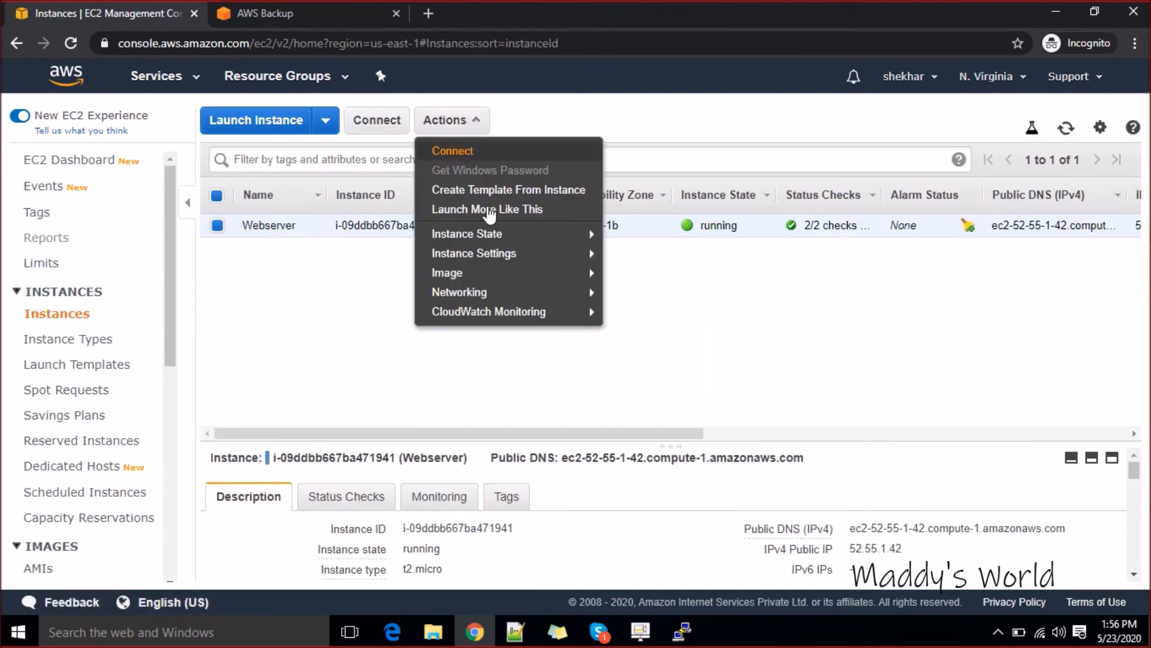
mouse_move(535, 234)
click(618, 313)
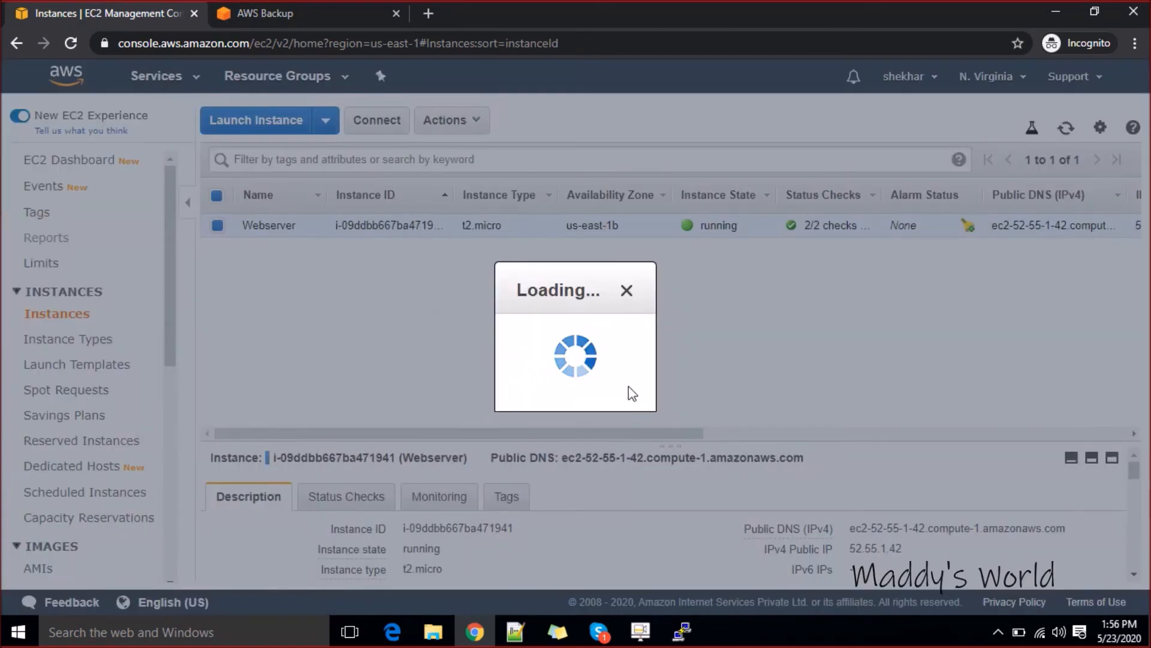
click(804, 489)
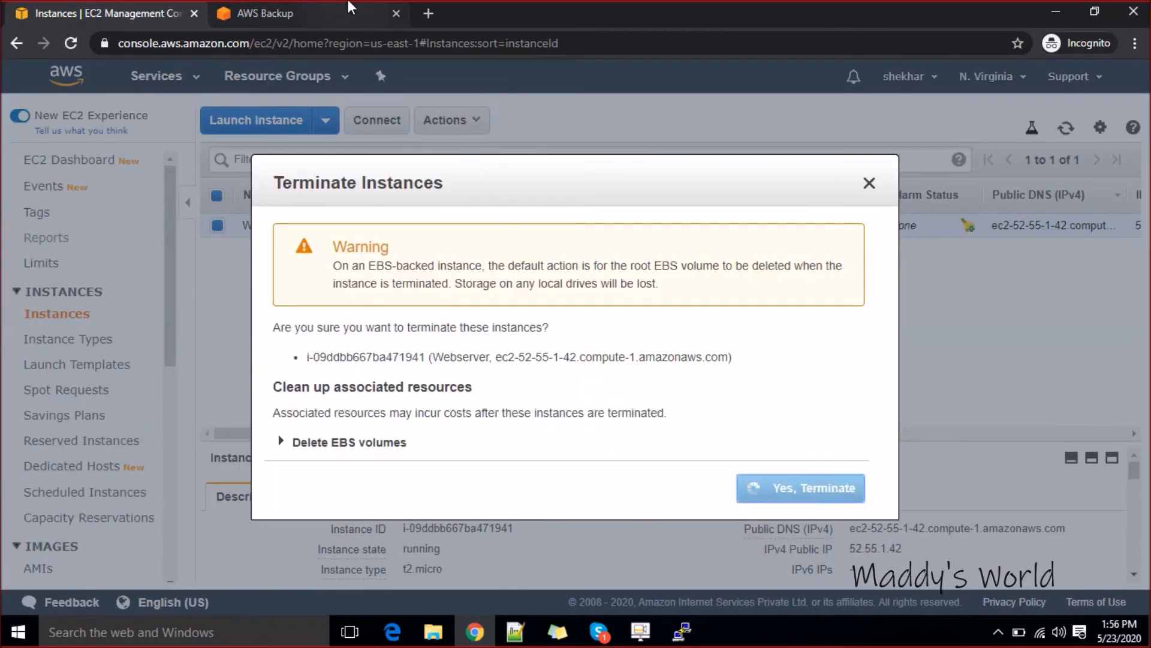
- Switch to AWS Backup and start restoring the protected EC2 instance from its completed recovery point, beginning at the dashboard
click(339, 15)
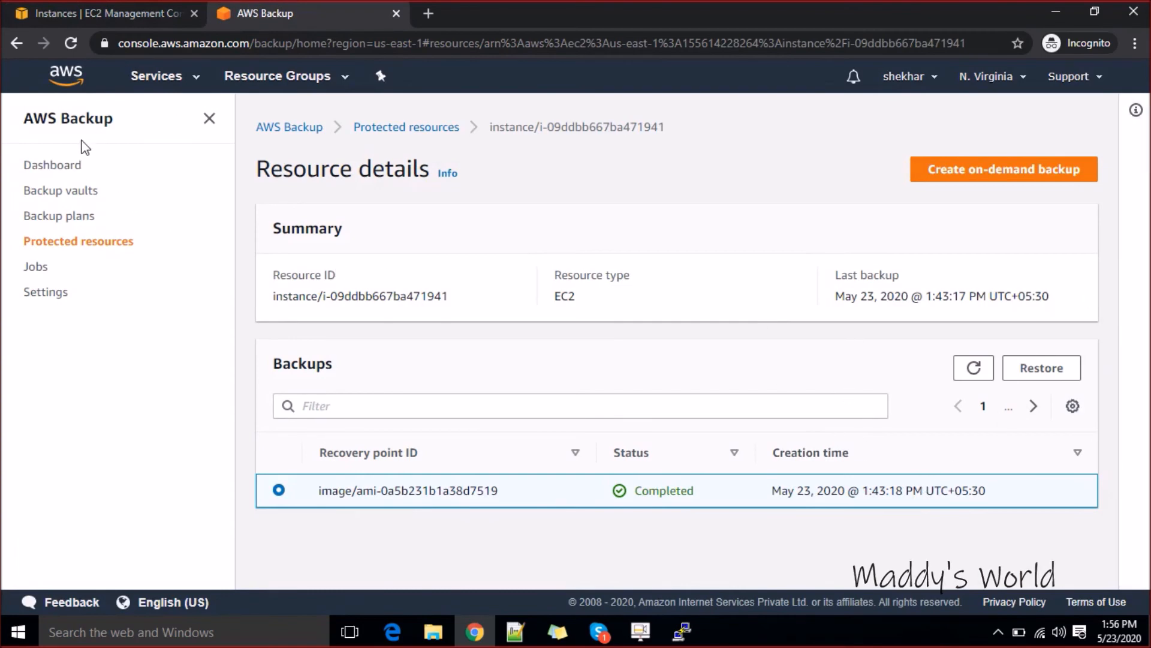
click(60, 168)
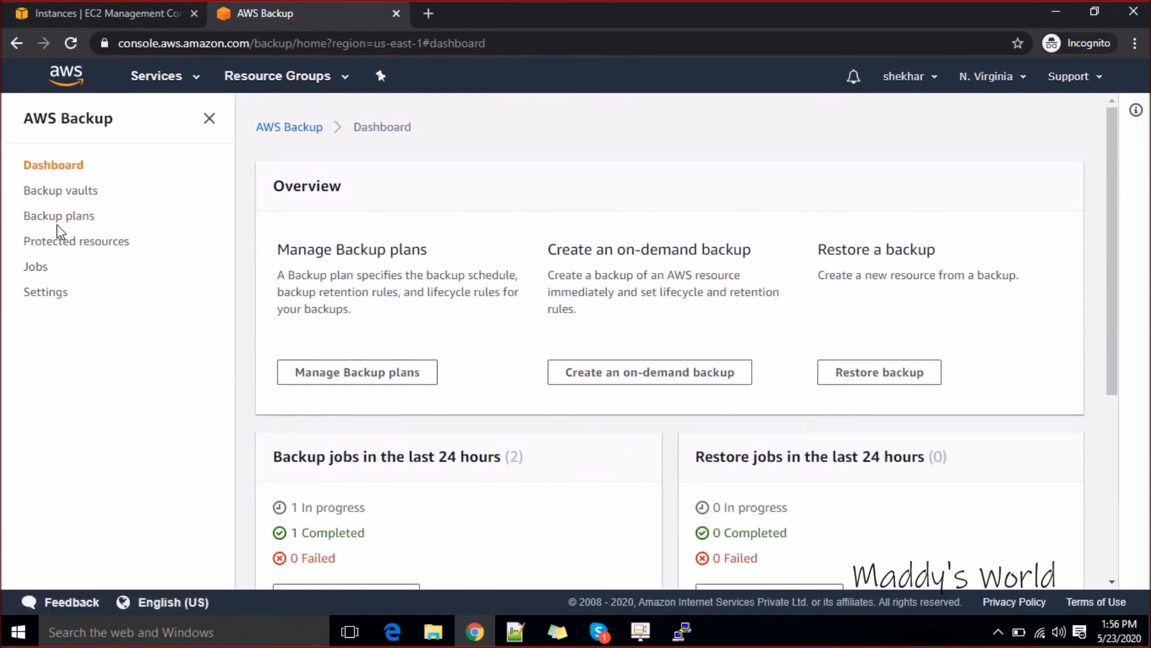
drag(1110, 262, 1087, 287)
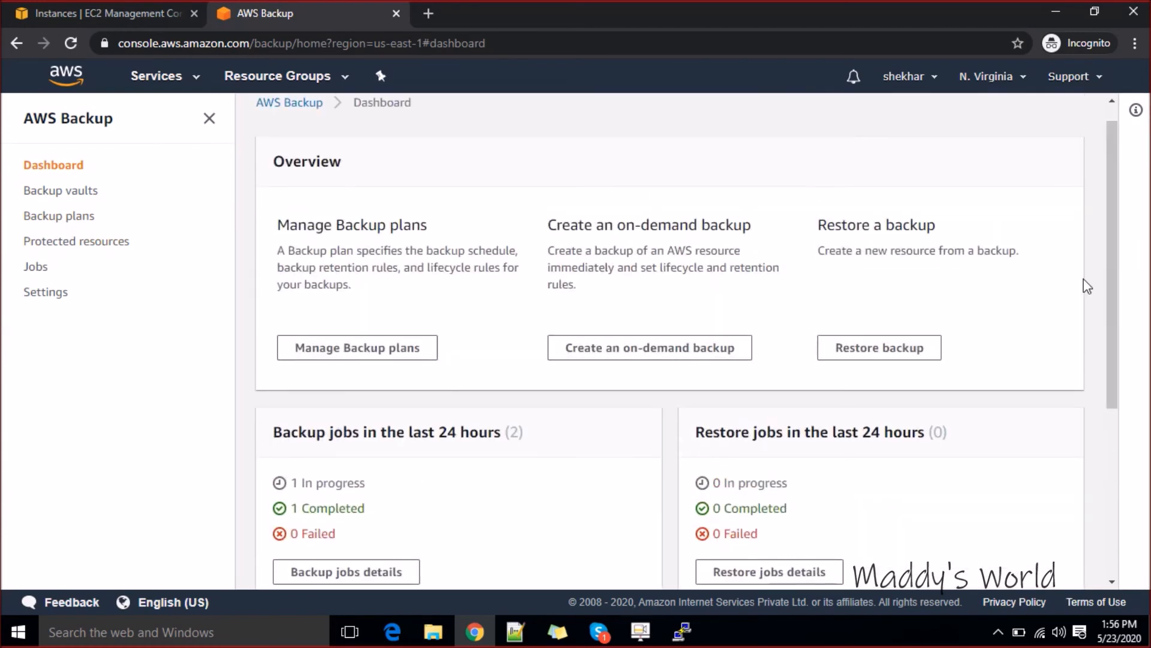
click(848, 347)
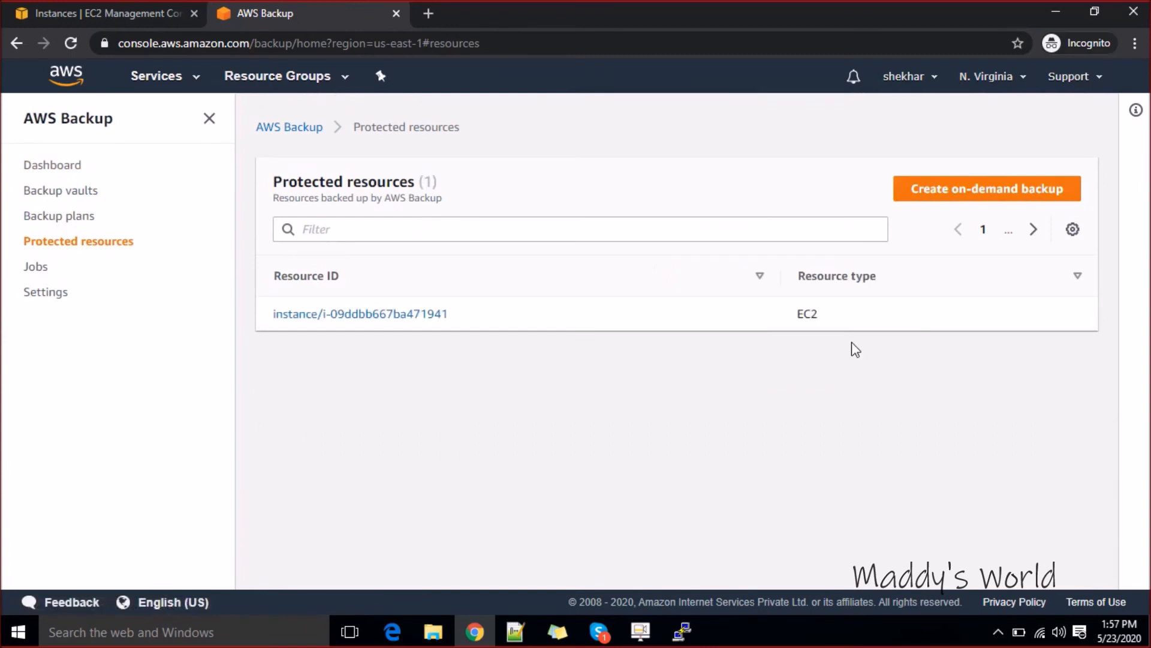
click(411, 314)
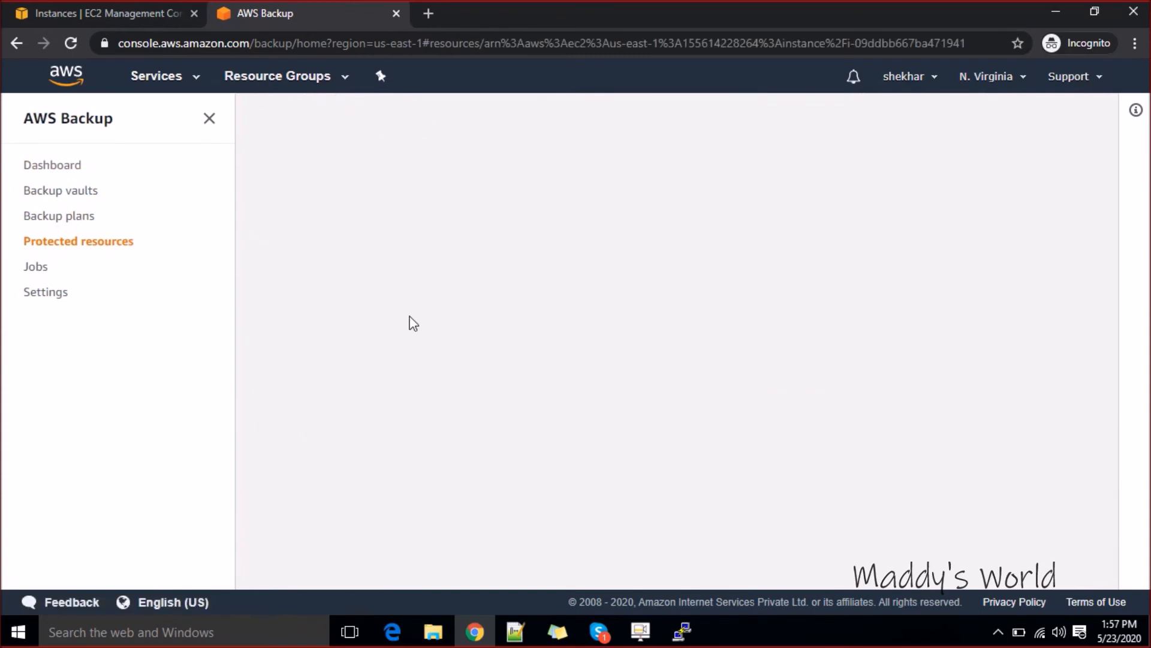
click(279, 490)
click(1041, 369)
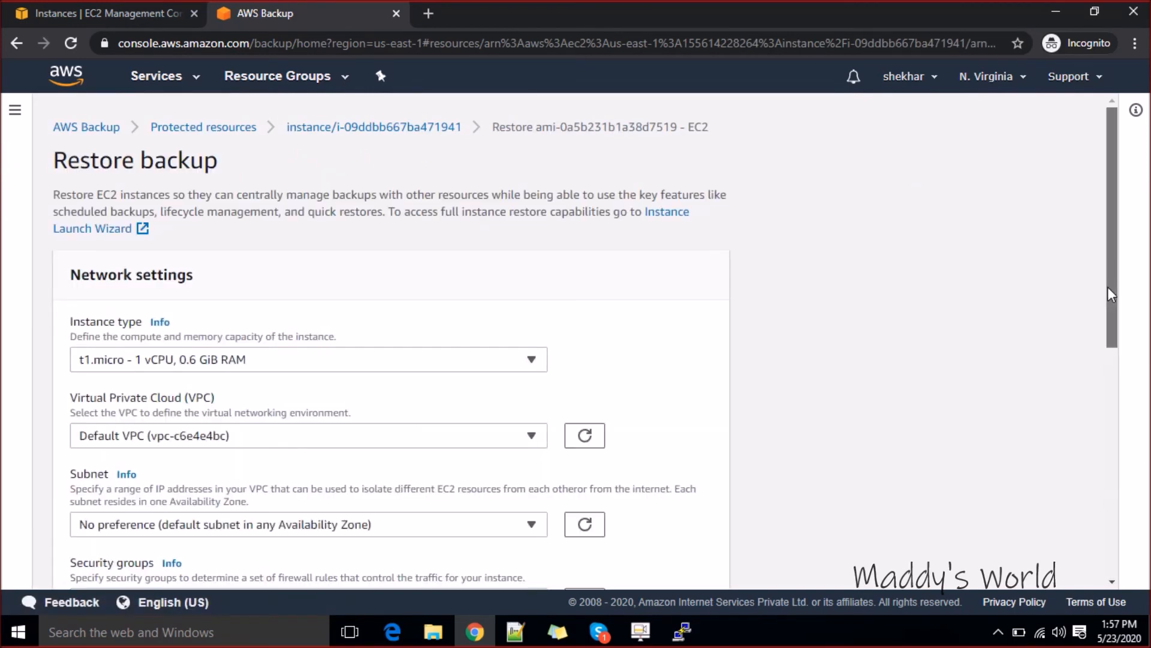
- Review the instance type, VPC and security group choices in the restore's network settings, keeping the default security group
drag(1107, 286, 1127, 355)
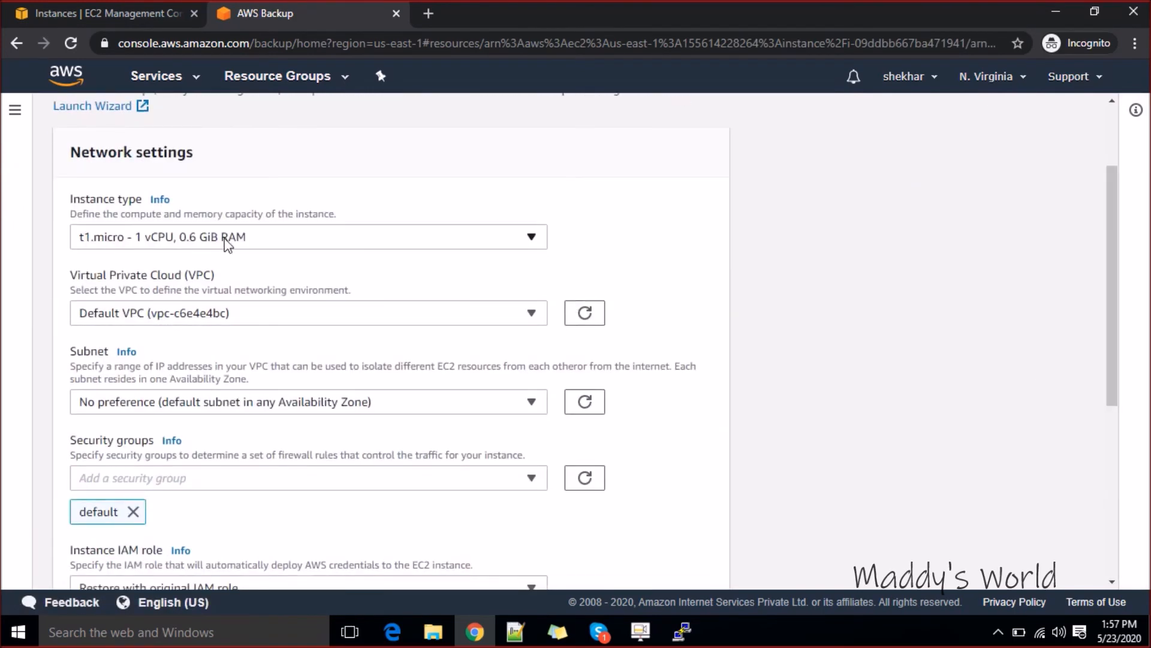
click(136, 242)
click(137, 242)
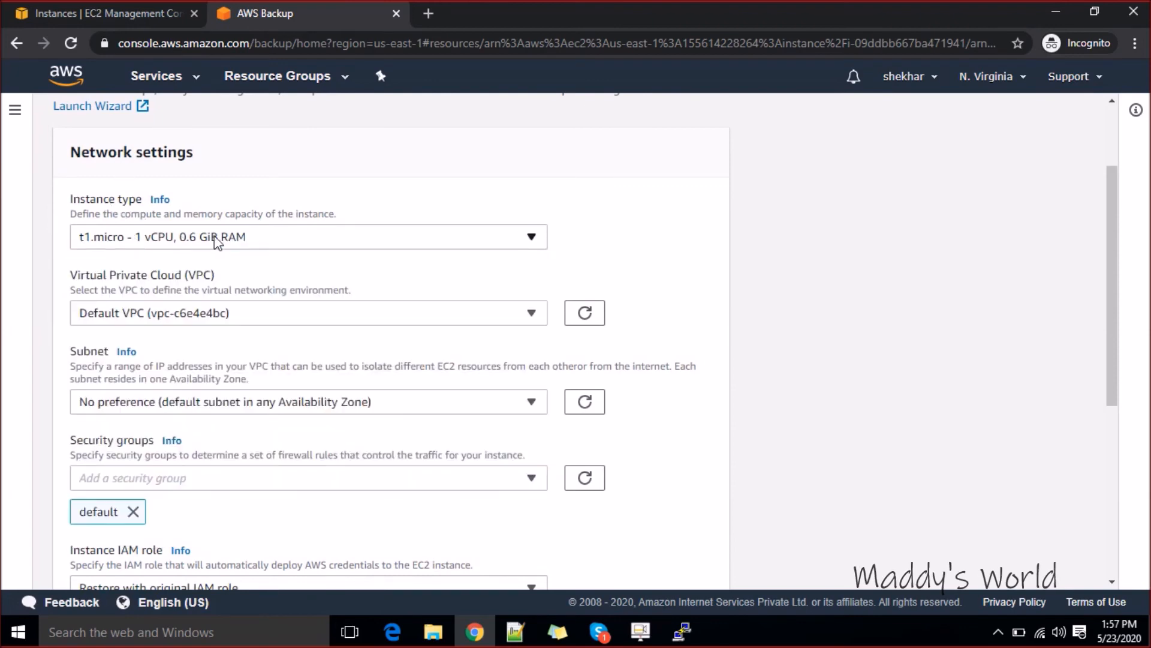
click(290, 320)
click(288, 320)
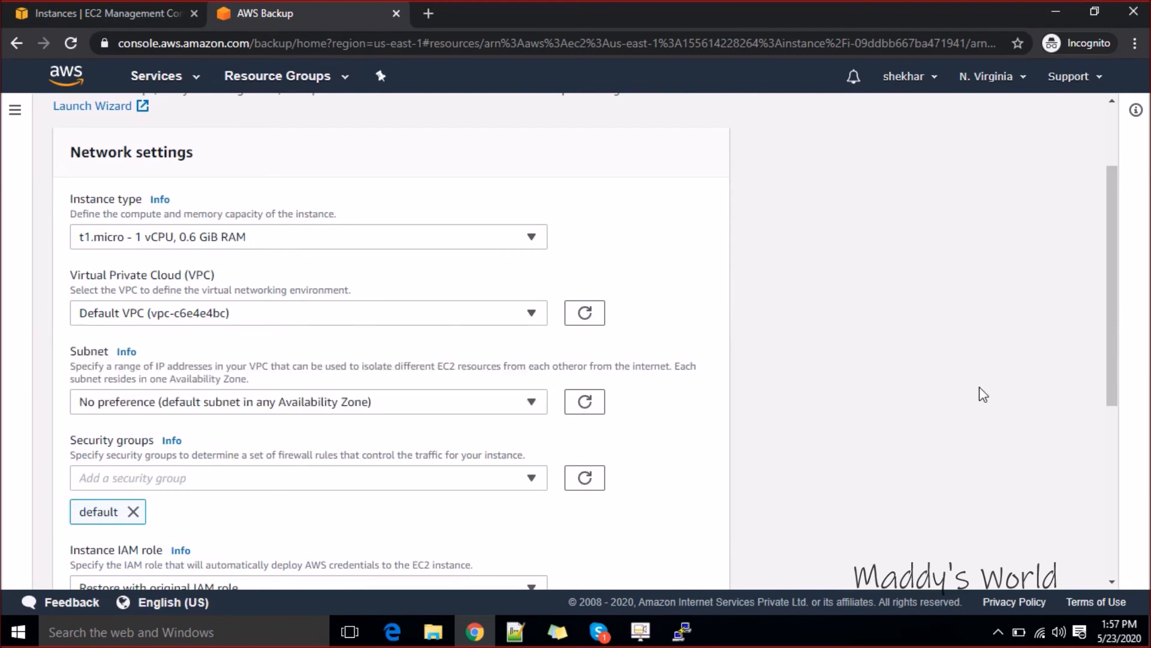
scroll(1104, 360, down, 2)
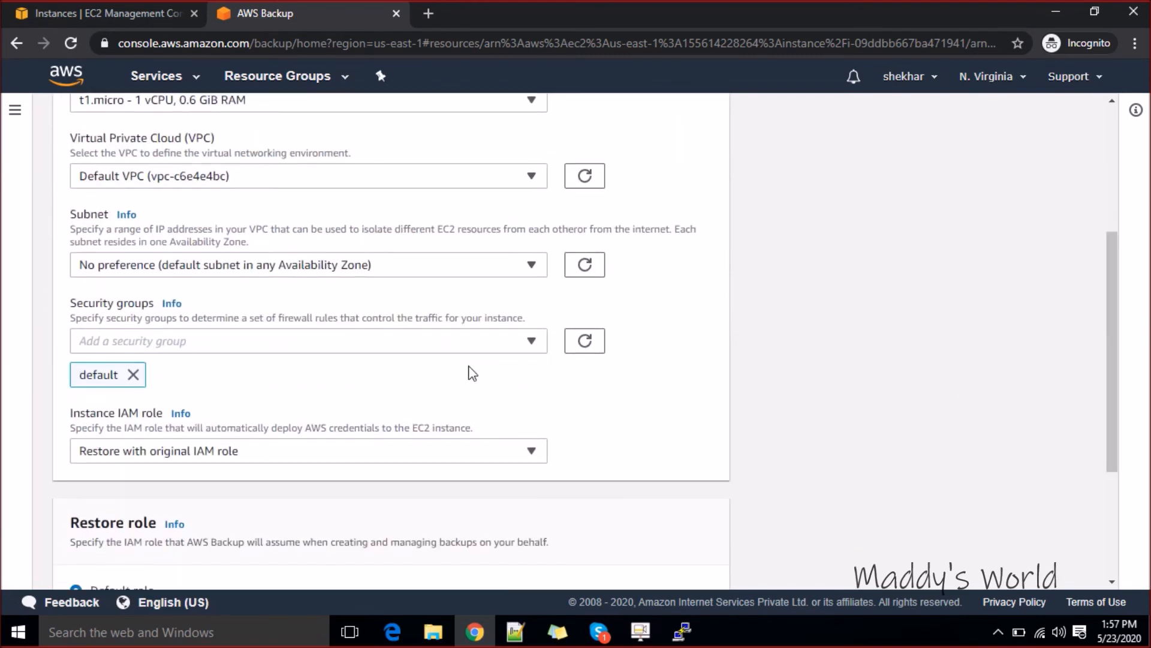
click(337, 351)
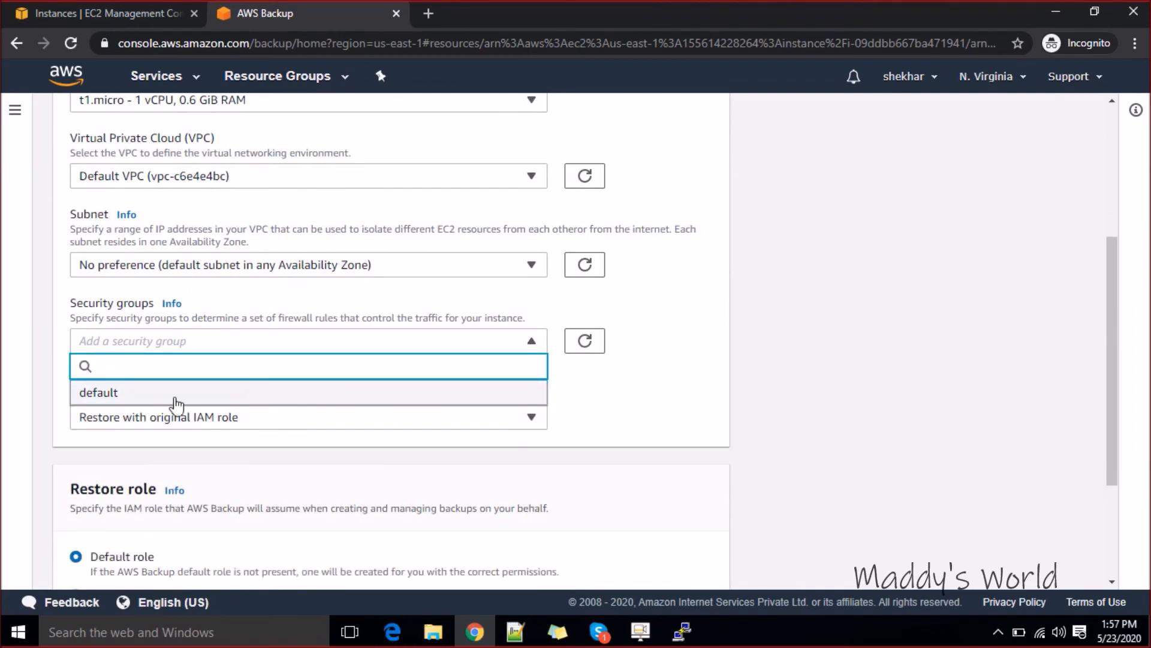
click(115, 393)
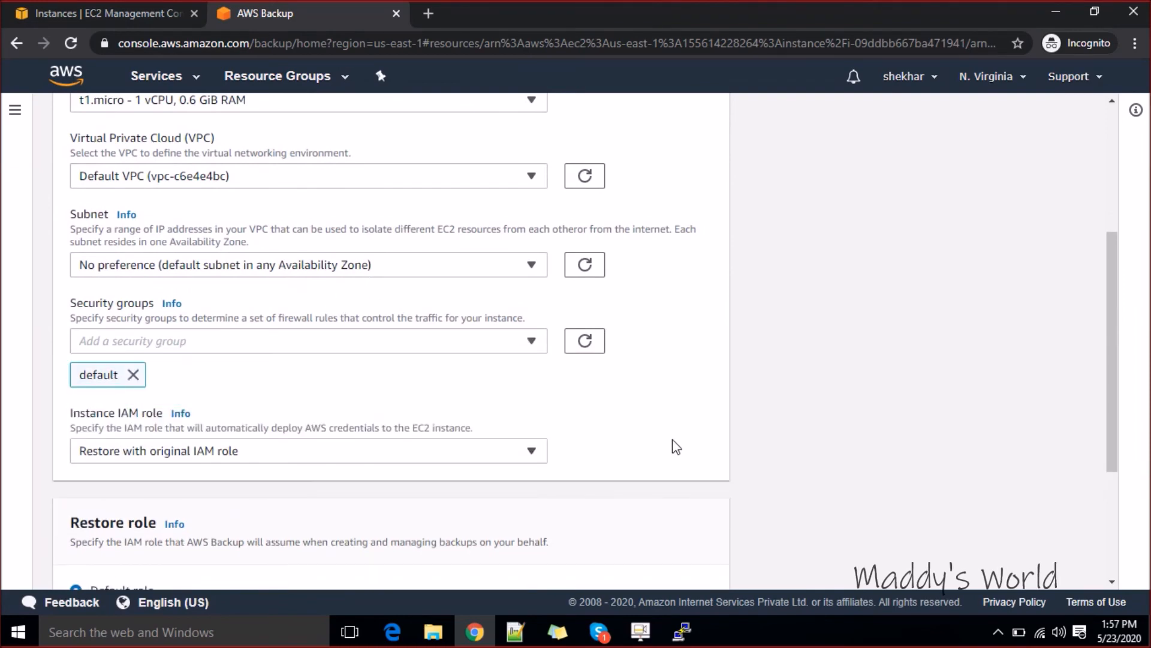
- Keep the original instance IAM role and the default restore role, and start the restore of the backup
drag(1118, 362, 1122, 458)
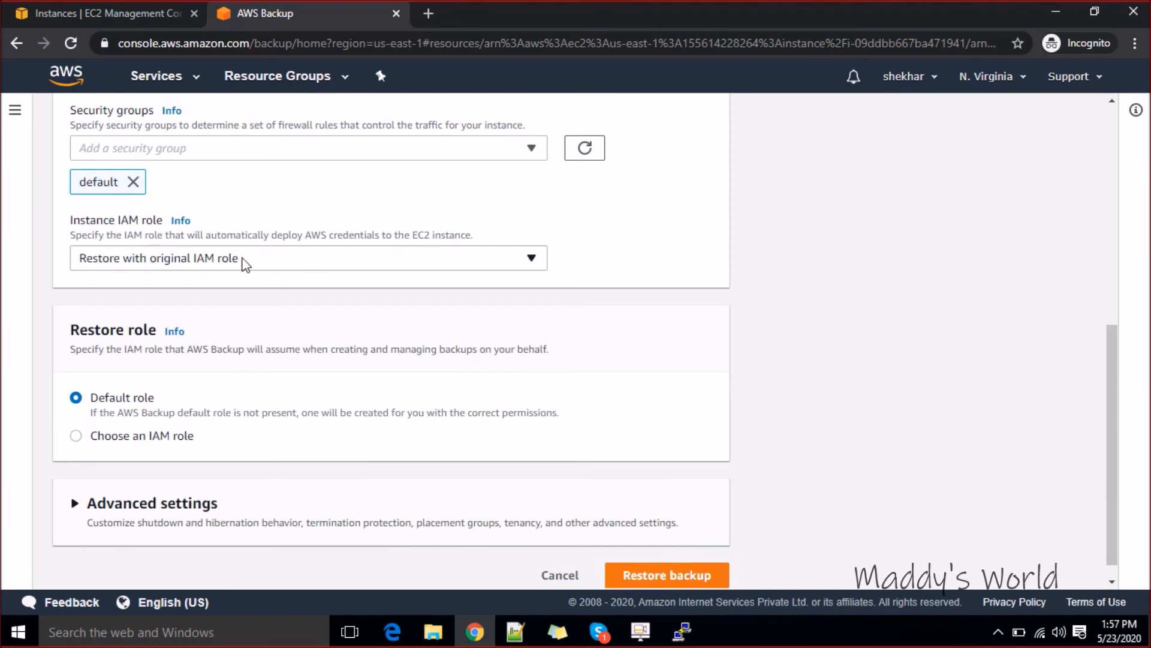
click(168, 258)
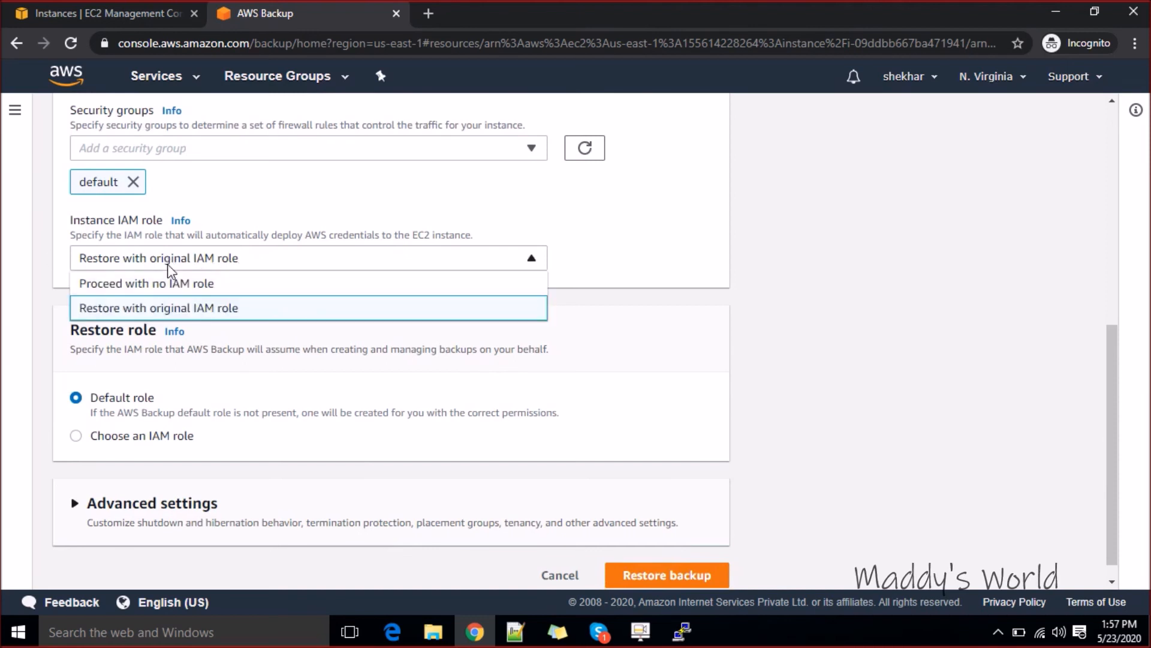
click(170, 265)
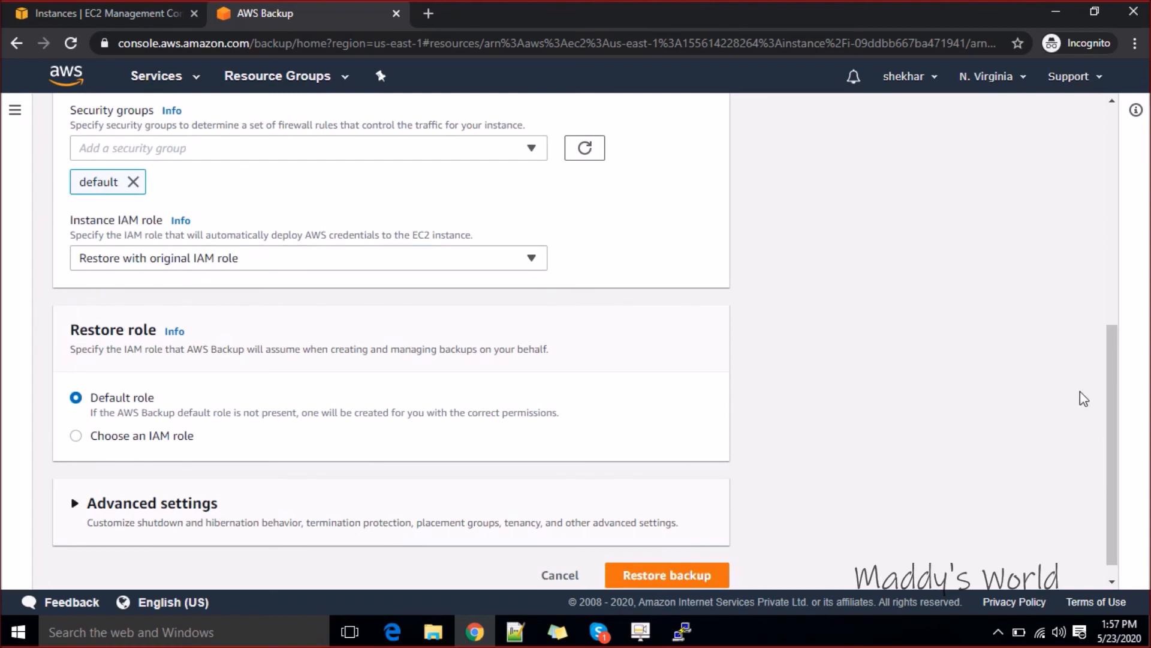
scroll(1114, 478, down, 1)
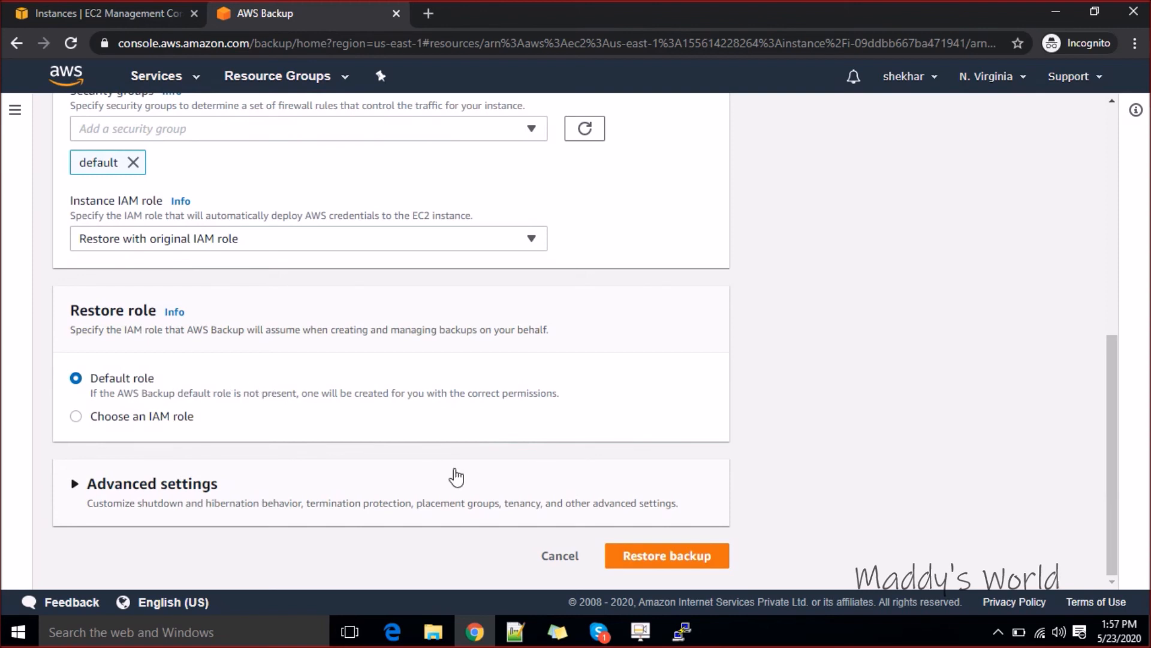
click(647, 550)
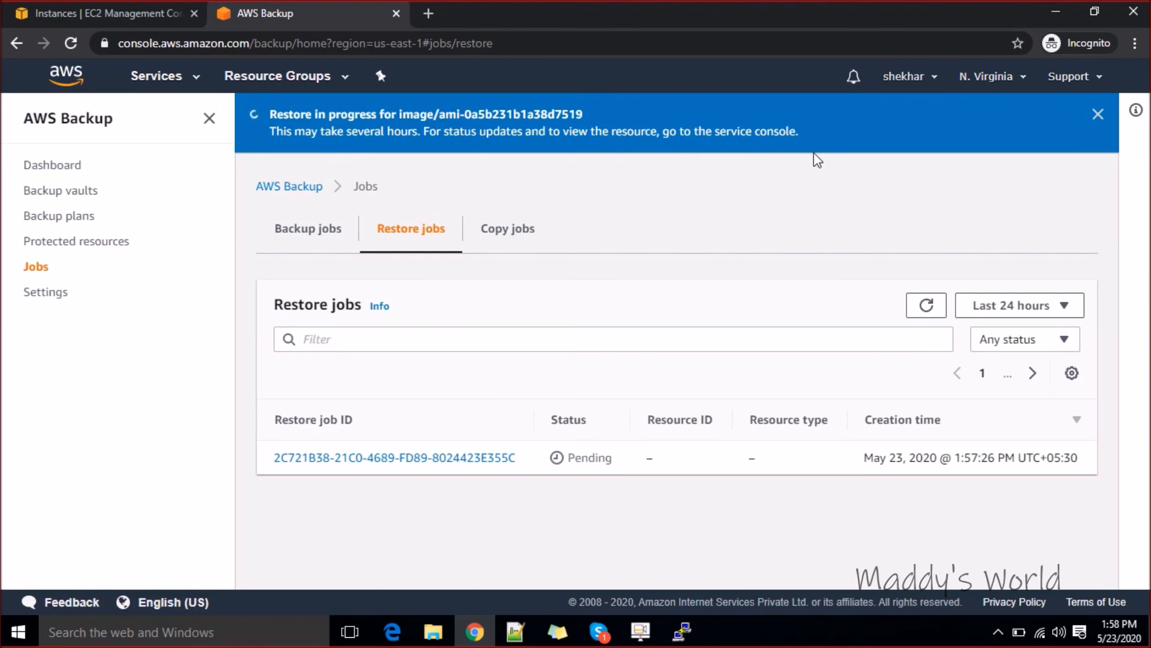
- Check the restore jobs of the last 24 hours on the dashboard and open their details to examine status and creation time
click(72, 173)
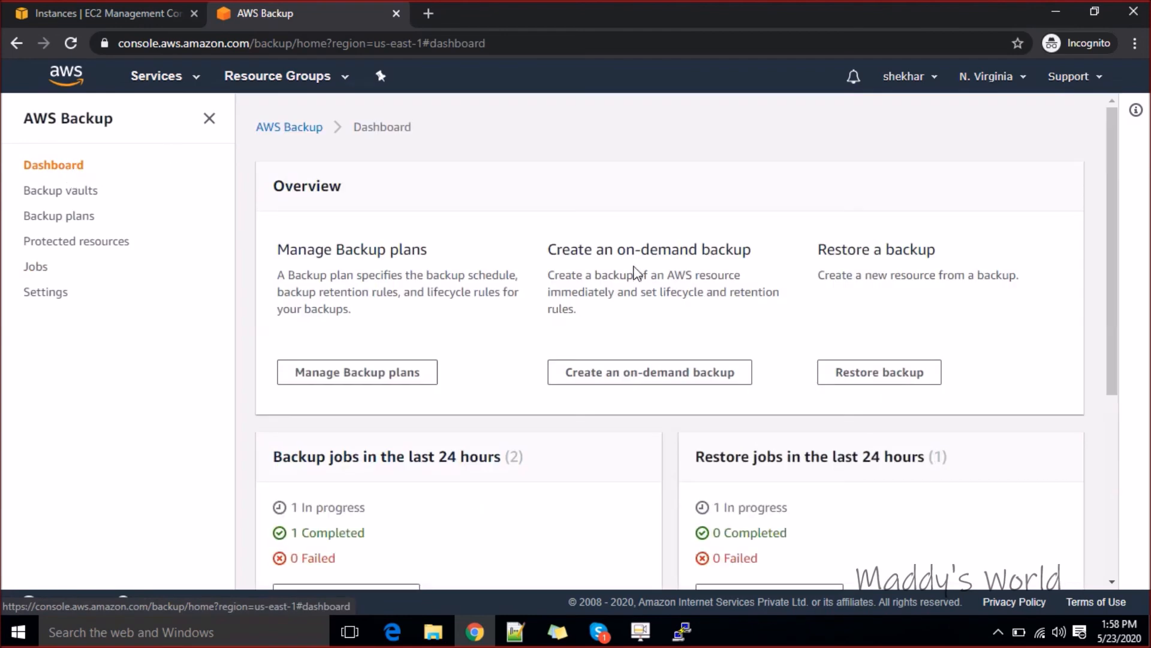
drag(1118, 275, 1117, 337)
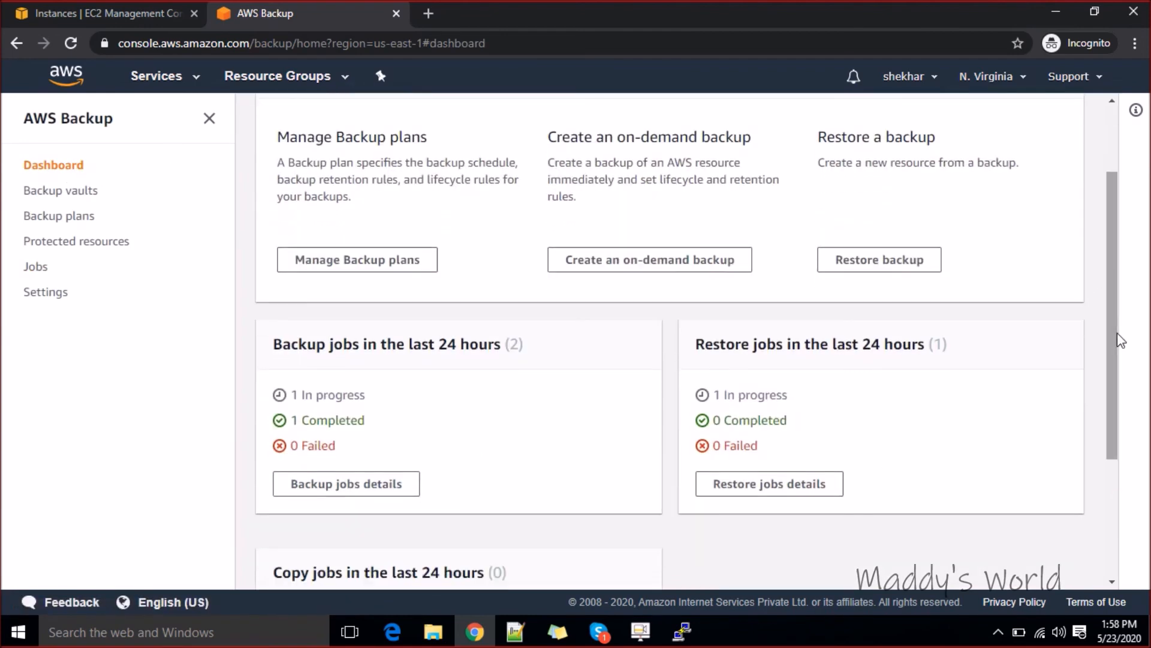
drag(846, 346, 925, 345)
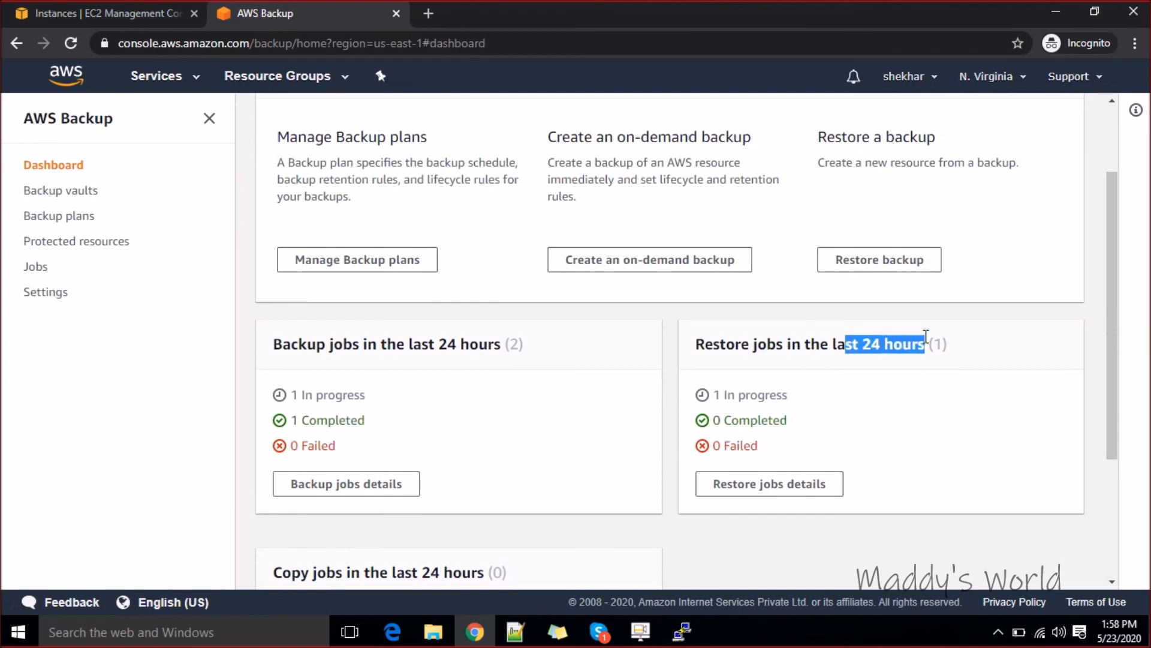
click(717, 395)
right_click(802, 396)
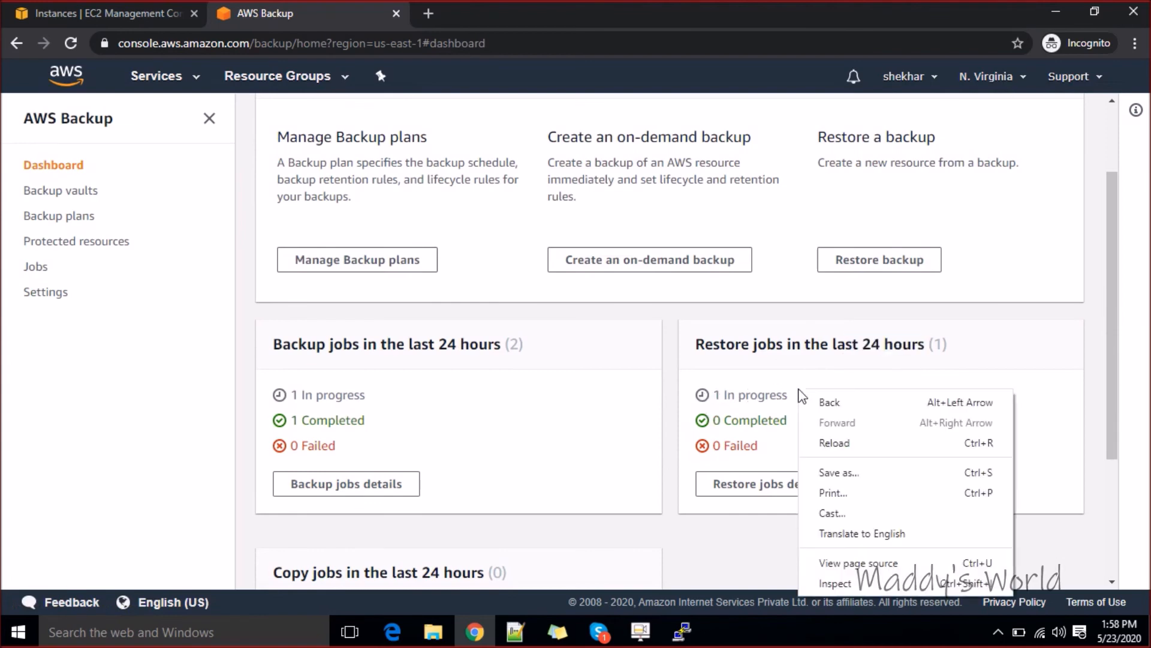
right_click(964, 253)
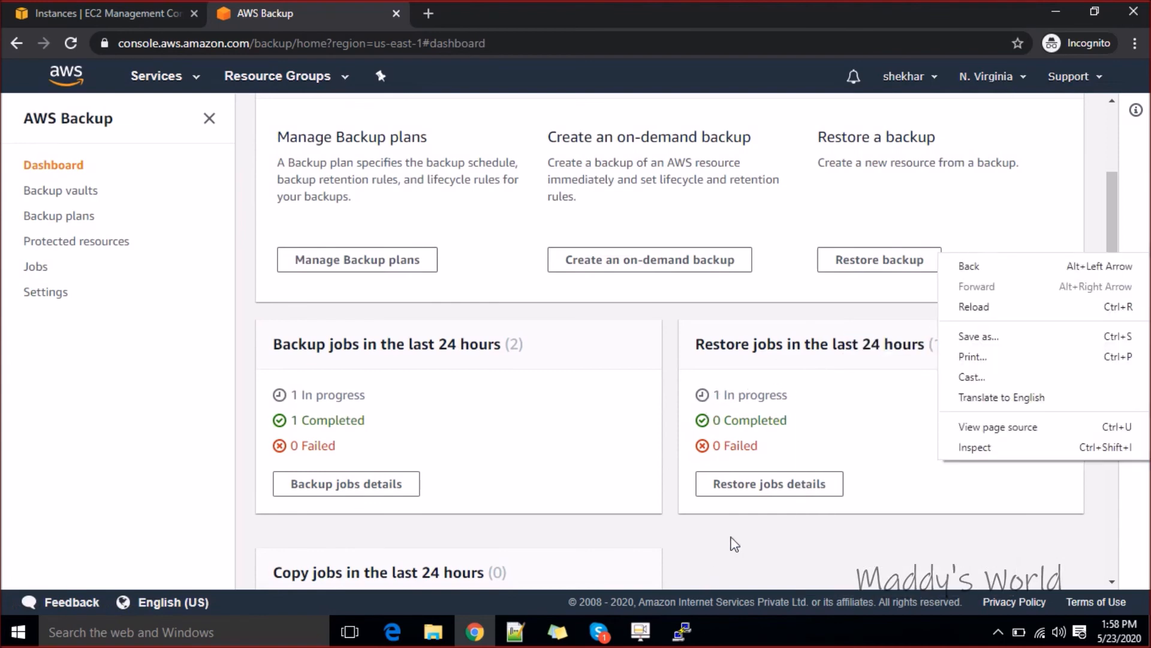
click(756, 498)
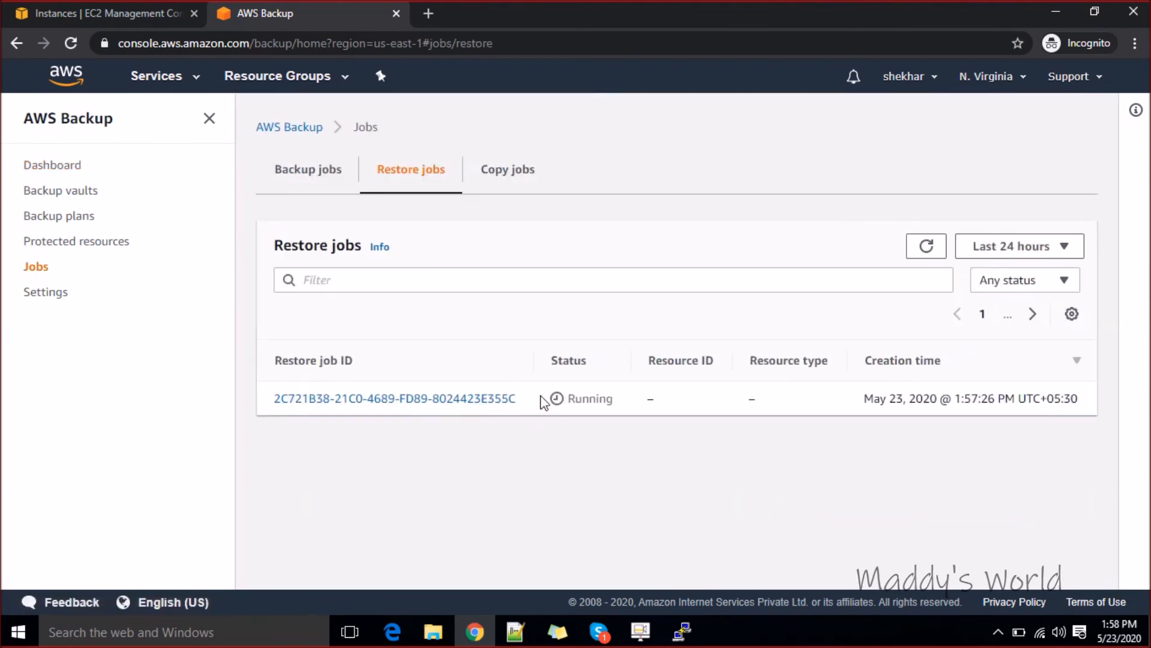
drag(881, 398, 931, 398)
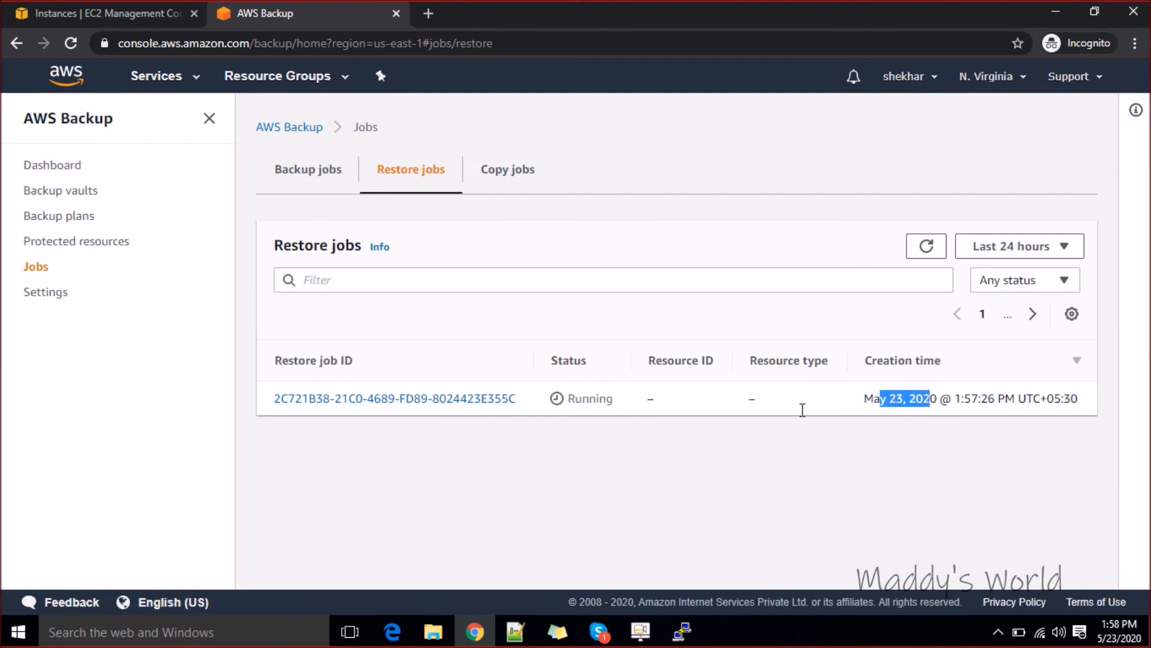
click(650, 641)
click(850, 488)
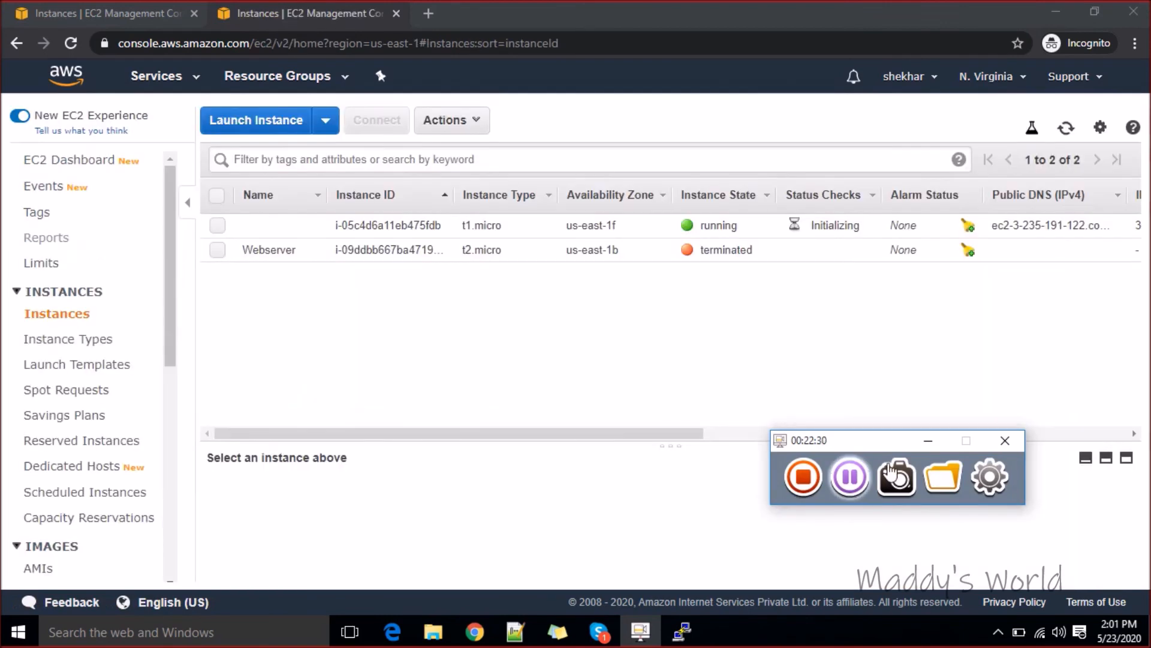
right_click(923, 440)
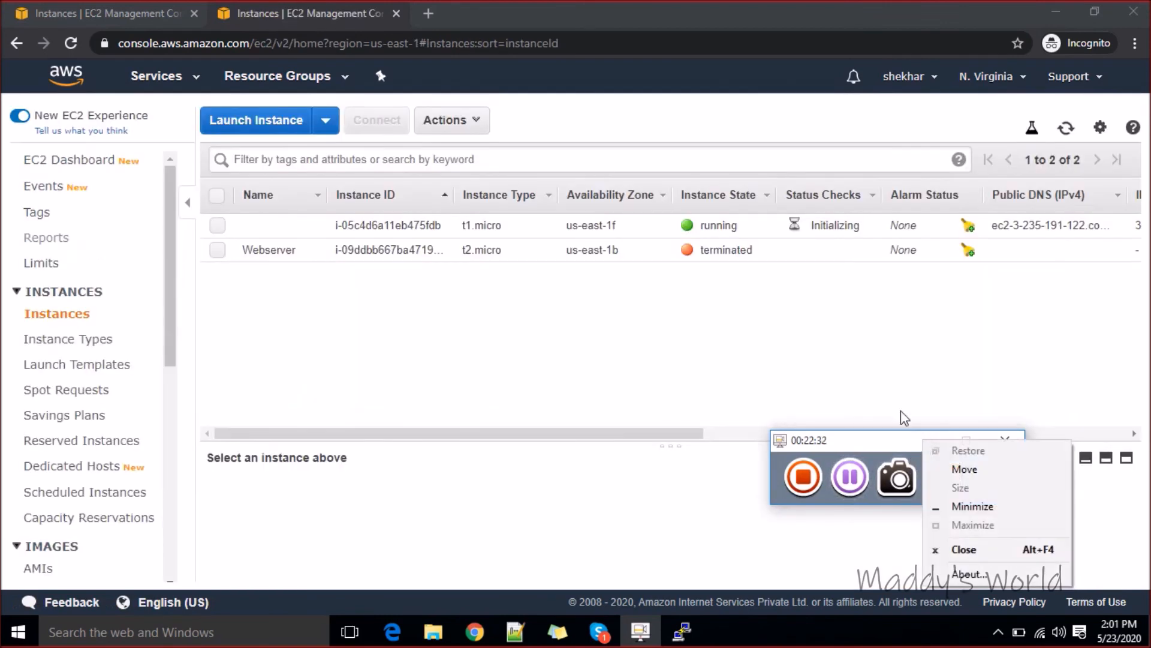
click(882, 439)
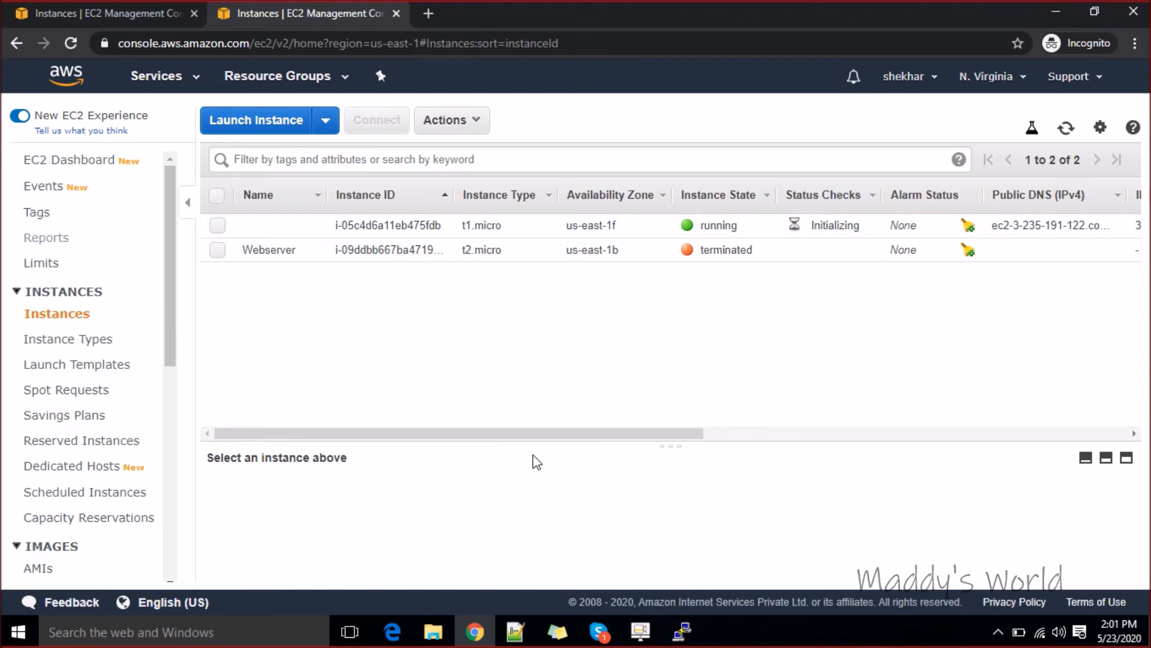
drag(534, 434, 445, 401)
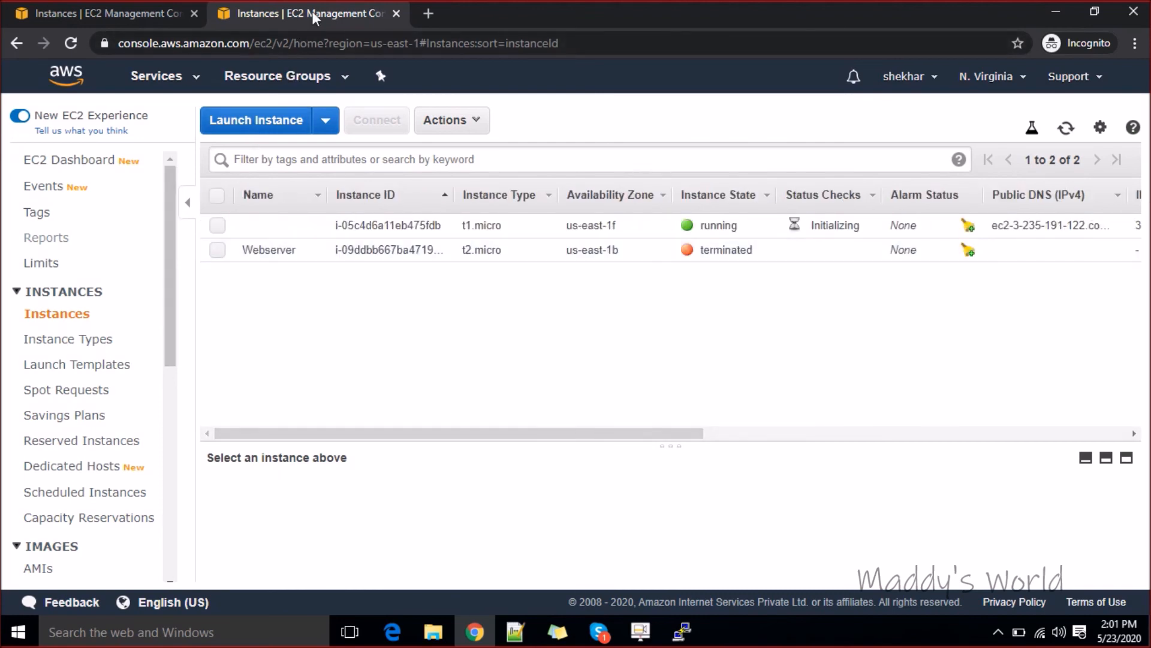
- Switch to the browser tab with the older instance list and open the AWS Backup service there
click(145, 13)
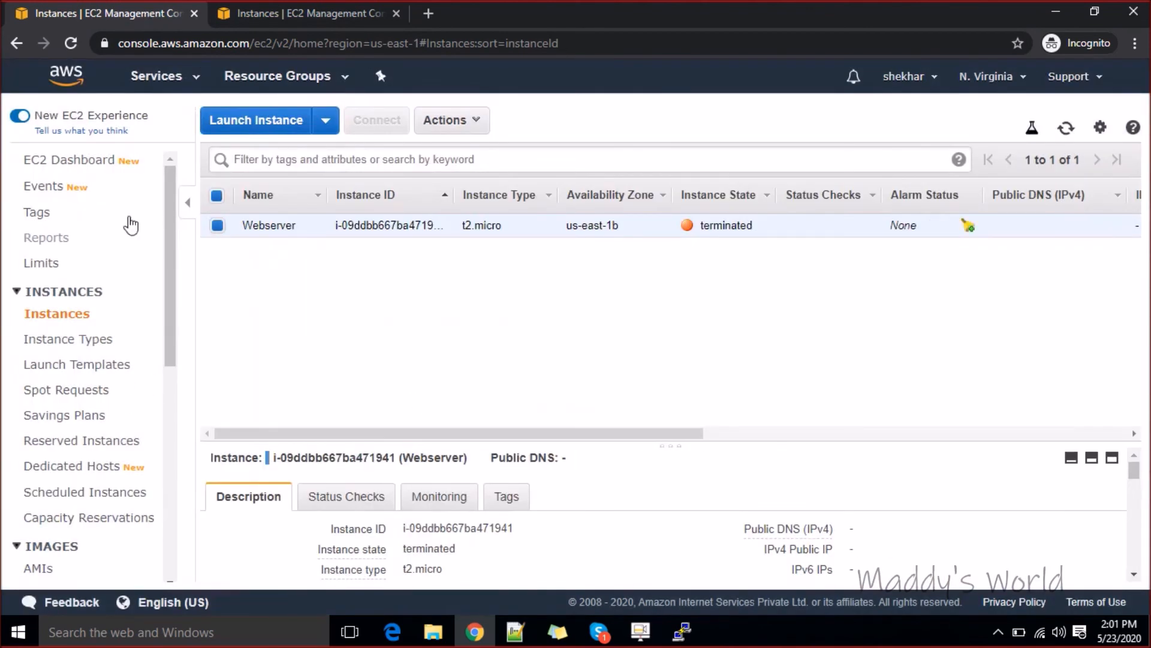
click(198, 79)
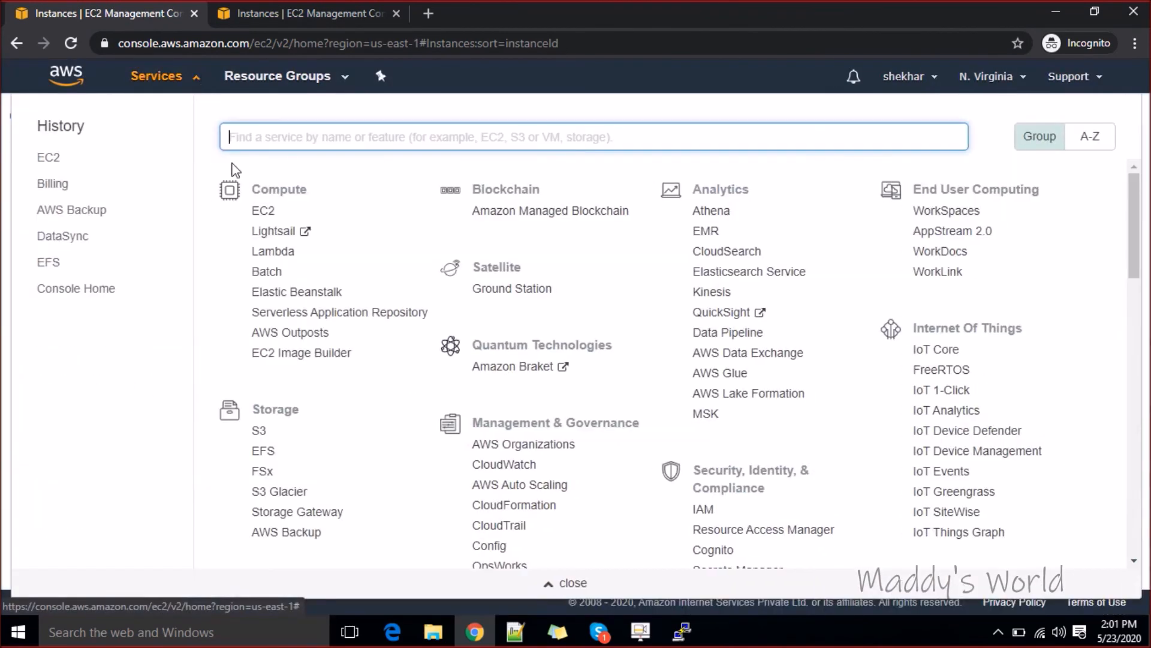
click(282, 532)
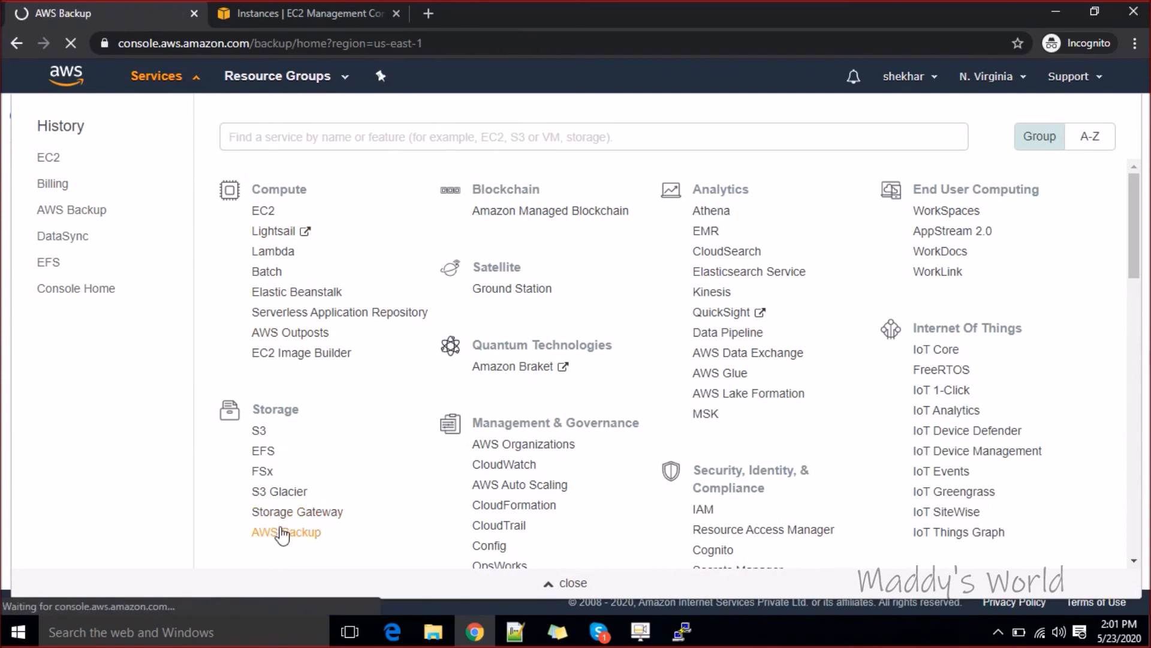
- Open the details of the last 24 hours' restore jobs from the backup dashboard to check the job's progress
click(639, 630)
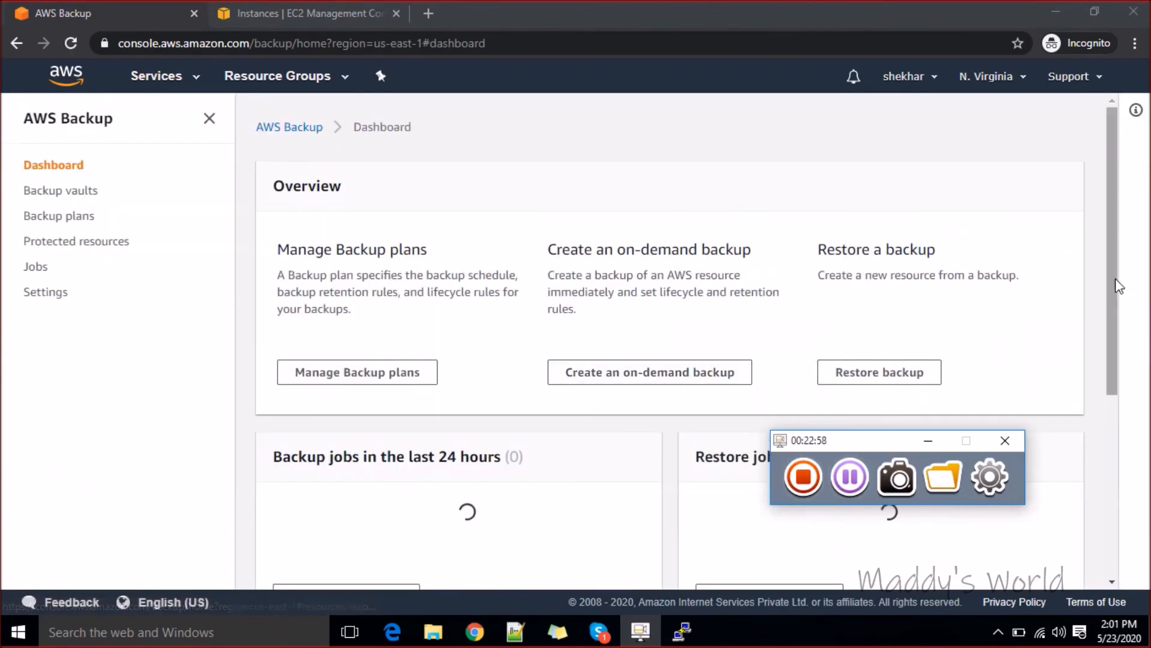
drag(1115, 276, 1109, 354)
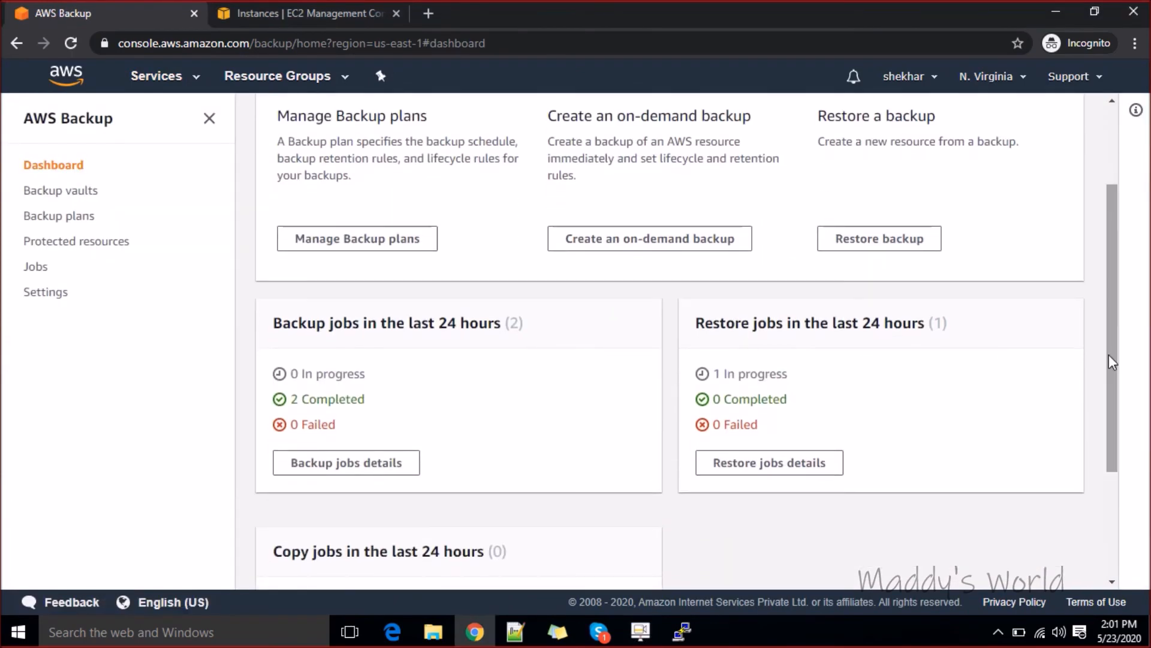
click(758, 479)
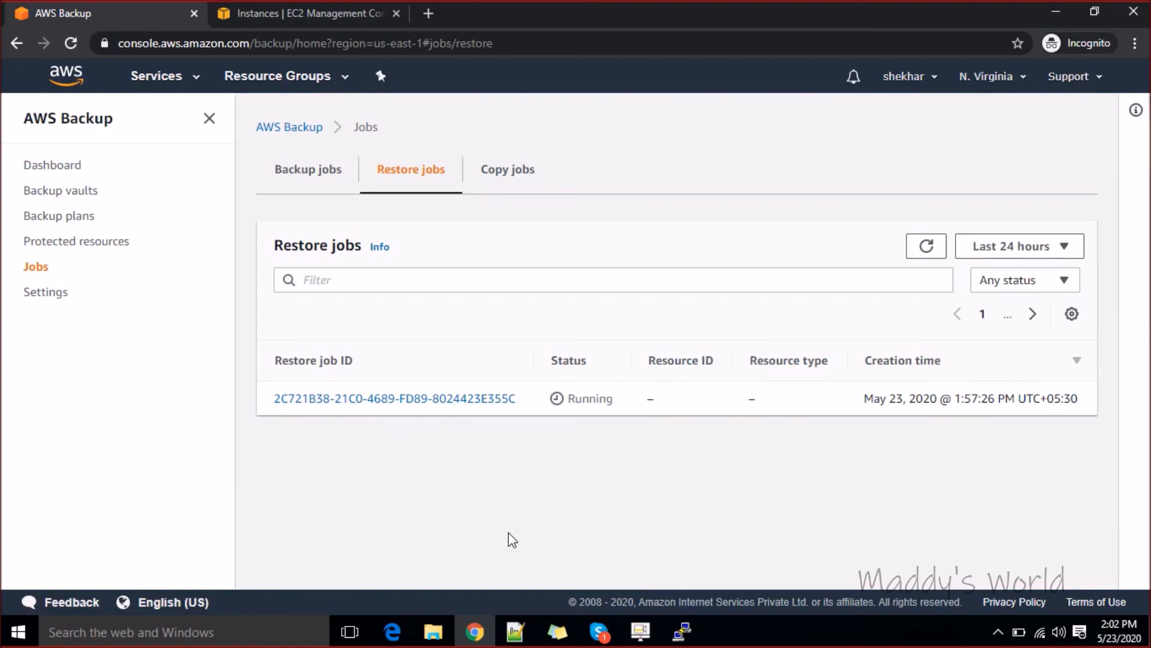
click(599, 631)
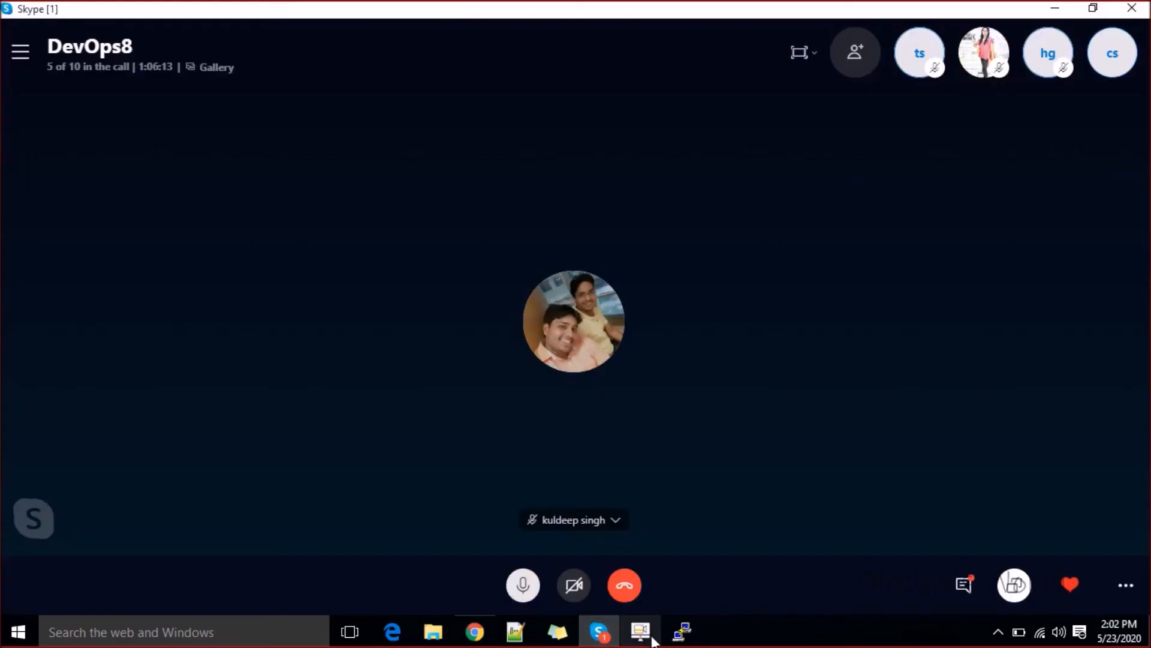
click(640, 630)
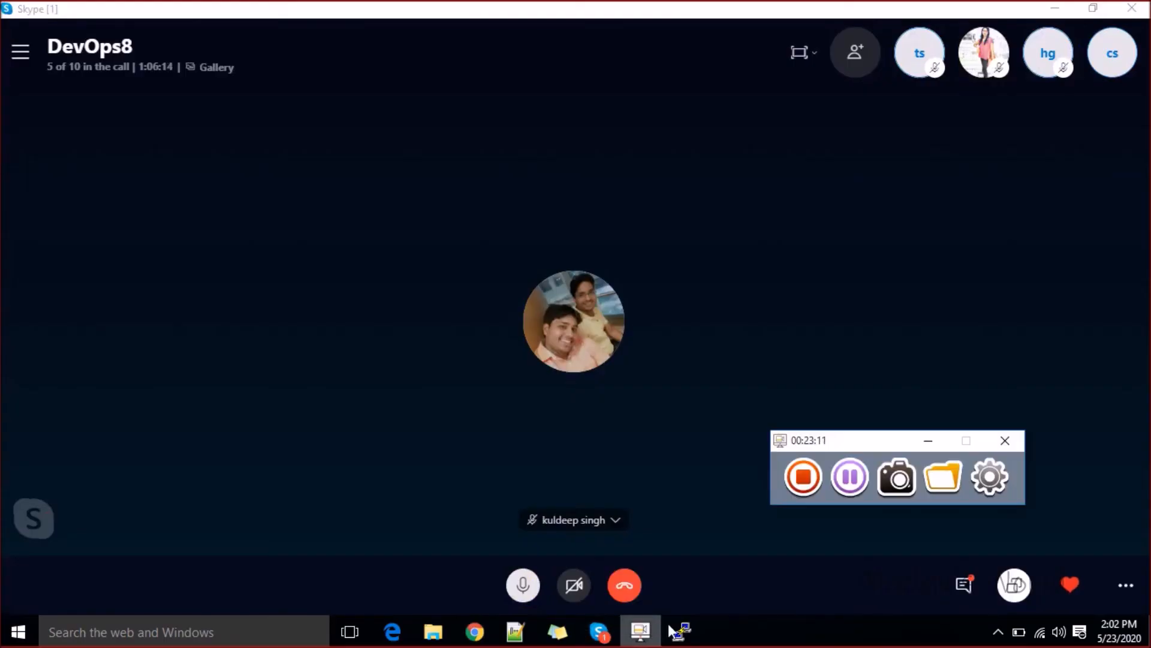
click(847, 477)
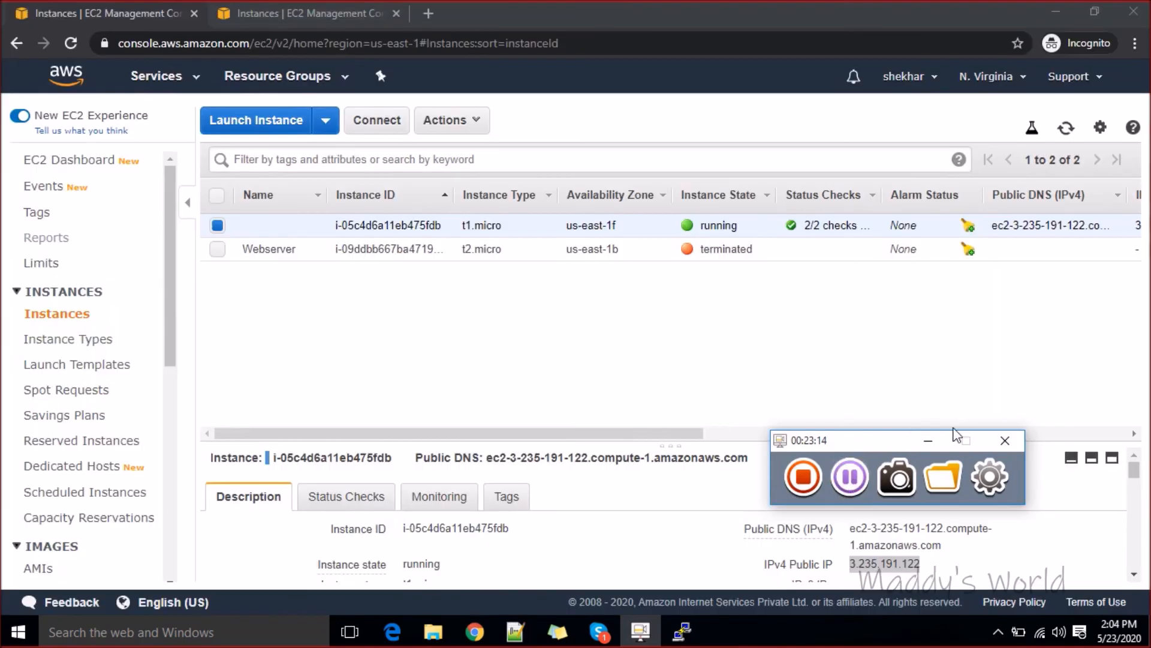
click(929, 441)
click(892, 499)
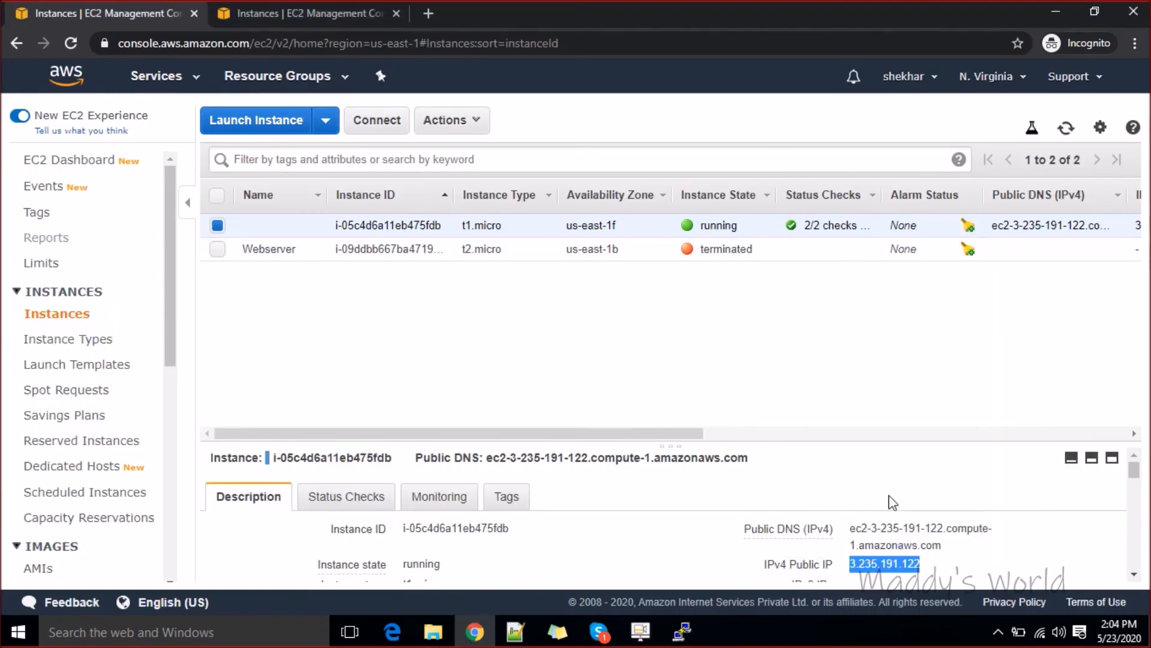
- Switch to the PuTTY session and review the httpd package query and the index.html listing in /var/www/html
click(681, 630)
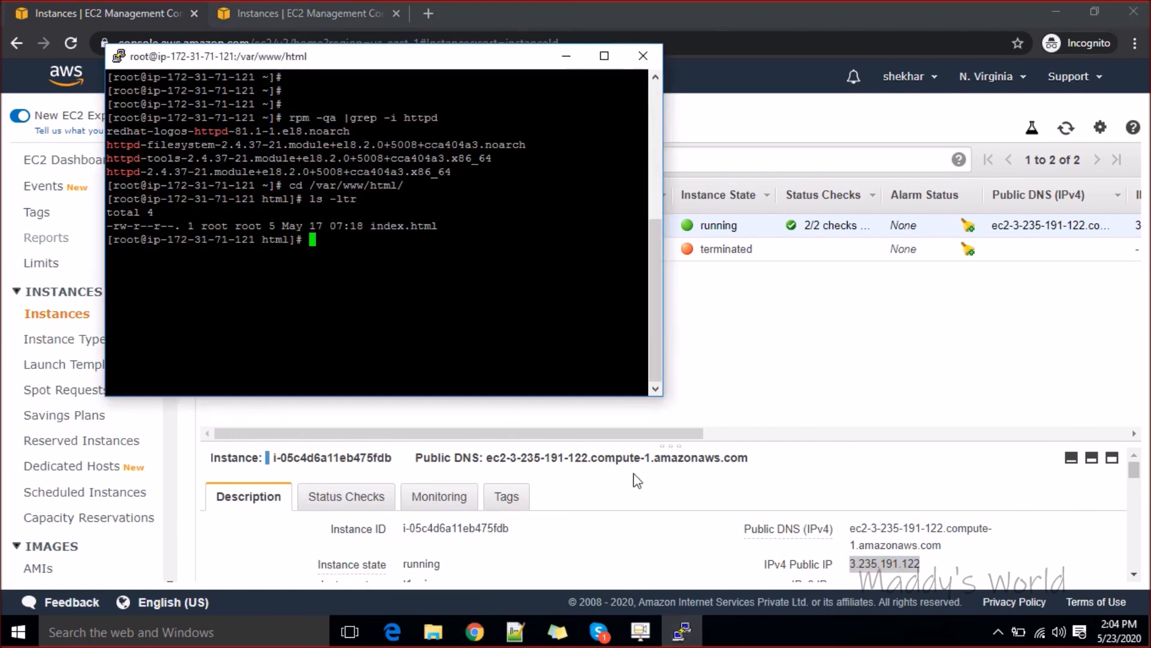
drag(284, 126, 433, 173)
click(302, 118)
drag(456, 228, 167, 204)
click(514, 275)
click(675, 318)
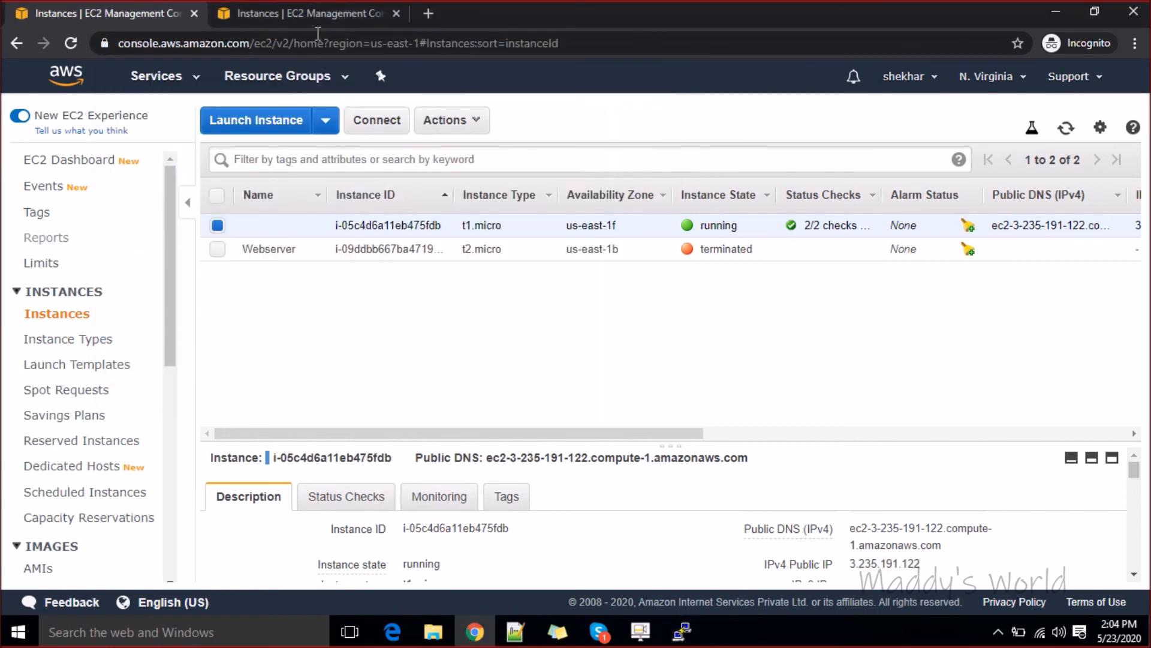
- Return to the AWS Backup service and reopen the restore jobs list to recheck the running job's status
click(261, 24)
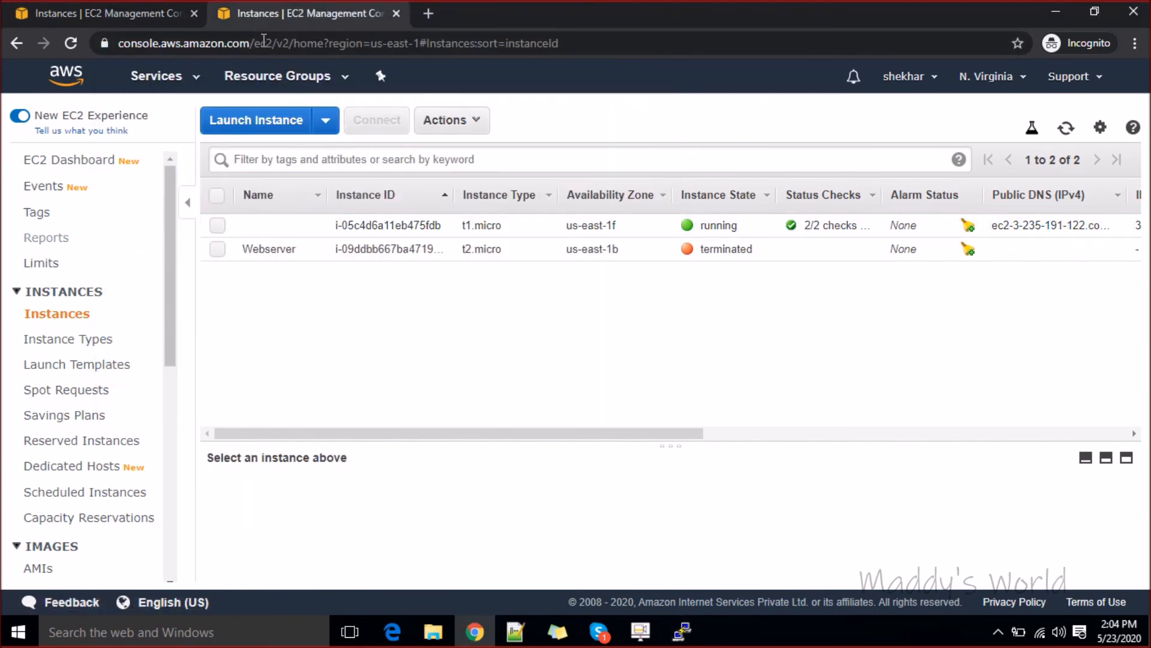
click(175, 13)
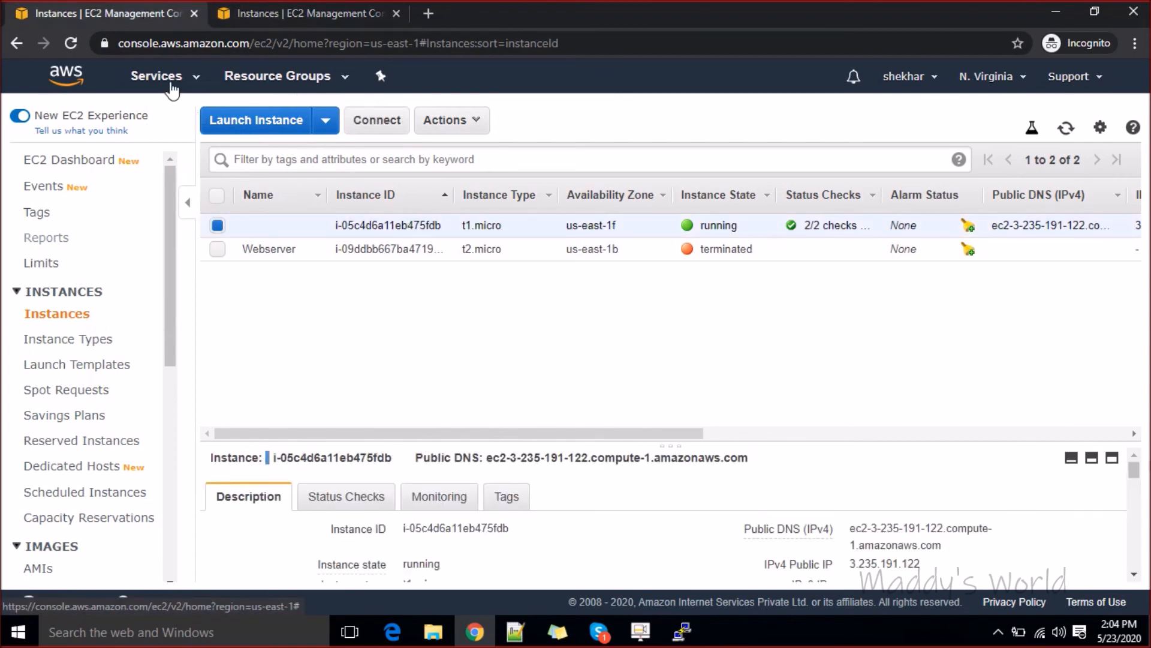
click(199, 83)
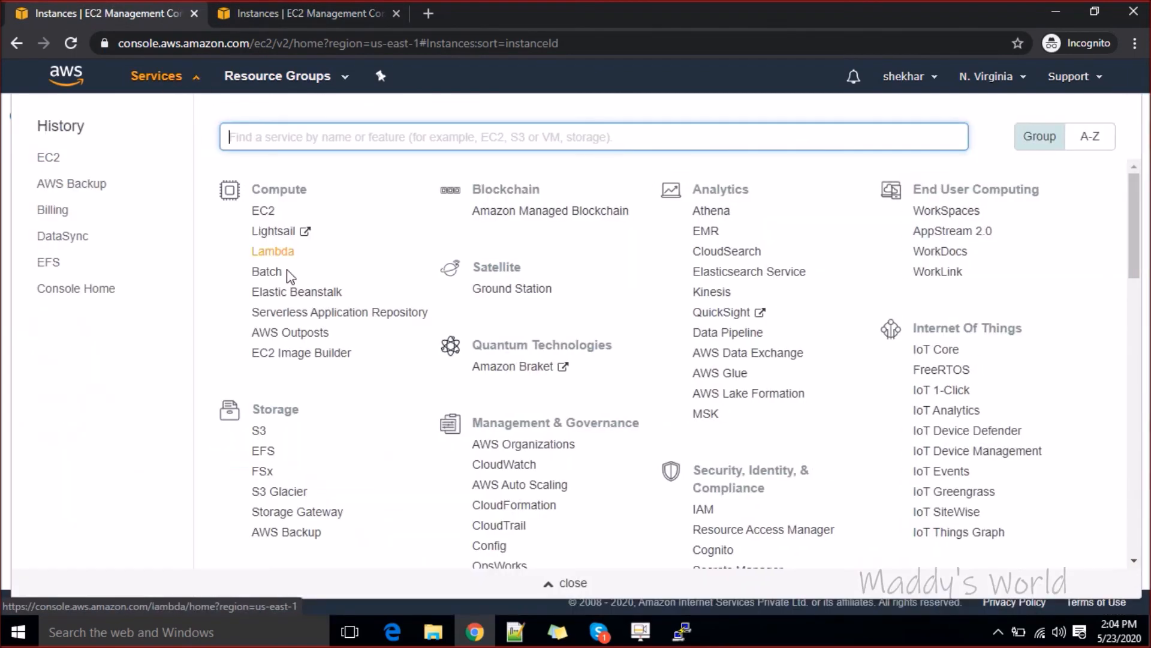
click(291, 536)
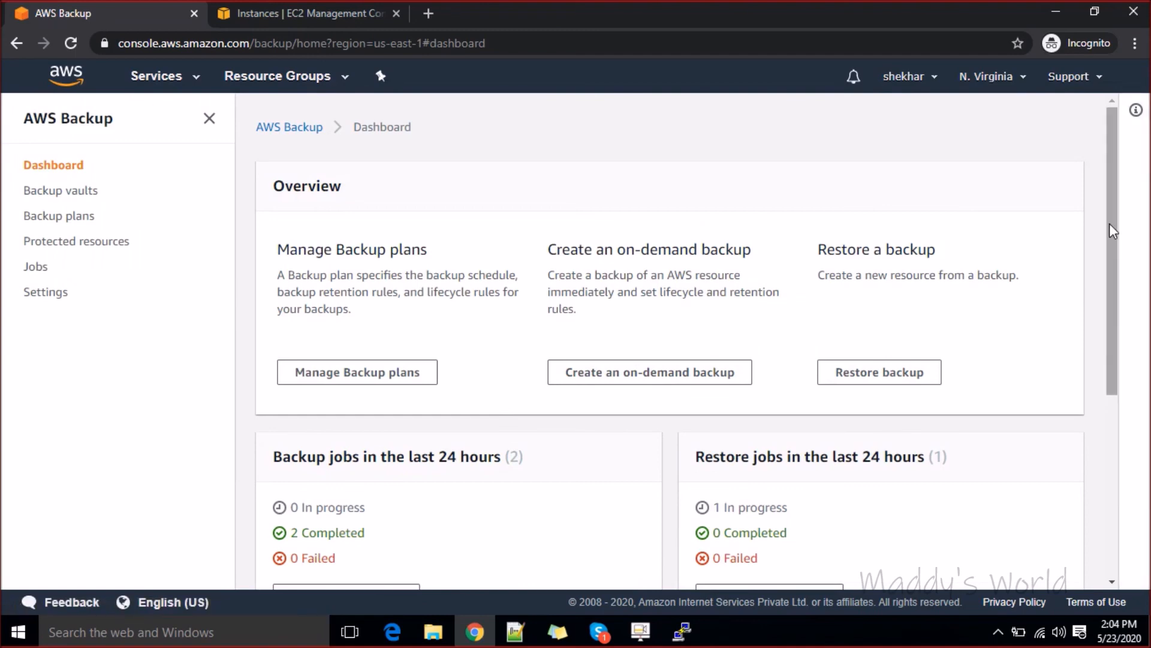
drag(1109, 223, 1011, 345)
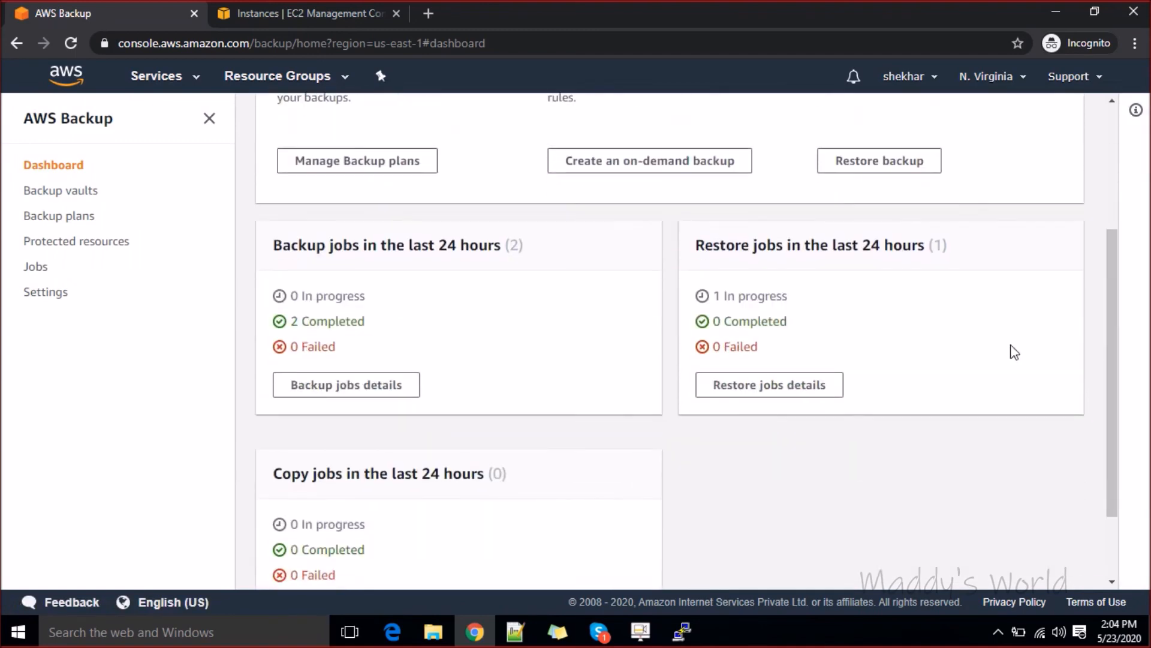
click(764, 393)
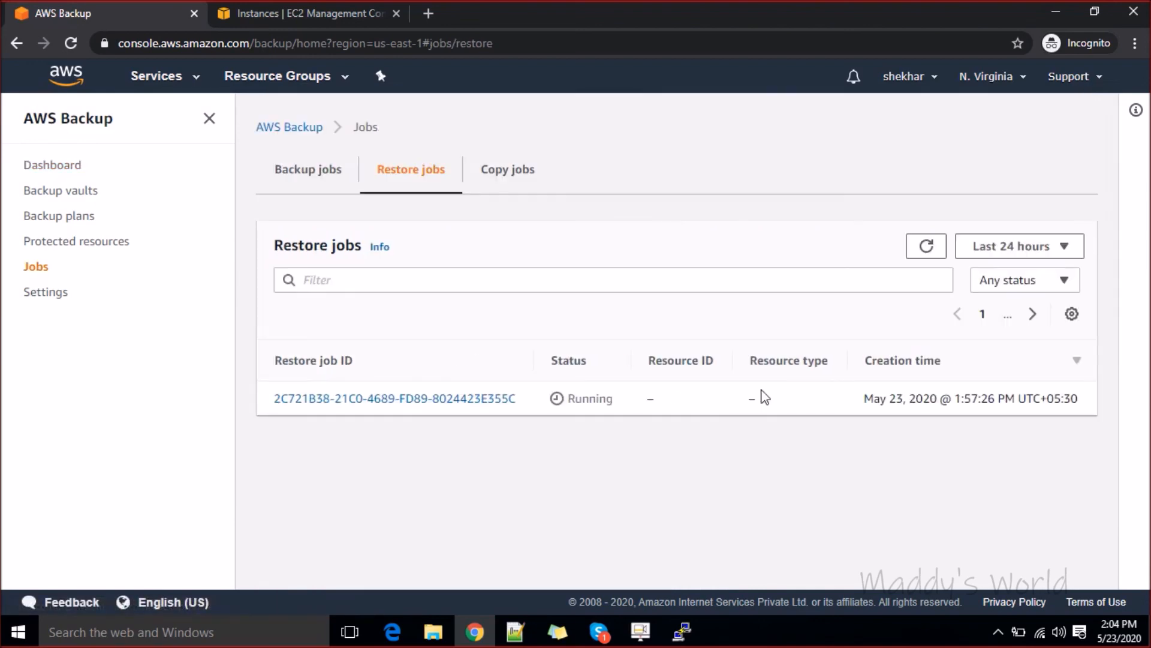
- Refresh the EC2 instance list in the second browser tab and go back to the restore job in AWS Backup
click(293, 14)
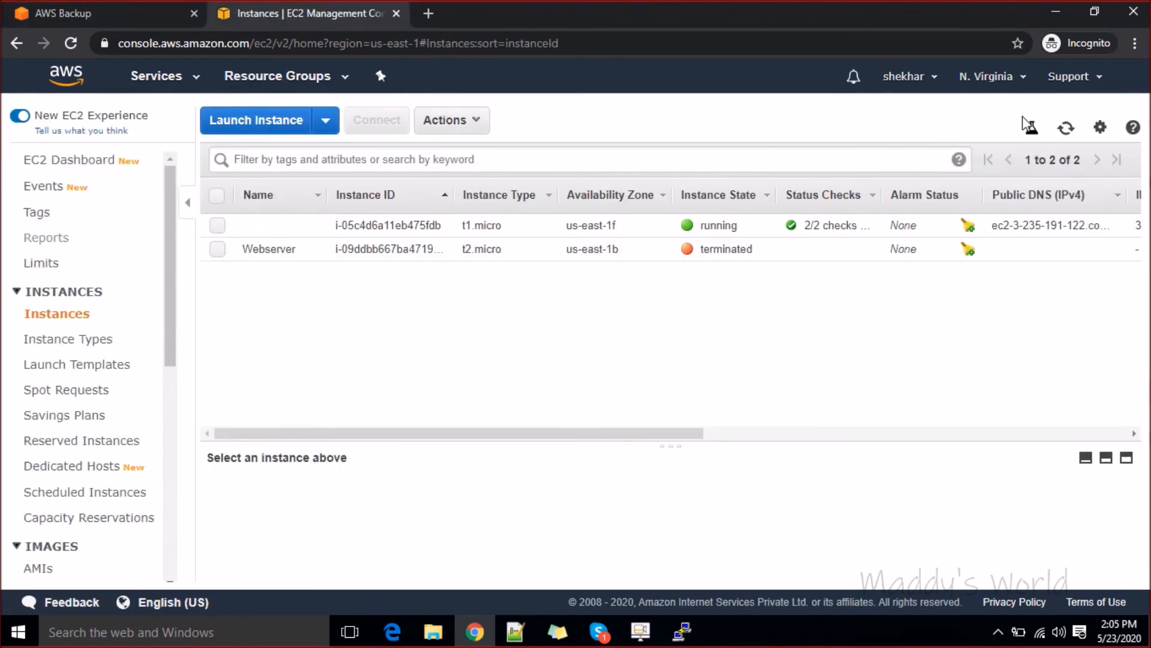
click(1066, 127)
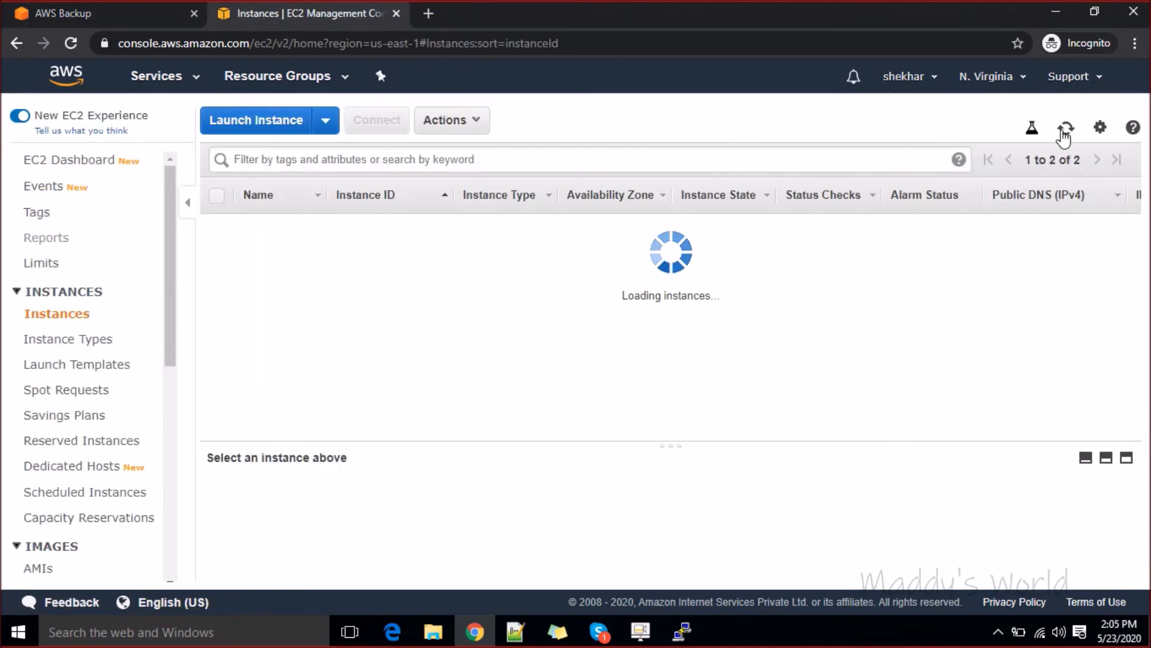
click(119, 23)
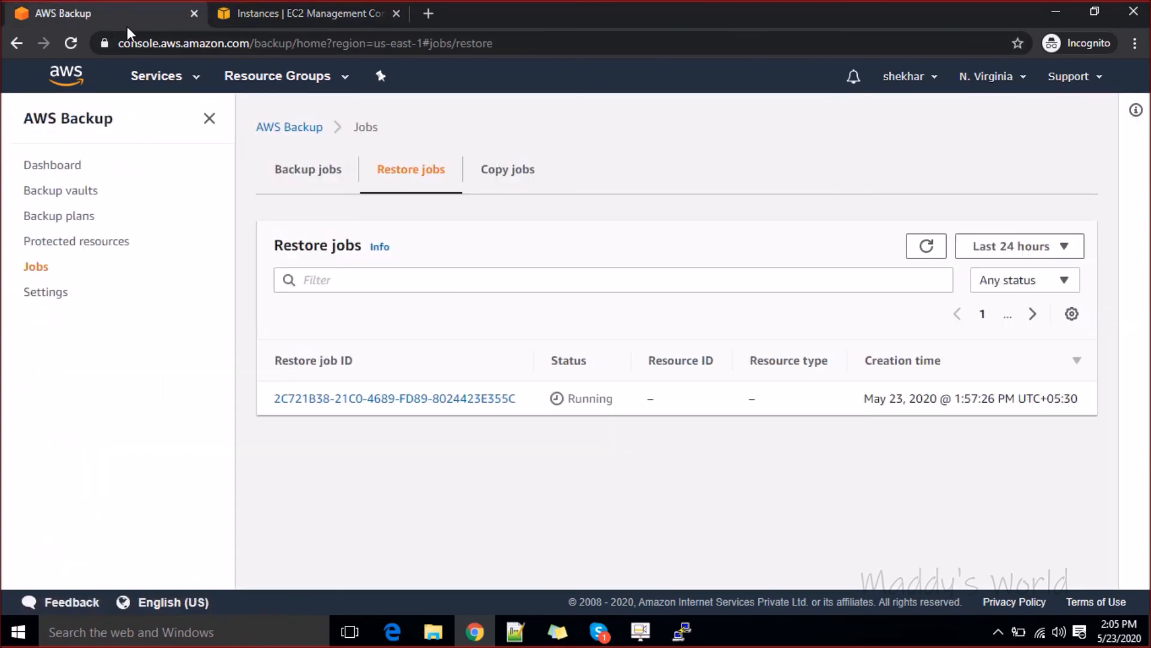
click(476, 399)
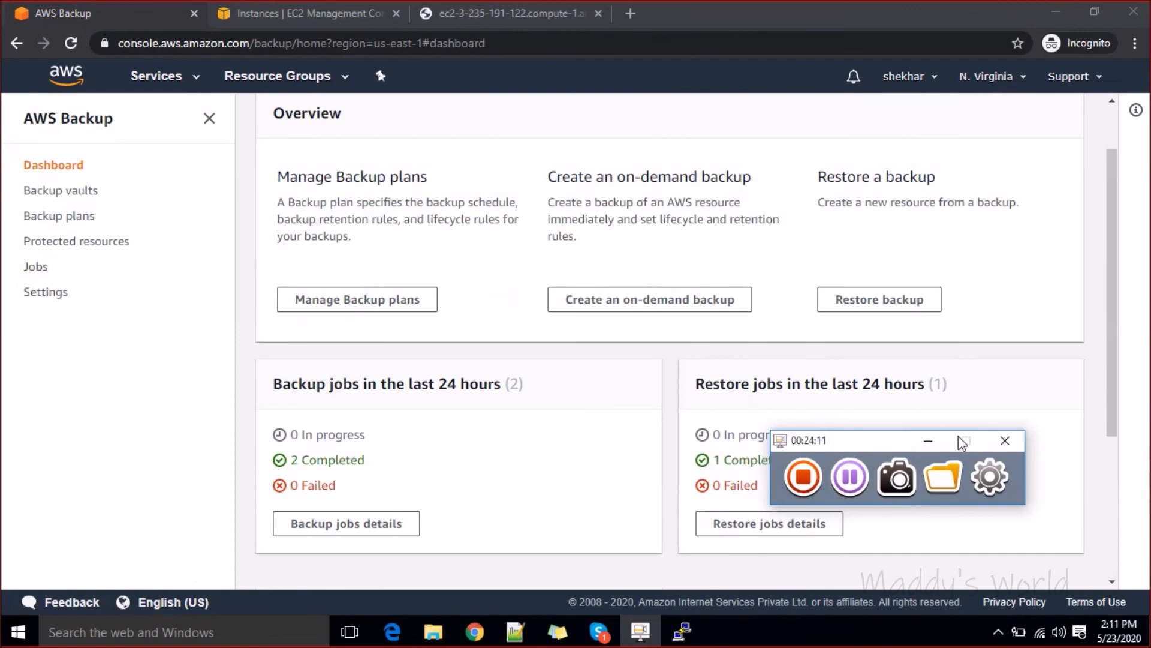
- Open the restore jobs details from the dashboard and examine the job's ID, status, resource ID and creation time
click(928, 441)
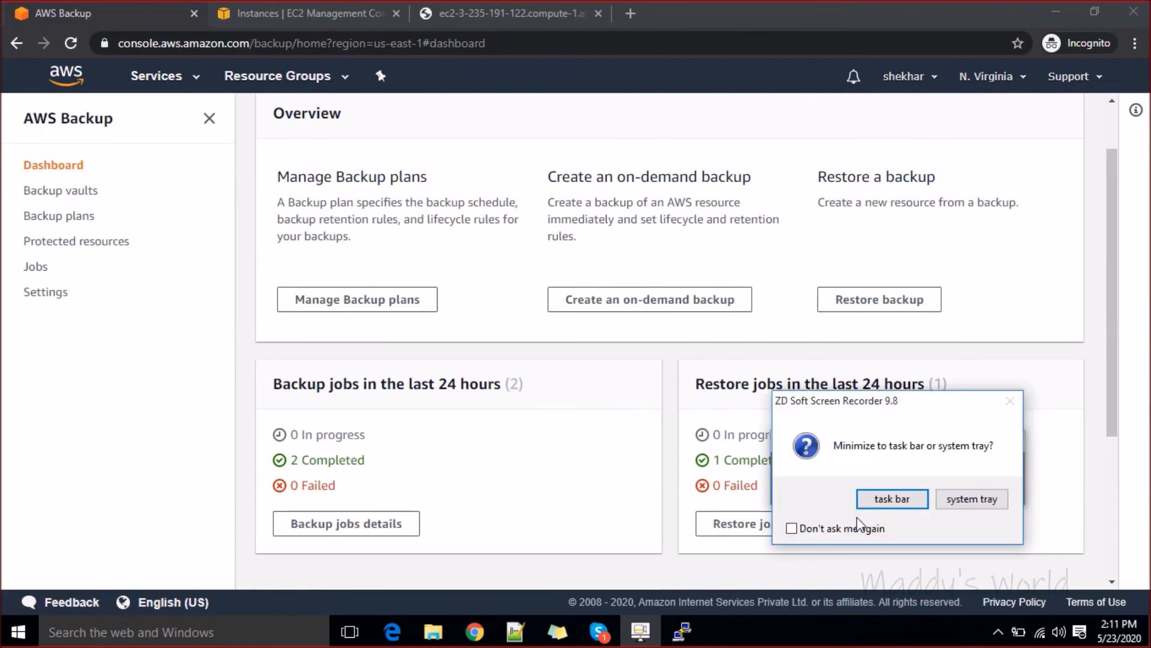
click(885, 496)
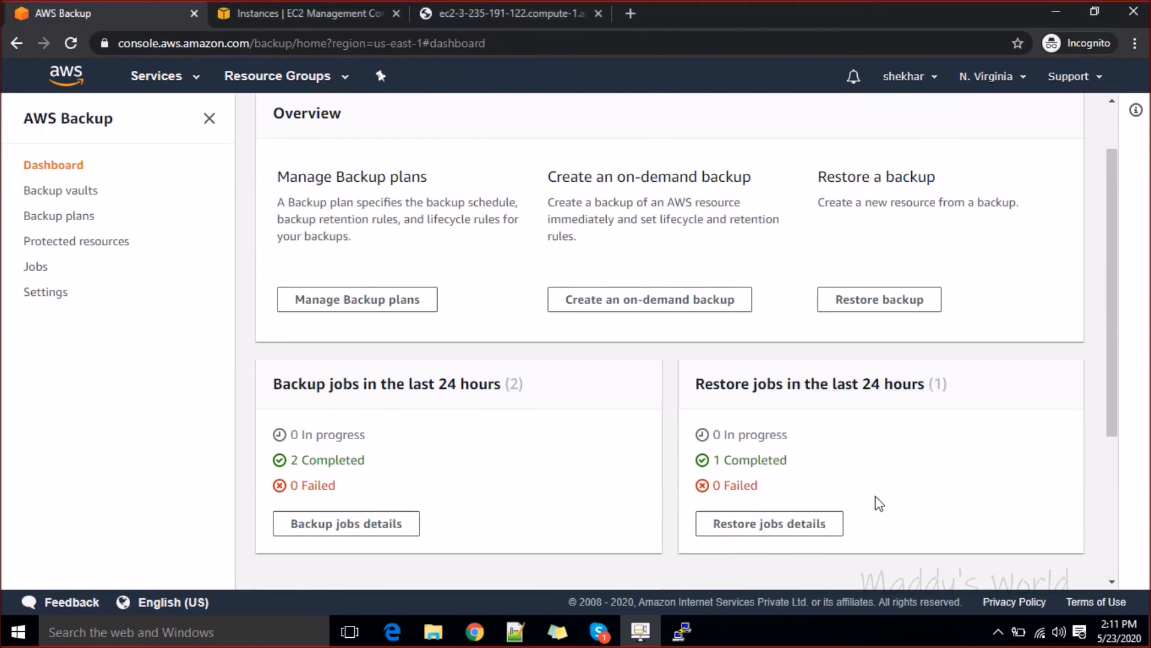
click(771, 526)
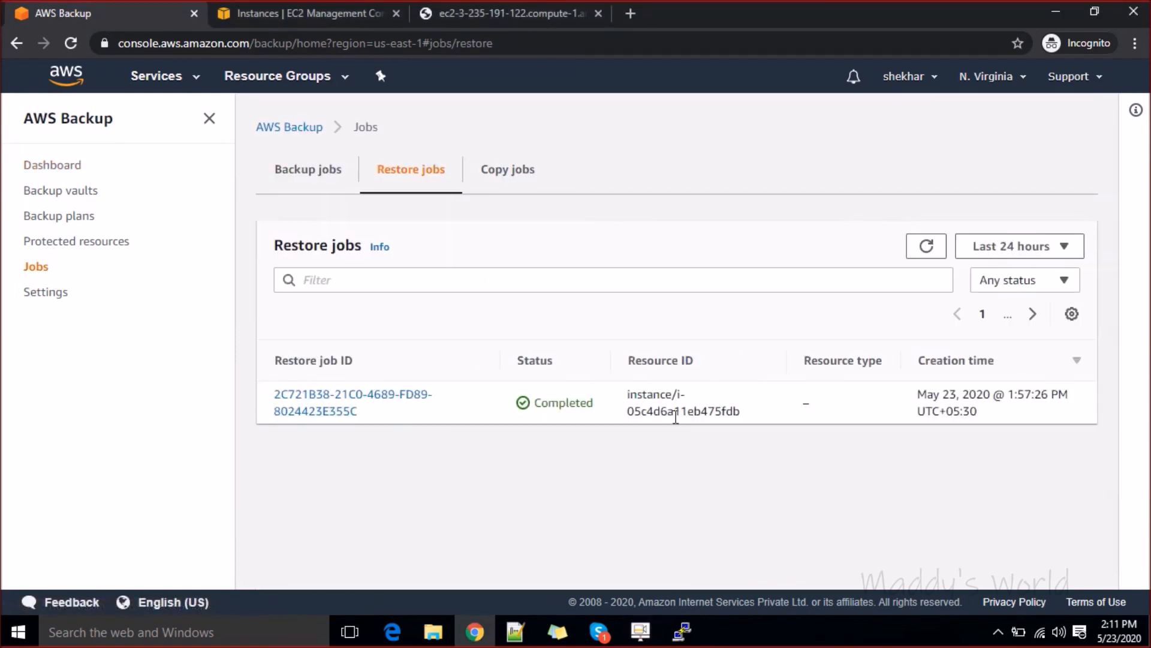
drag(366, 400, 257, 390)
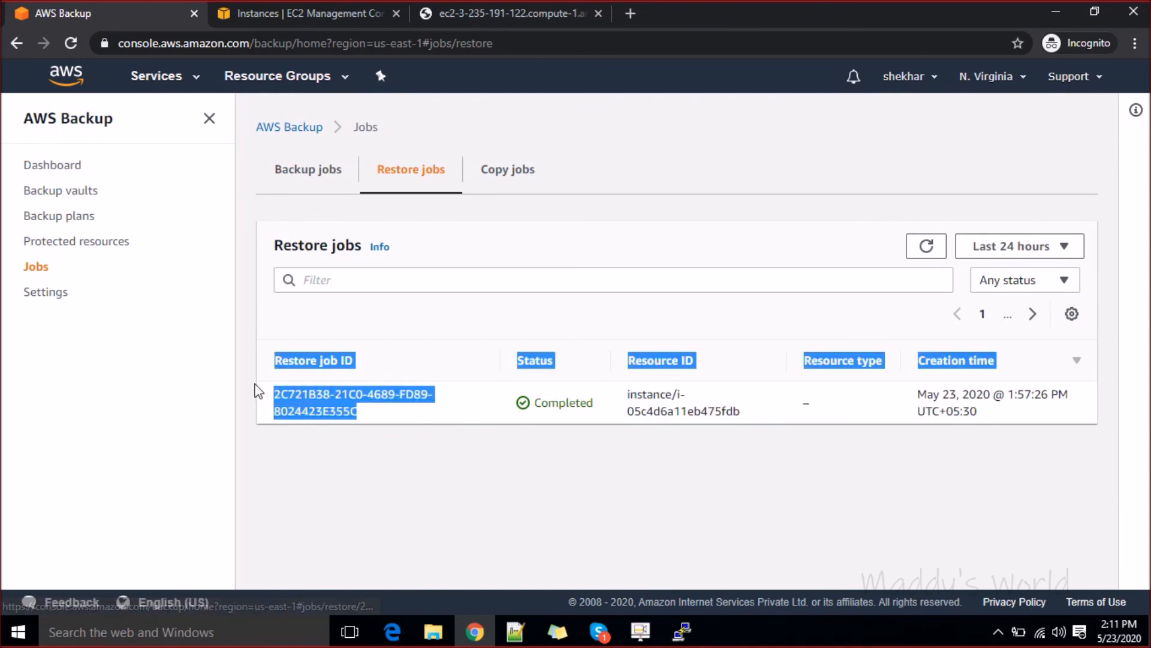
click(465, 502)
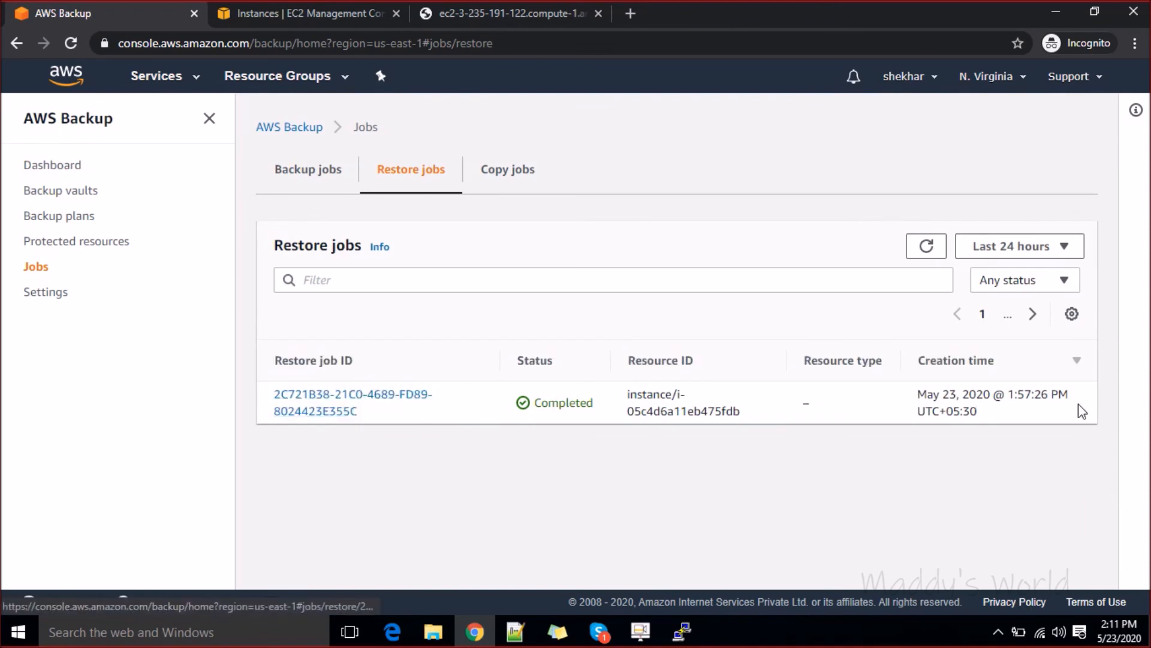
- Open the EC2 service's instance list and select the restored t1.micro instance to show its description
click(162, 75)
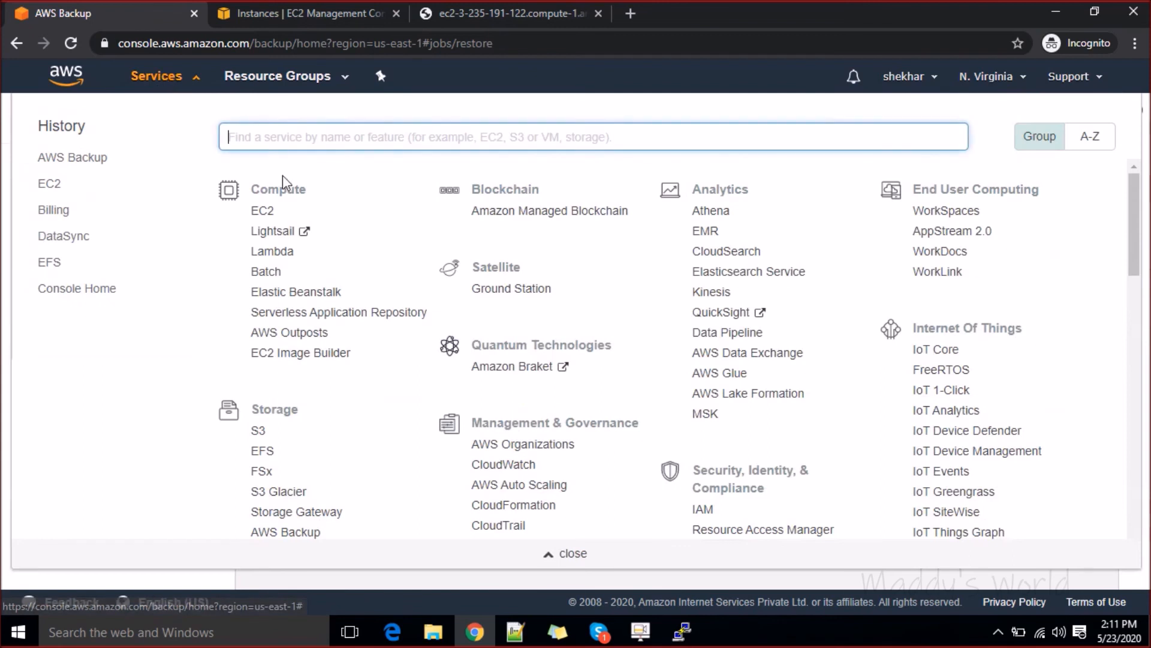
click(267, 213)
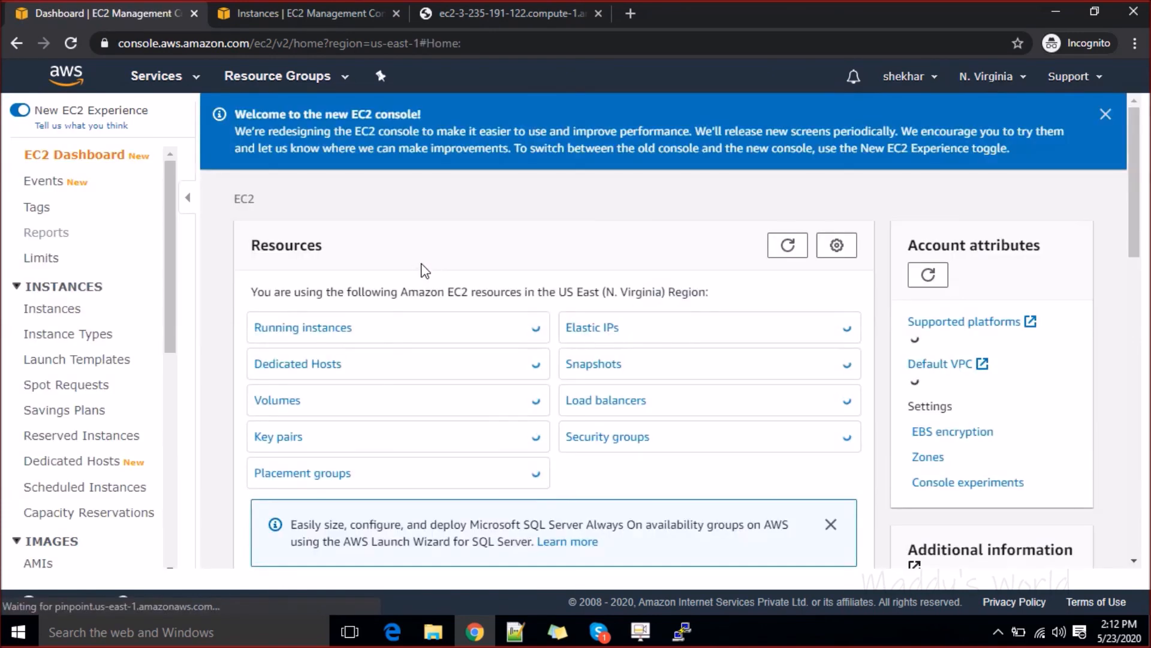
click(290, 333)
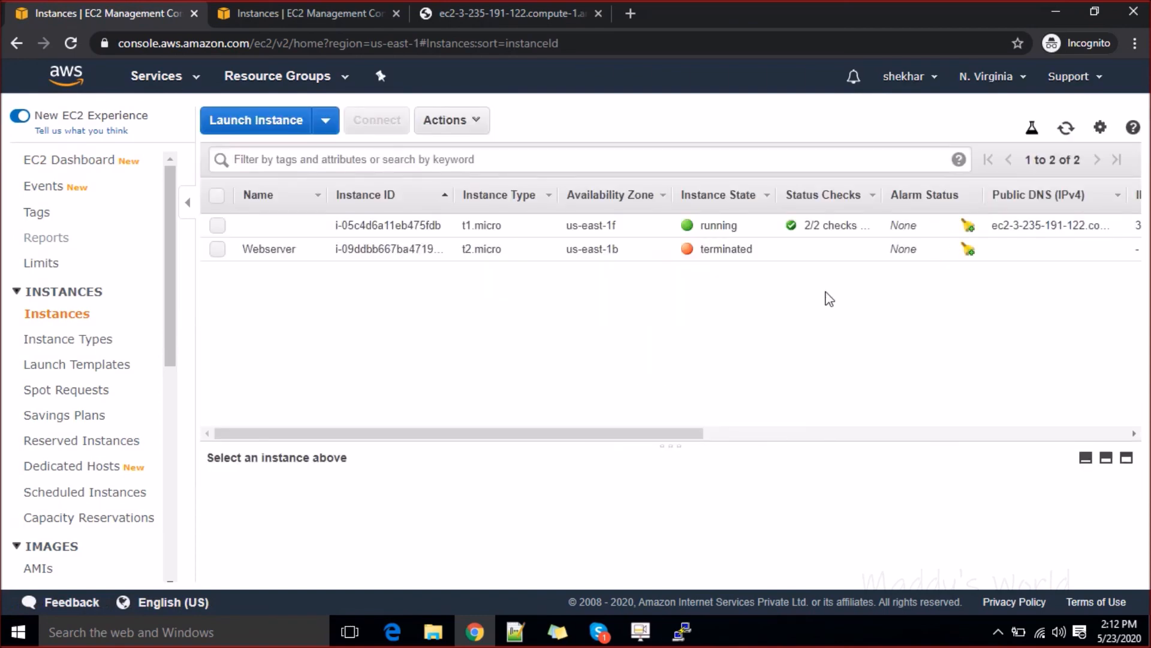
click(788, 230)
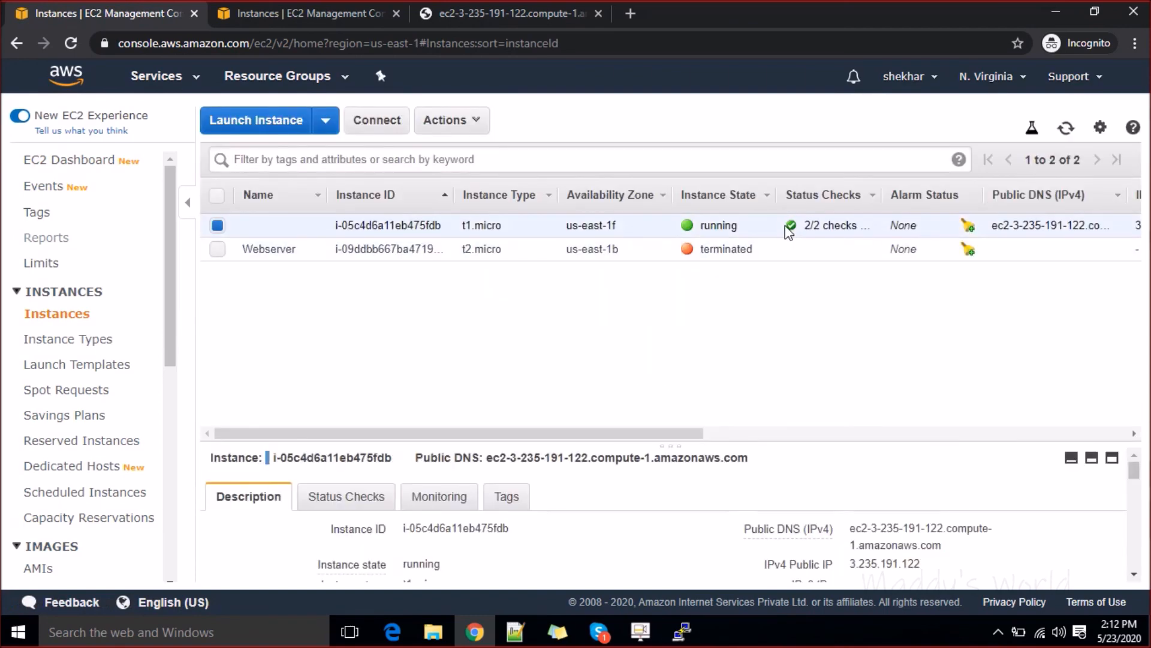
- Copy the restored instance's IPv4 public IP, 3.235.191.122, and open it as a web page in a new browser tab
click(934, 566)
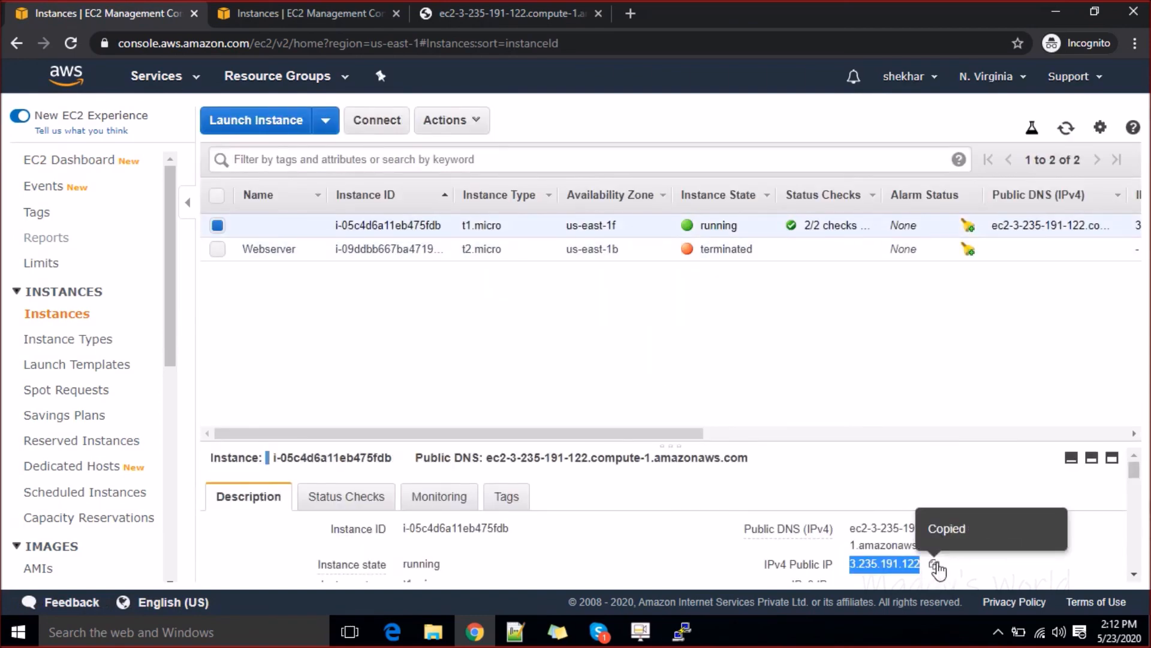
click(630, 13)
key(ctrl+v)
key(Return)
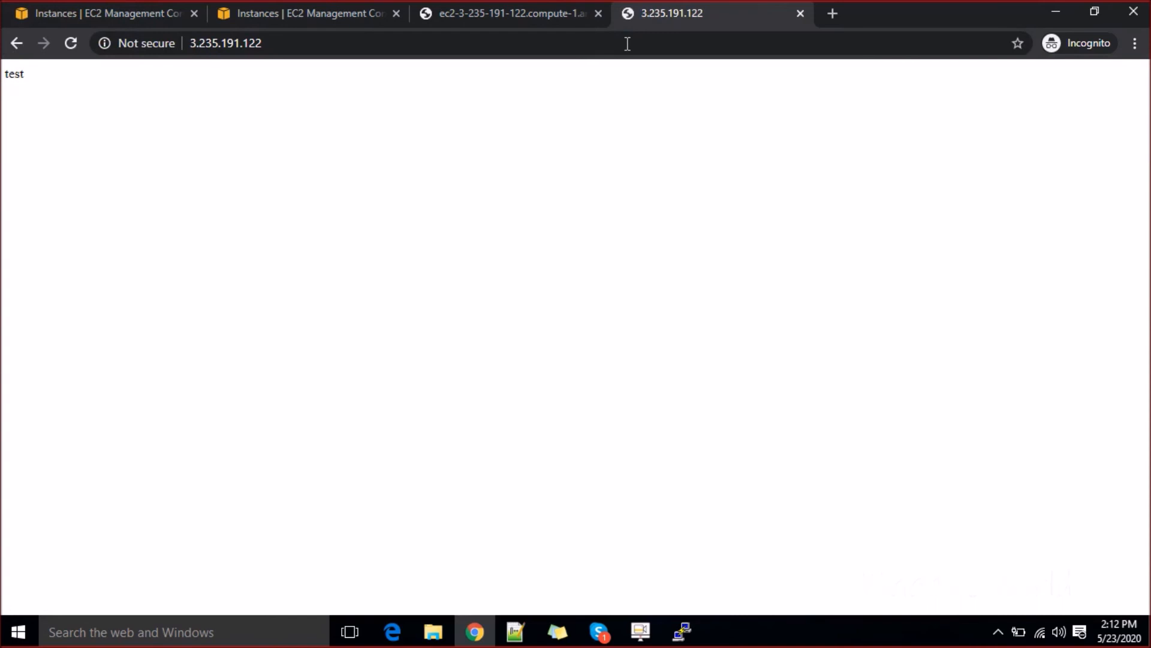
- Check the browser tab with the instance's public DNS page and return to the second EC2 instance list
click(457, 12)
click(334, 12)
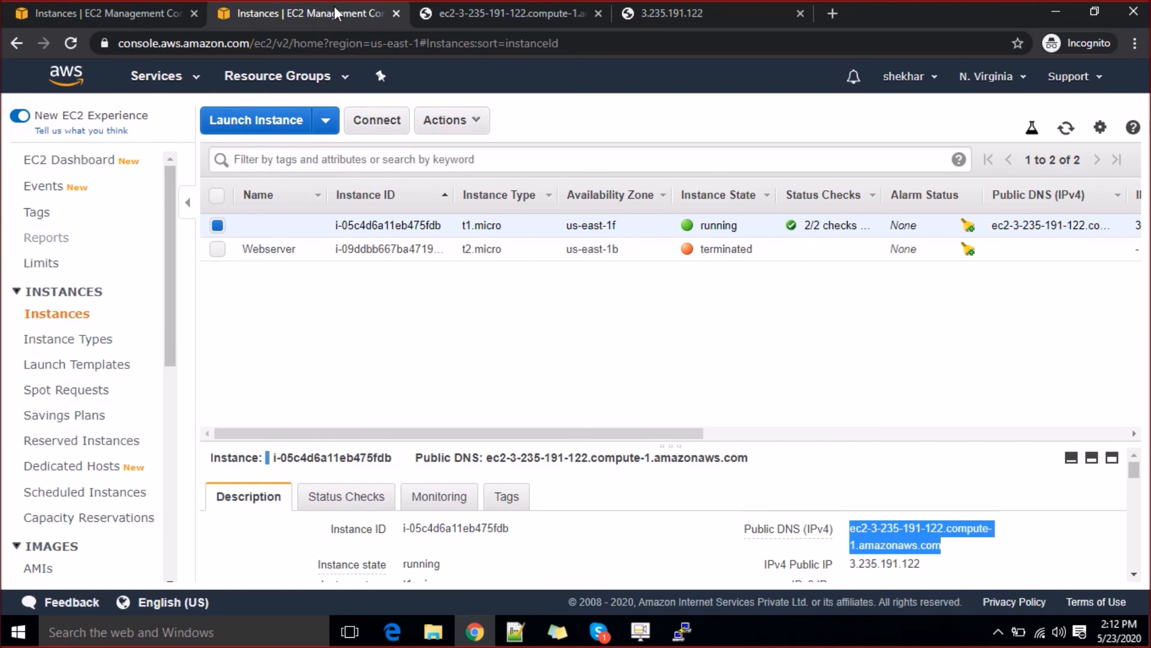
click(640, 631)
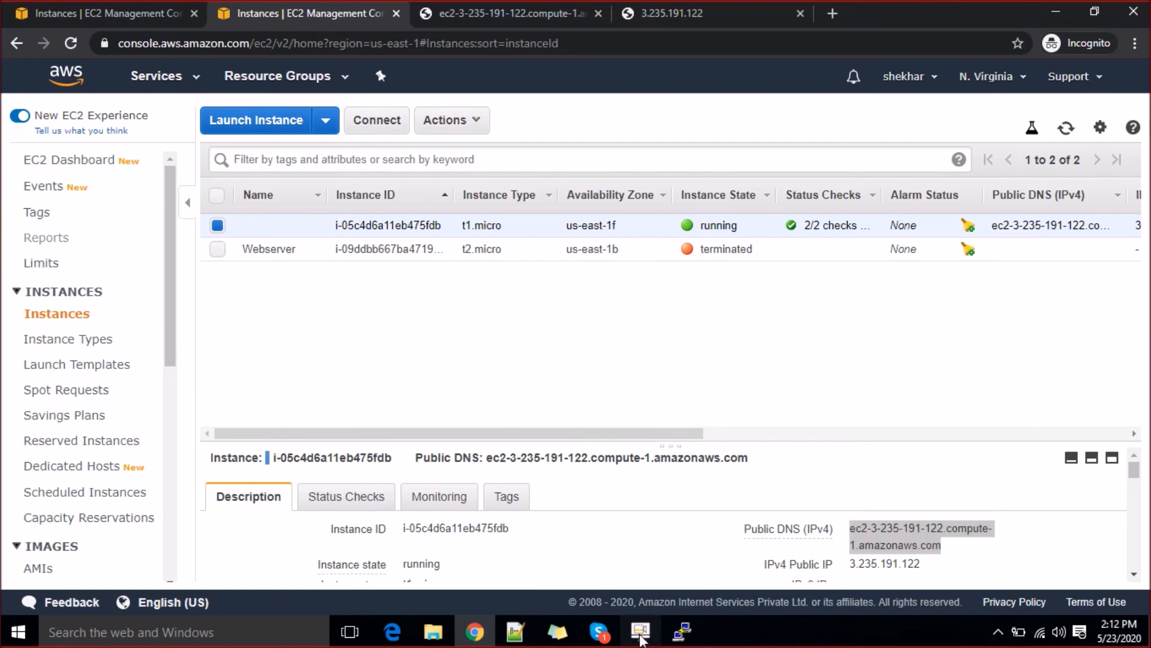